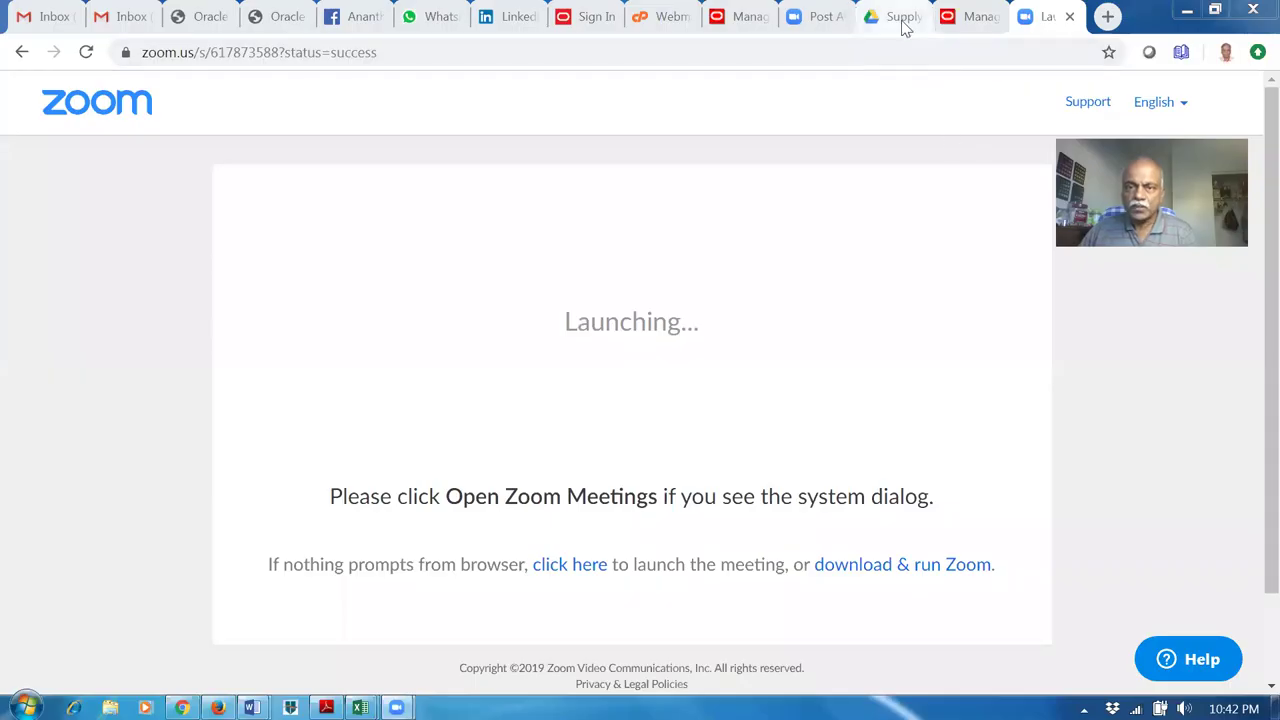
Start a new sales order in Order Management and set its business unit to US1 Business Unit.
{"action": "left_click", "coordinate": [984, 20]}
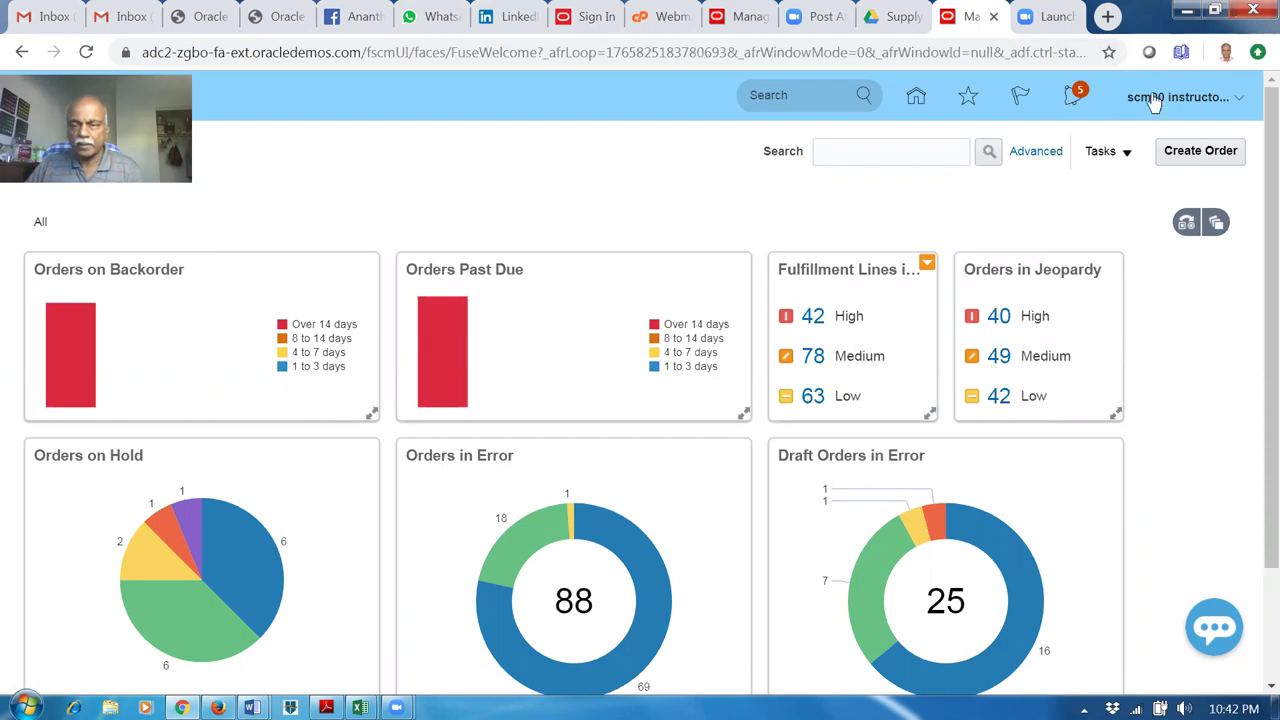
{"action": "left_click", "coordinate": [1212, 157]}
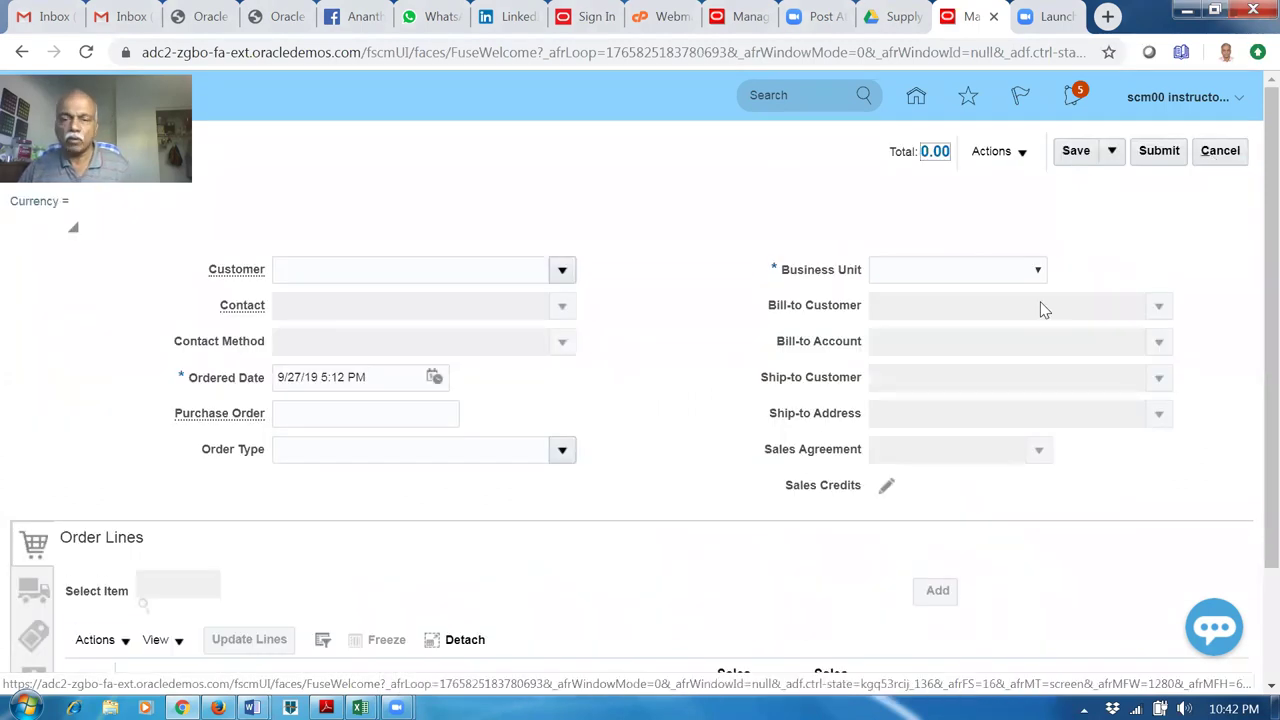
{"action": "left_click", "coordinate": [956, 272]}
{"action": "left_click_drag", "start_coordinate": [1037, 430], "coordinate": [1050, 540]}
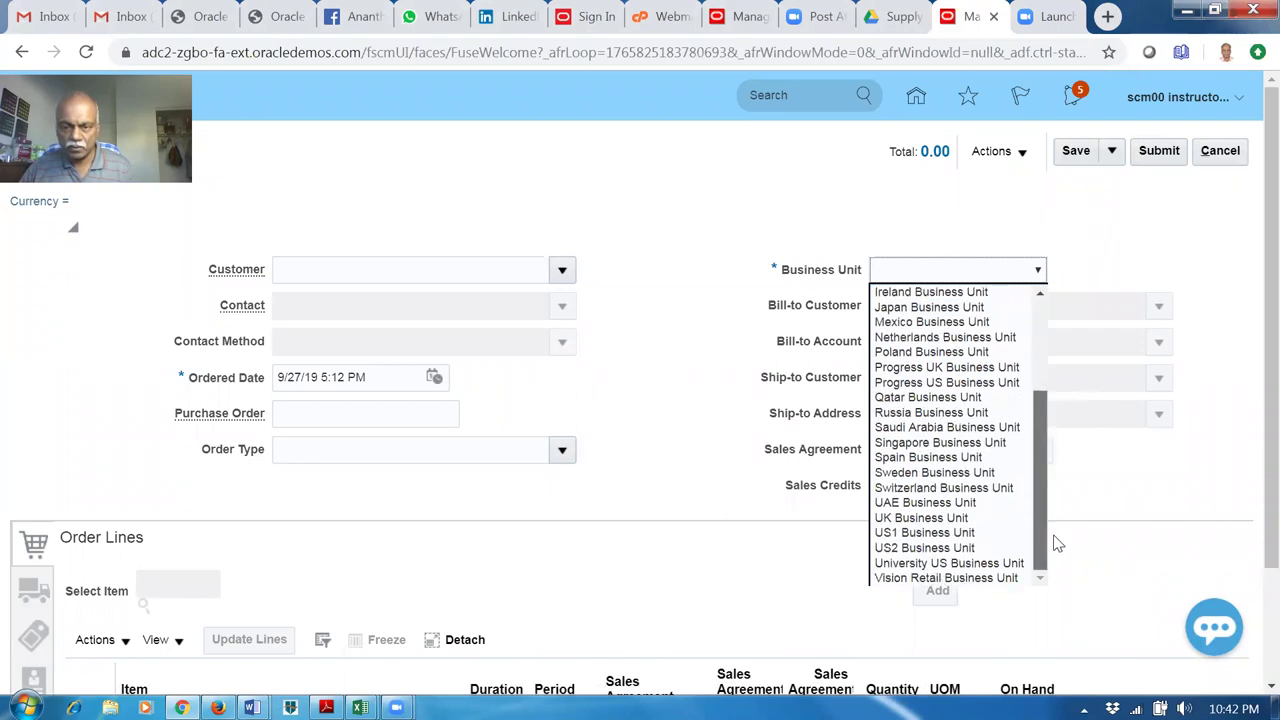
{"action": "left_click", "coordinate": [958, 532]}
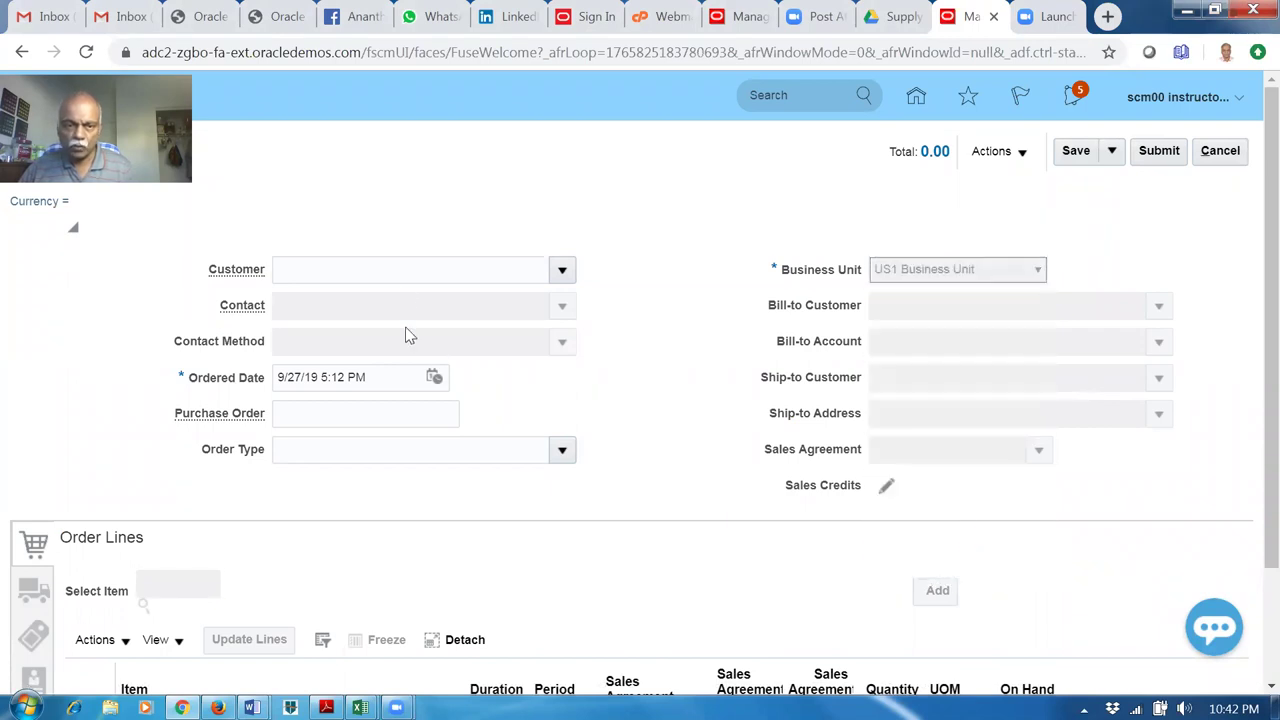
Set the order's customer to Computer Service and Rentals.
{"action": "left_click", "coordinate": [342, 270]}
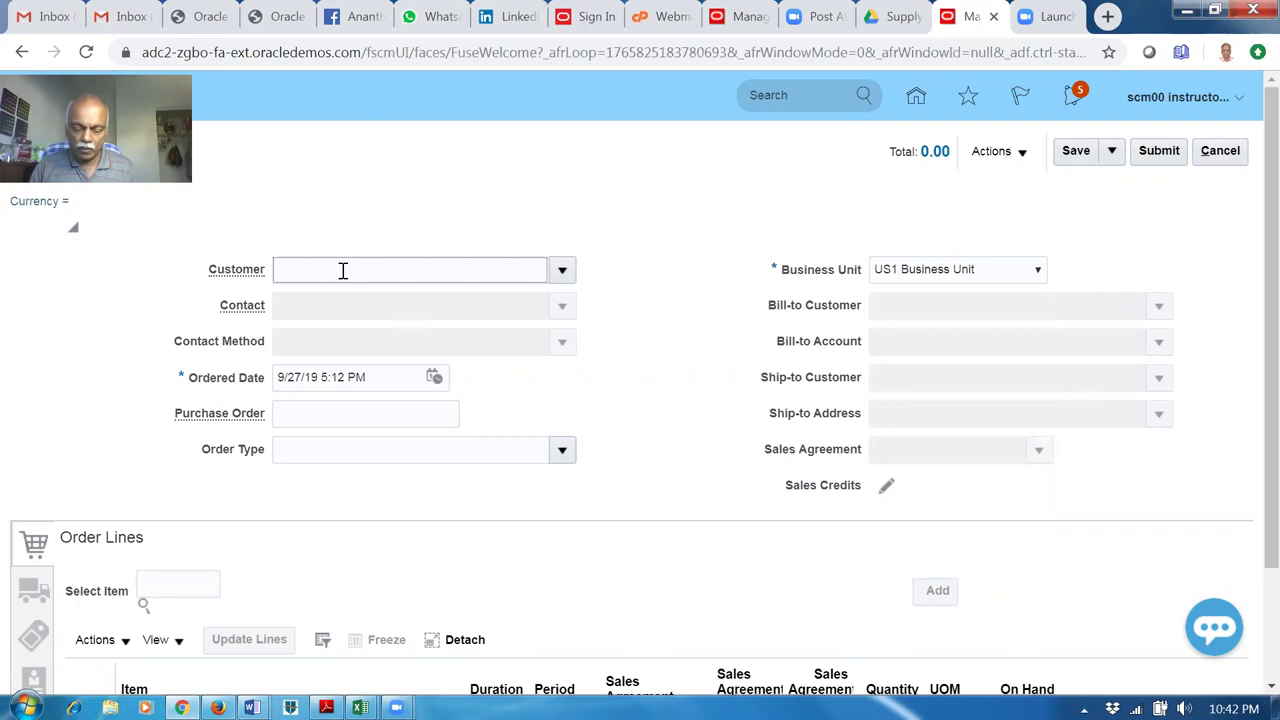
{"action": "type", "text": "comp"}
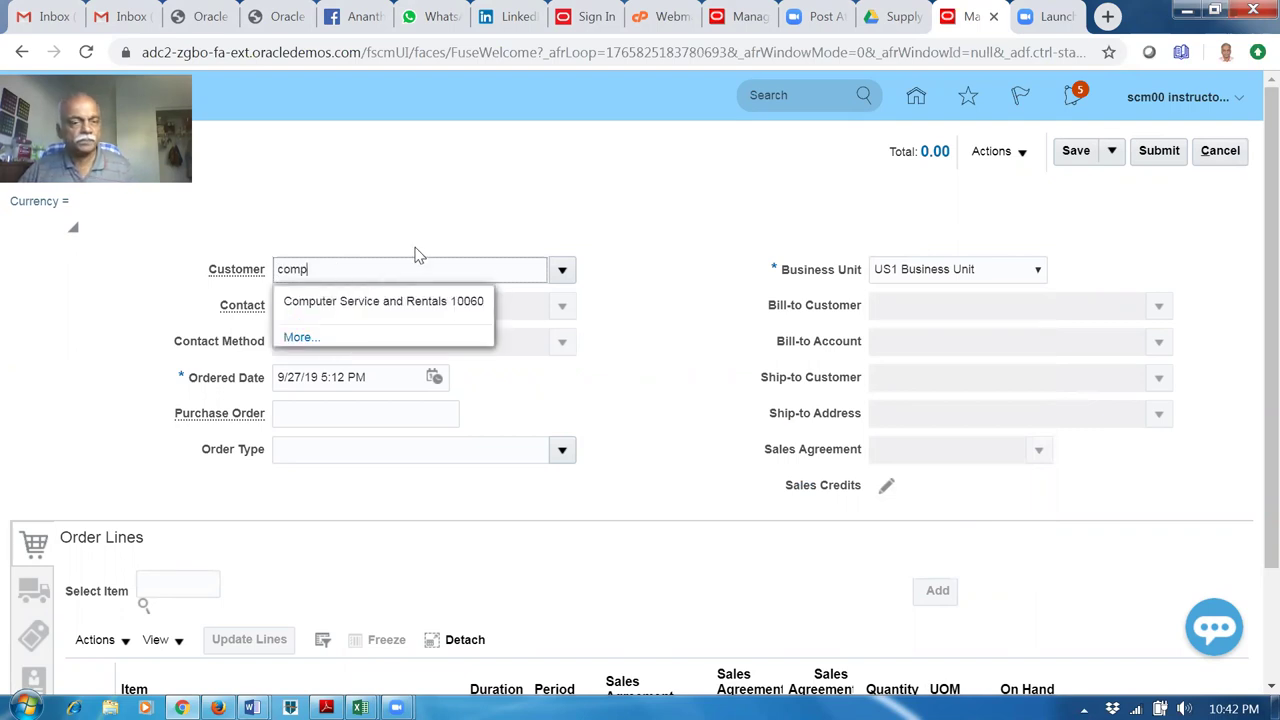
{"action": "left_click", "coordinate": [409, 297]}
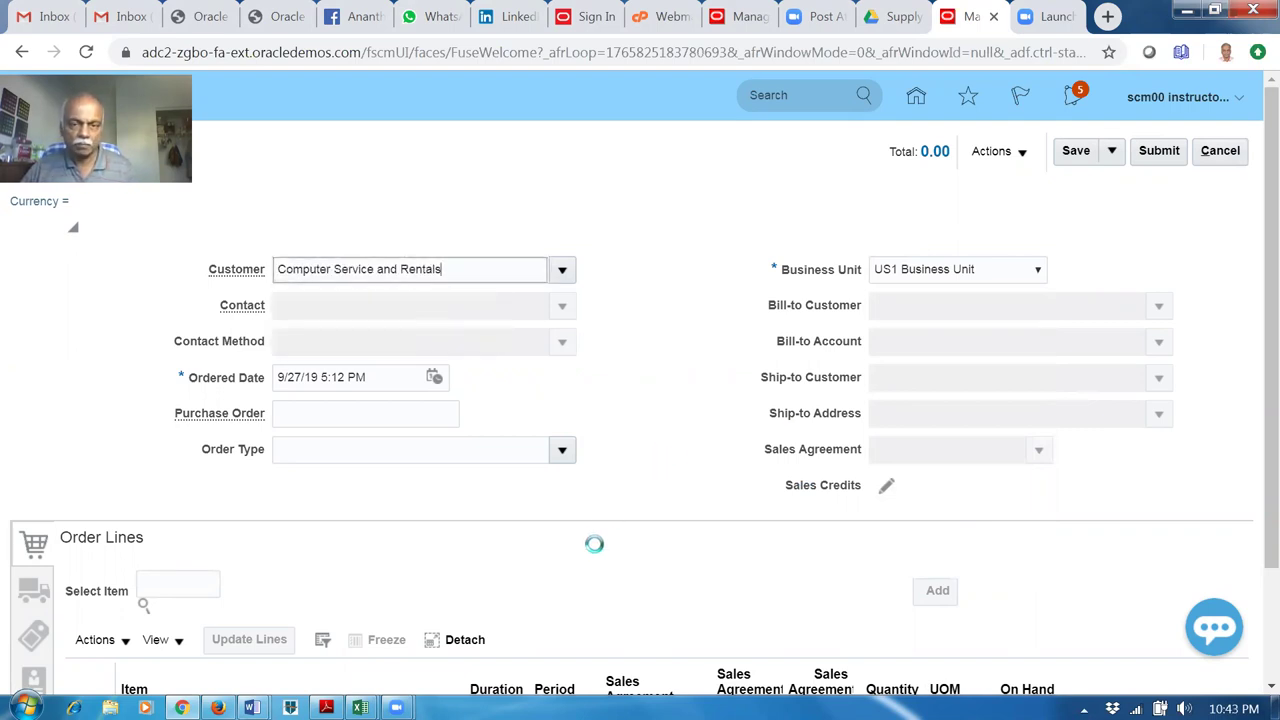
Add the item d0122_Buy_1_Get_1_Free to the order lines with a quantity of 6.
{"action": "left_click", "coordinate": [174, 577]}
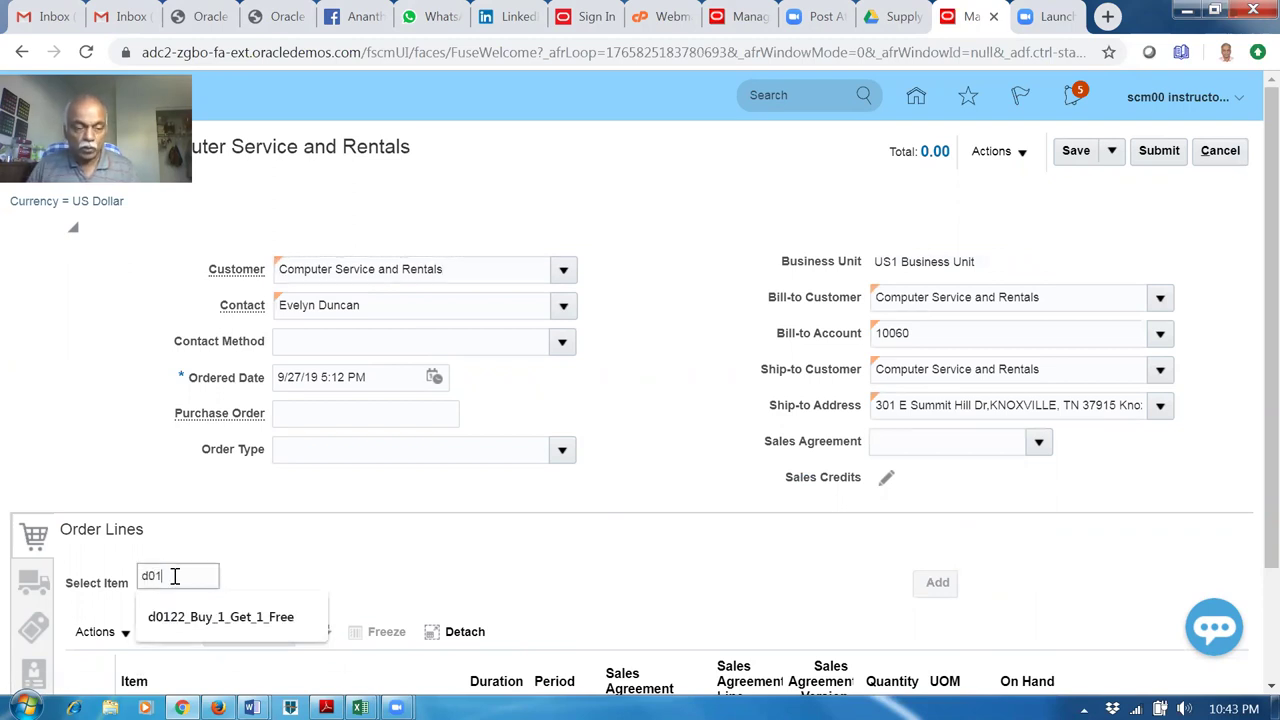
{"action": "type", "text": "d01"}
{"action": "left_click", "coordinate": [184, 637]}
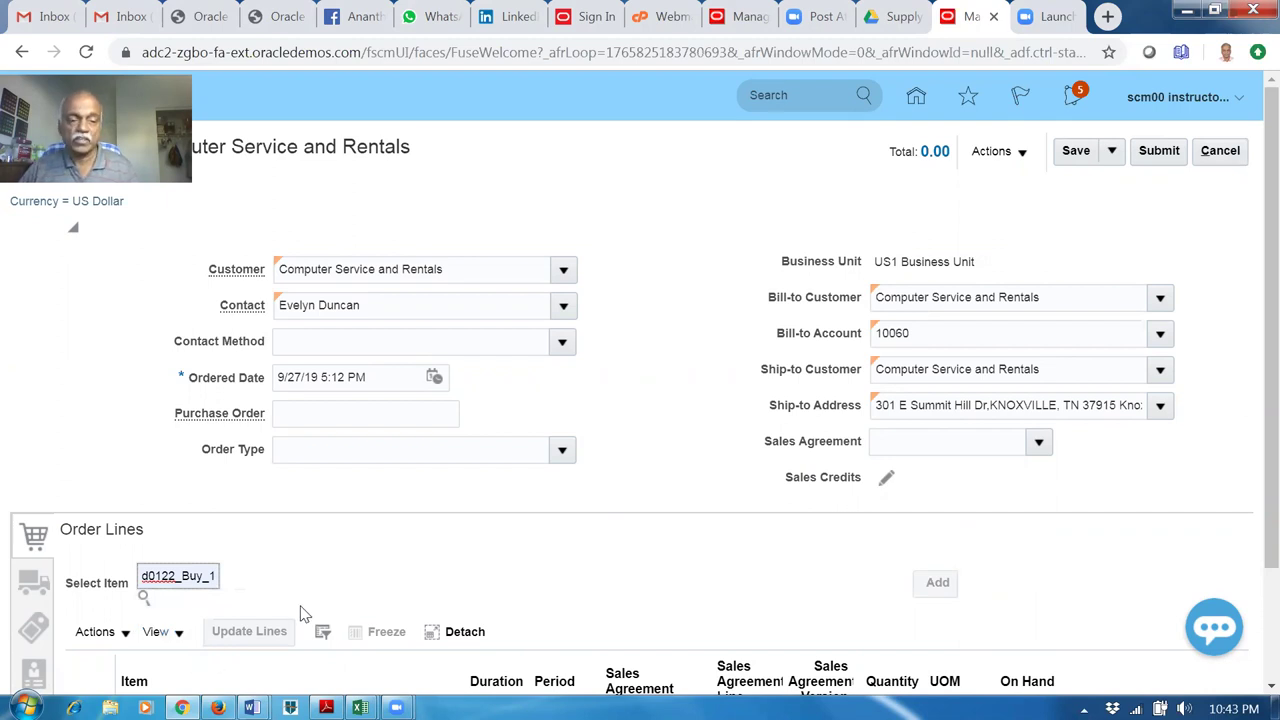
{"action": "left_click", "coordinate": [360, 595]}
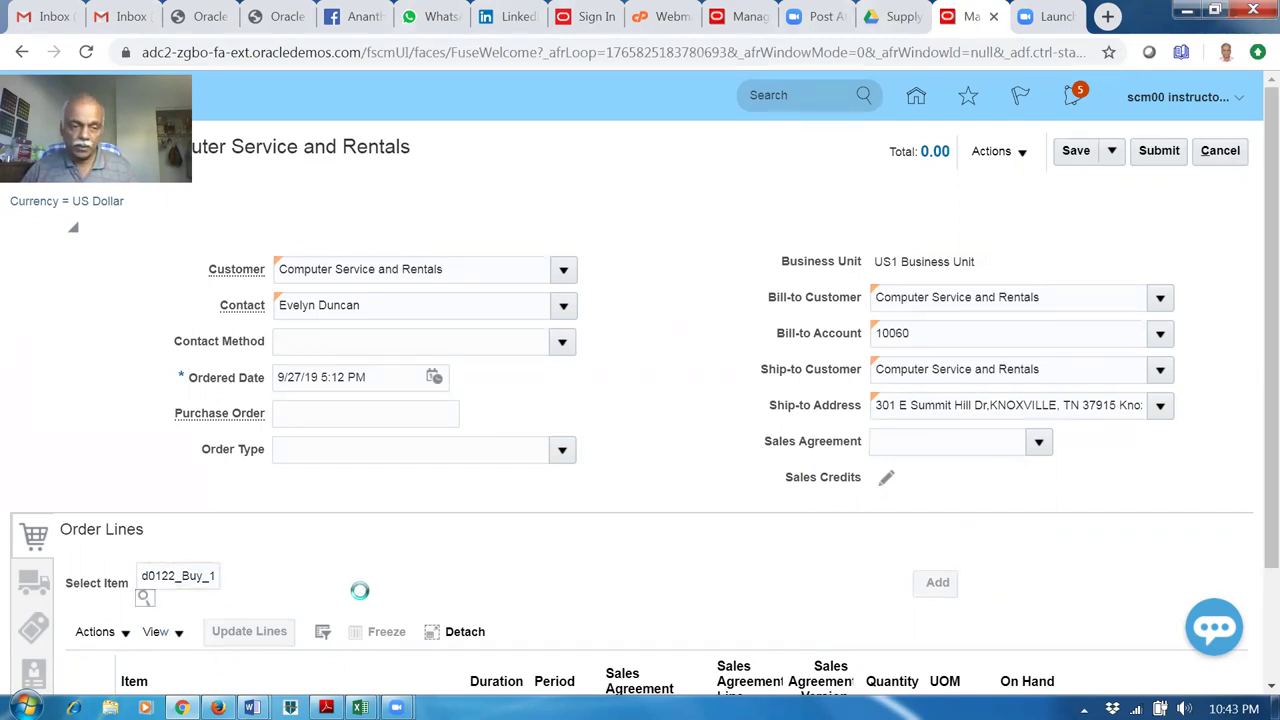
{"action": "left_click", "coordinate": [428, 585]}
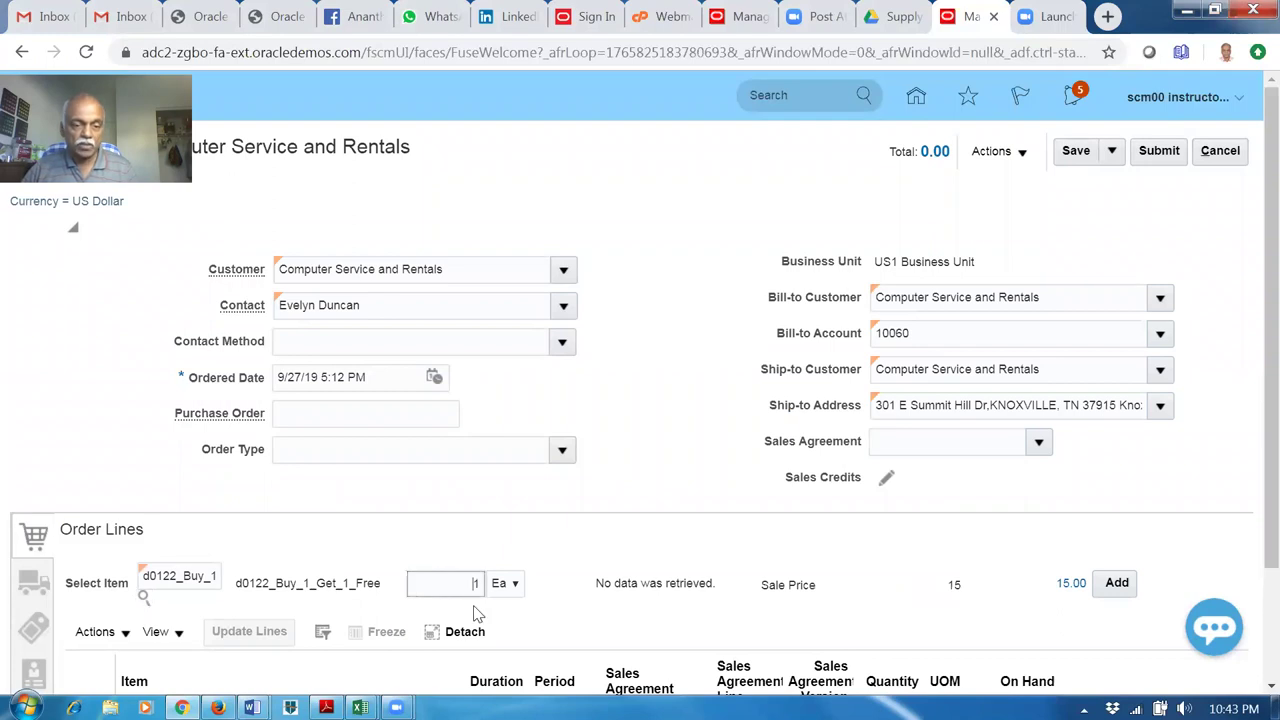
{"action": "type", "text": "6"}
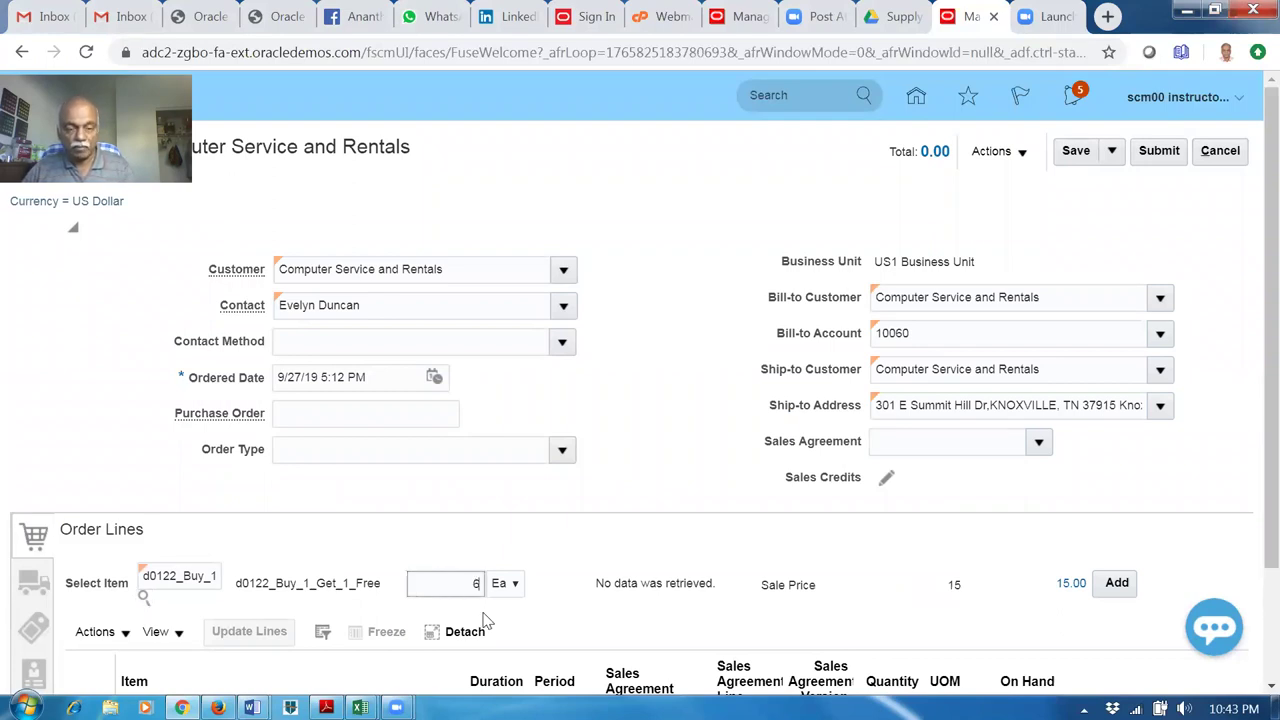
{"action": "key", "text": "Tab"}
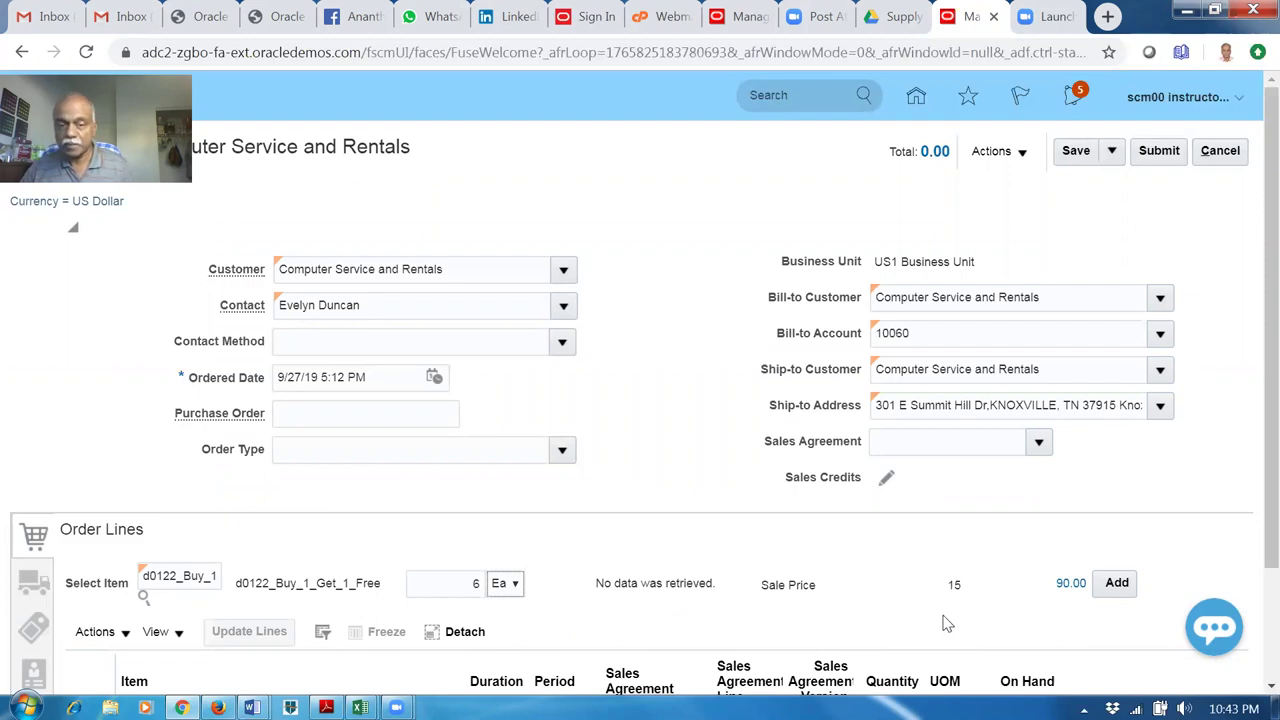
{"action": "left_click", "coordinate": [1120, 583]}
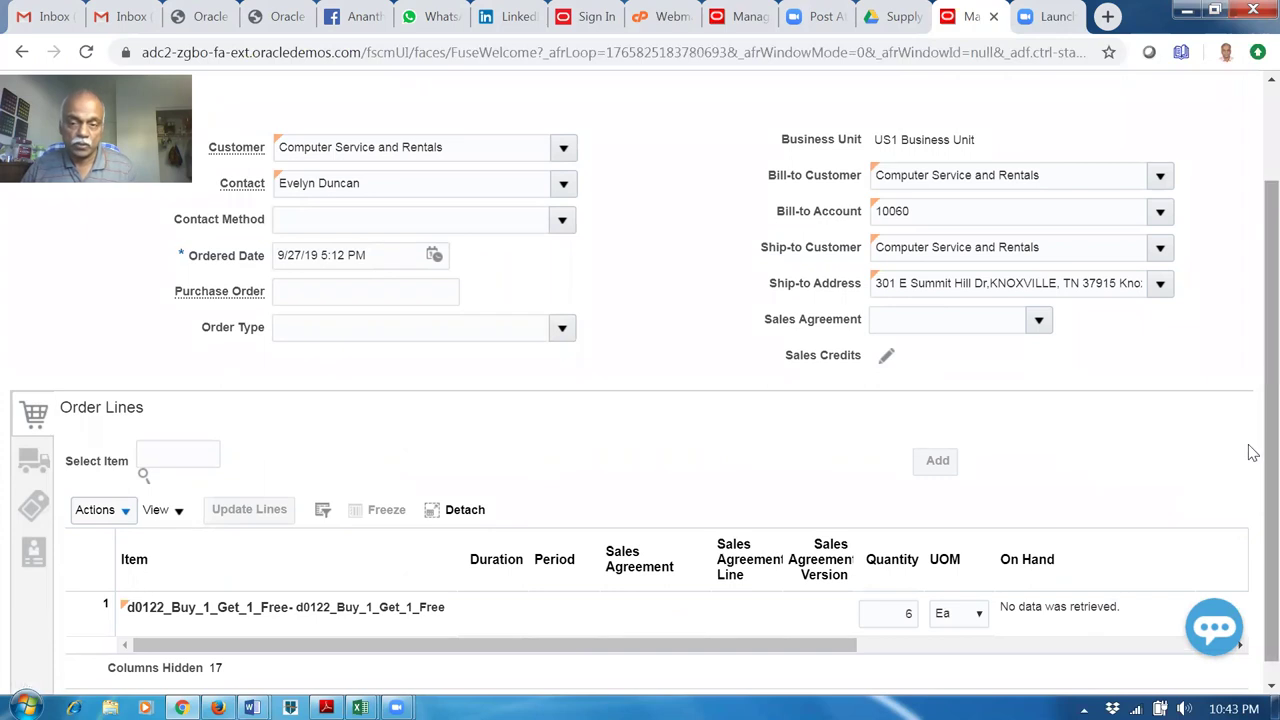
Review the price and amount of the added order line and save the order.
{"action": "scroll", "coordinate": [1255, 468], "scroll_direction": "down", "scroll_amount": 1}
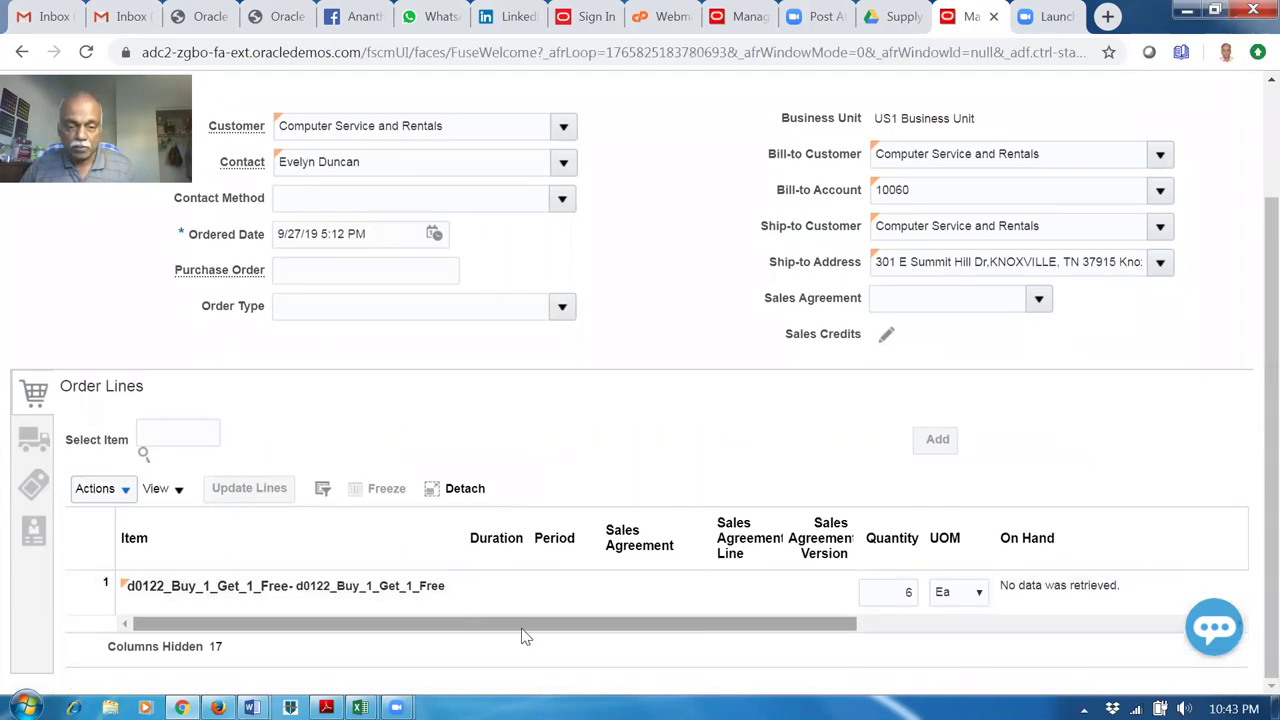
{"action": "left_click_drag", "start_coordinate": [529, 627], "coordinate": [737, 626]}
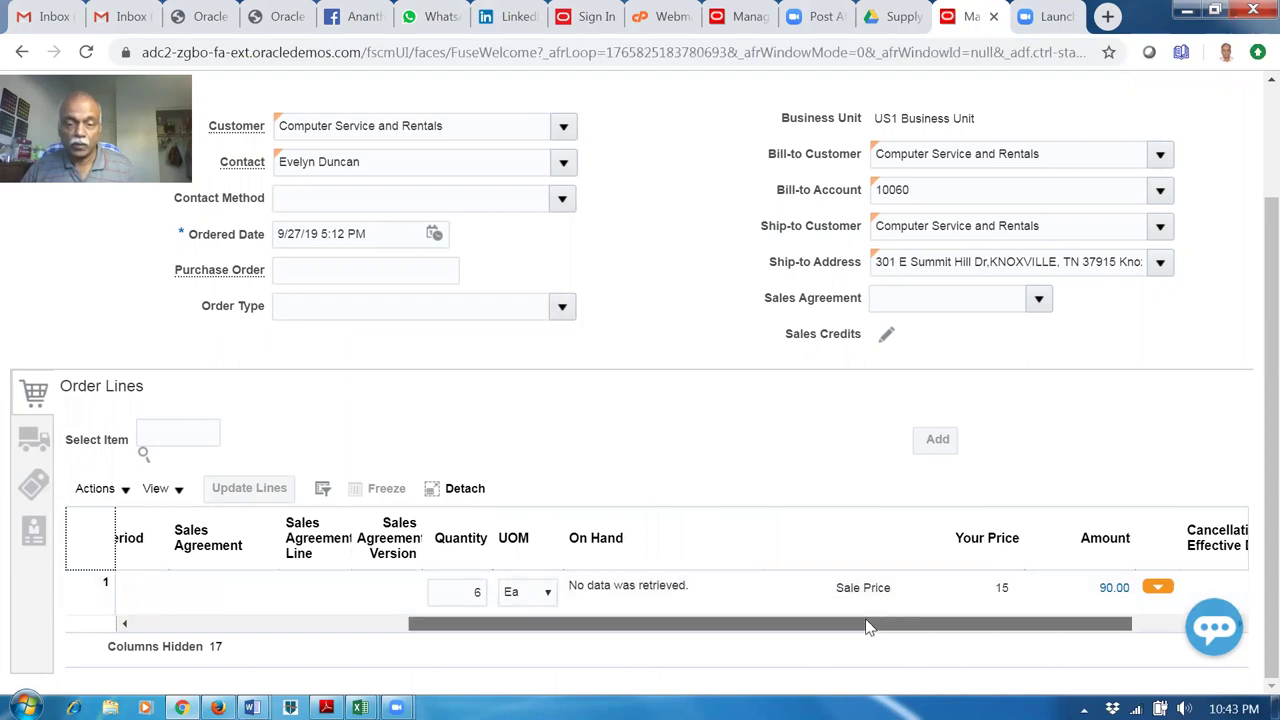
{"action": "left_click_drag", "start_coordinate": [866, 623], "coordinate": [590, 624]}
{"action": "scroll", "coordinate": [1253, 397], "scroll_direction": "up", "scroll_amount": 3}
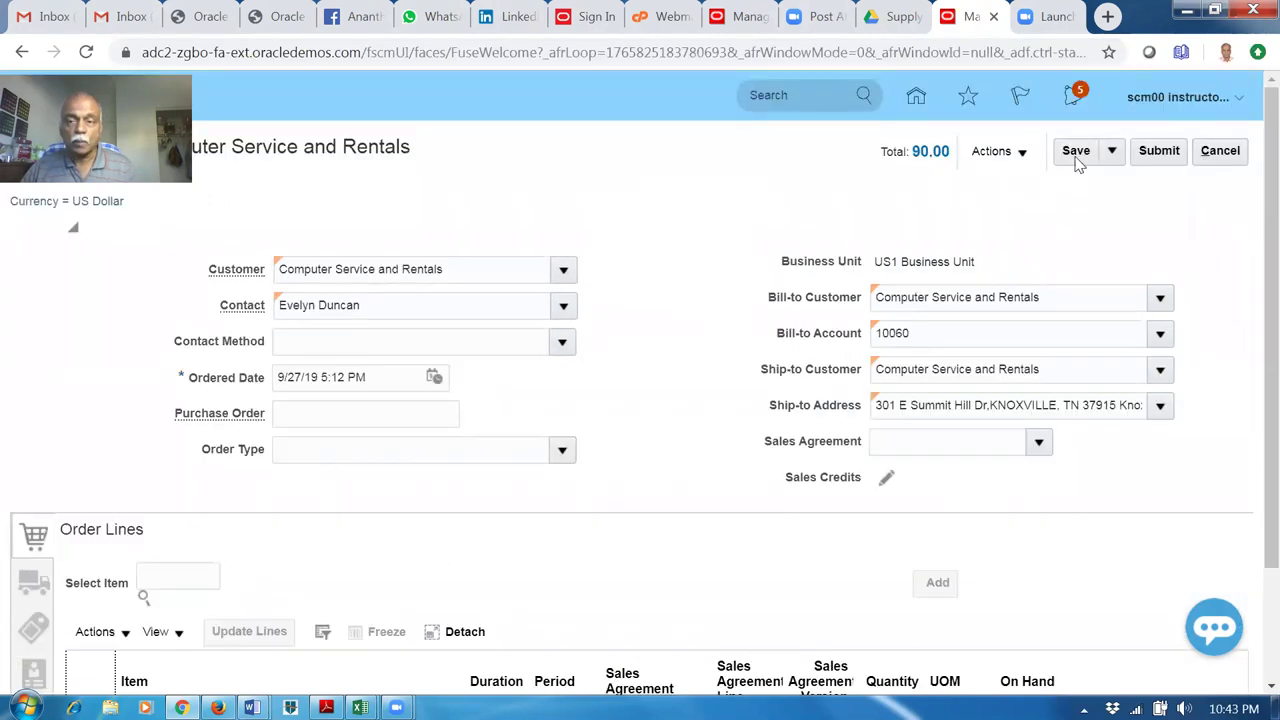
{"action": "left_click", "coordinate": [1076, 150]}
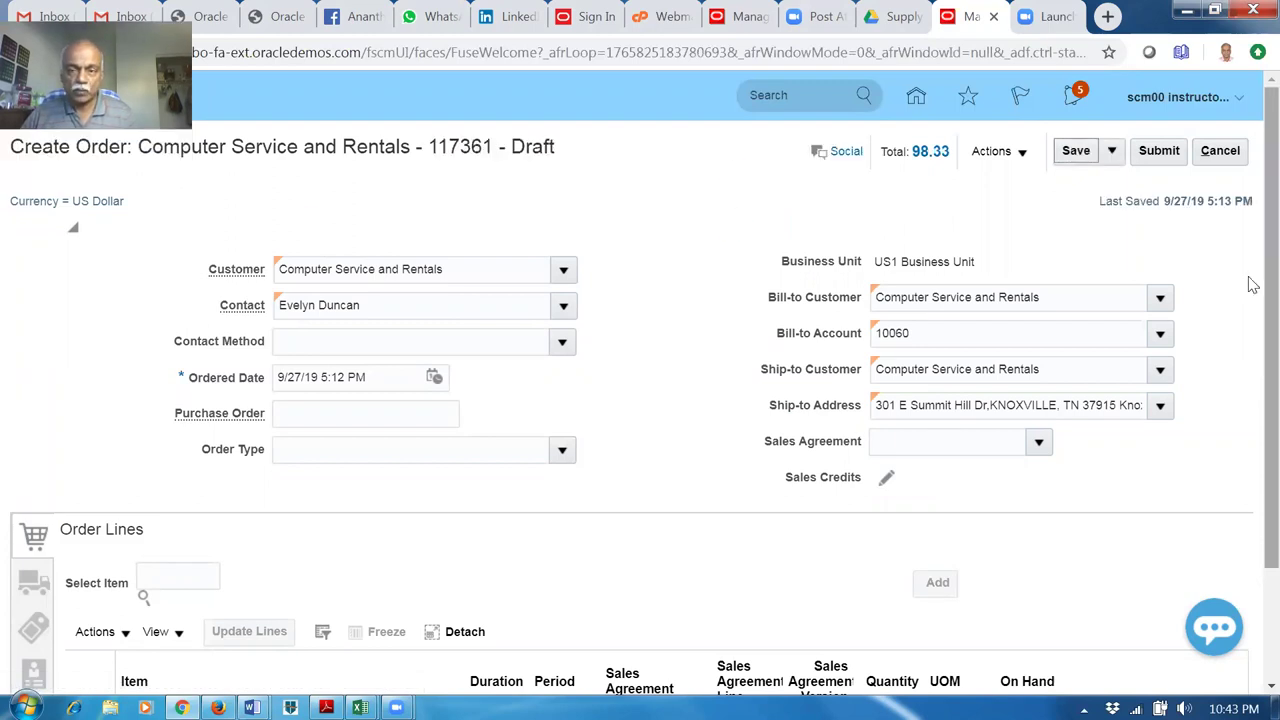
Submit the saved sales order and acknowledge the confirmation.
{"action": "scroll", "coordinate": [1253, 400], "scroll_direction": "down", "scroll_amount": 3}
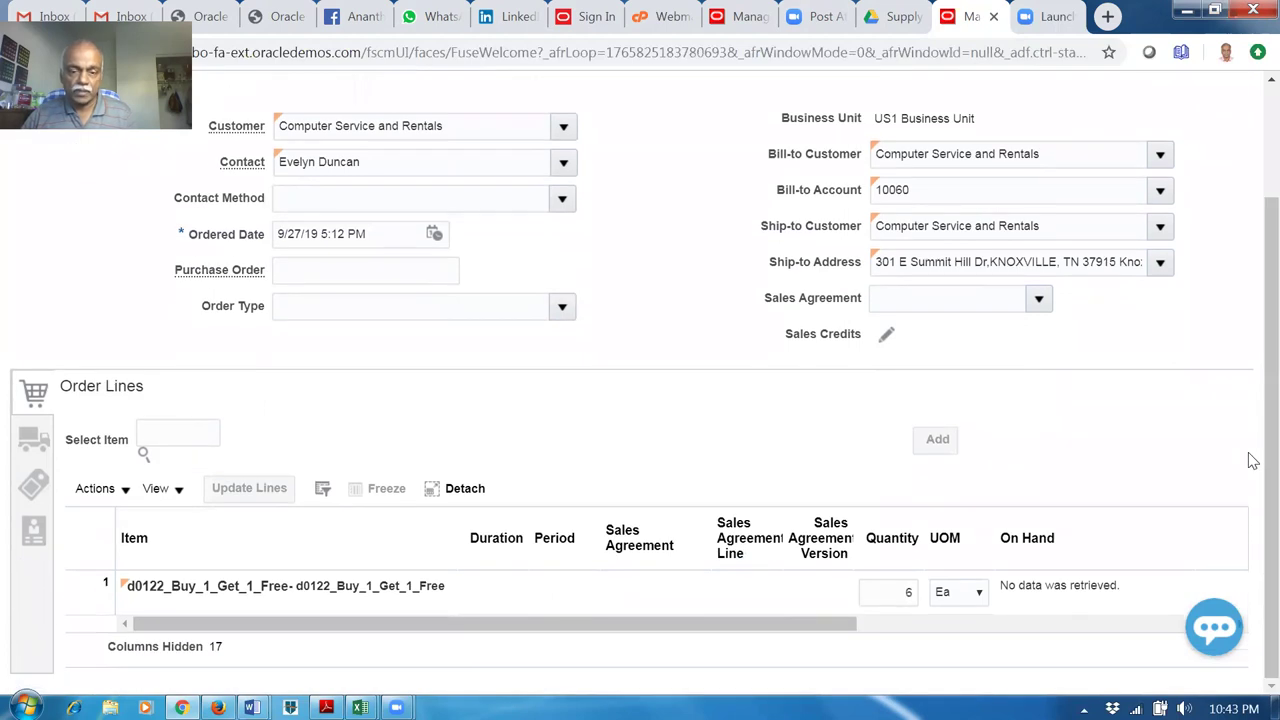
{"action": "scroll", "coordinate": [1257, 430], "scroll_direction": "up", "scroll_amount": 3}
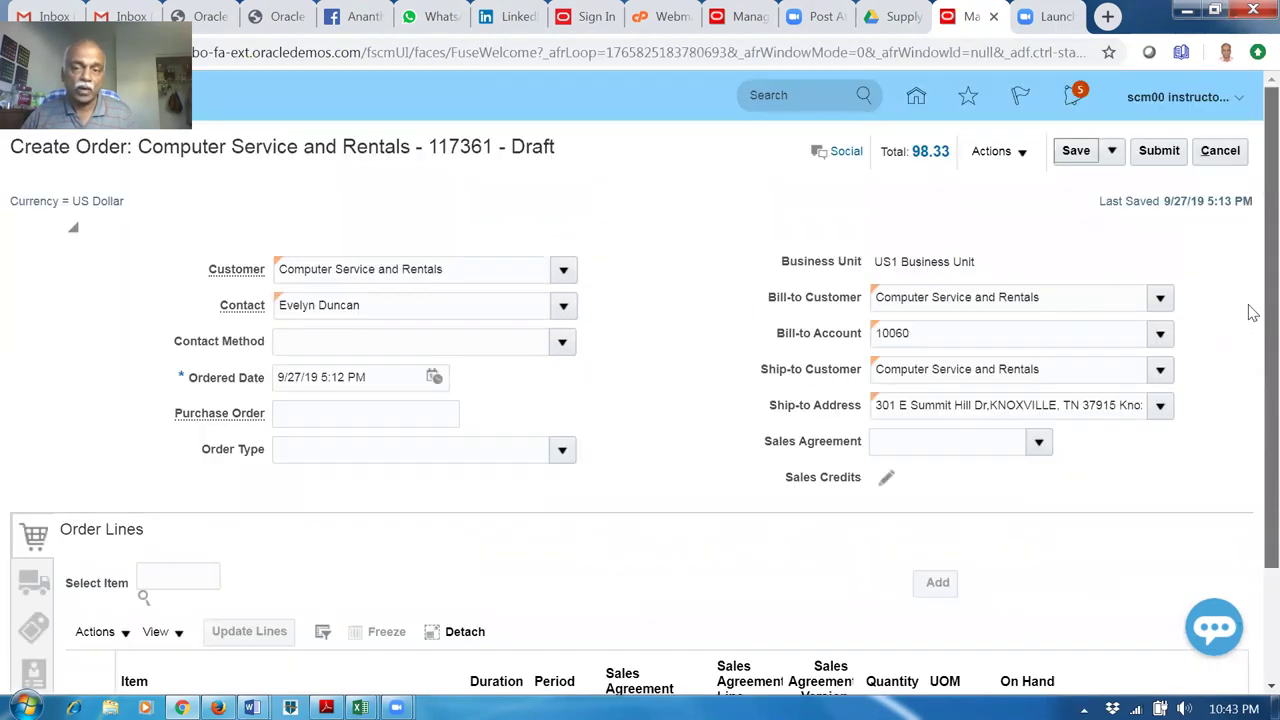
{"action": "left_click", "coordinate": [1157, 150]}
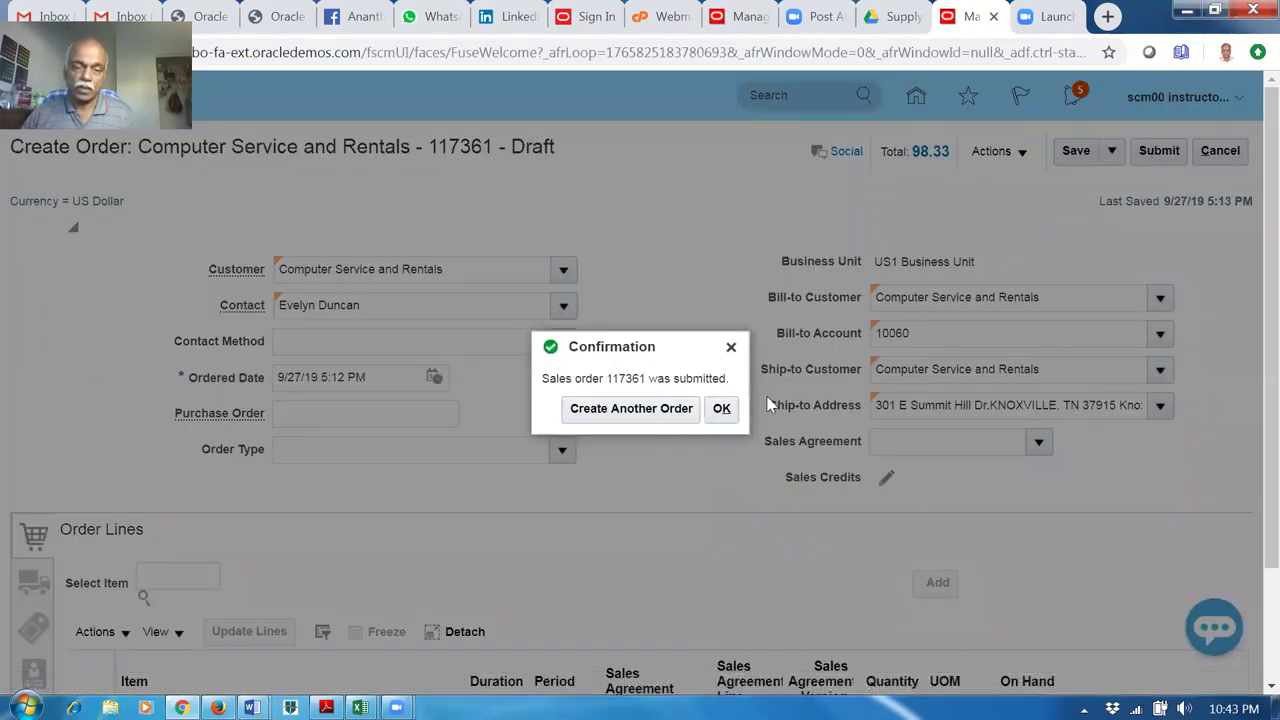
{"action": "left_click", "coordinate": [715, 414]}
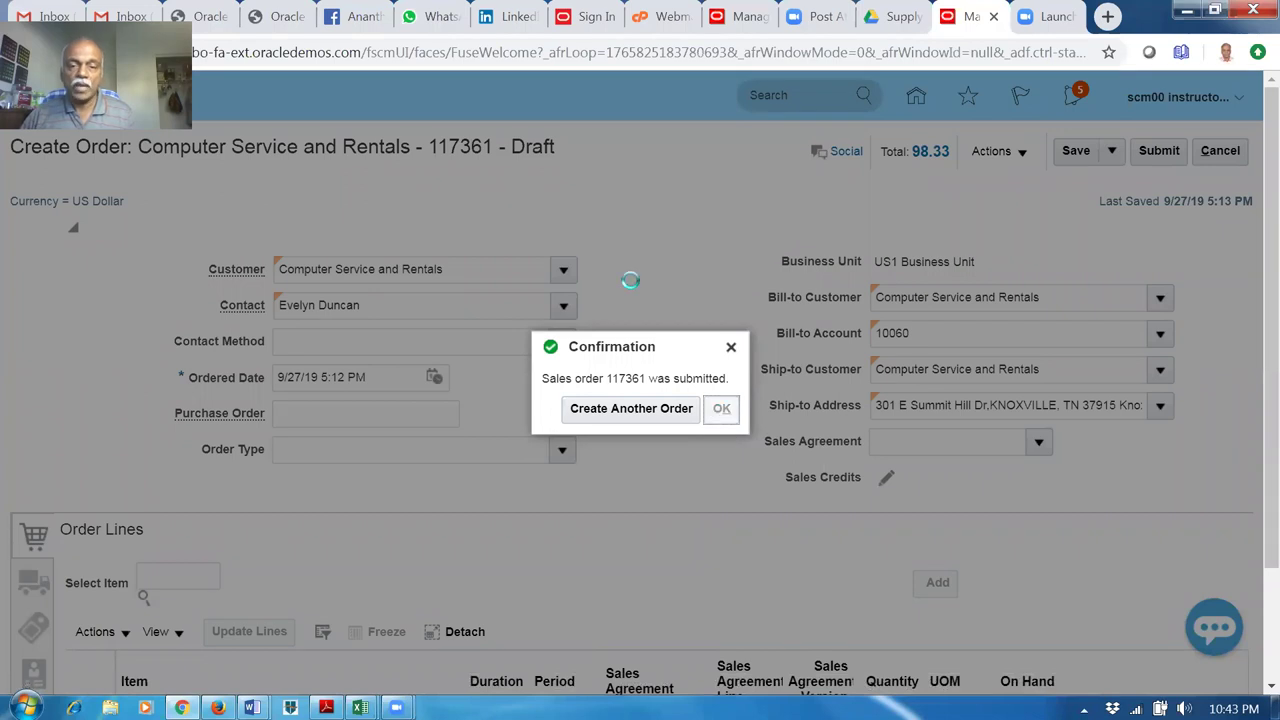
Examine the quantity, price and amount of each line on the submitted order.
{"action": "scroll", "coordinate": [623, 280], "scroll_direction": "down", "scroll_amount": 3}
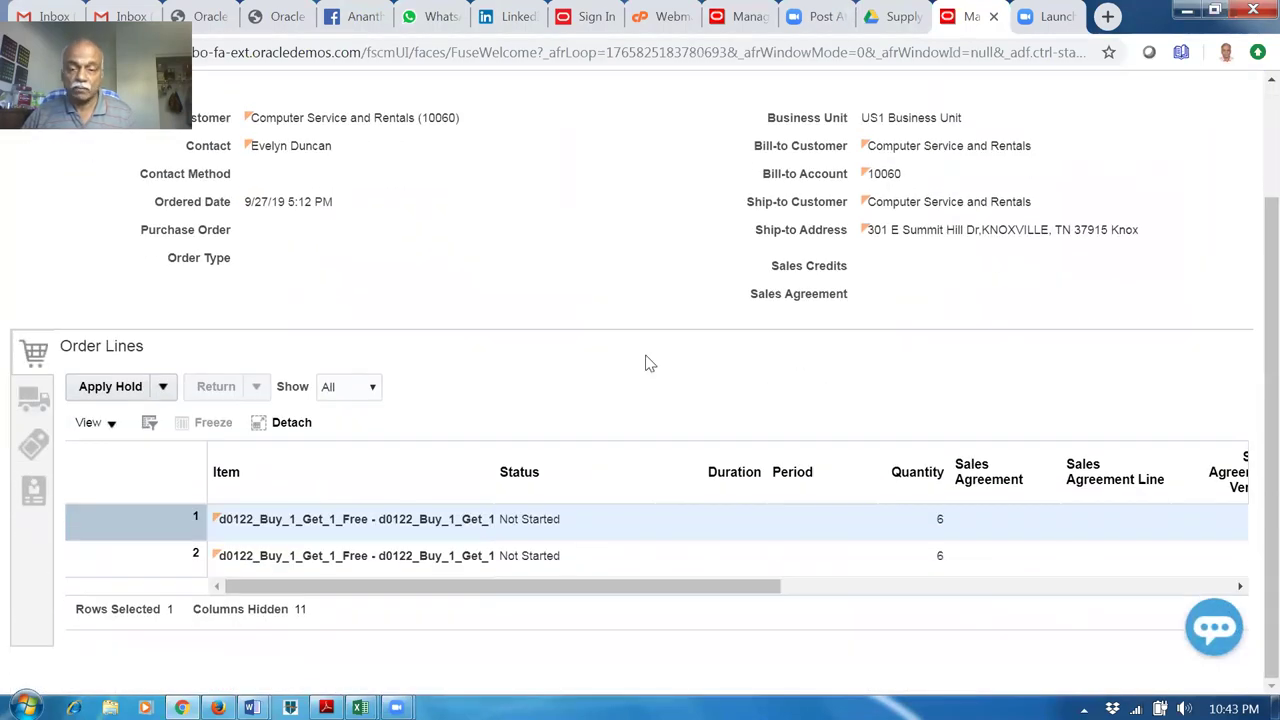
{"action": "left_click", "coordinate": [561, 592]}
{"action": "left_click_drag", "start_coordinate": [561, 600], "coordinate": [894, 617]}
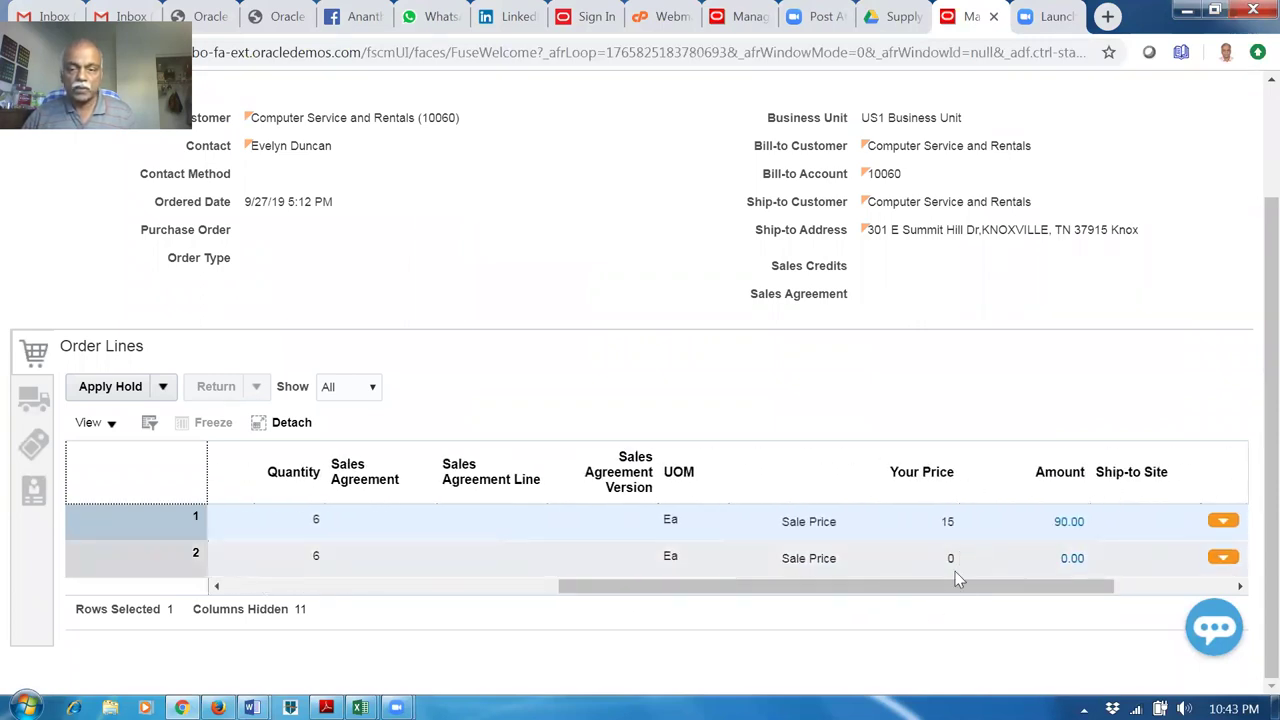
Duplicate the order's browser tab and go to Setup and Maintenance in the copy.
{"action": "right_click", "coordinate": [966, 26]}
{"action": "left_click", "coordinate": [1000, 92]}
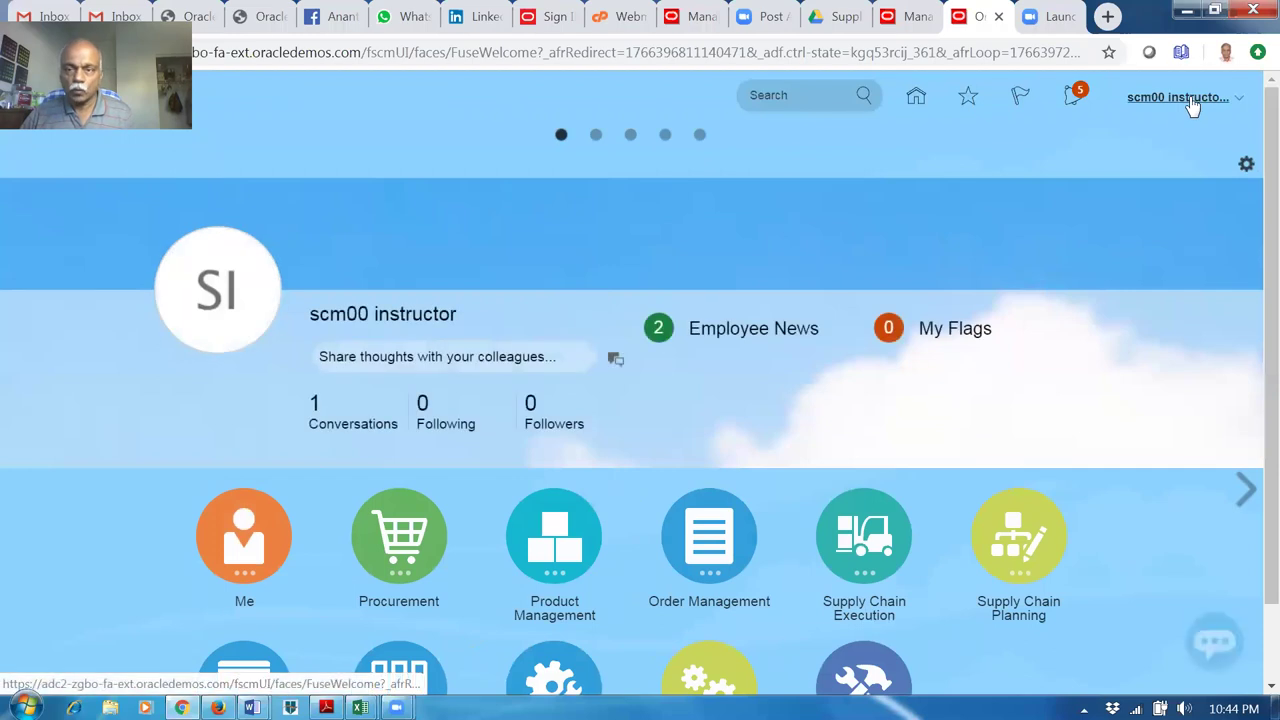
{"action": "left_click", "coordinate": [1185, 98]}
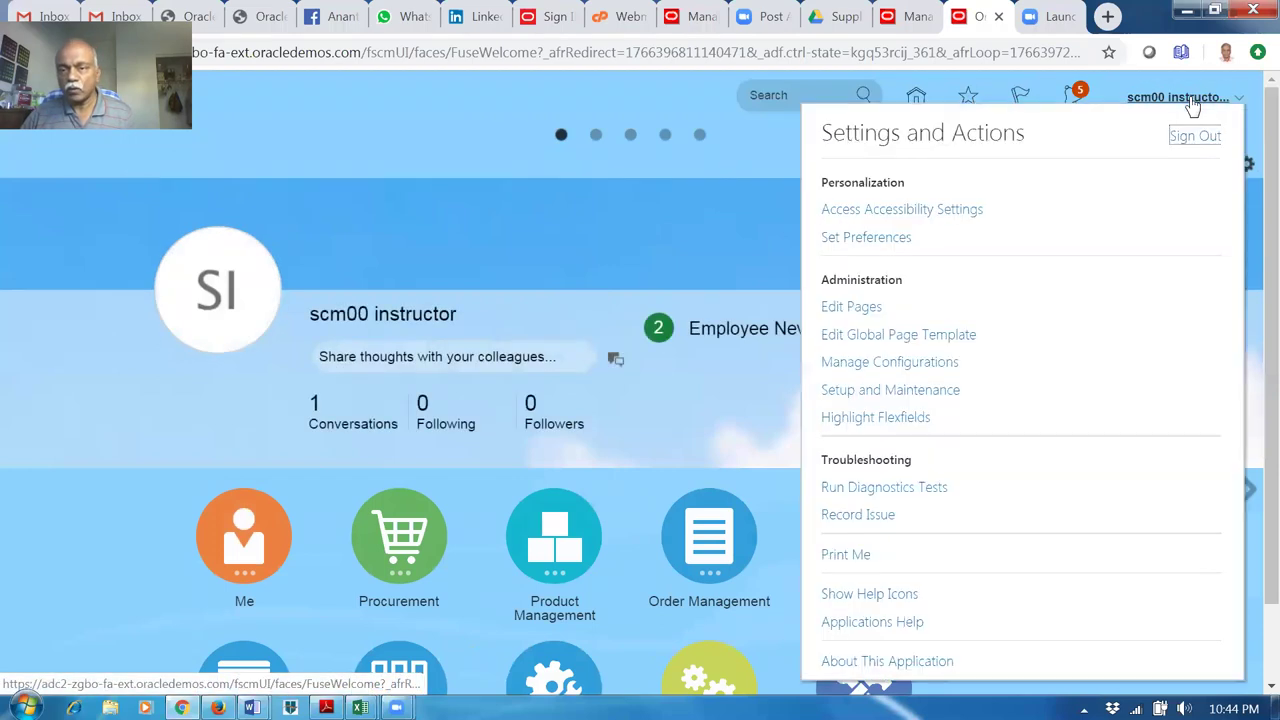
{"action": "left_click", "coordinate": [920, 390]}
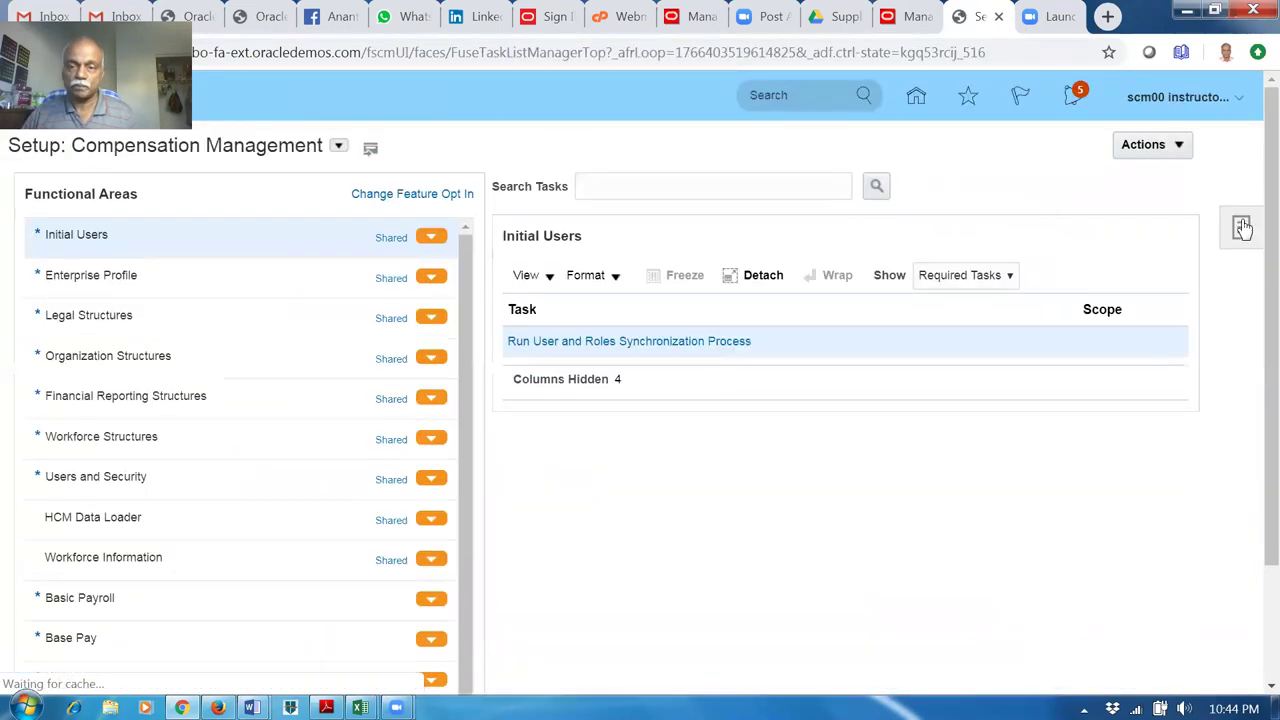
Search the setup tasks for man%prod%trans% and open Manage Product Transformation Rules.
{"action": "left_click", "coordinate": [1242, 228]}
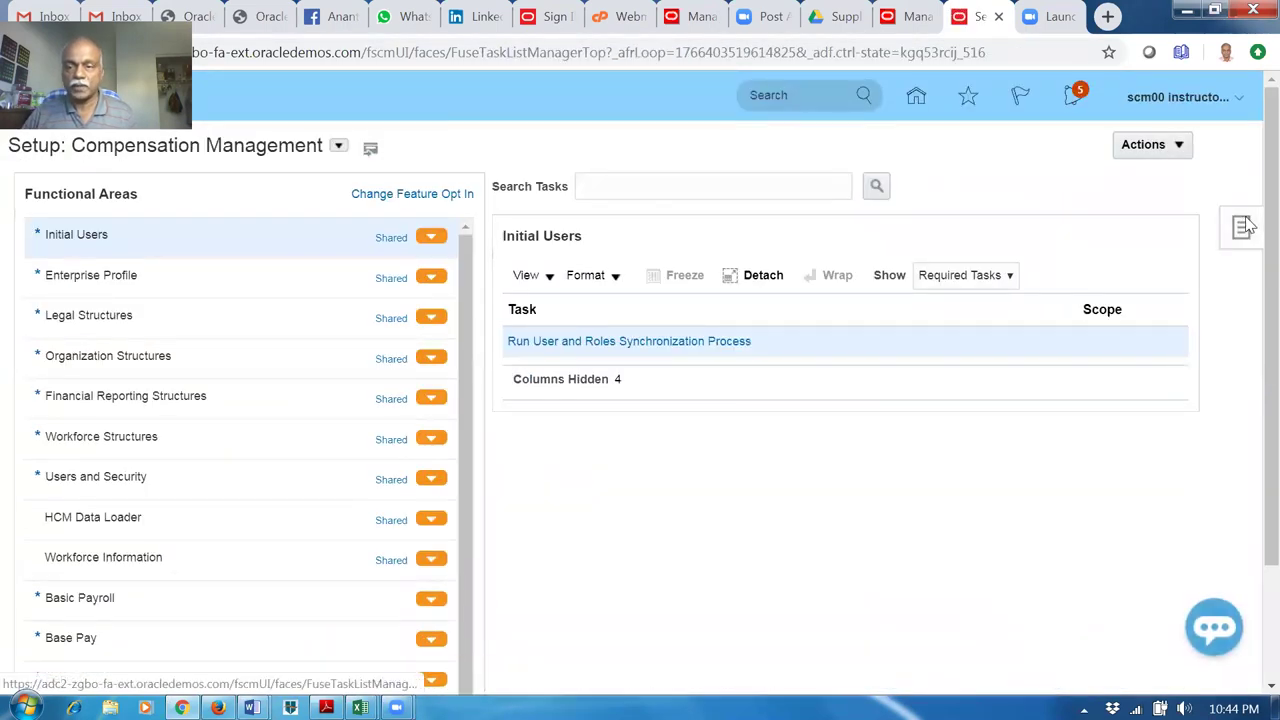
{"action": "left_click", "coordinate": [1116, 322]}
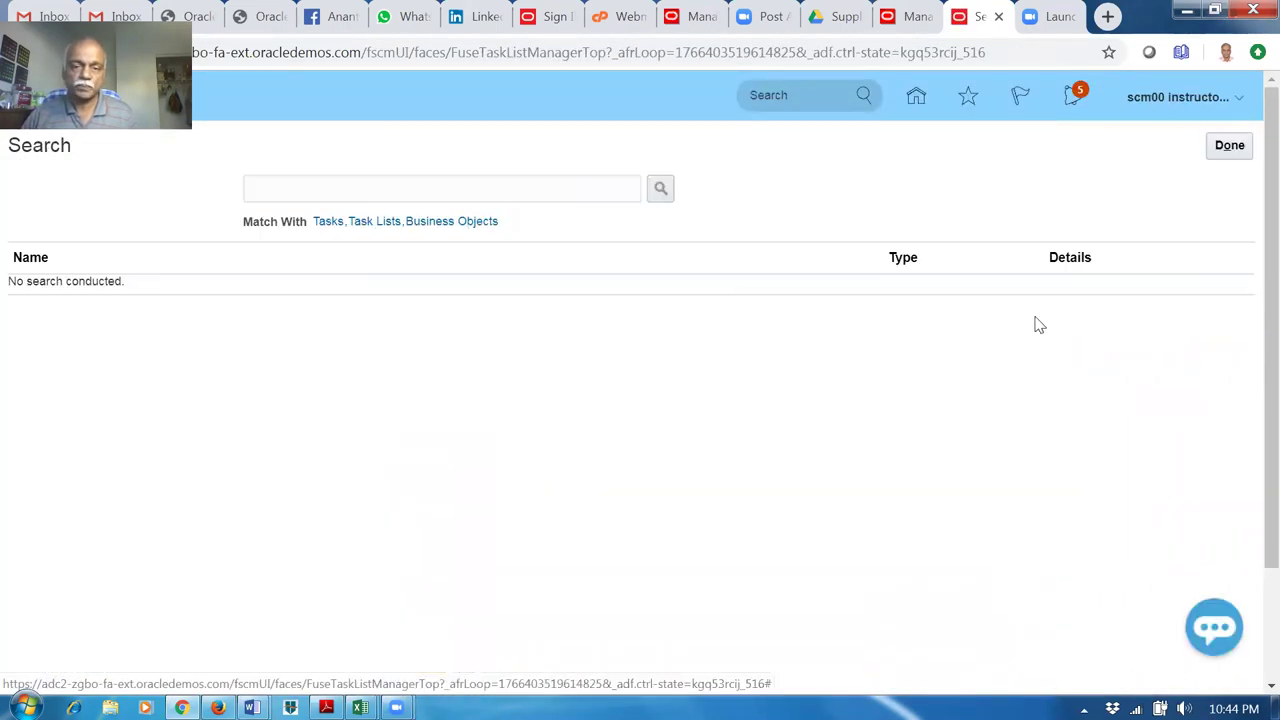
{"action": "left_click", "coordinate": [410, 196]}
{"action": "type", "text": "m"}
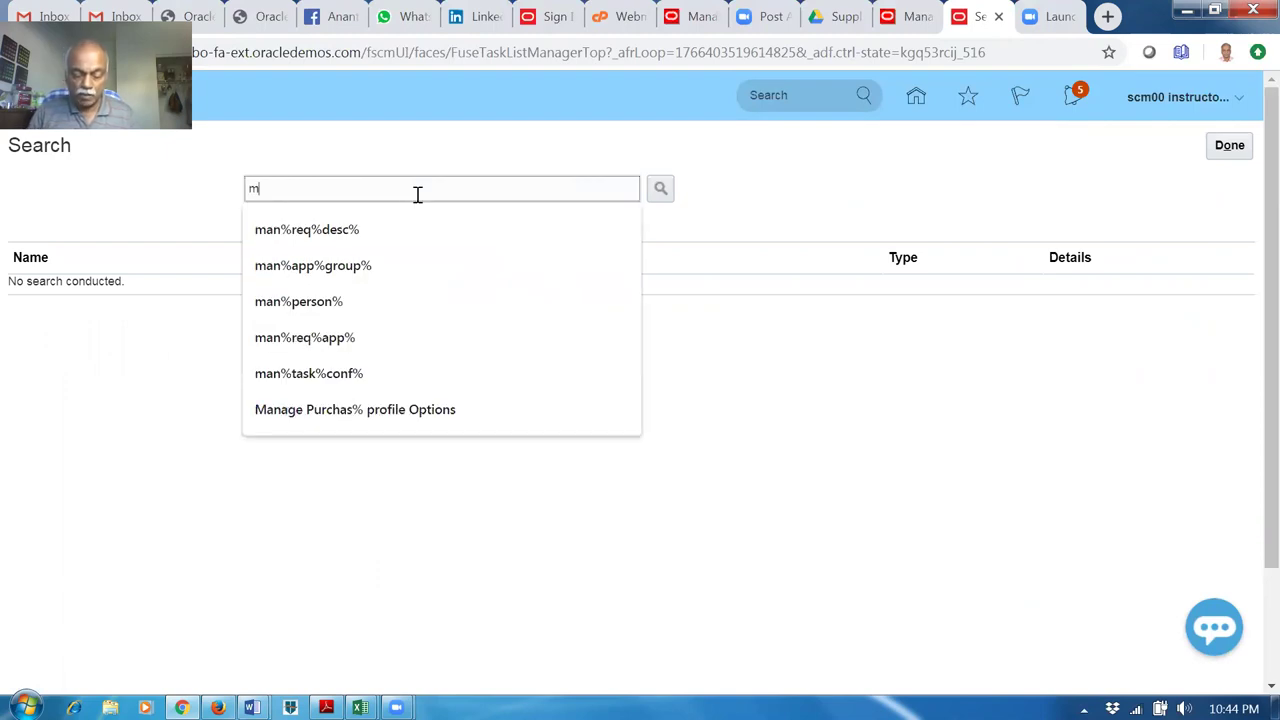
{"action": "type", "text": "an%prod"}
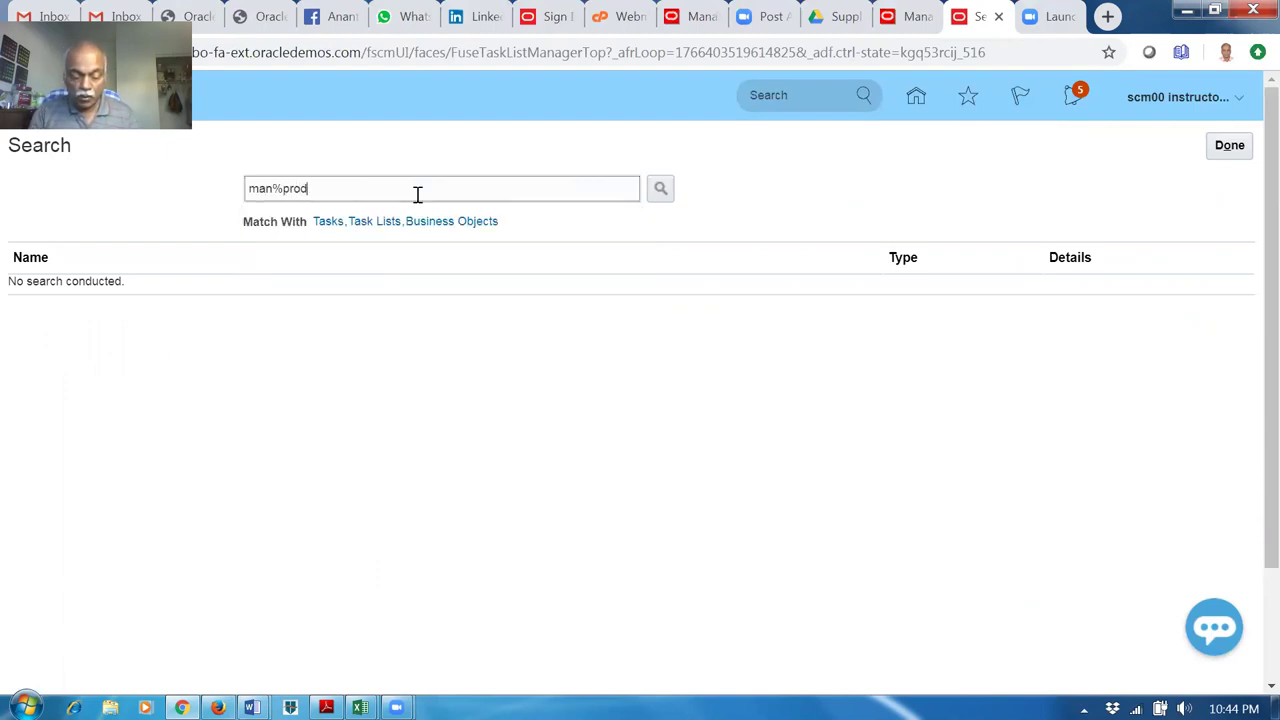
{"action": "type", "text": "%trans%"}
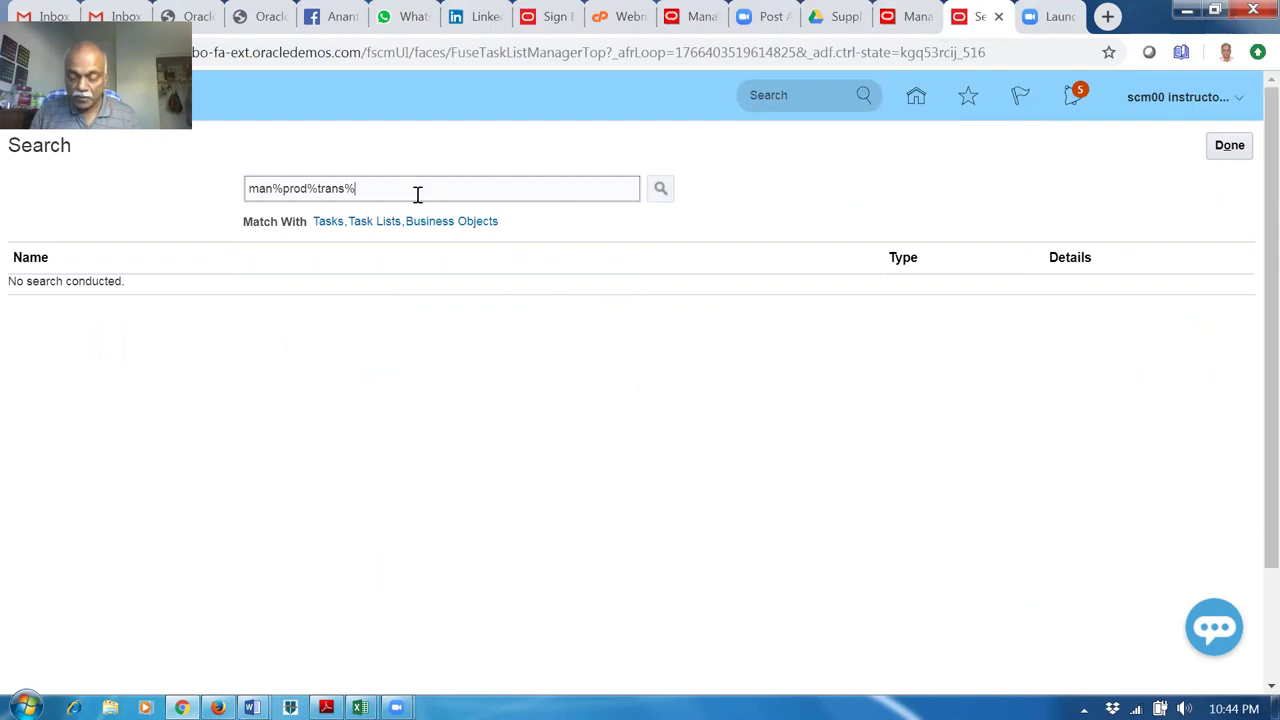
{"action": "key", "text": "Return"}
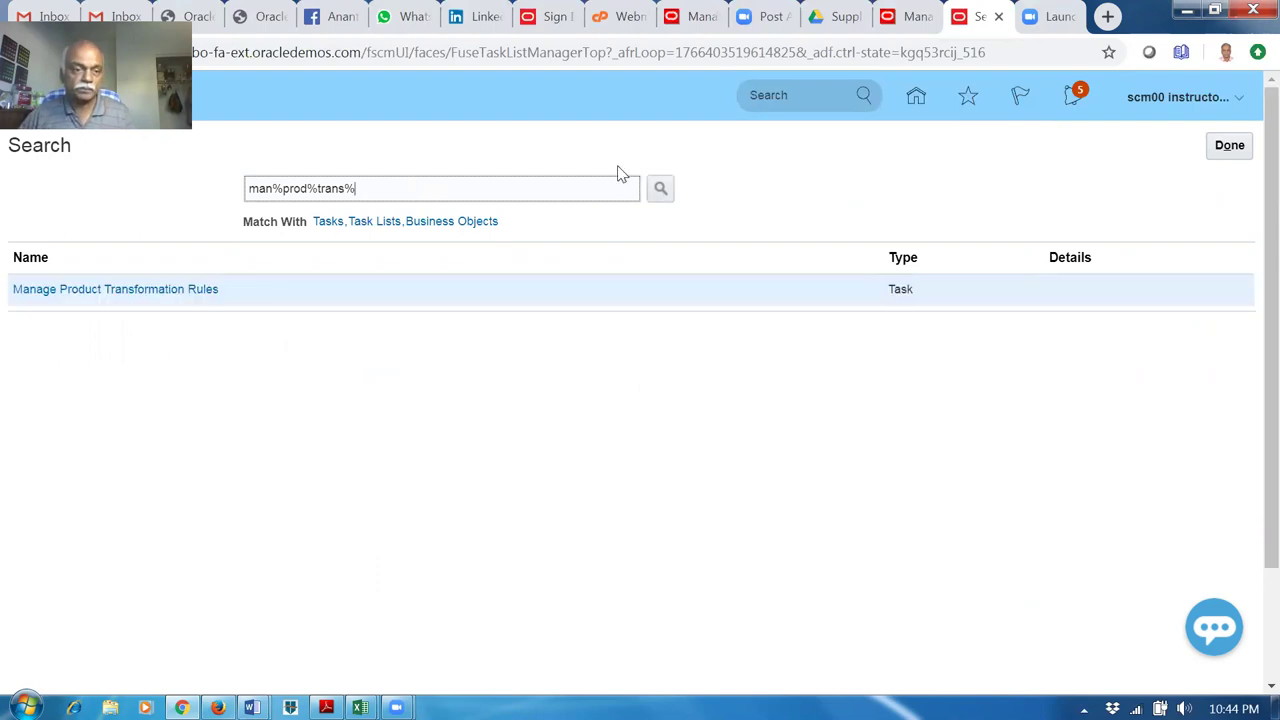
{"action": "left_click", "coordinate": [89, 289]}
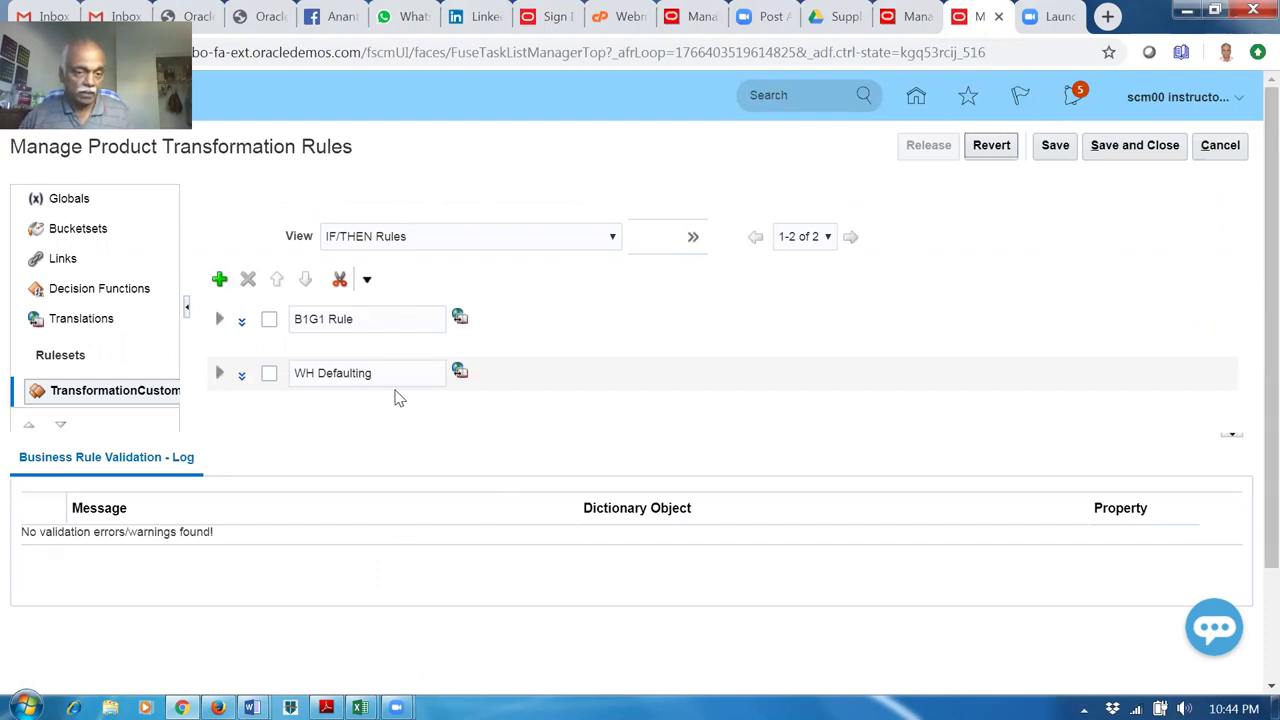
Expand the B1G1 Rule and examine its IF conditions, focusing on the inventory item ID value.
{"action": "left_click", "coordinate": [377, 324]}
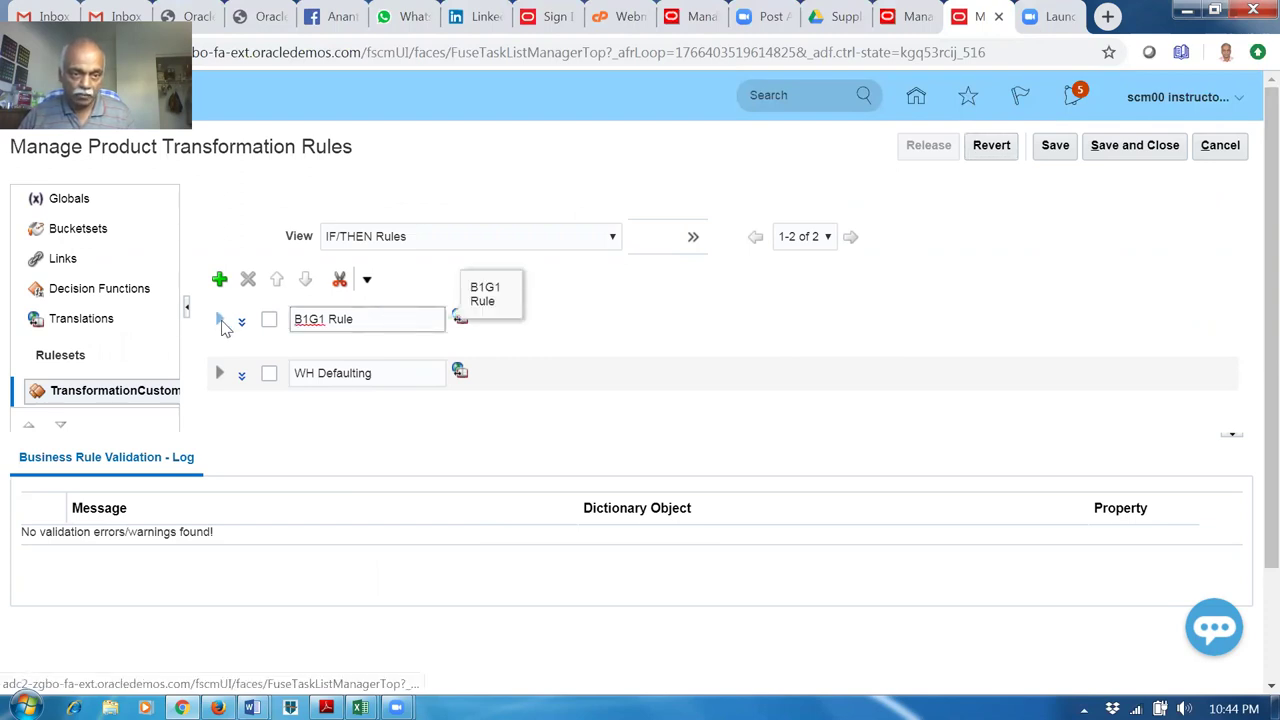
{"action": "left_click", "coordinate": [221, 320]}
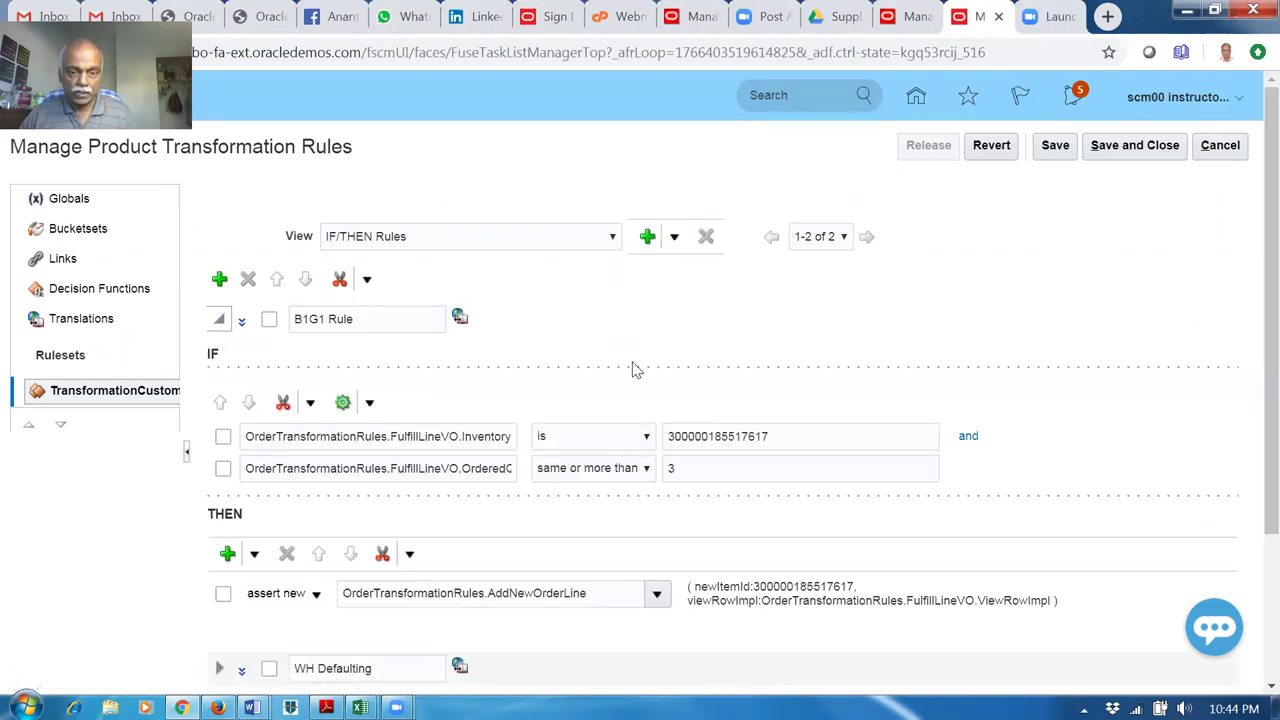
{"action": "scroll", "coordinate": [1253, 303], "scroll_direction": "down", "scroll_amount": 3}
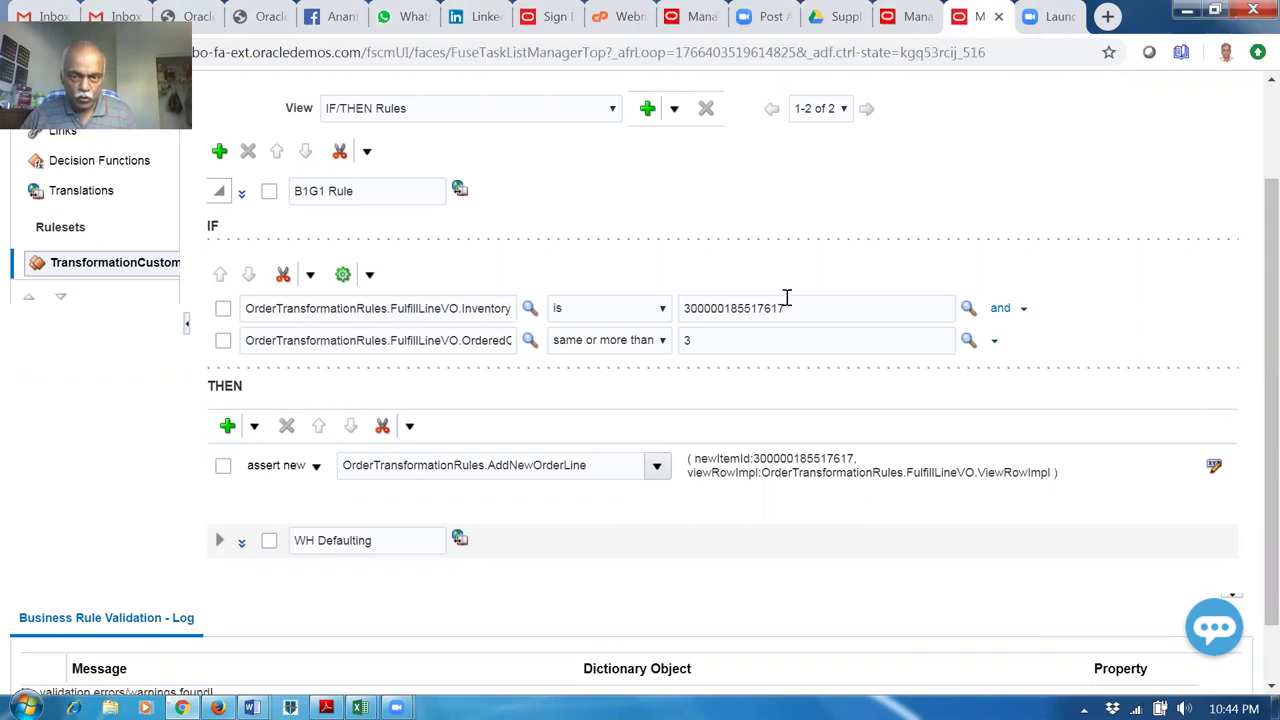
{"action": "left_click_drag", "start_coordinate": [802, 308], "coordinate": [670, 313]}
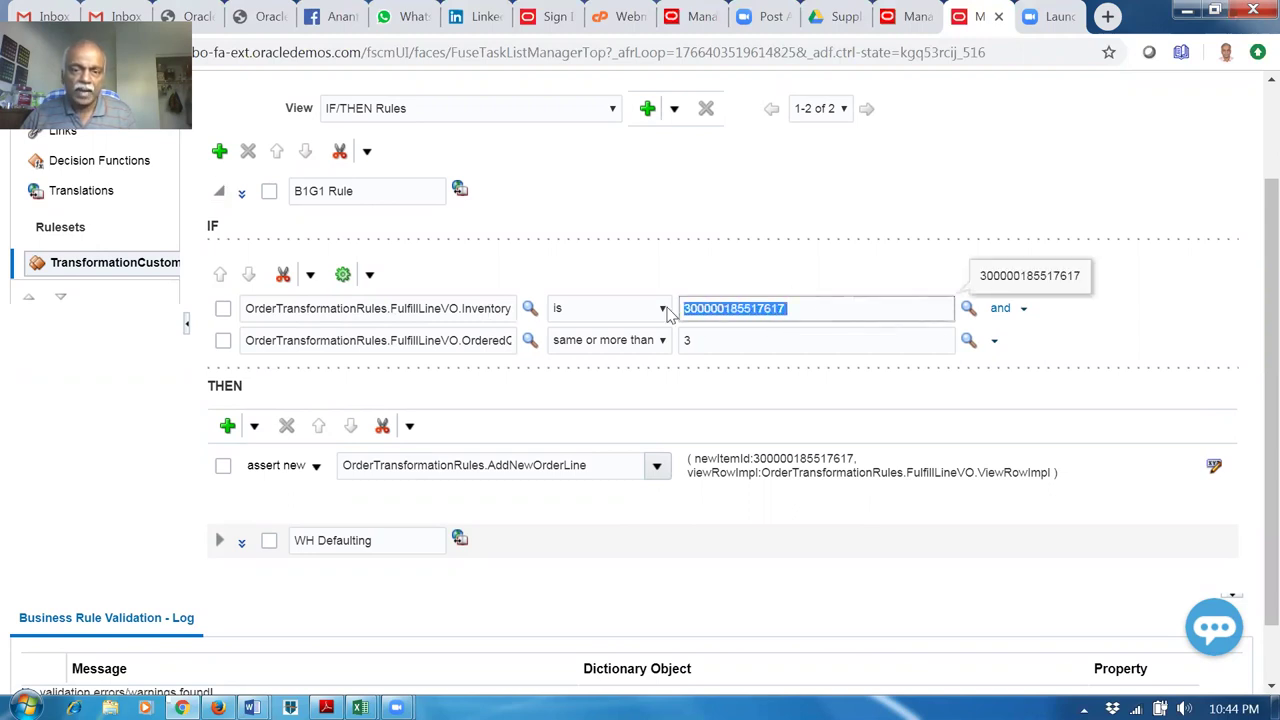
{"action": "left_click", "coordinate": [908, 183]}
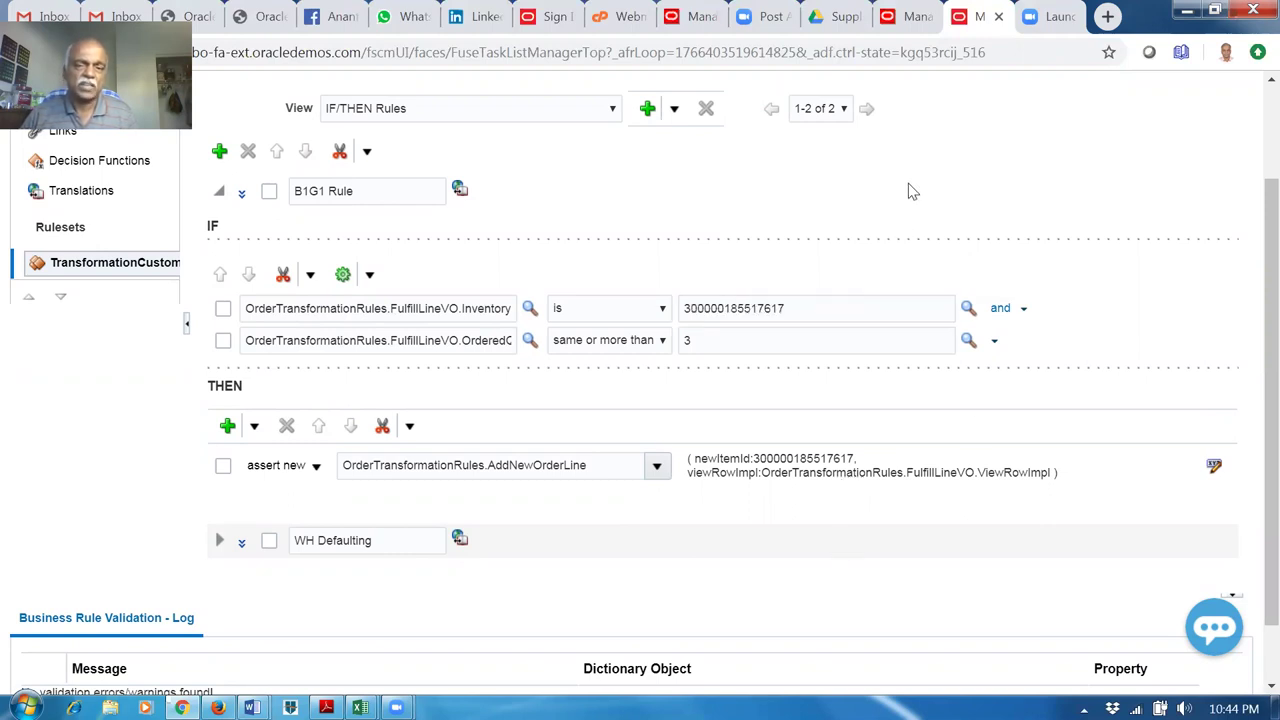
{"action": "left_click", "coordinate": [818, 309]}
{"action": "left_click_drag", "start_coordinate": [818, 309], "coordinate": [622, 332]}
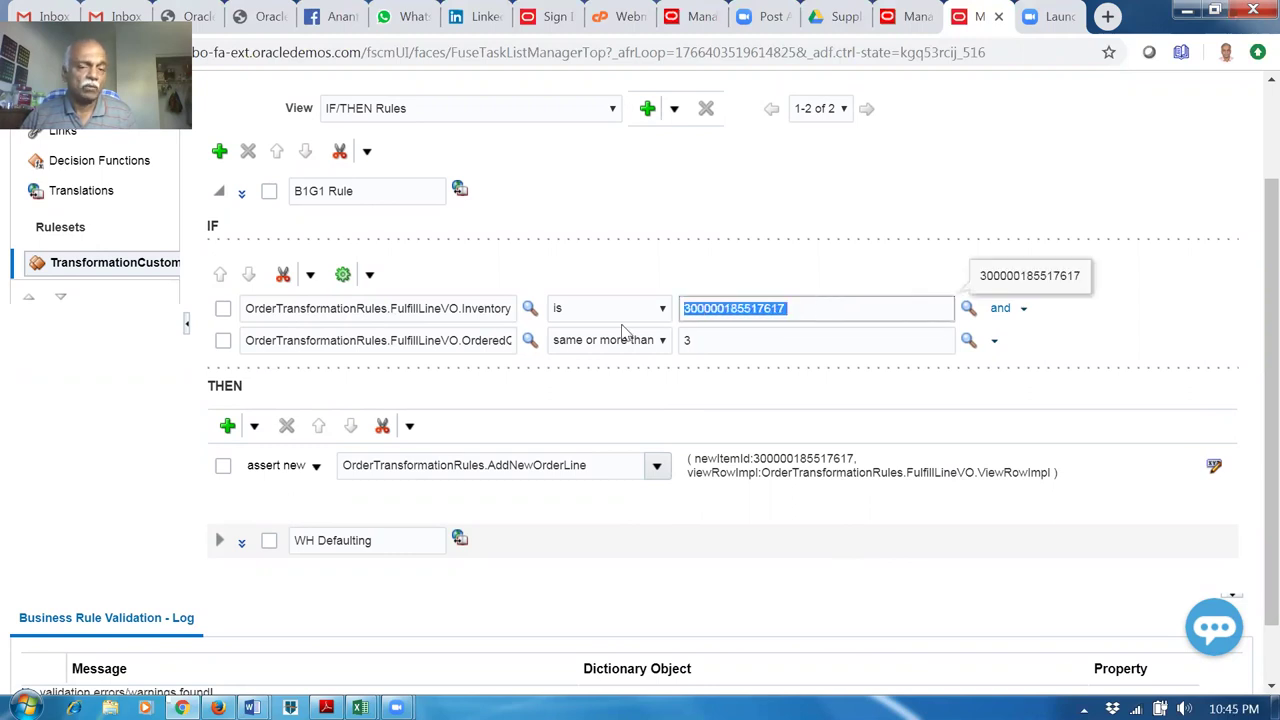
{"action": "left_click", "coordinate": [744, 192]}
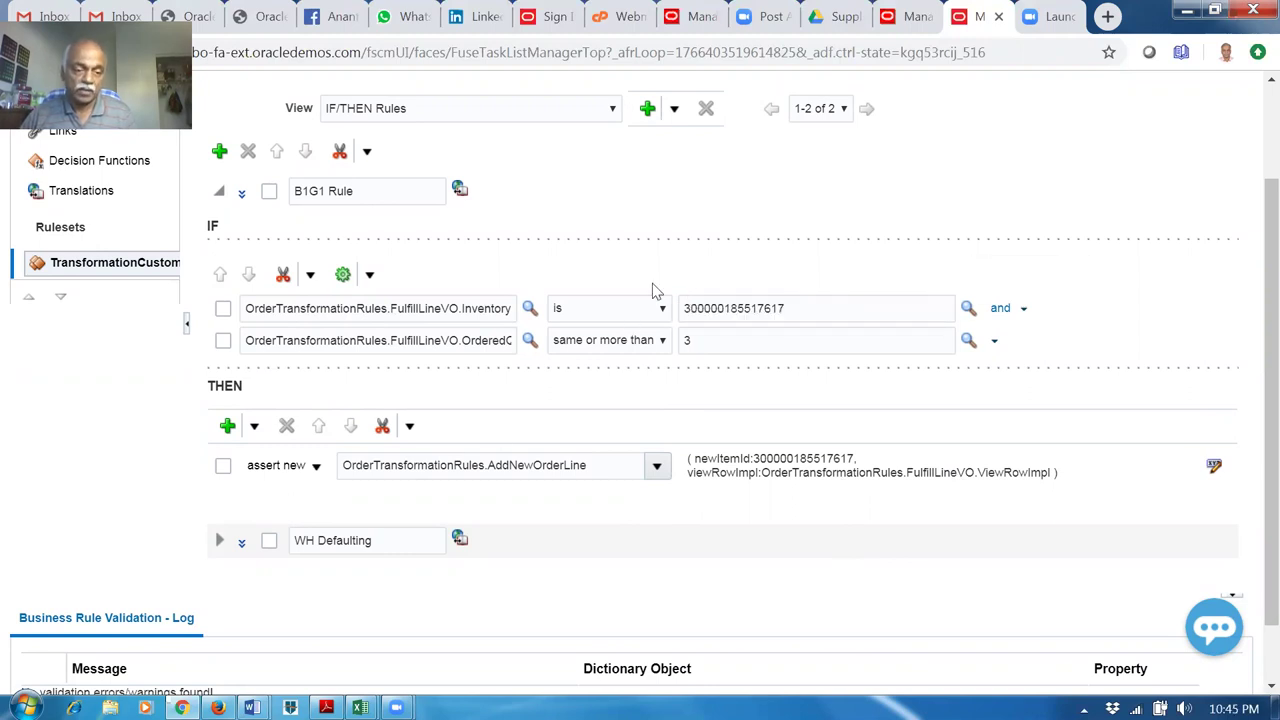
Switch to the file explorer and open the Fusion_SCM_Training folder on Local Disk (C:).
{"action": "left_click", "coordinate": [110, 707]}
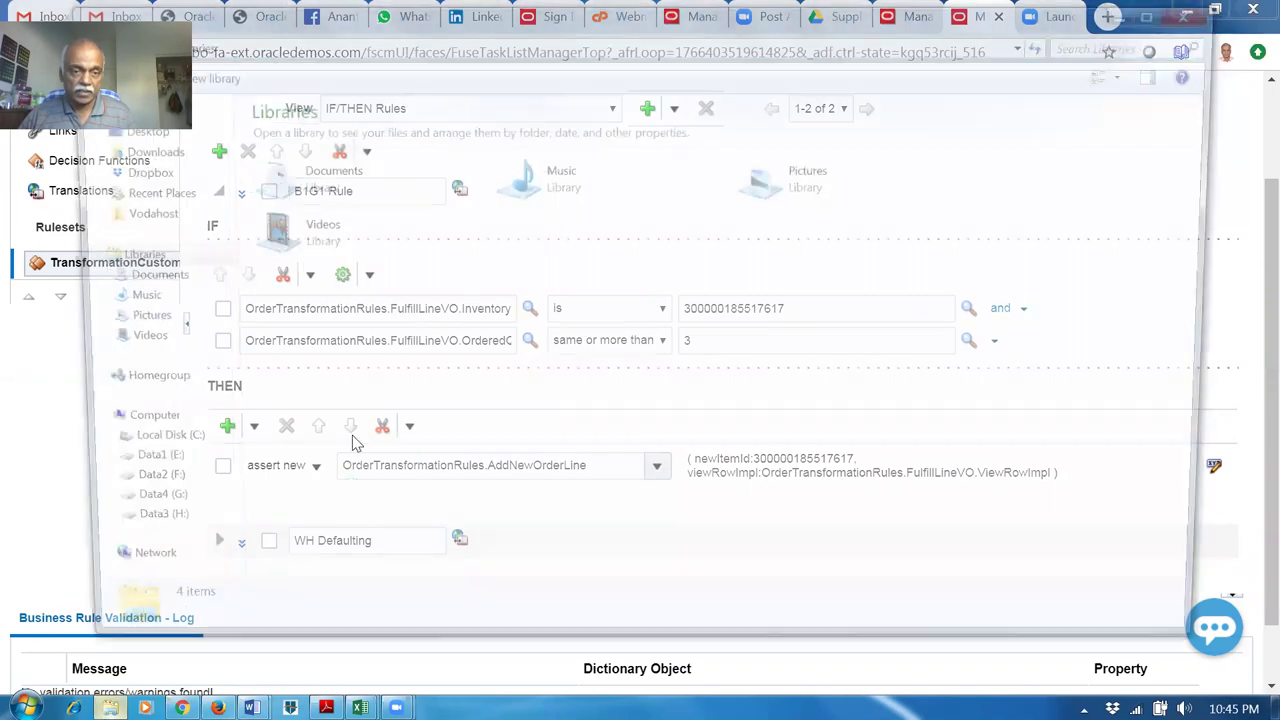
{"action": "left_click", "coordinate": [110, 449]}
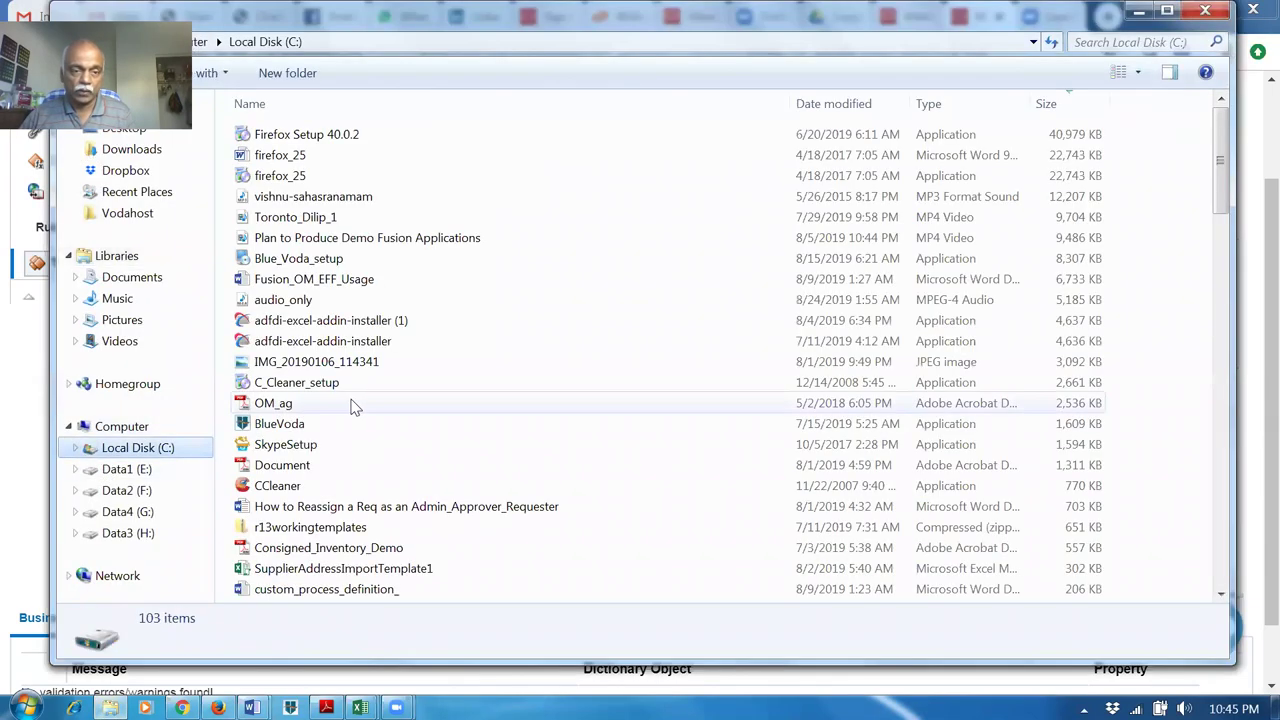
{"action": "left_click", "coordinate": [352, 404]}
{"action": "key", "text": "f"}
{"action": "key", "text": "f"}
{"action": "key", "text": "f"}
{"action": "key", "text": "f"}
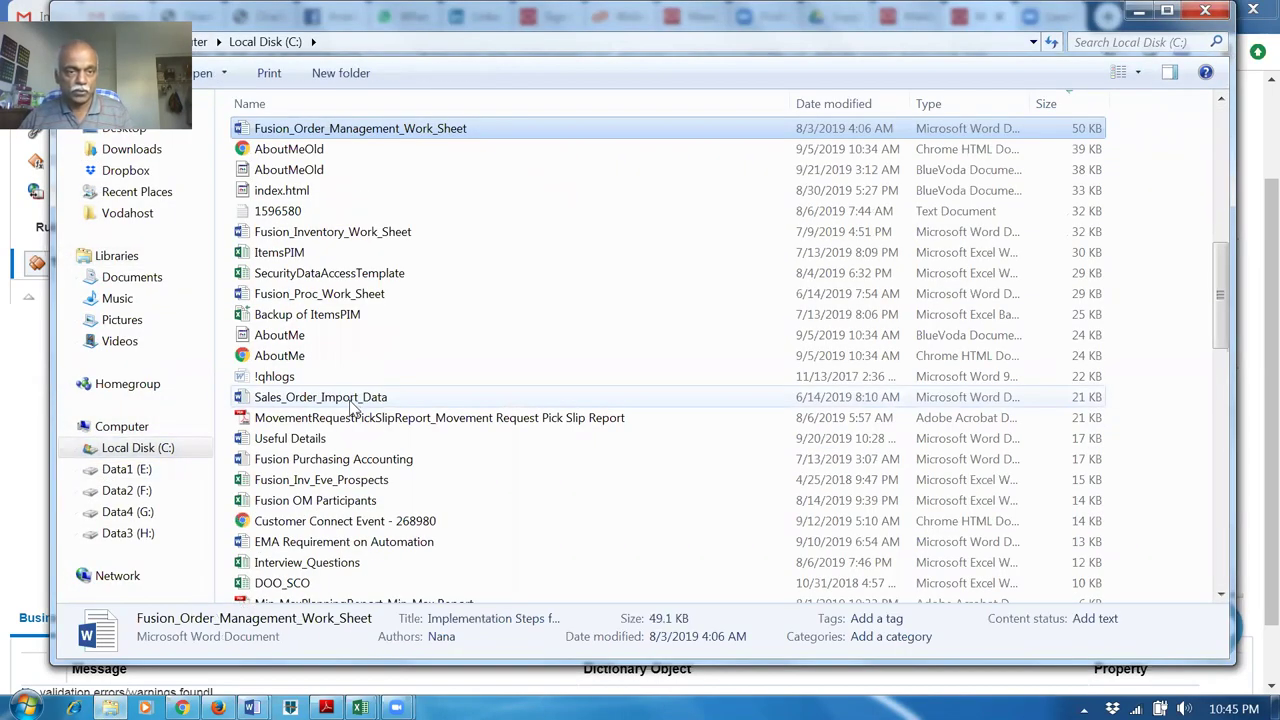
{"action": "key", "text": "f"}
{"action": "key", "text": "f"}
{"action": "key", "text": "f"}
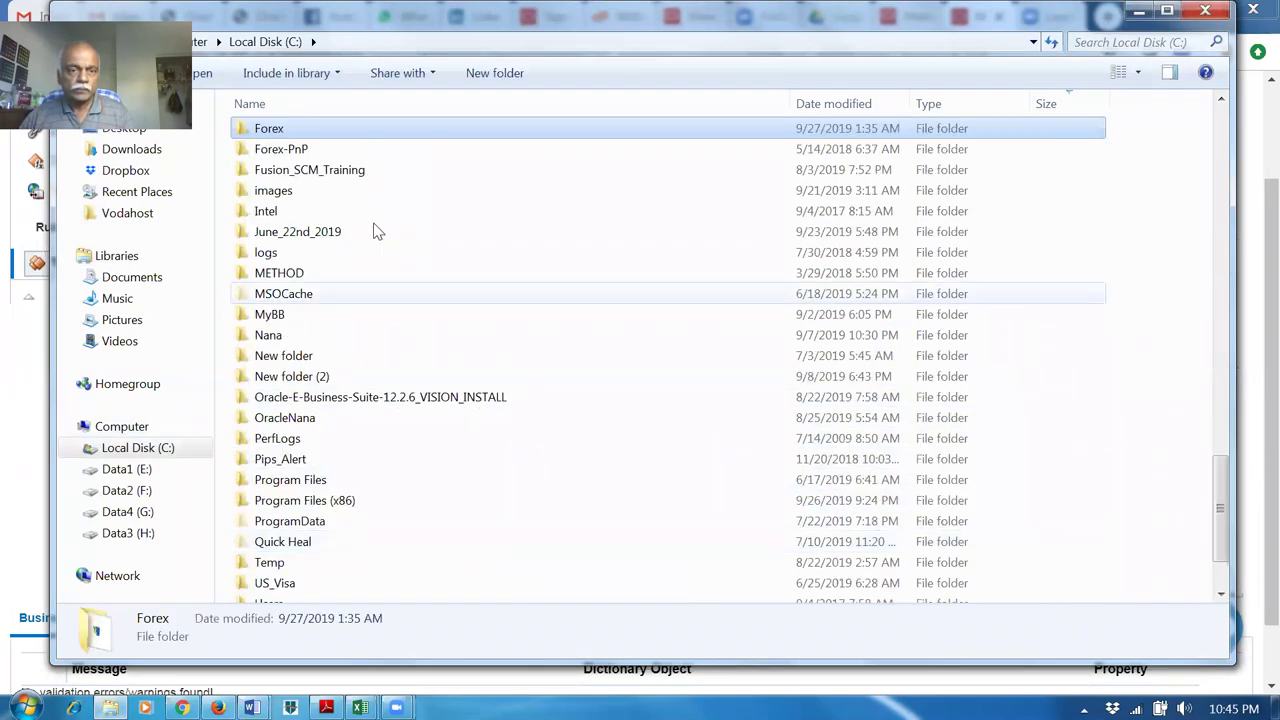
{"action": "double_click", "coordinate": [372, 172]}
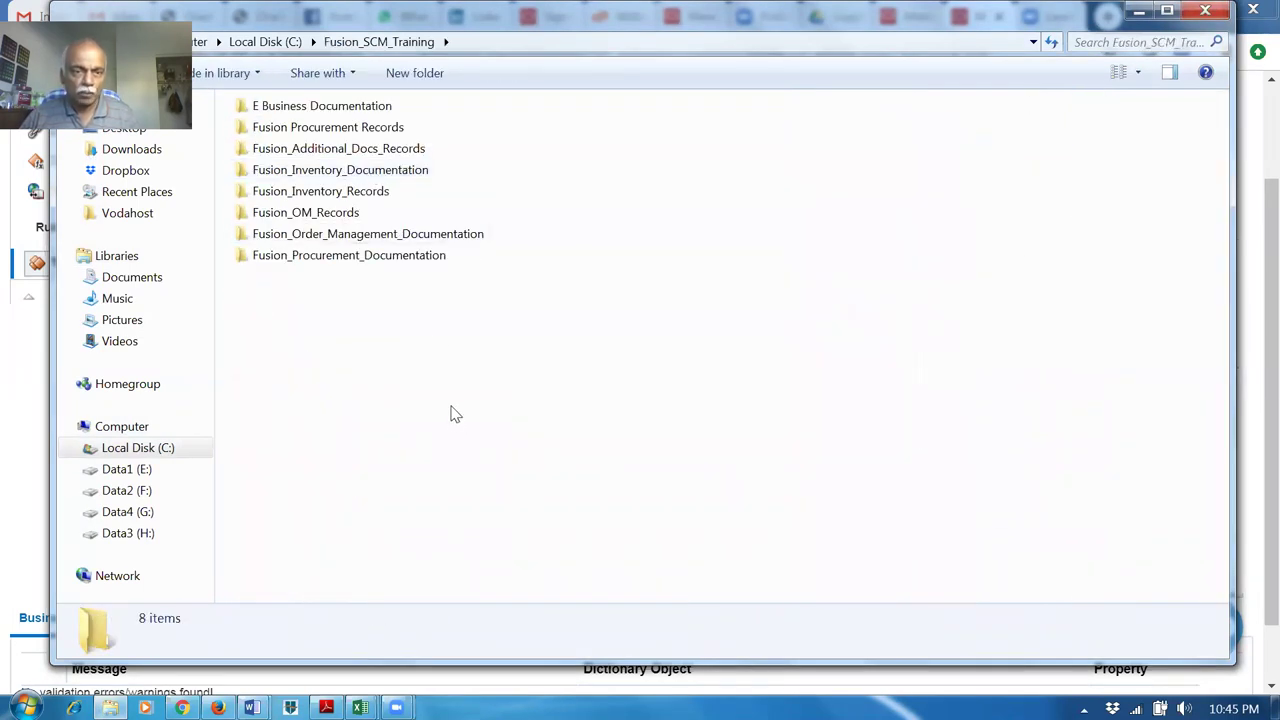
Open the Buy_1_Get_1_Free Word document from the Fusion_Order_Management_Documentation folder.
{"action": "double_click", "coordinate": [406, 238]}
{"action": "left_click", "coordinate": [405, 243]}
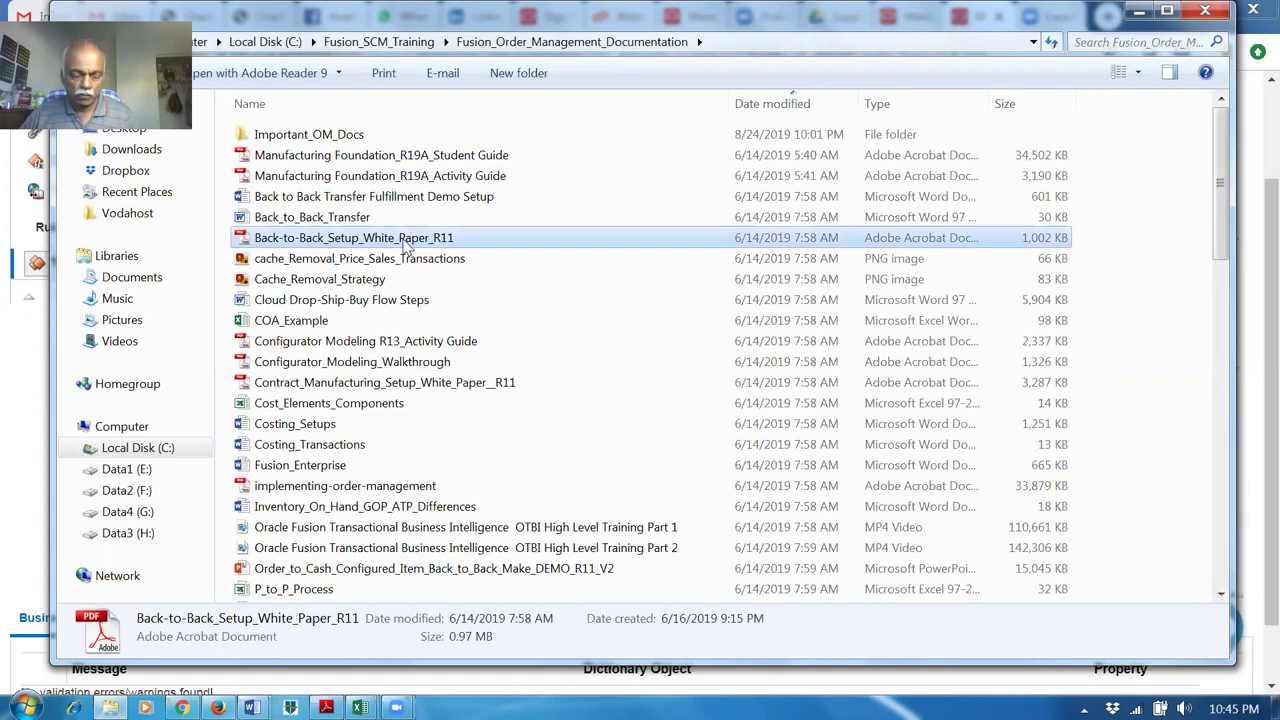
{"action": "type", "text": "bu"}
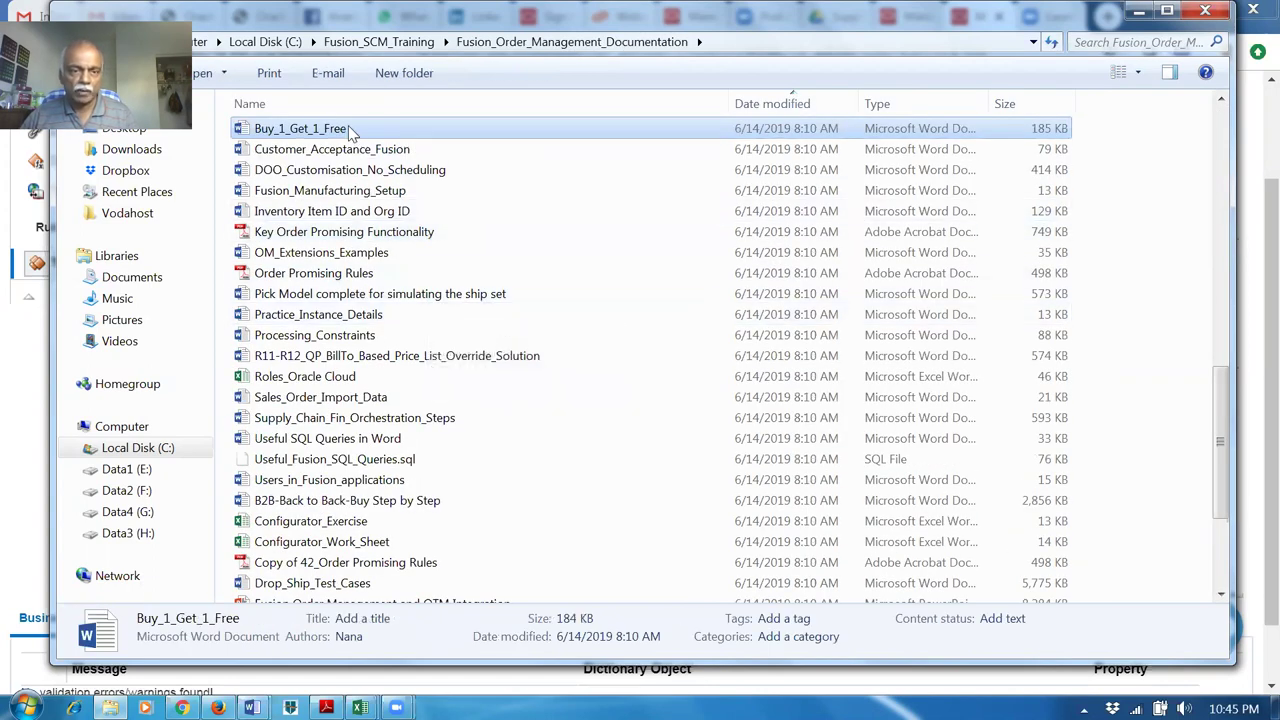
{"action": "double_click", "coordinate": [350, 133]}
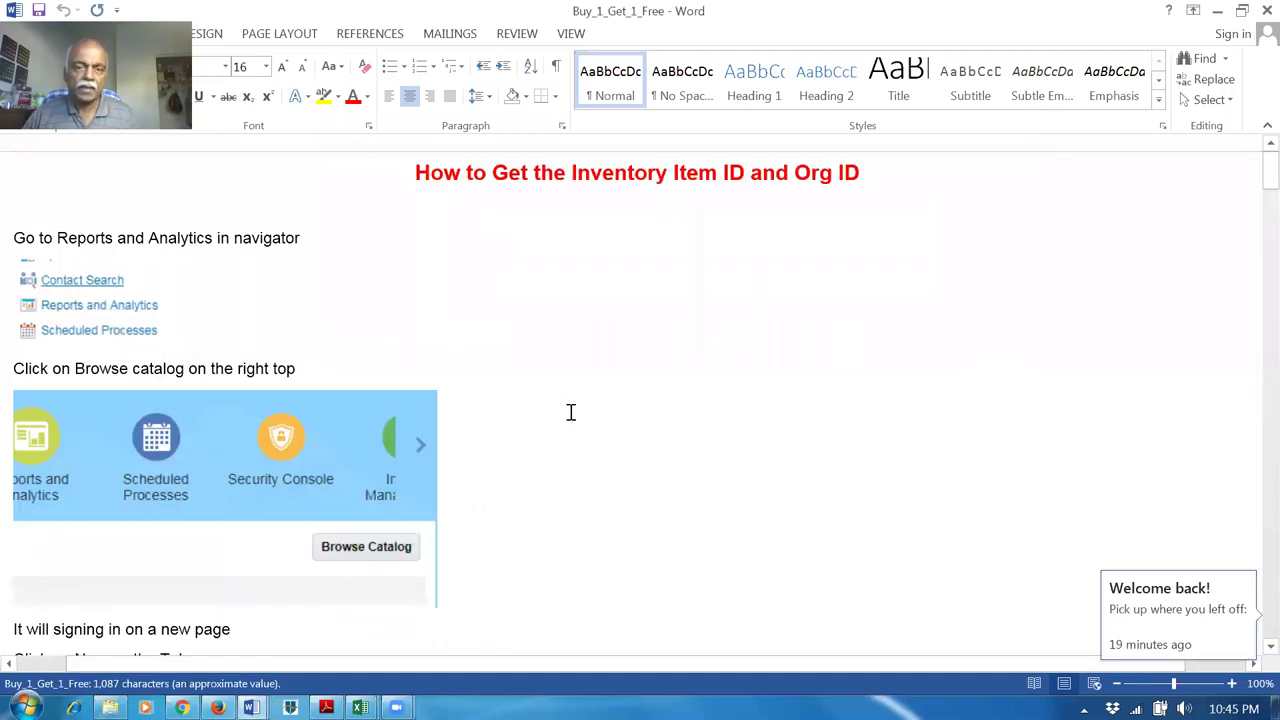
Read the document's instructions for getting the inventory item ID and org ID, including the SQL query and its output.
{"action": "left_click_drag", "start_coordinate": [710, 170], "coordinate": [868, 174]}
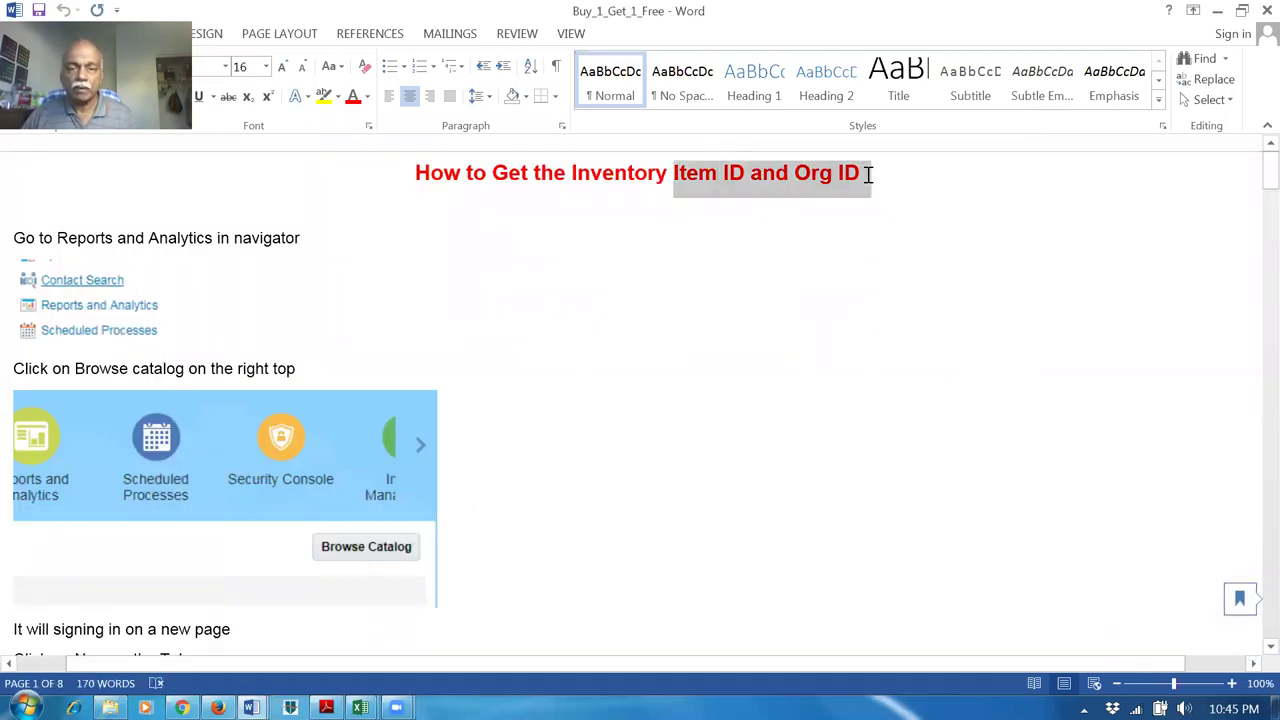
{"action": "left_click", "coordinate": [258, 316]}
{"action": "scroll", "coordinate": [365, 380], "scroll_direction": "down", "scroll_amount": 1}
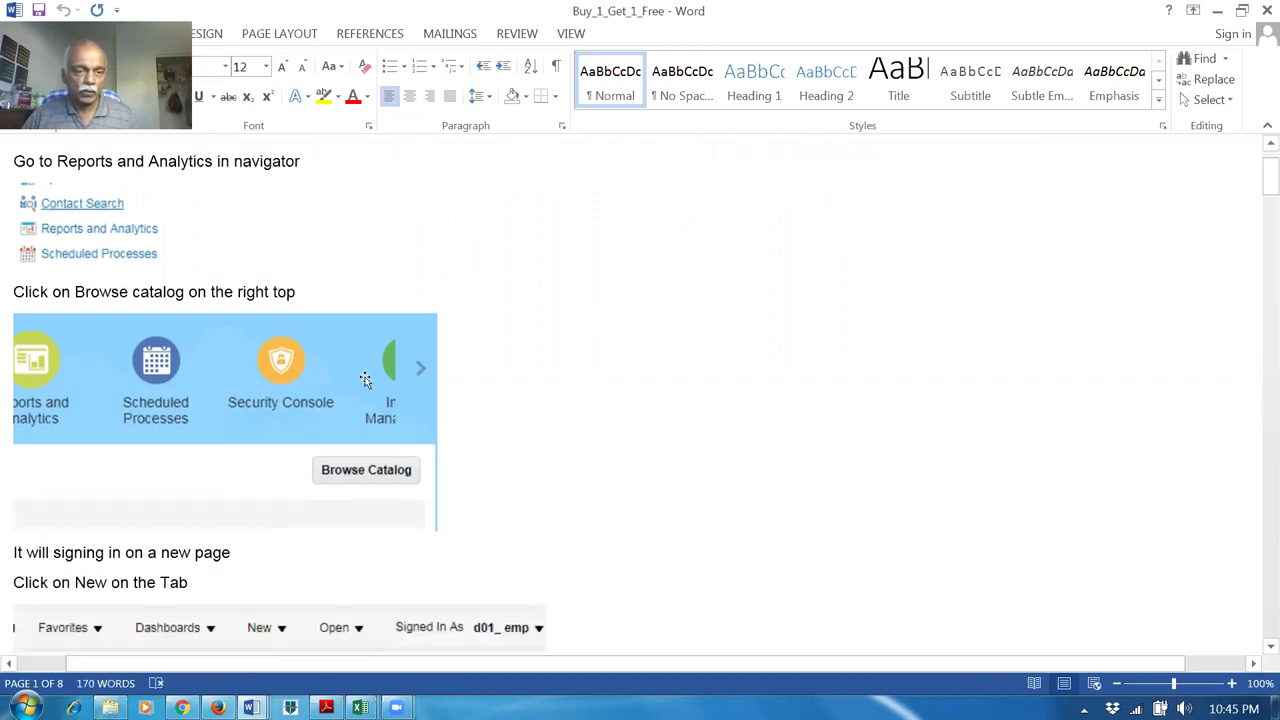
{"action": "scroll", "coordinate": [365, 380], "scroll_direction": "down", "scroll_amount": 1}
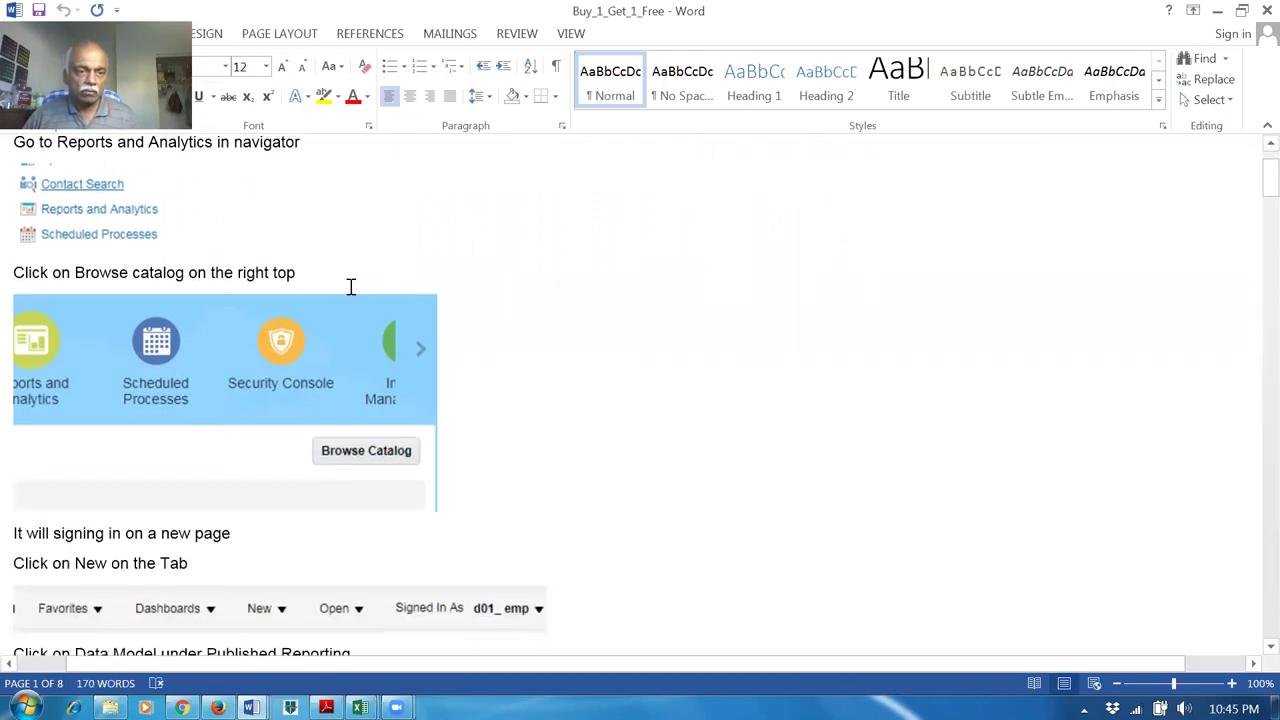
{"action": "scroll", "coordinate": [693, 377], "scroll_direction": "down", "scroll_amount": 8}
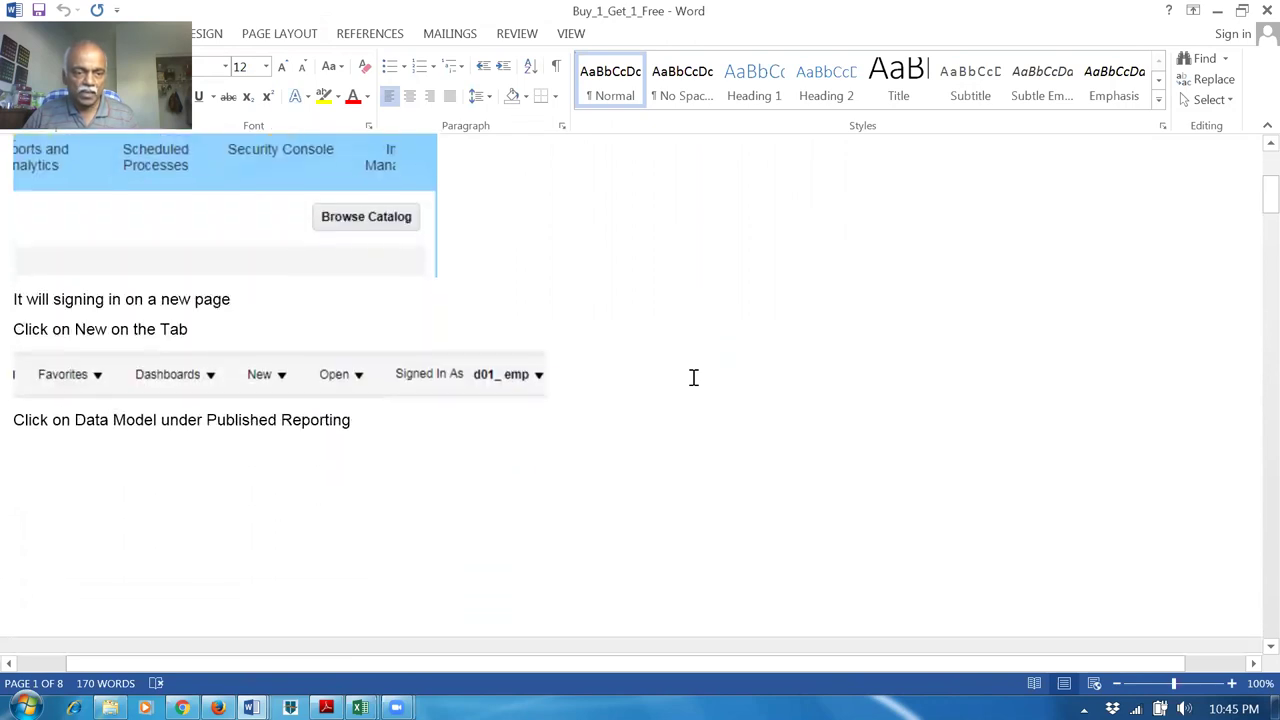
{"action": "scroll", "coordinate": [693, 377], "scroll_direction": "down", "scroll_amount": 8}
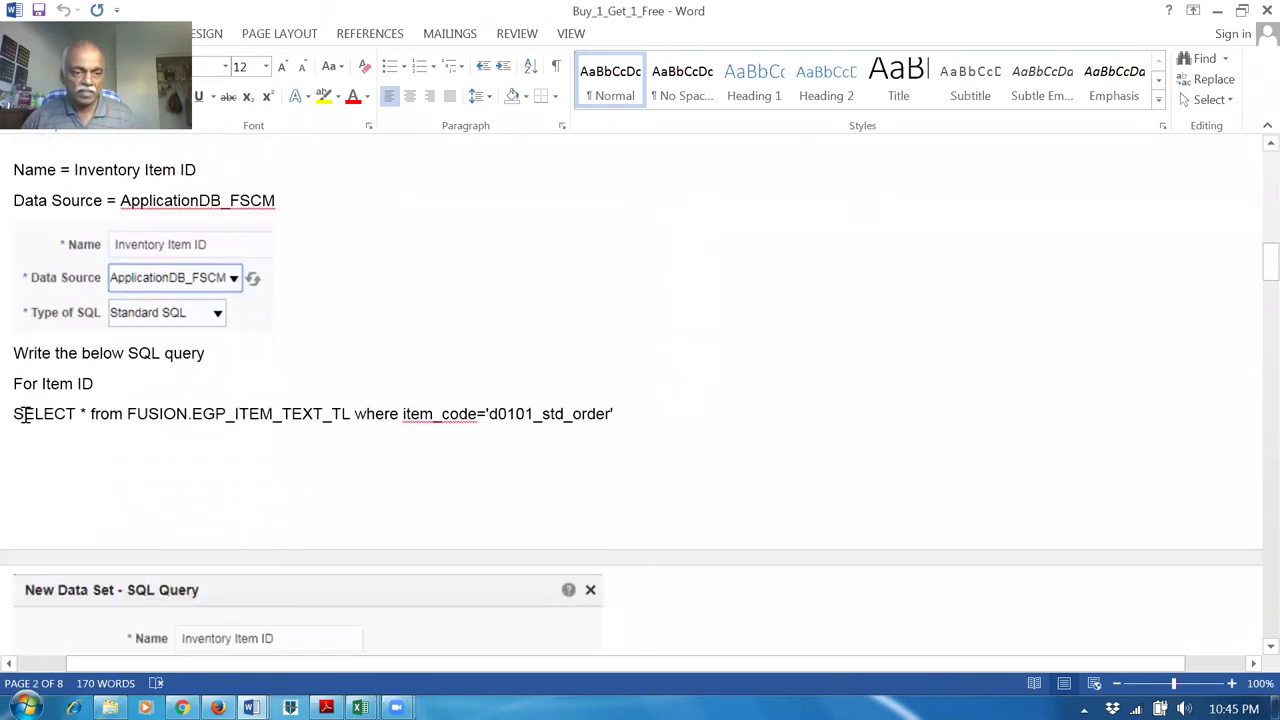
{"action": "left_click_drag", "start_coordinate": [83, 414], "coordinate": [591, 414]}
{"action": "left_click", "coordinate": [478, 498]}
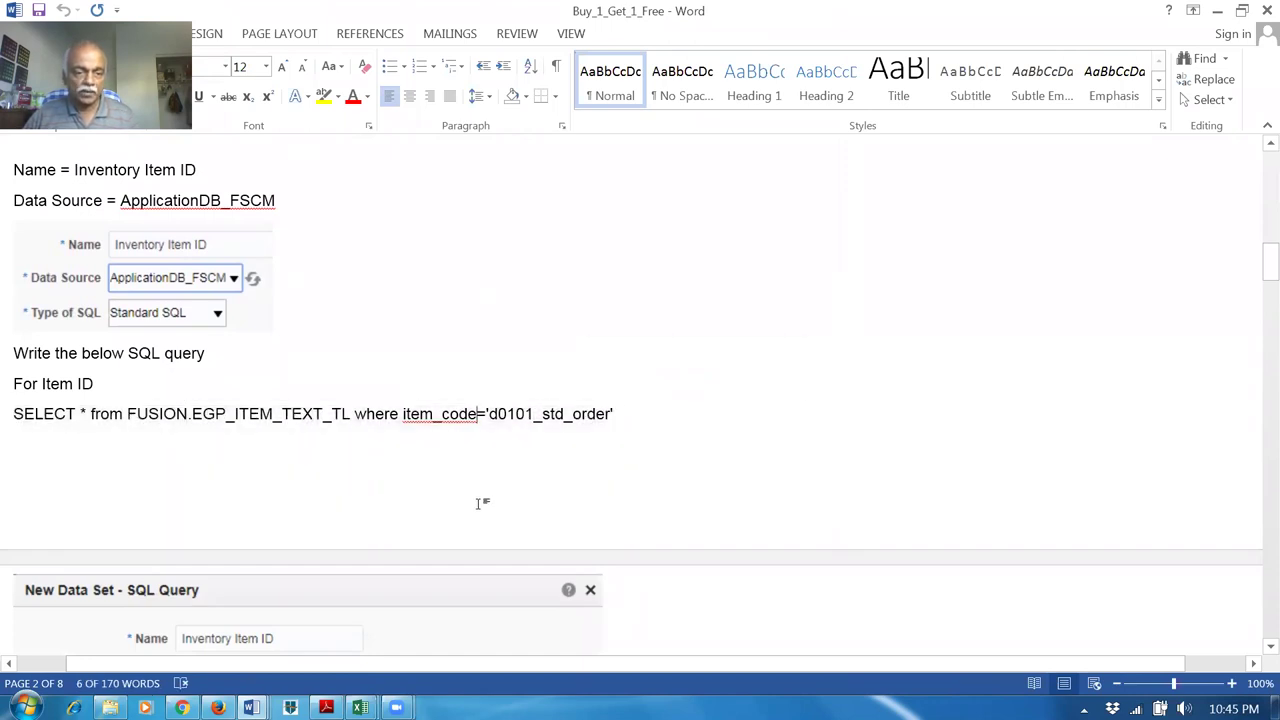
{"action": "scroll", "coordinate": [477, 503], "scroll_direction": "down", "scroll_amount": 5}
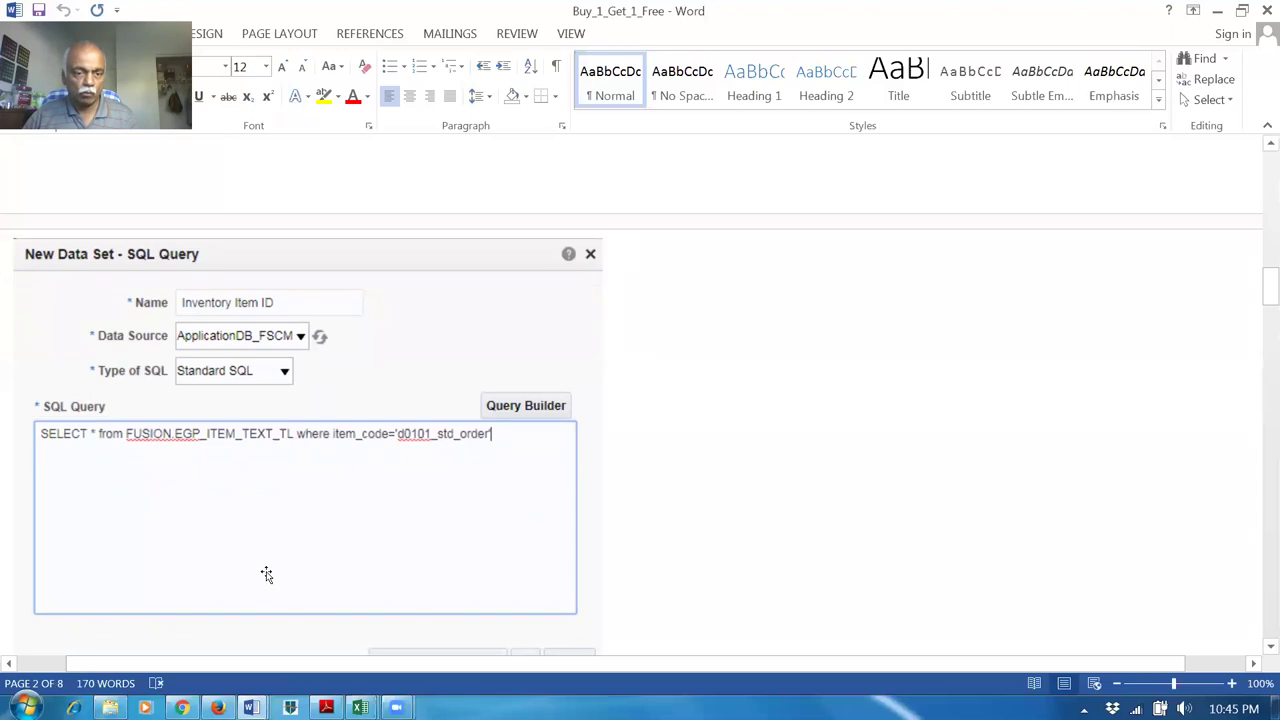
{"action": "scroll", "coordinate": [266, 573], "scroll_direction": "down", "scroll_amount": 12}
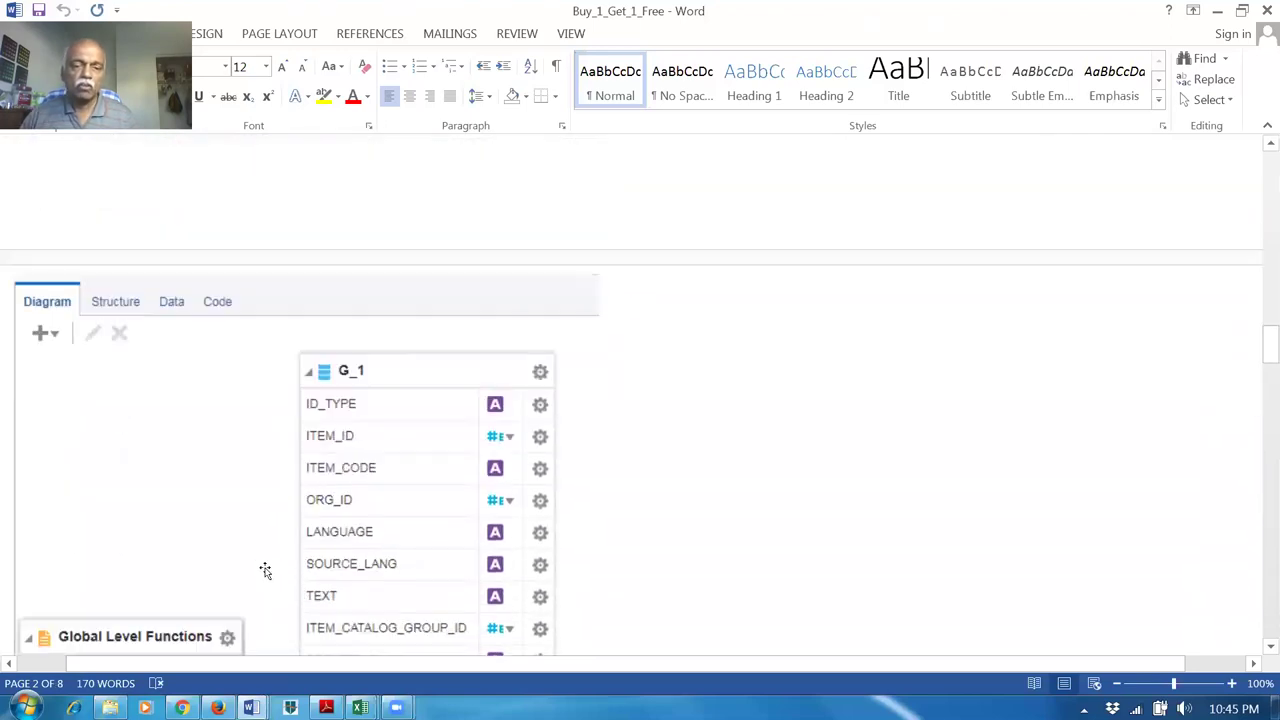
{"action": "scroll", "coordinate": [265, 570], "scroll_direction": "down", "scroll_amount": 15}
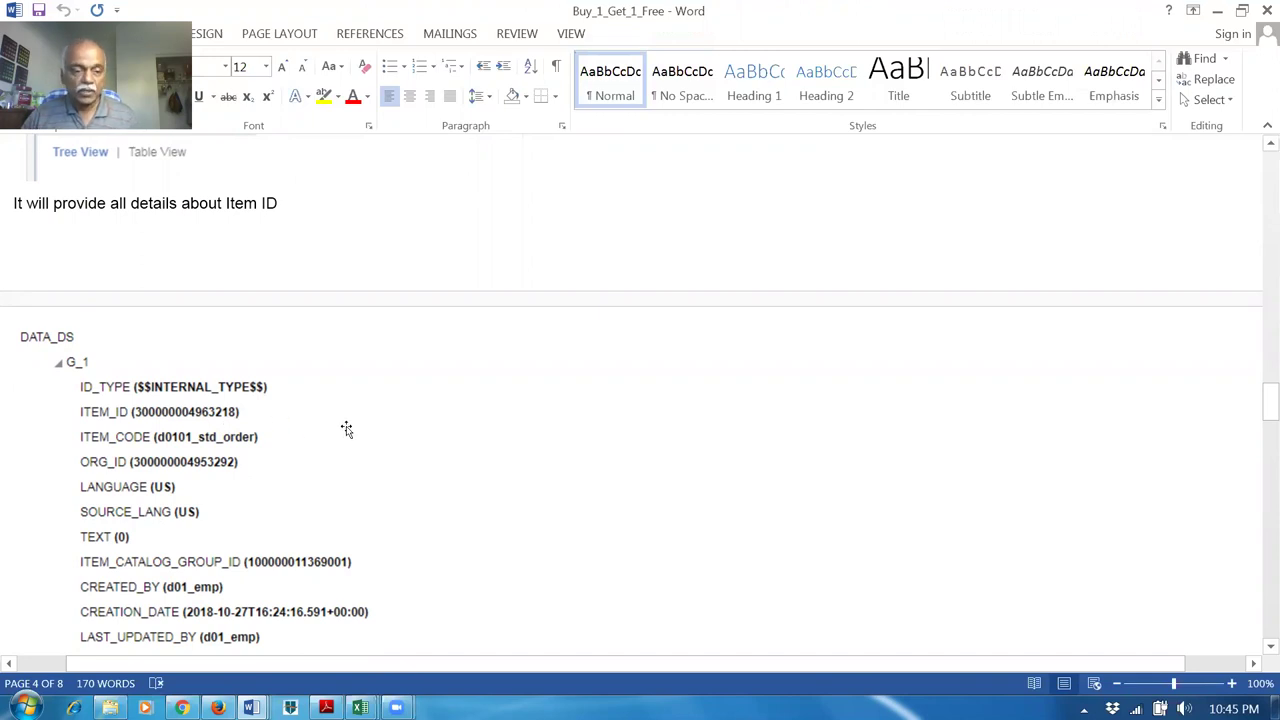
Switch back to the browser, examine the properties of the B1G1 Rule's AddNewOrderLine action, and close them without changes.
{"action": "left_click", "coordinate": [182, 707]}
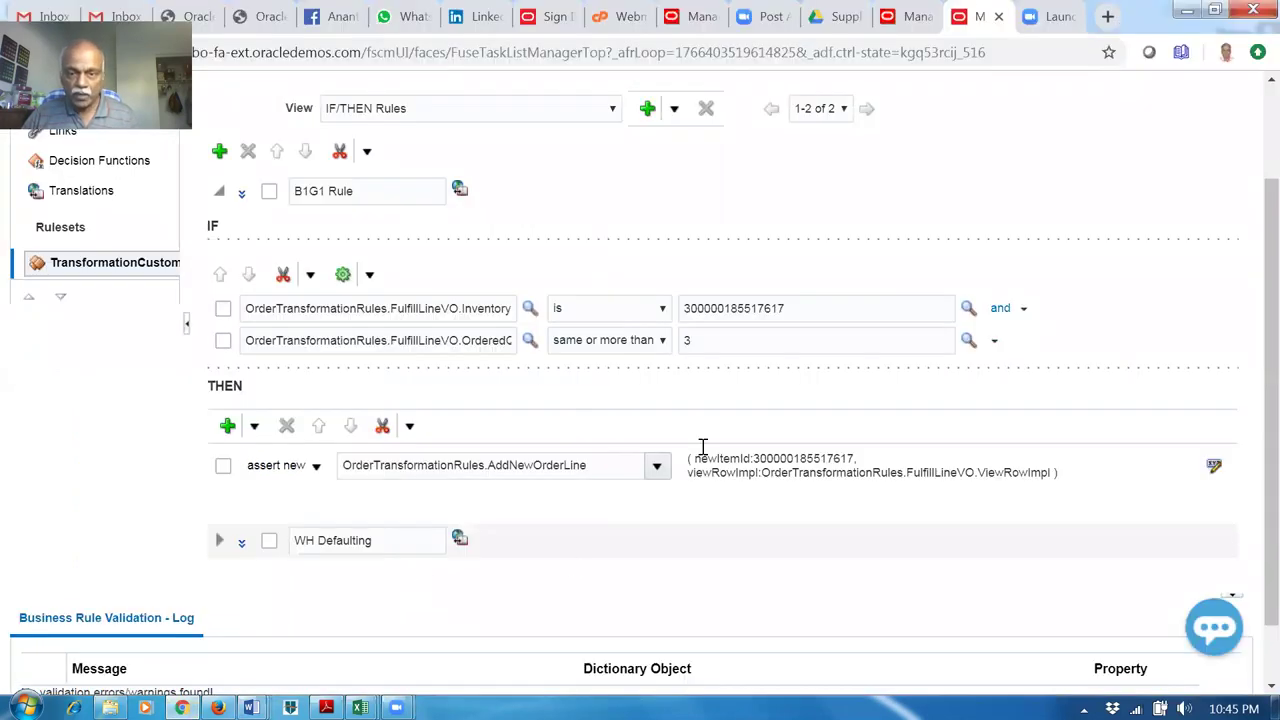
{"action": "left_click", "coordinate": [1215, 472]}
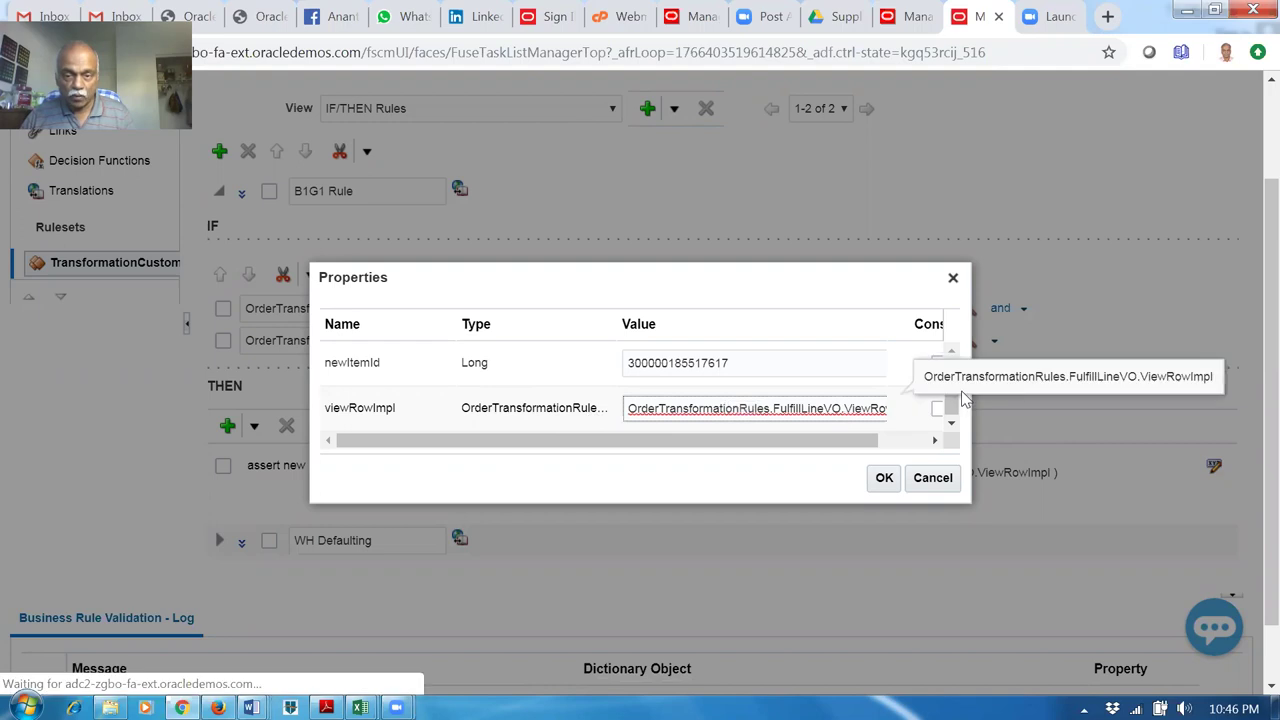
{"action": "left_click_drag", "start_coordinate": [951, 405], "coordinate": [748, 467]}
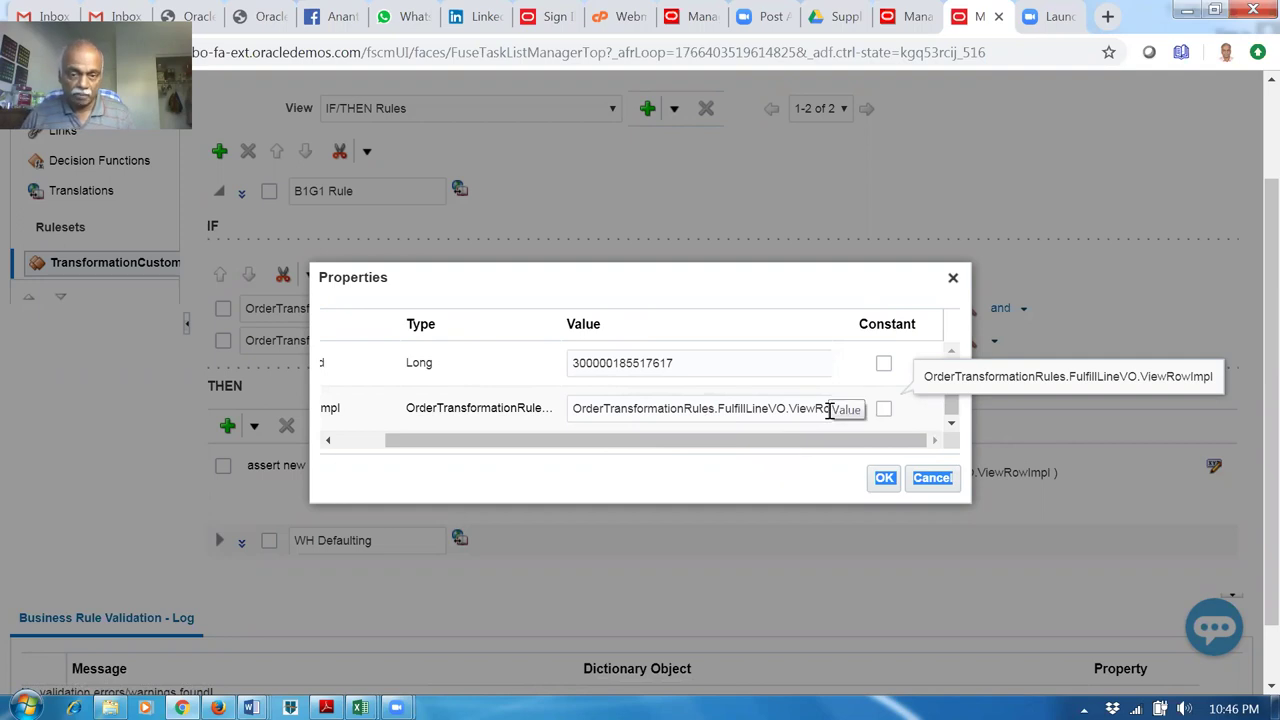
{"action": "left_click", "coordinate": [763, 334]}
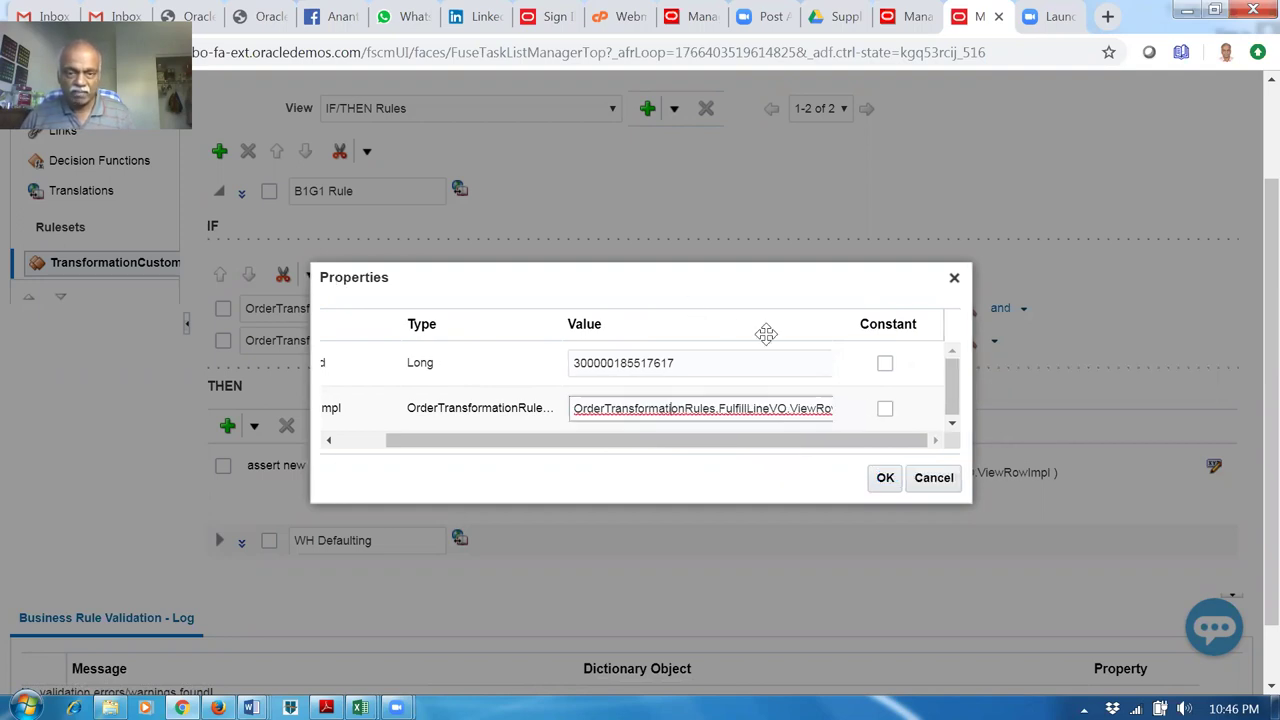
{"action": "left_click", "coordinate": [934, 477]}
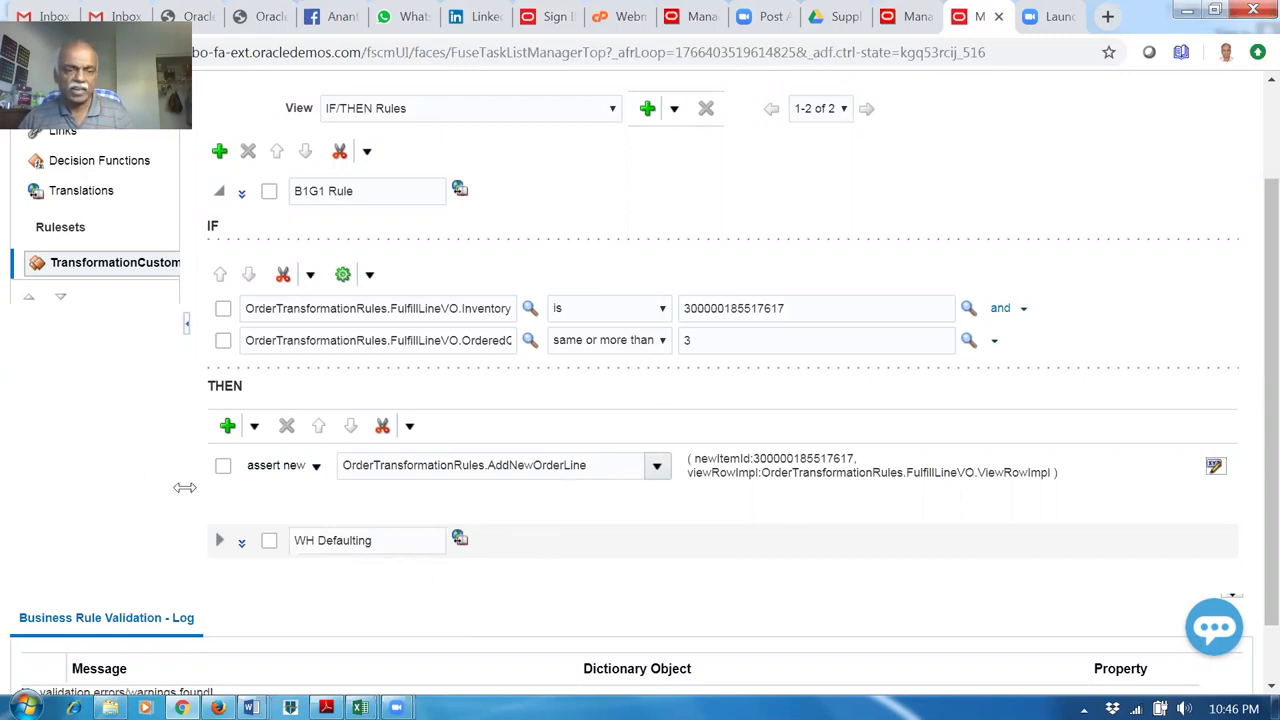
View the available action types for the B1G1 Rule's THEN action, keep assert new, and review the rule's IF and THEN sections.
{"action": "left_click", "coordinate": [293, 472]}
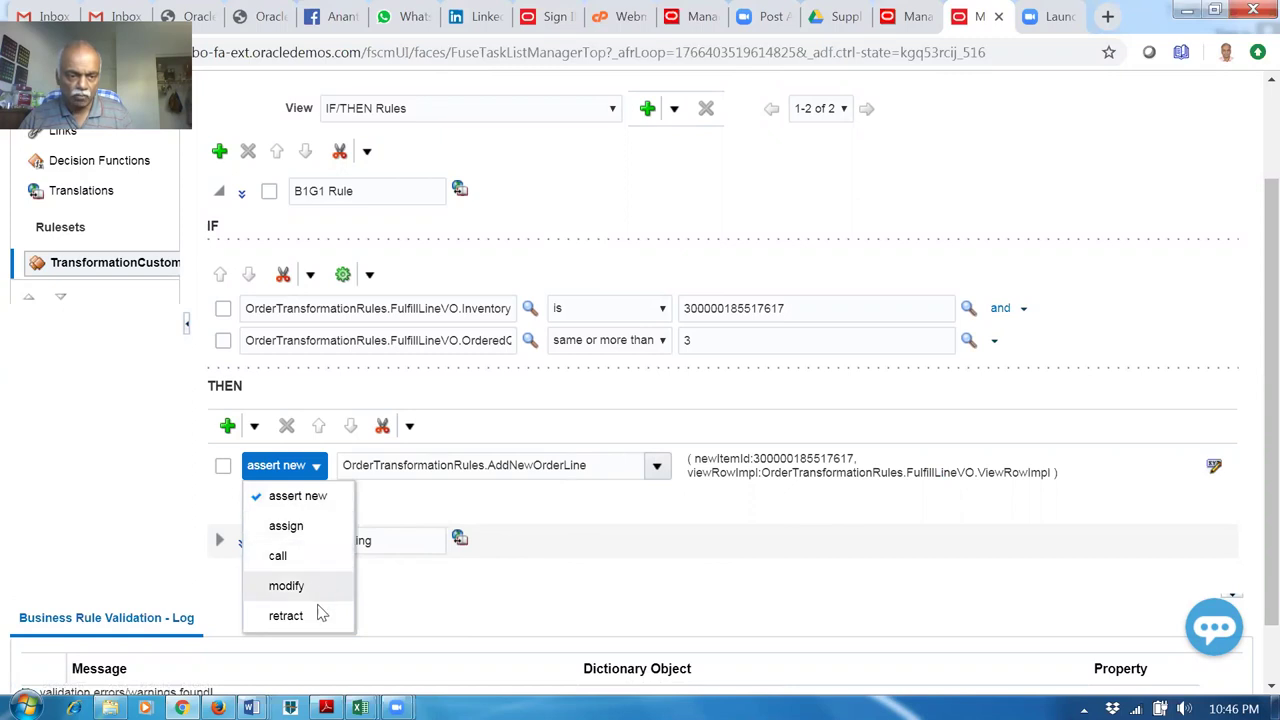
{"action": "left_click", "coordinate": [650, 220]}
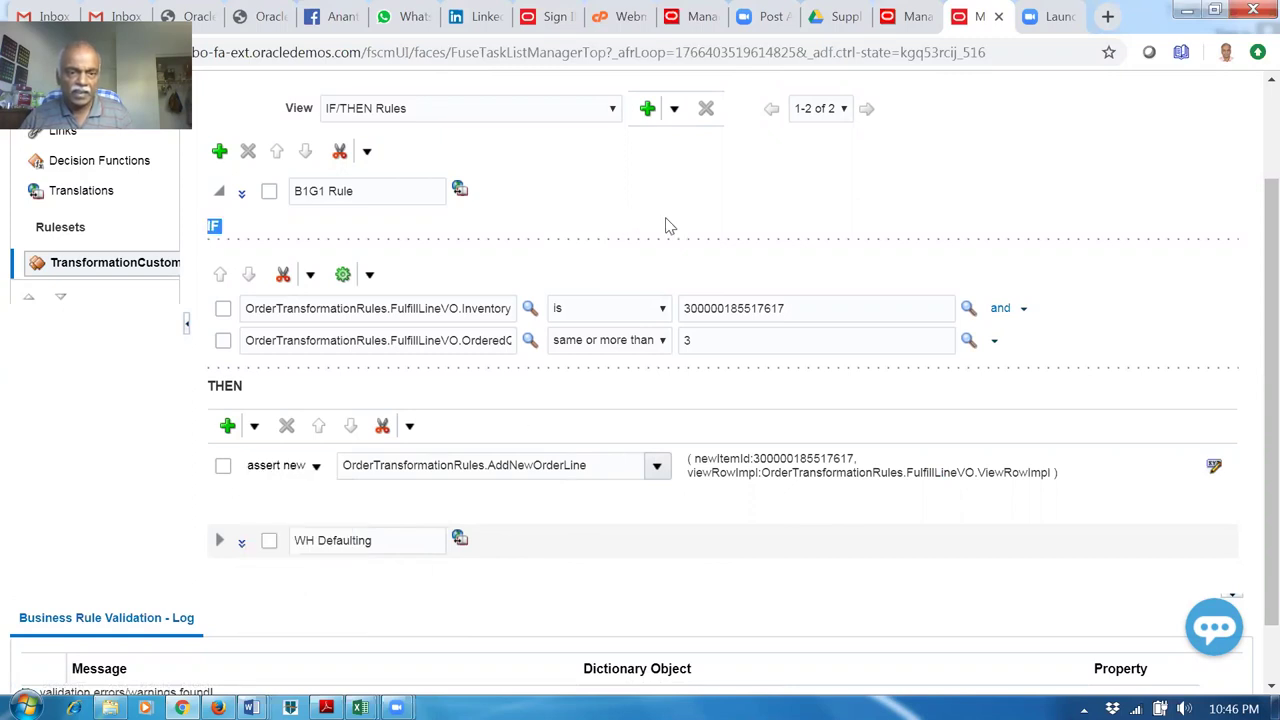
{"action": "scroll", "coordinate": [640, 335], "scroll_direction": "up", "scroll_amount": 1}
{"action": "scroll", "coordinate": [634, 335], "scroll_direction": "up", "scroll_amount": 1}
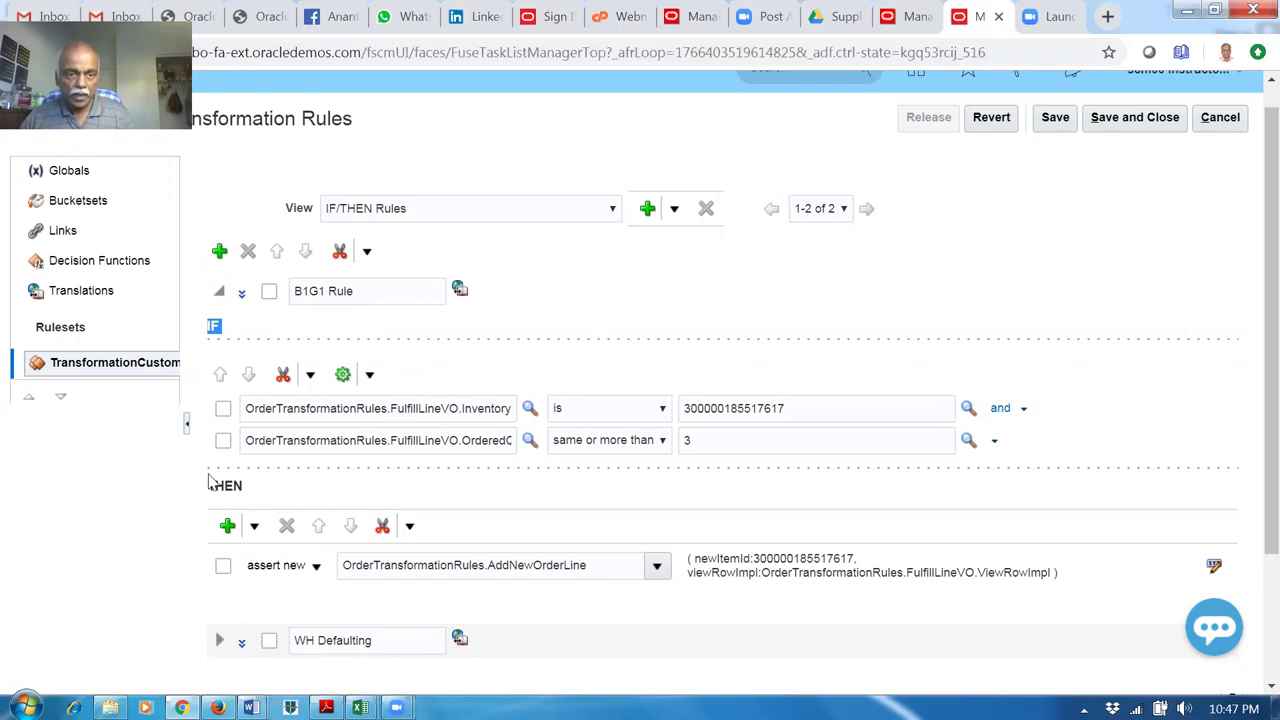
{"action": "left_click", "coordinate": [403, 336]}
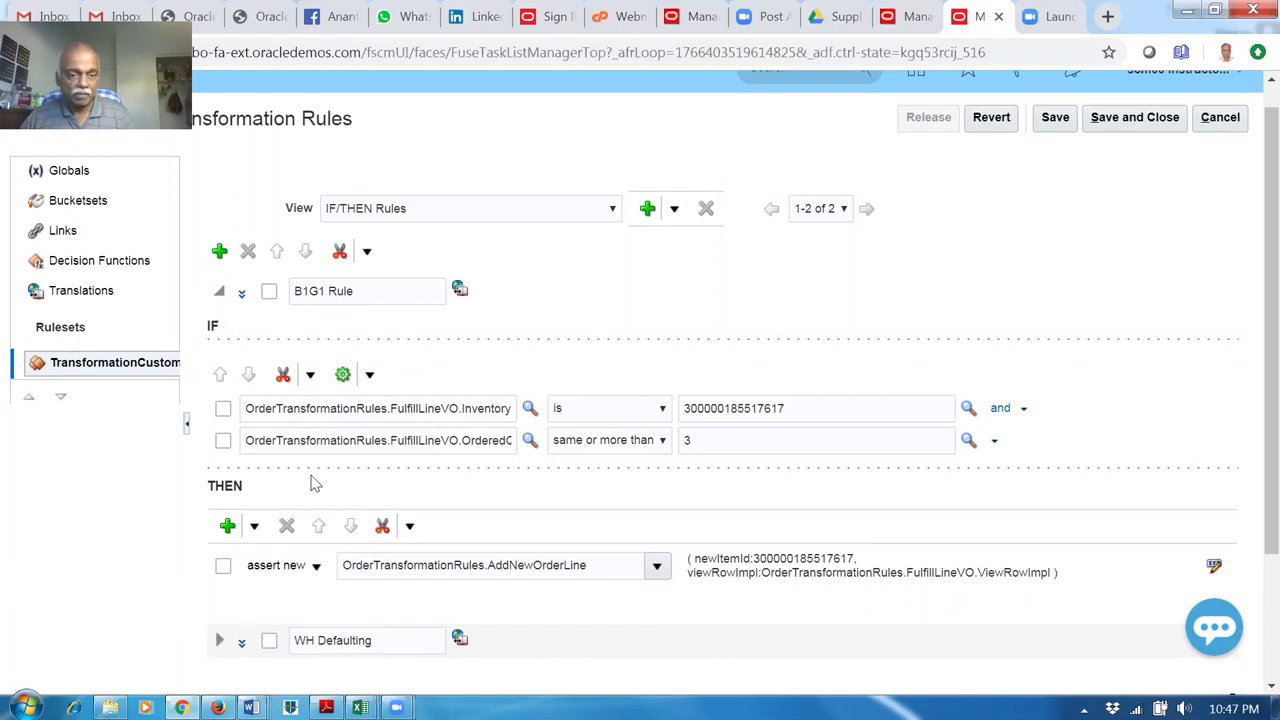
Expand the WH Defaulting rule to view its conditions.
{"action": "scroll", "coordinate": [140, 614], "scroll_direction": "down", "scroll_amount": 3}
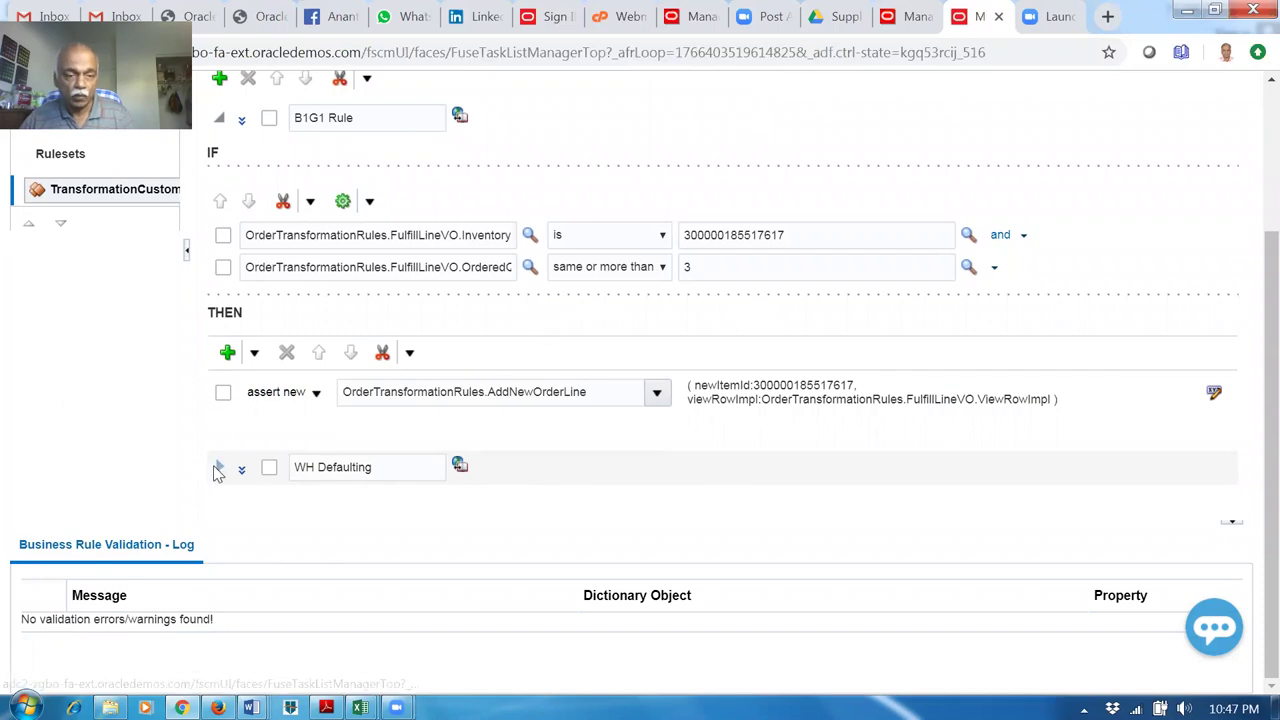
{"action": "left_click", "coordinate": [221, 472]}
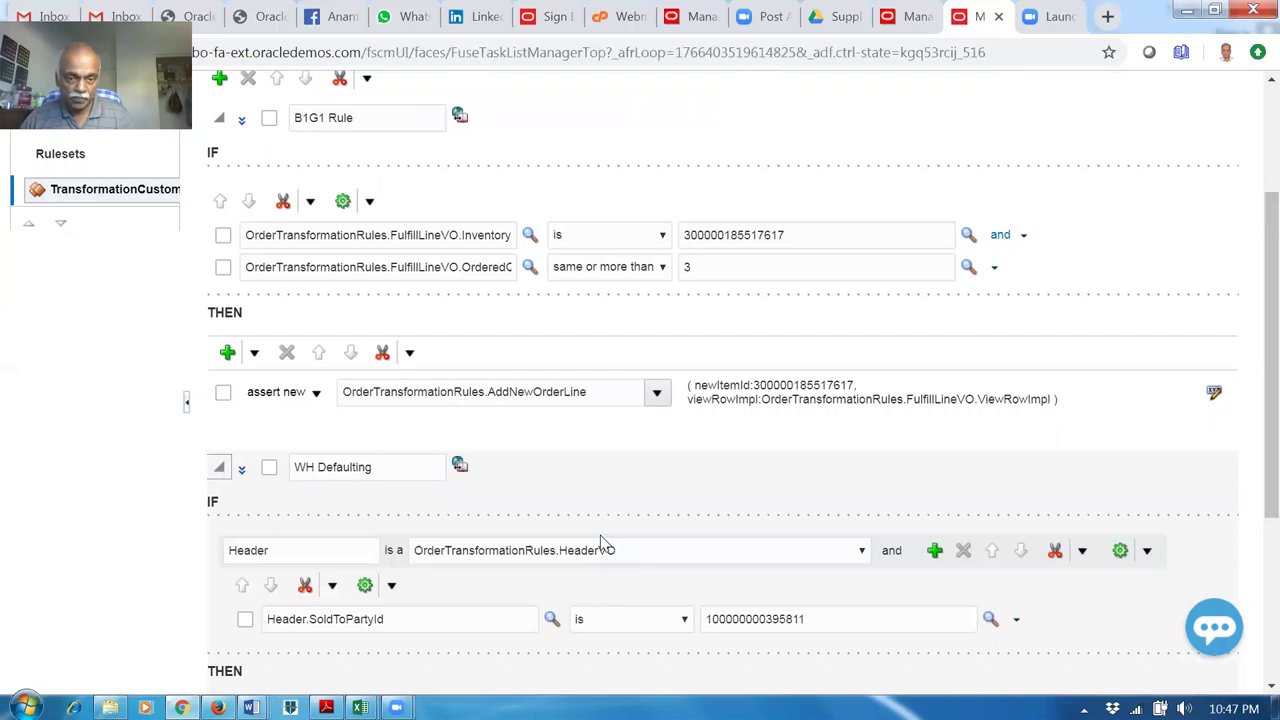
Show the WH Defaulting rule's advanced settings and compare its effective date and mode options with those of the B1G1 Rule.
{"action": "scroll", "coordinate": [672, 517], "scroll_direction": "down", "scroll_amount": 2}
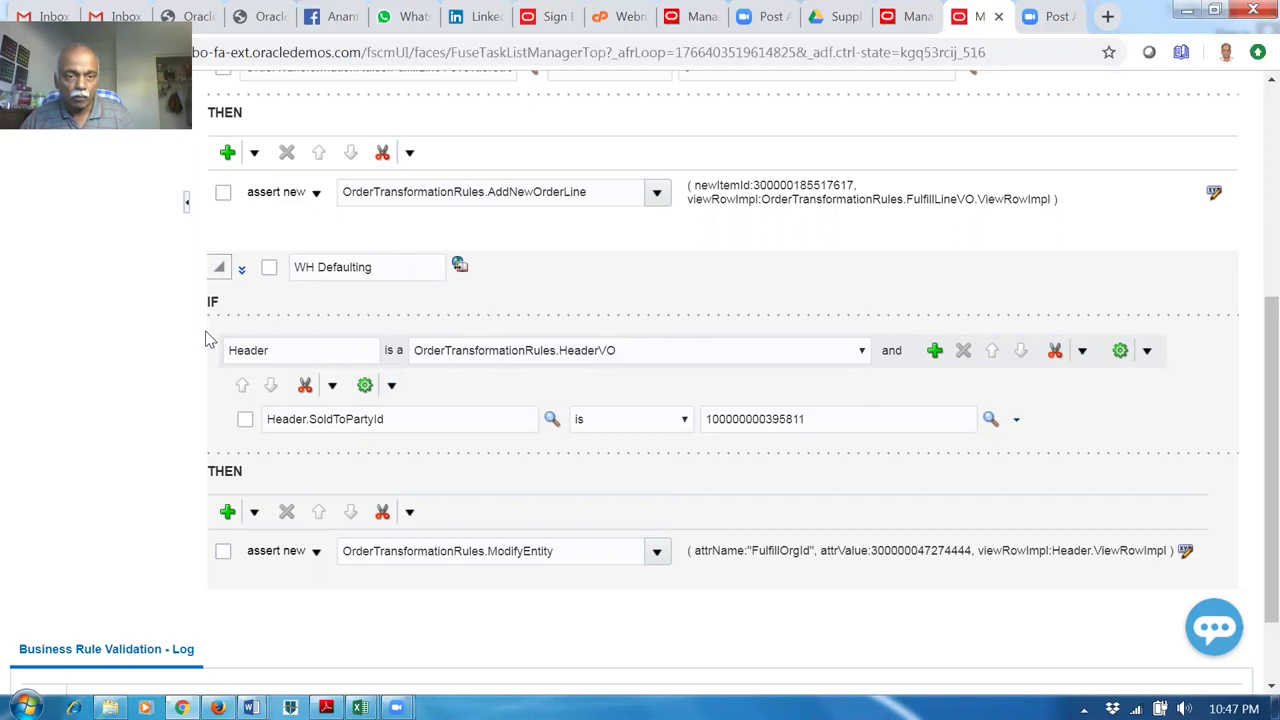
{"action": "left_click", "coordinate": [241, 269]}
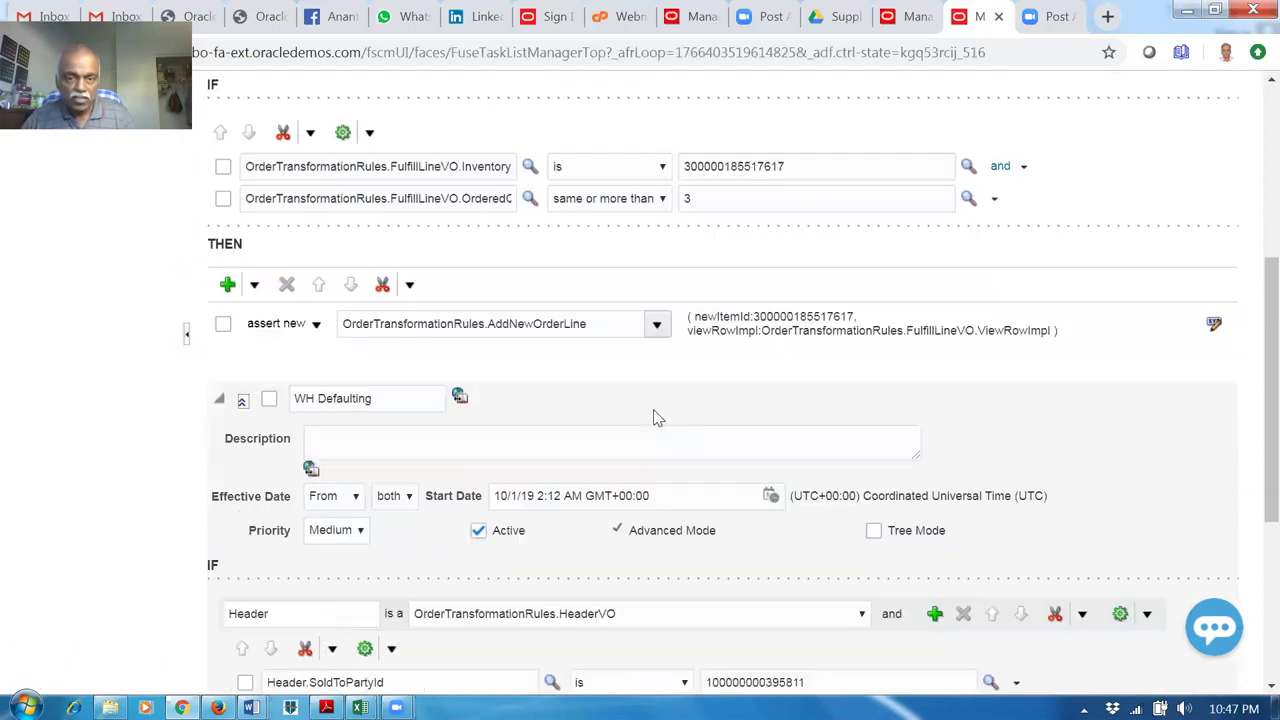
{"action": "scroll", "coordinate": [660, 425], "scroll_direction": "up", "scroll_amount": 2}
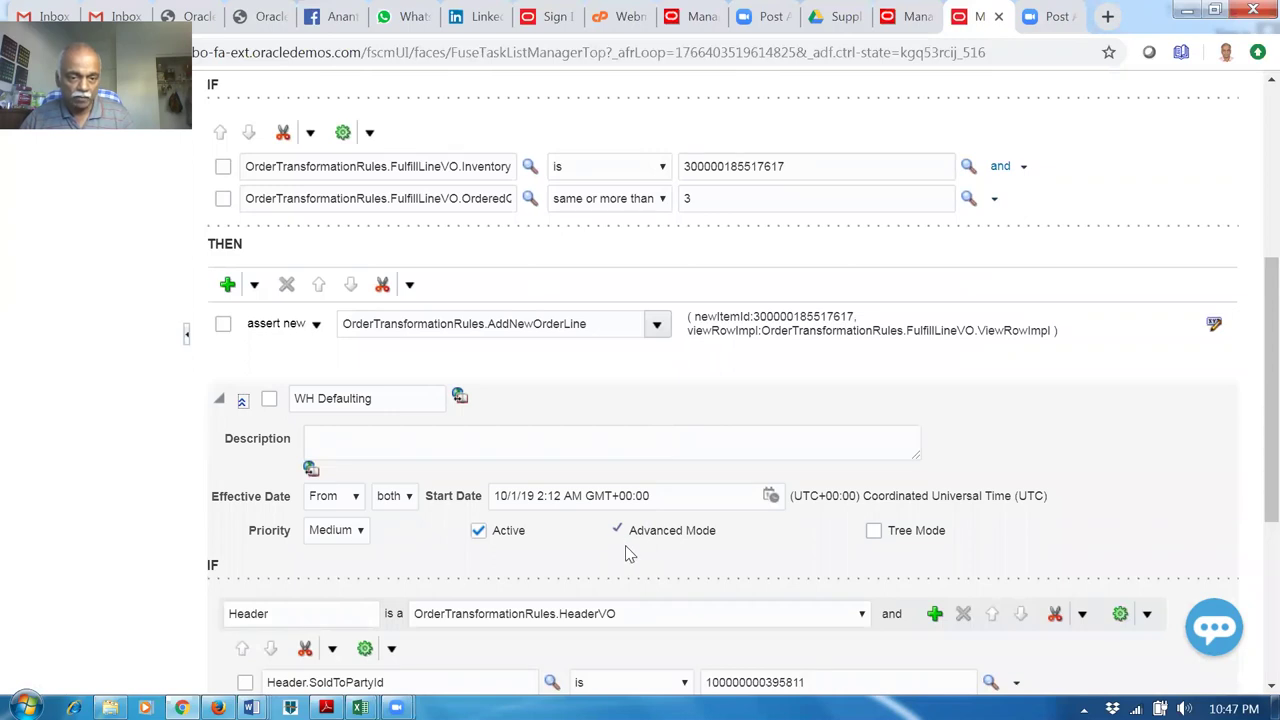
{"action": "scroll", "coordinate": [627, 553], "scroll_direction": "down", "scroll_amount": 3}
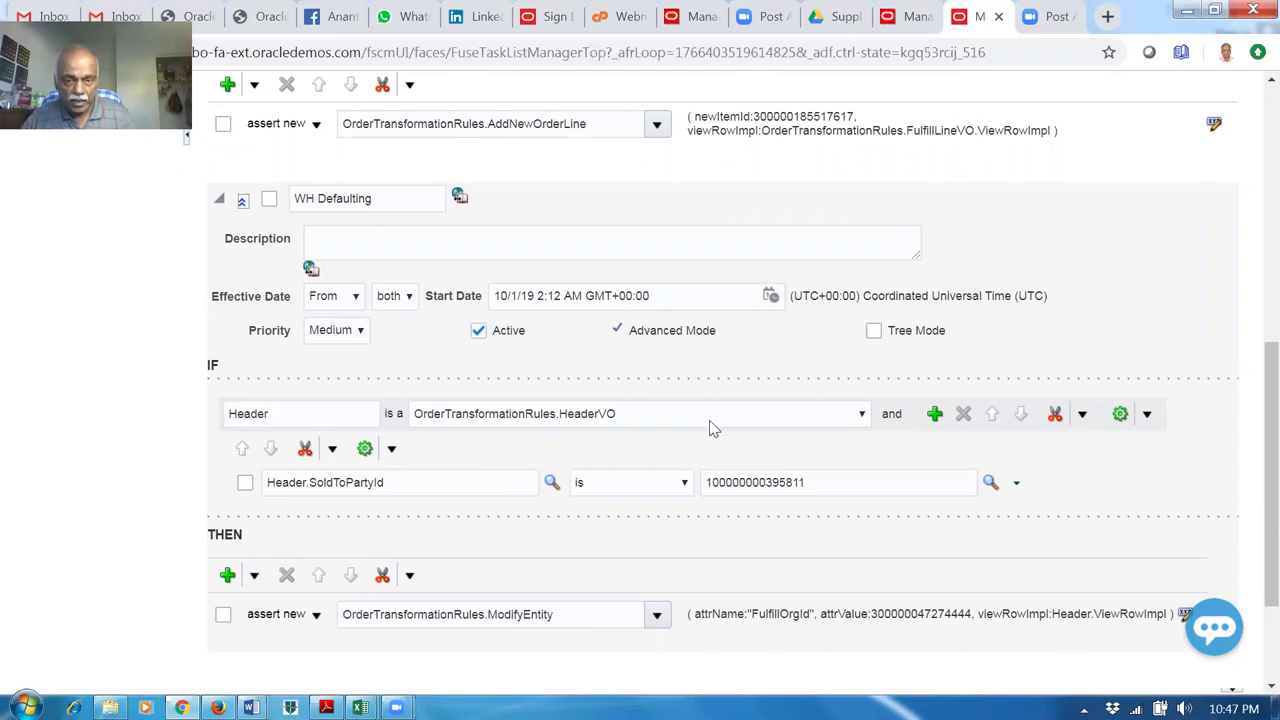
{"action": "scroll", "coordinate": [726, 430], "scroll_direction": "up", "scroll_amount": 6}
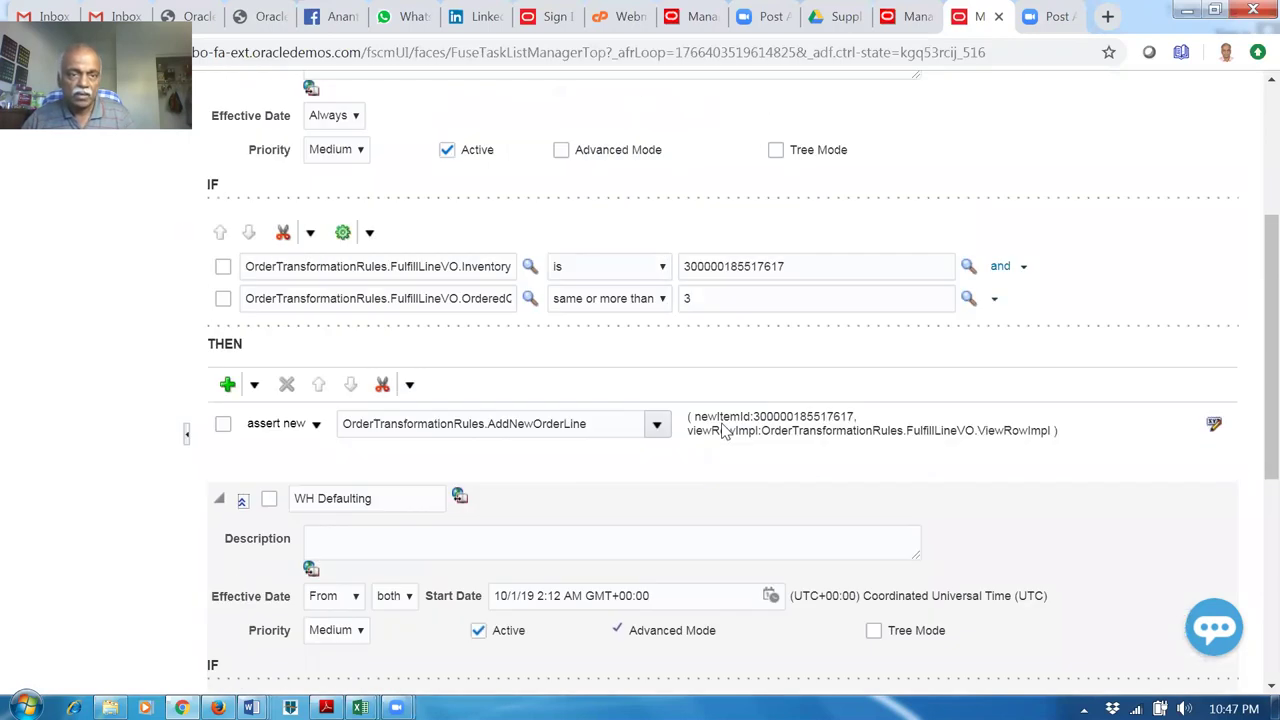
{"action": "scroll", "coordinate": [726, 430], "scroll_direction": "up", "scroll_amount": 2}
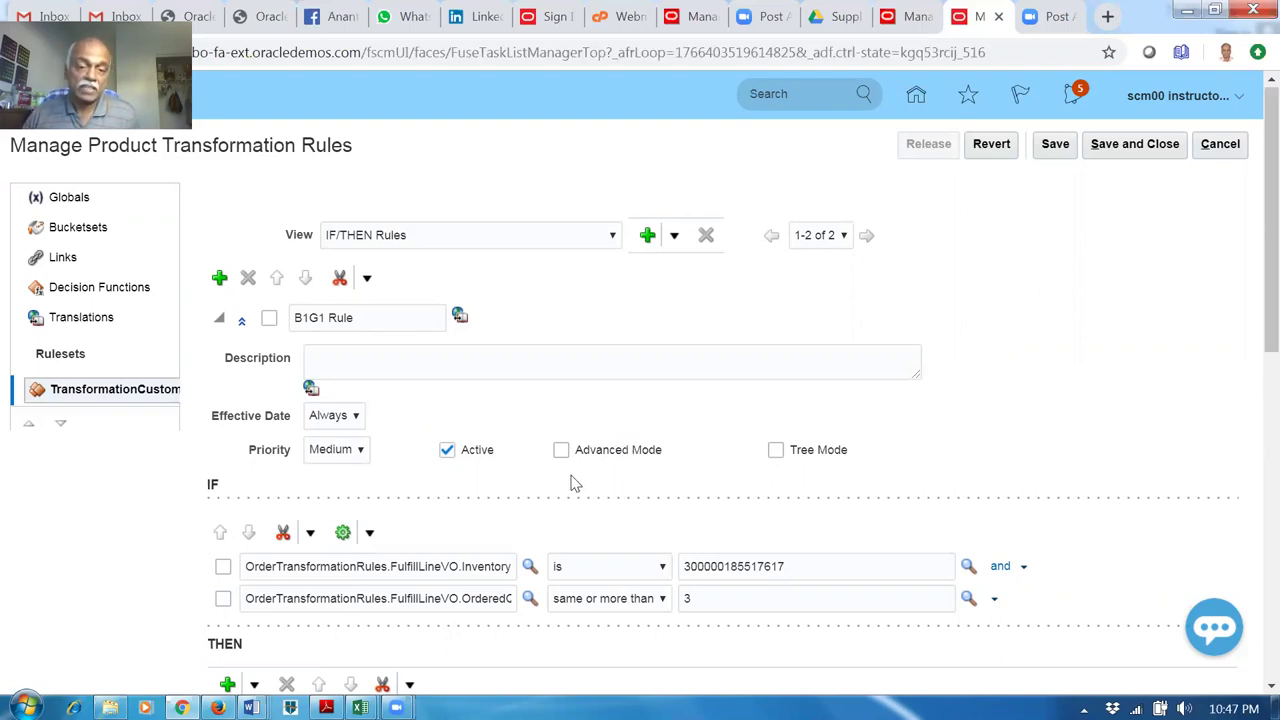
View the options for adding tests after the B1G1 Rule's inventory item condition without choosing one, and review its THEN action.
{"action": "left_click", "coordinate": [1015, 566]}
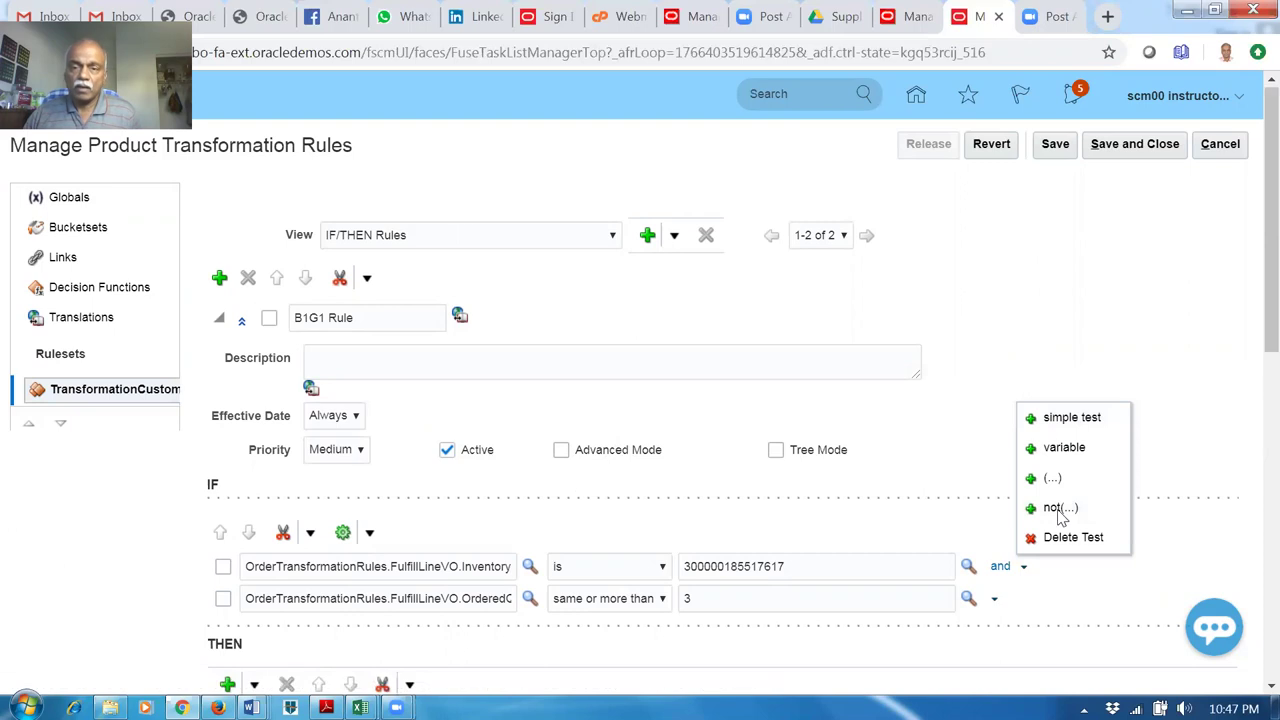
{"action": "left_click", "coordinate": [993, 276]}
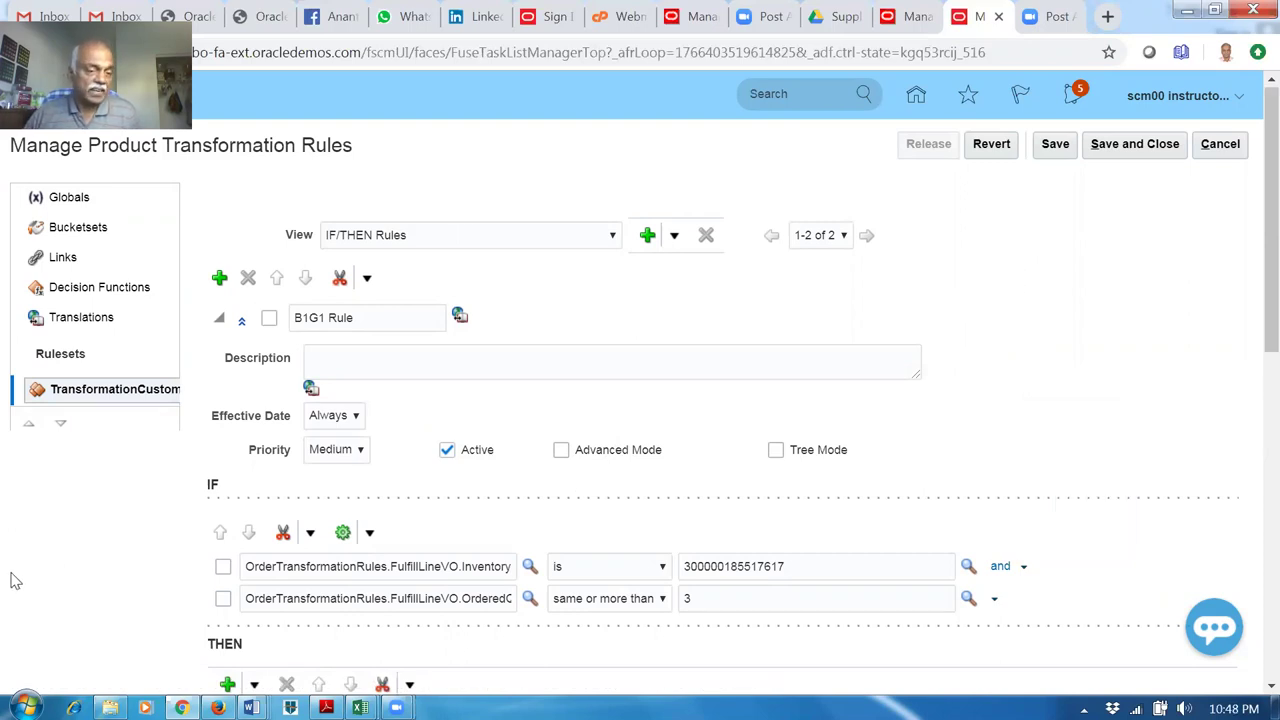
{"action": "scroll", "coordinate": [15, 580], "scroll_direction": "down", "scroll_amount": 2}
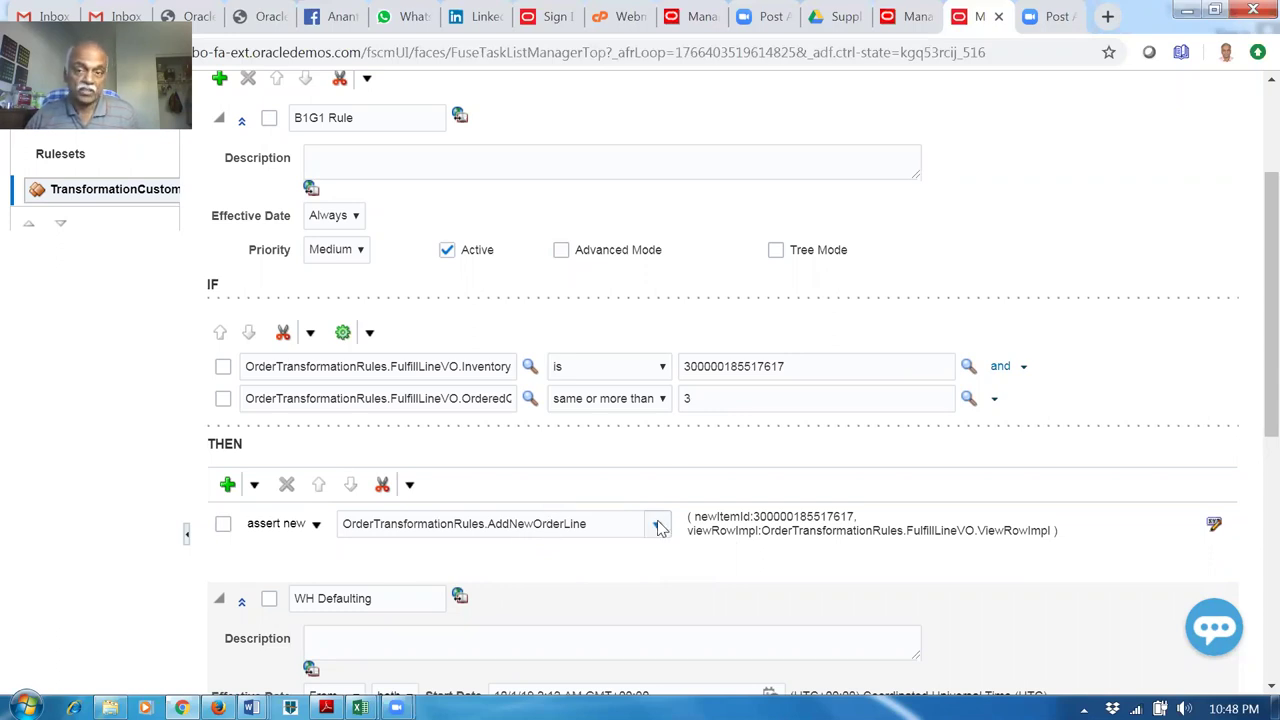
Switch to the sales order to view the quantities and prices of its lines, and return to the transformation rules.
{"action": "left_click", "coordinate": [836, 17]}
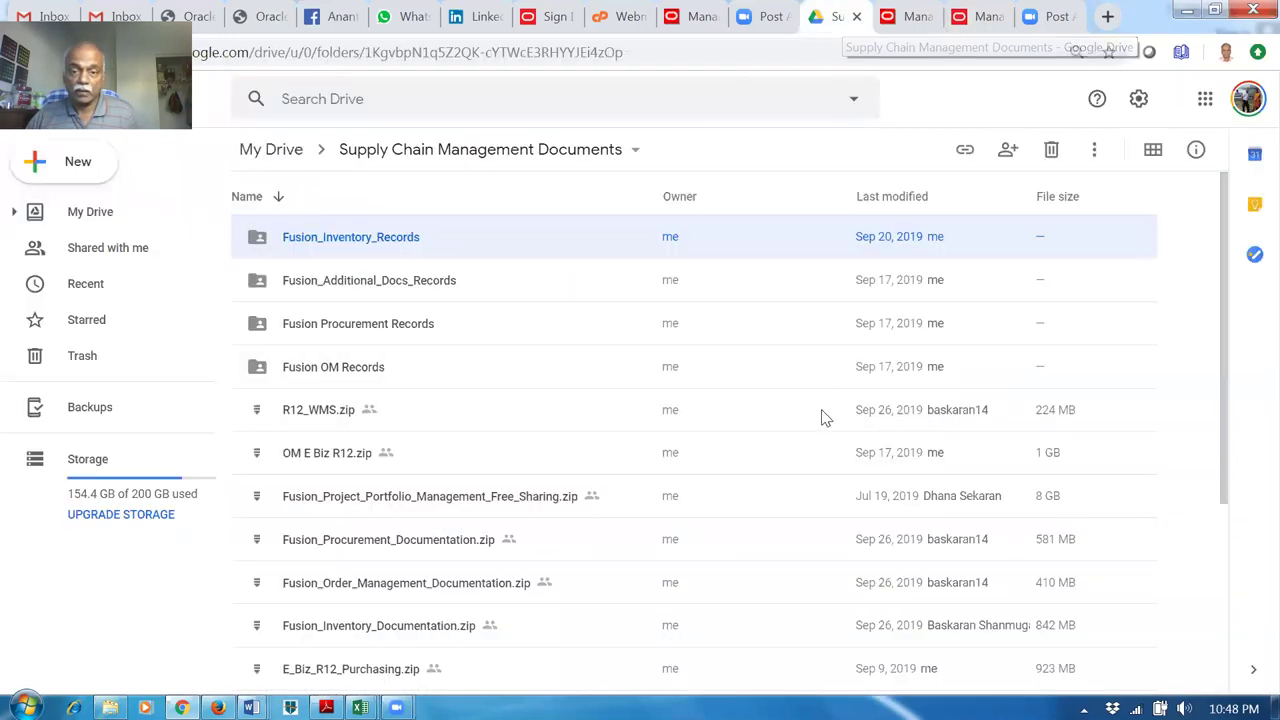
{"action": "left_click", "coordinate": [910, 16]}
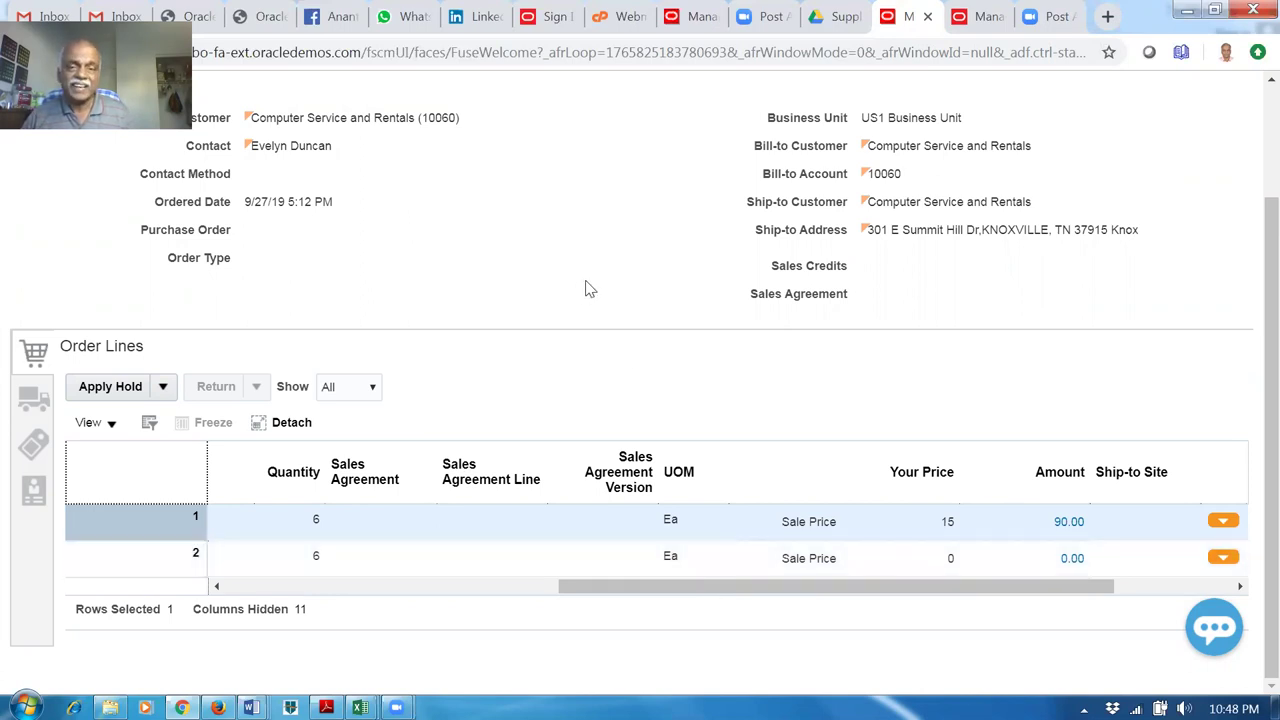
{"action": "left_click", "coordinate": [983, 18]}
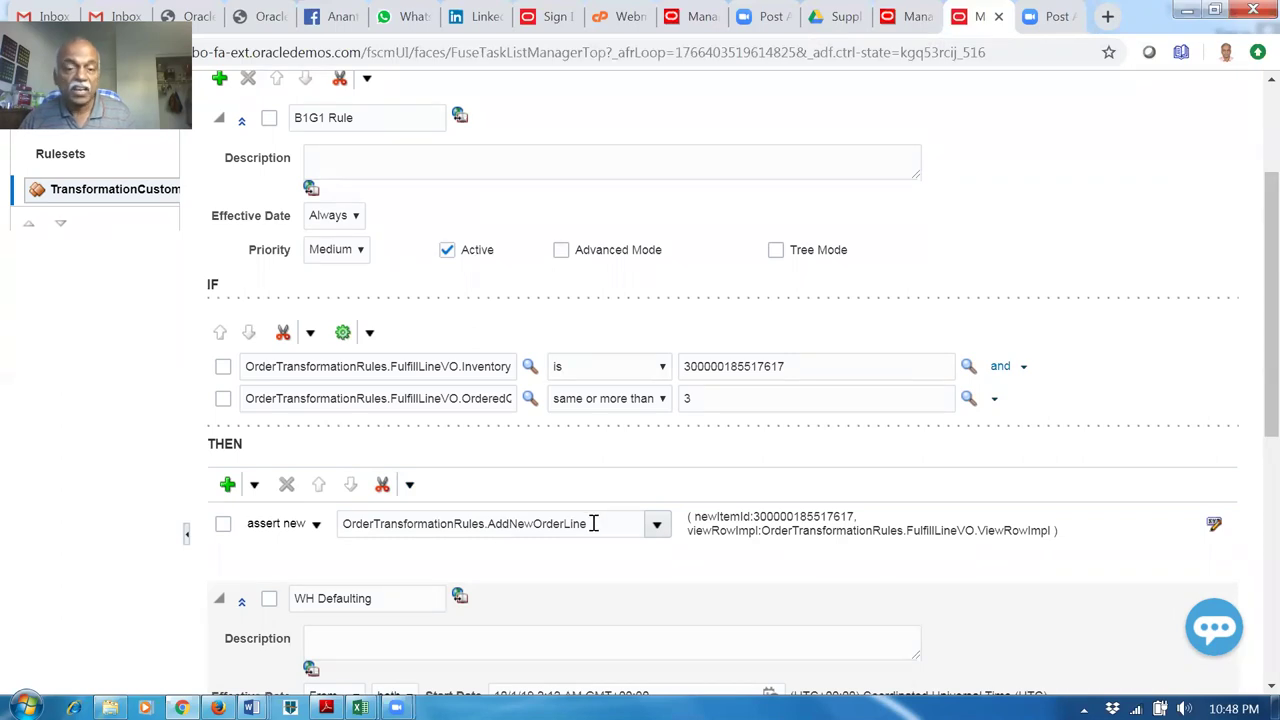
Review the WH Defaulting rule's effective date, Advanced Mode setting and header condition.
{"action": "scroll", "coordinate": [594, 524], "scroll_direction": "down", "scroll_amount": 2}
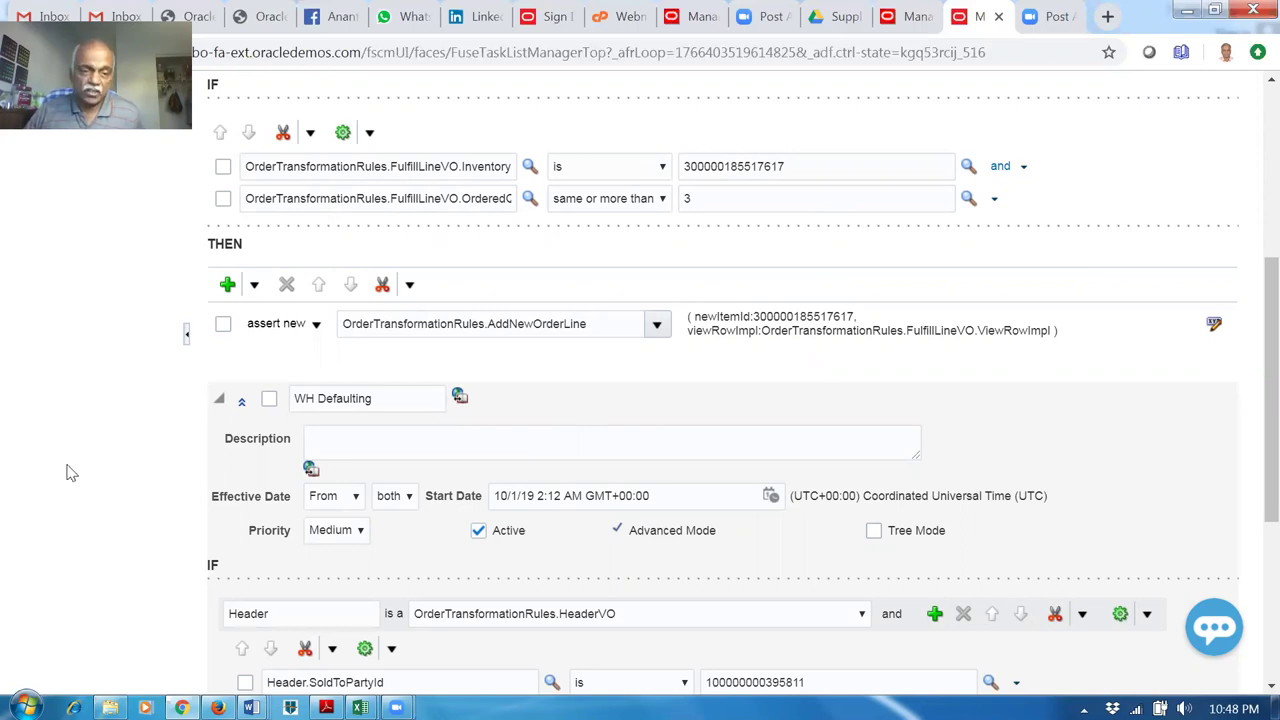
{"action": "scroll", "coordinate": [703, 476], "scroll_direction": "down", "scroll_amount": 2}
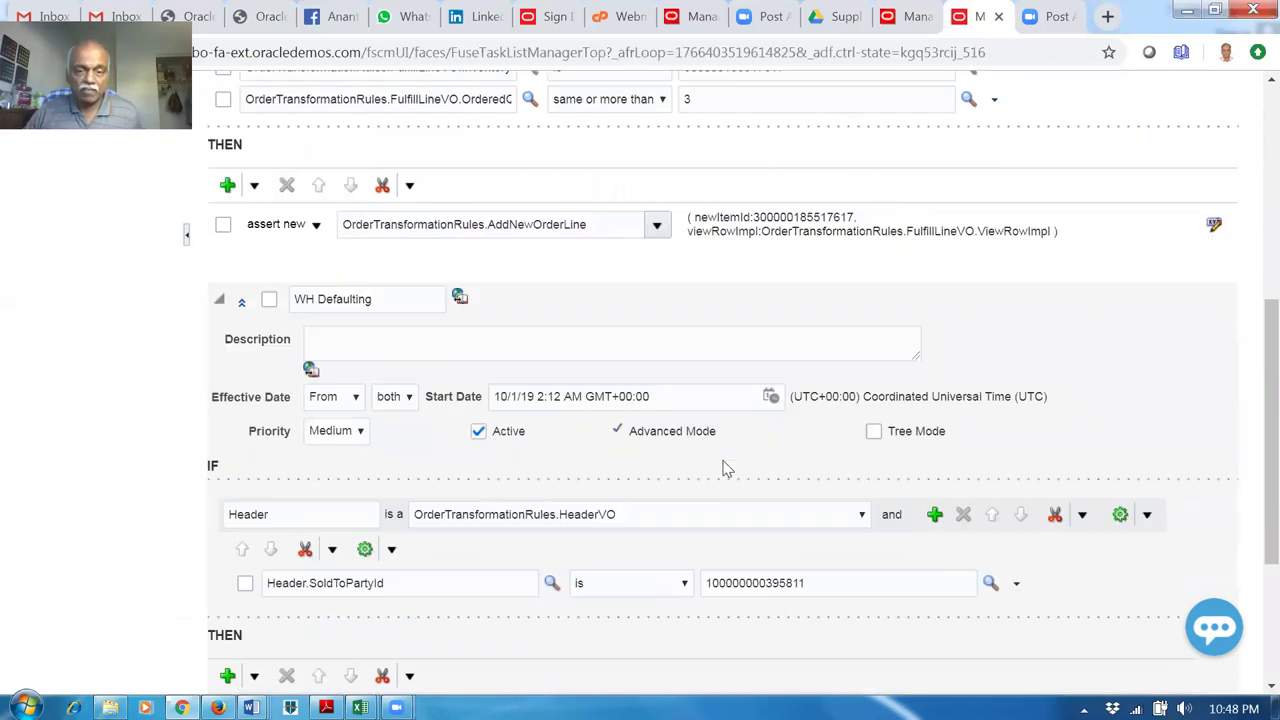
{"action": "scroll", "coordinate": [770, 403], "scroll_direction": "up", "scroll_amount": 2}
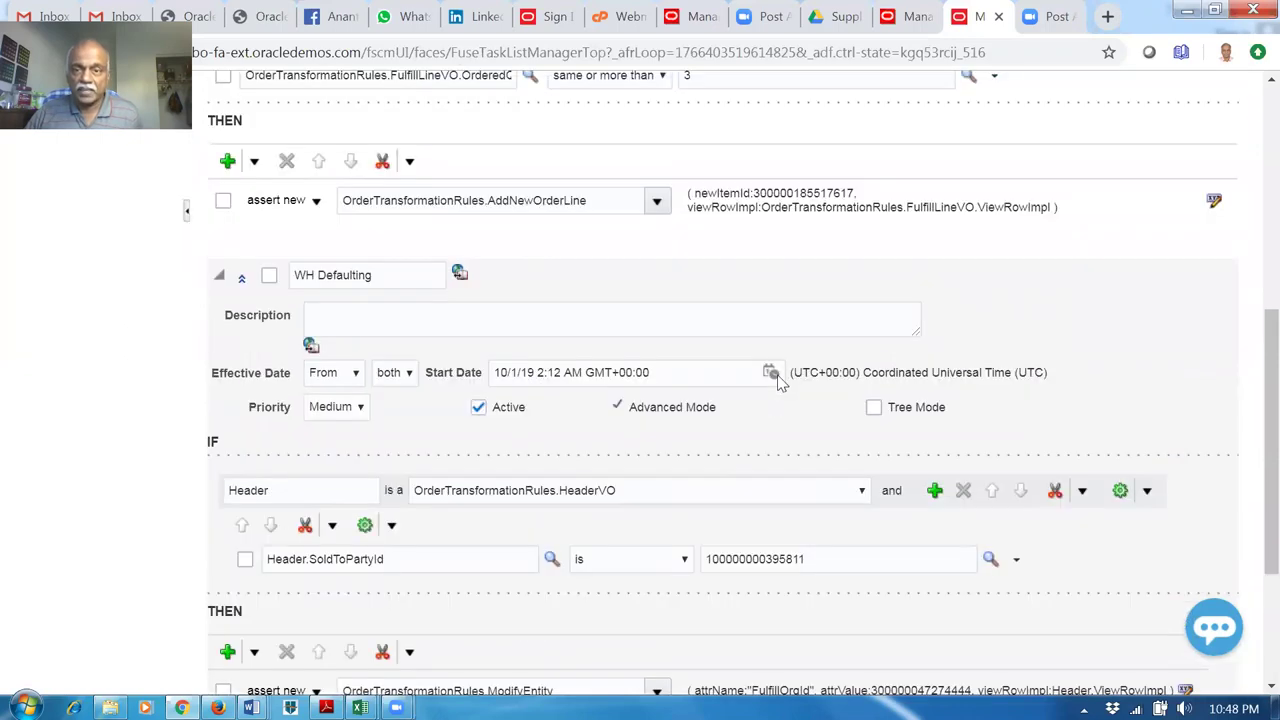
Switch back to the sales order and examine its customer and ship-to address in the header.
{"action": "left_click", "coordinate": [905, 16]}
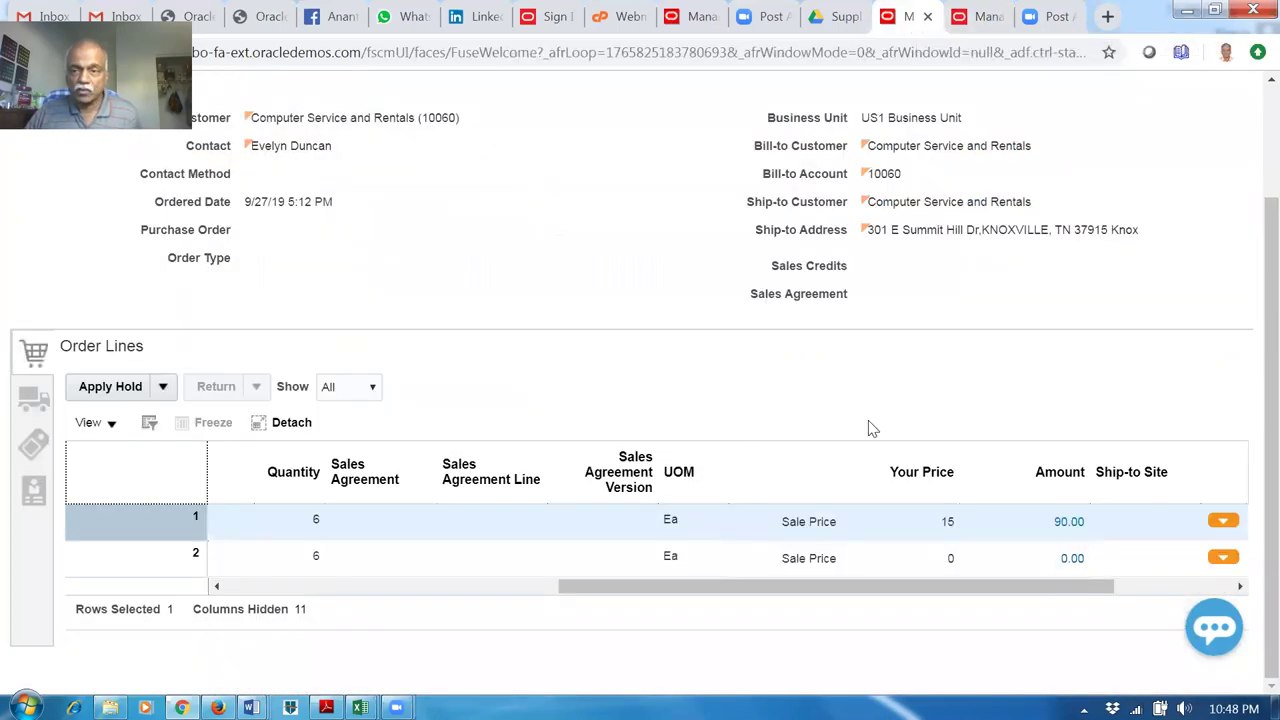
{"action": "scroll", "coordinate": [869, 426], "scroll_direction": "up", "scroll_amount": 2}
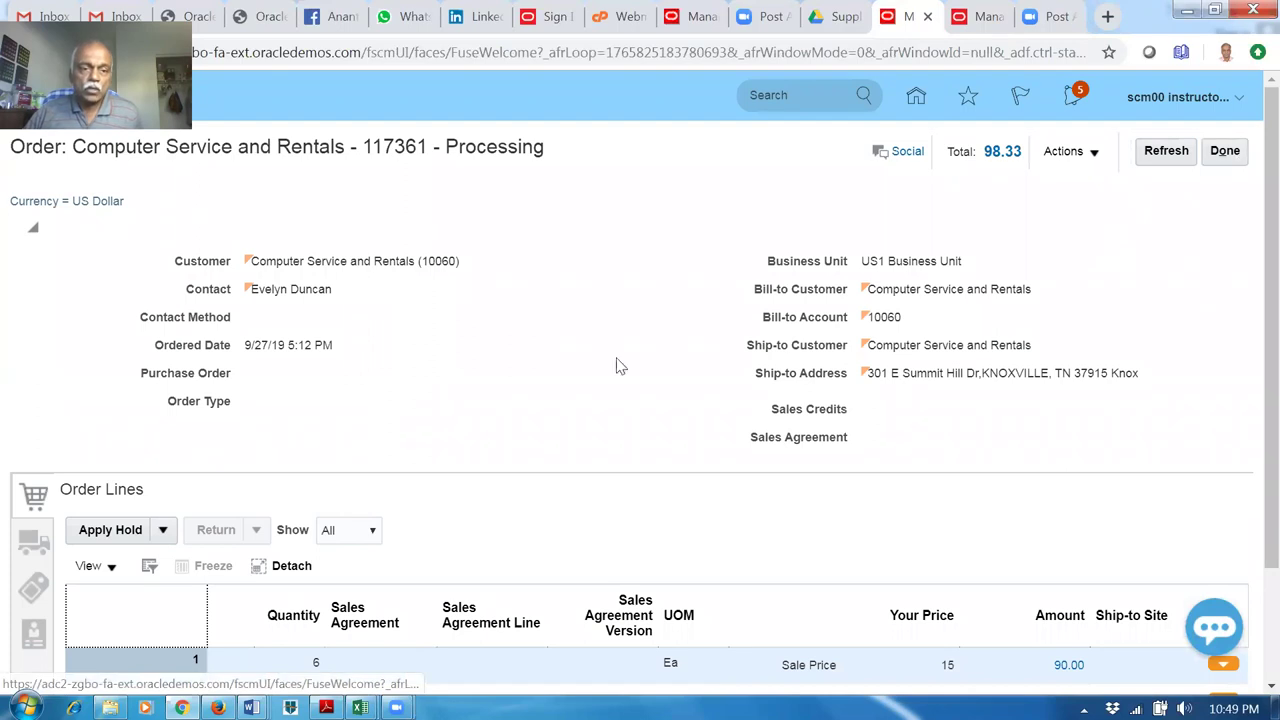
{"action": "left_click_drag", "start_coordinate": [276, 263], "coordinate": [436, 257]}
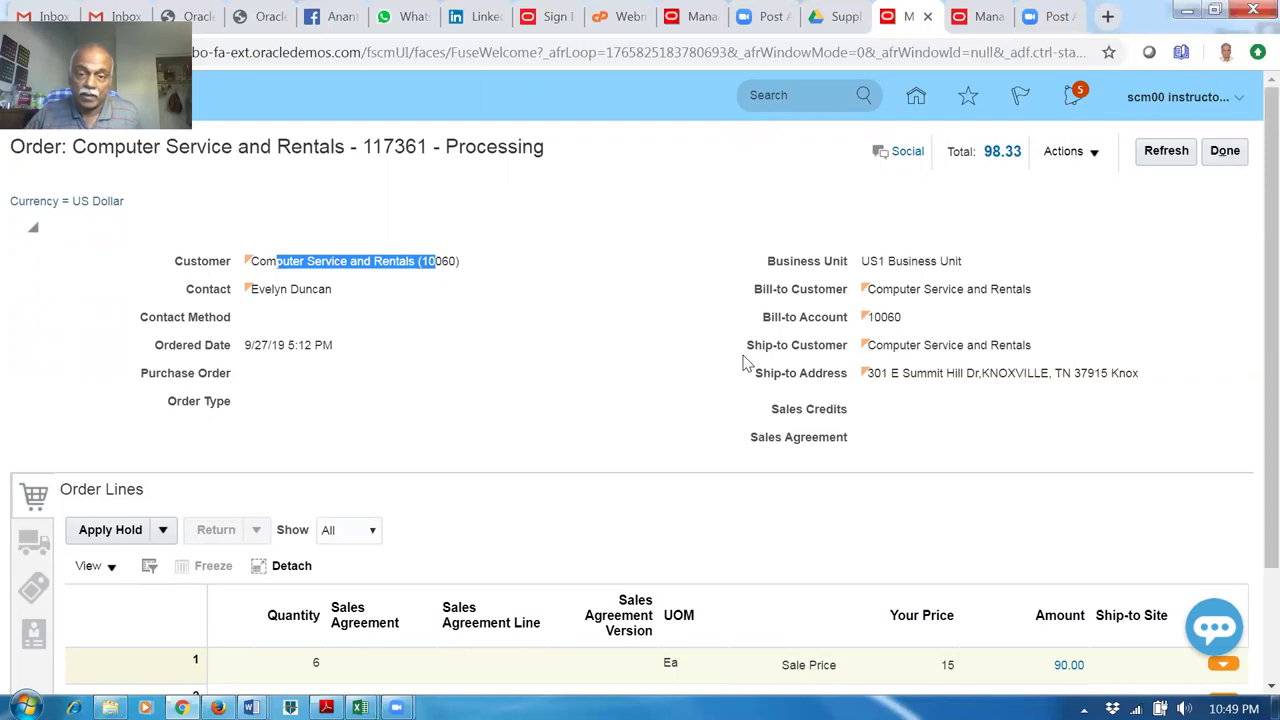
{"action": "left_click", "coordinate": [893, 373]}
{"action": "left_click_drag", "start_coordinate": [893, 373], "coordinate": [1118, 384]}
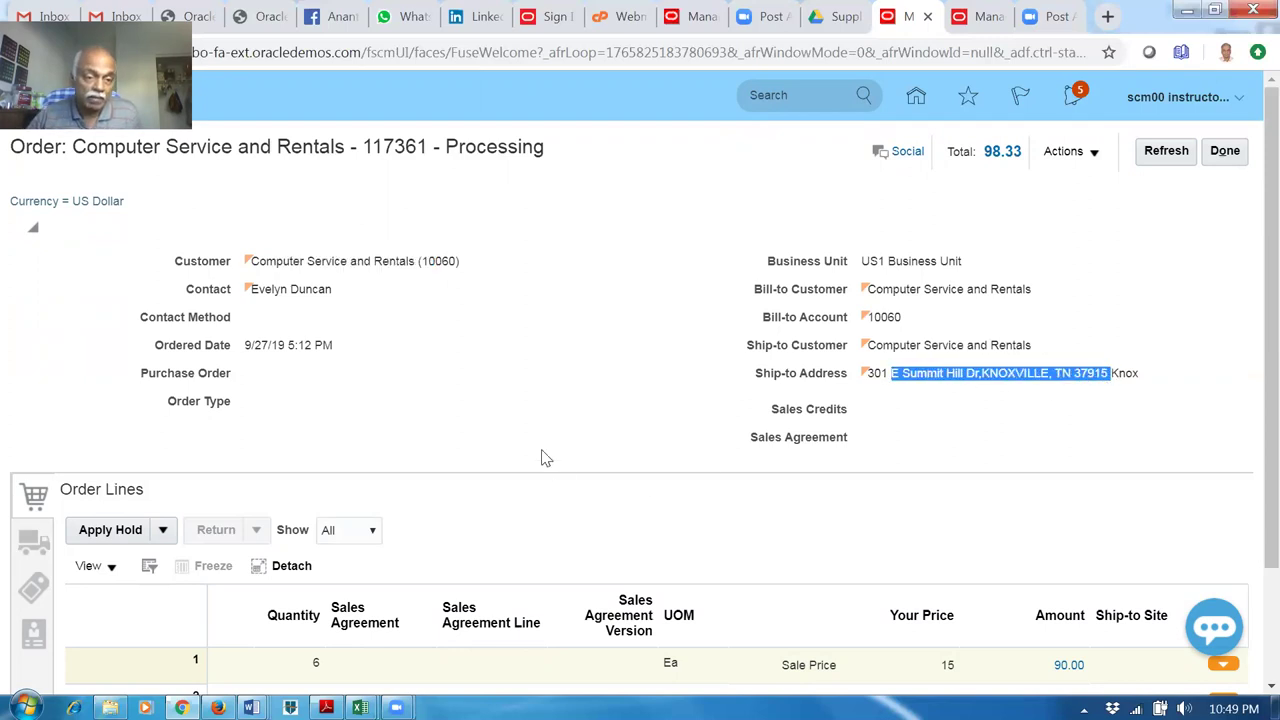
Open the supply information in the order's shipment details and check the warehouse field against the order's customer.
{"action": "scroll", "coordinate": [543, 457], "scroll_direction": "down", "scroll_amount": 3}
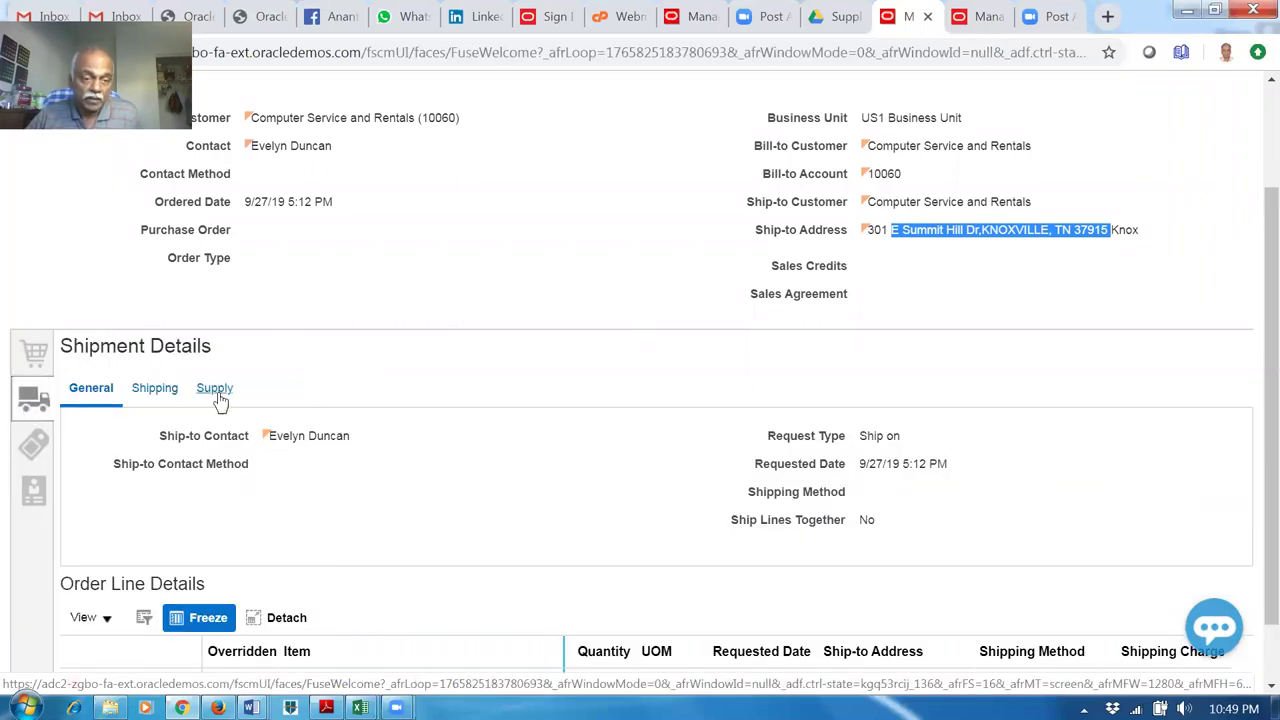
{"action": "left_click", "coordinate": [218, 392]}
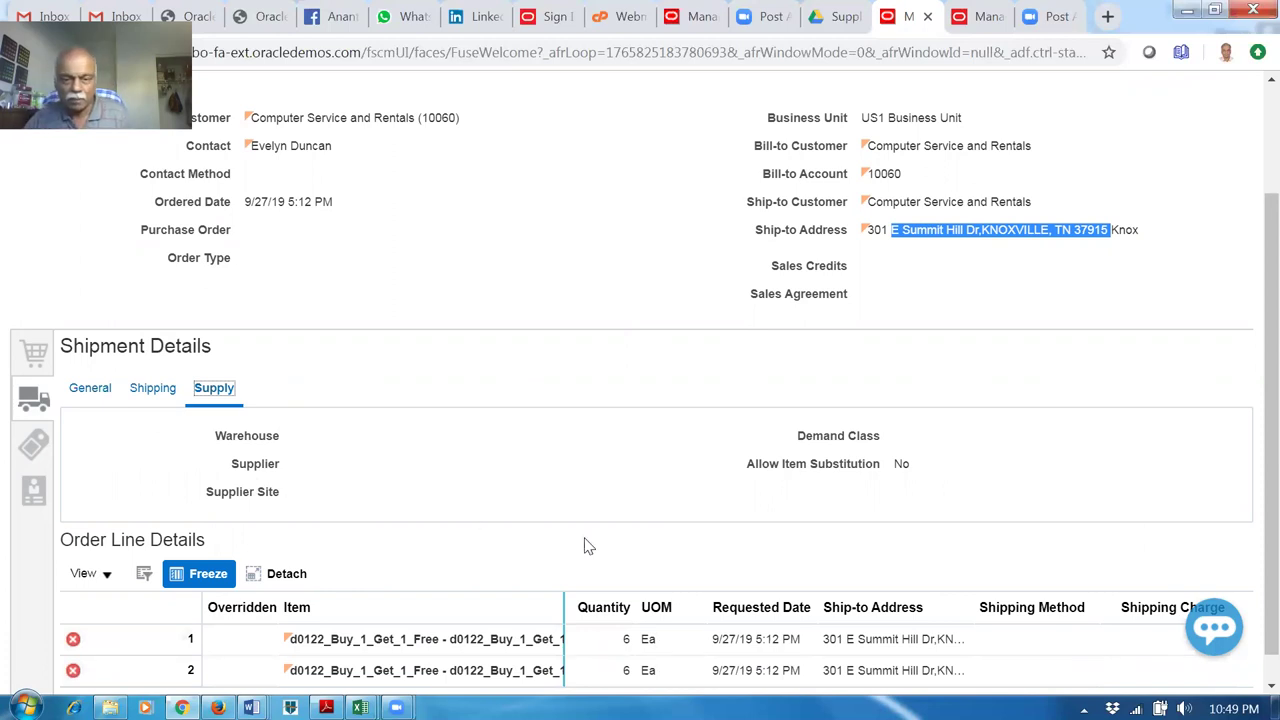
{"action": "scroll", "coordinate": [584, 541], "scroll_direction": "down", "scroll_amount": 1}
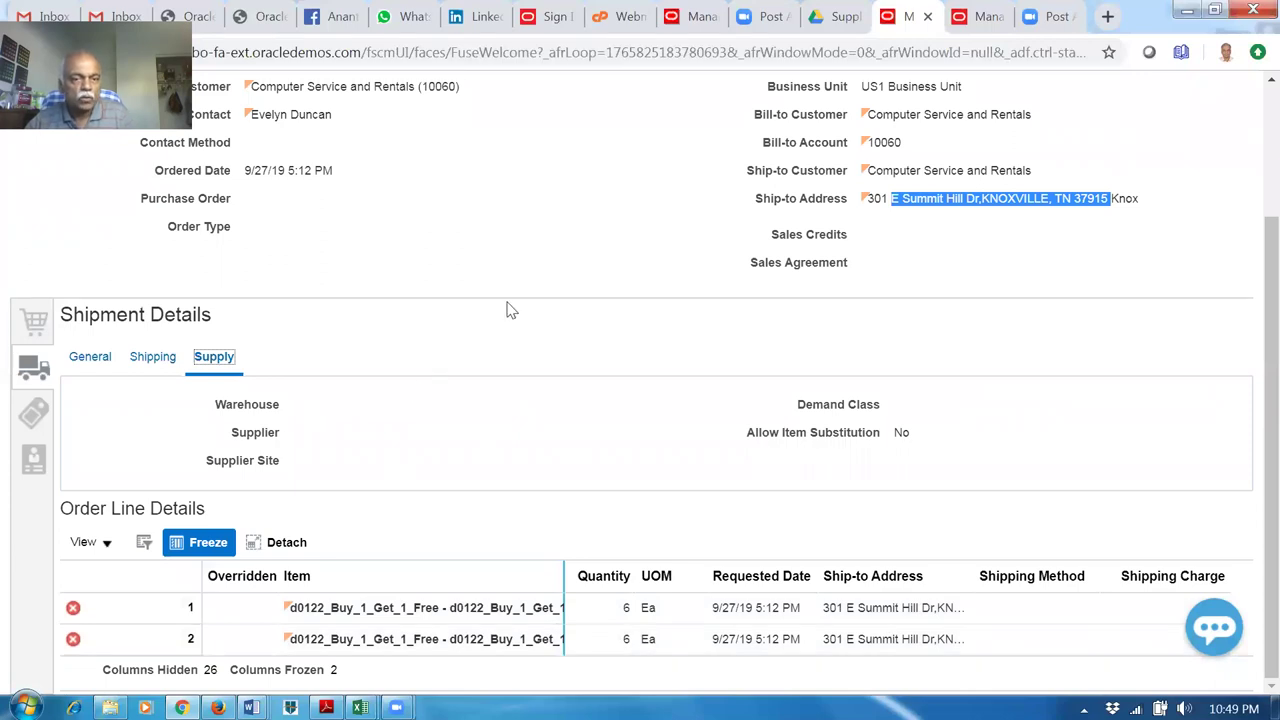
{"action": "left_click", "coordinate": [494, 270]}
{"action": "scroll", "coordinate": [505, 413], "scroll_direction": "up", "scroll_amount": 3}
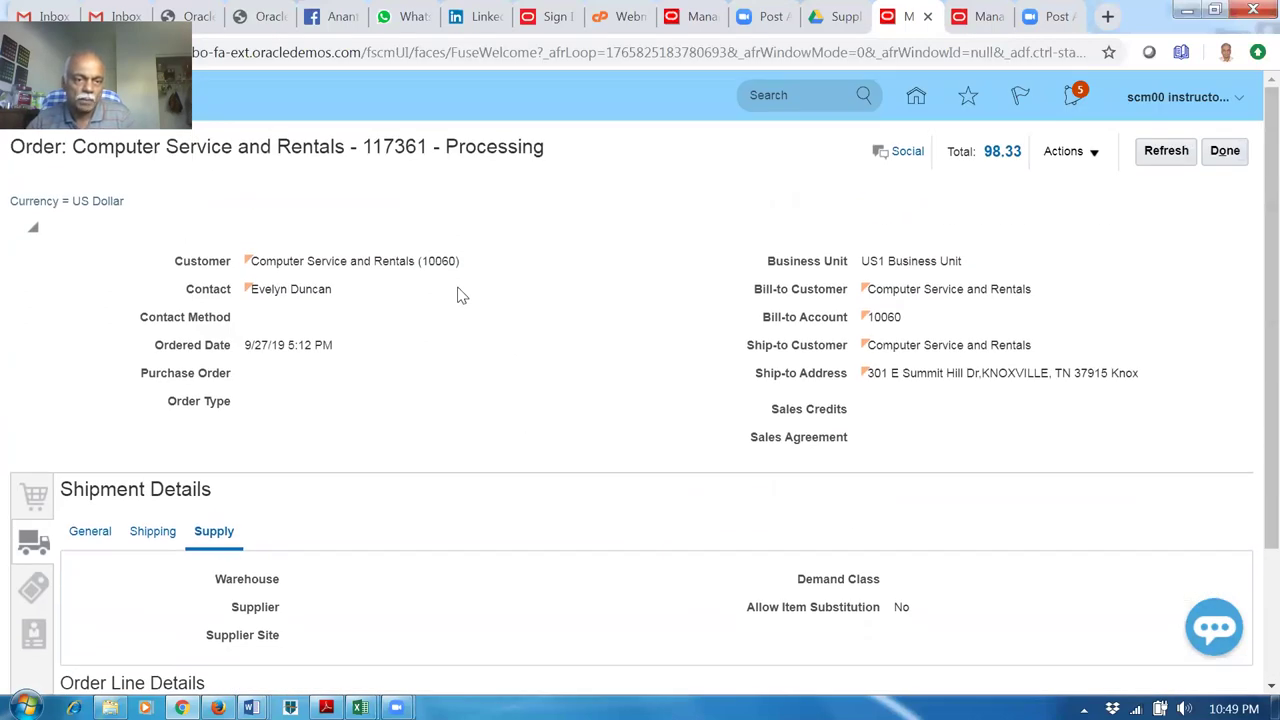
{"action": "left_click_drag", "start_coordinate": [268, 260], "coordinate": [431, 261]}
{"action": "left_click", "coordinate": [341, 596]}
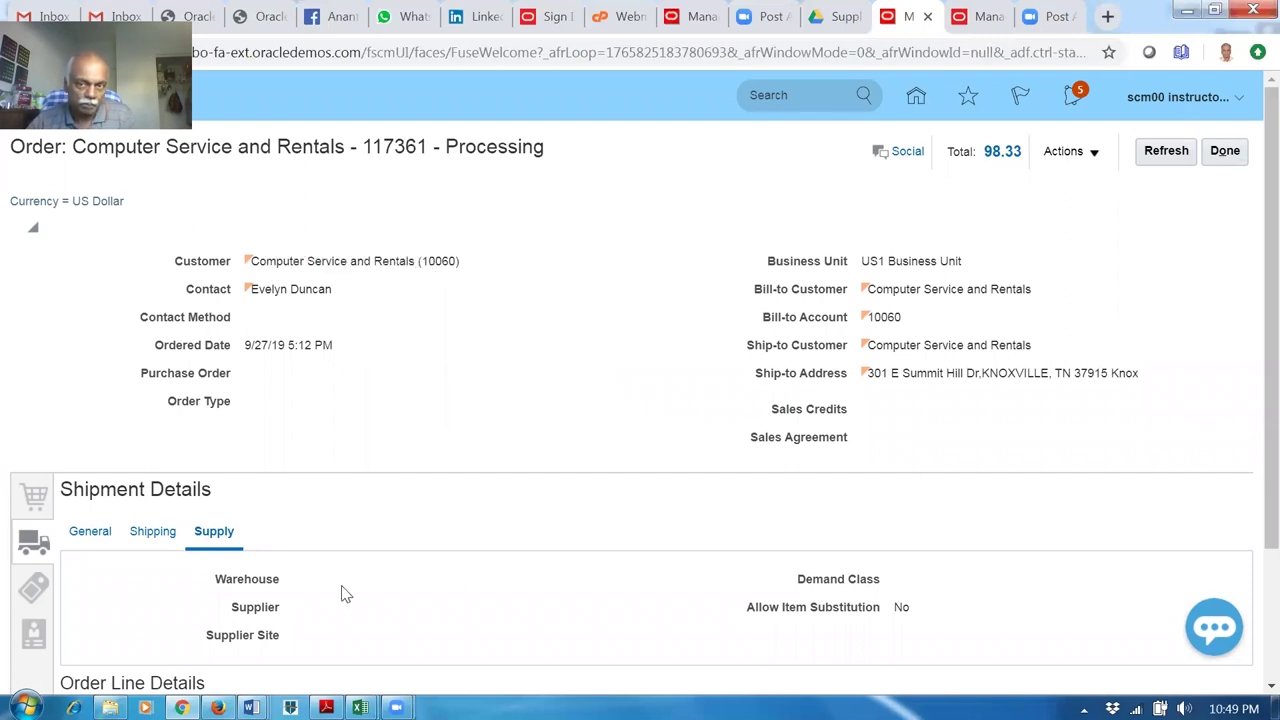
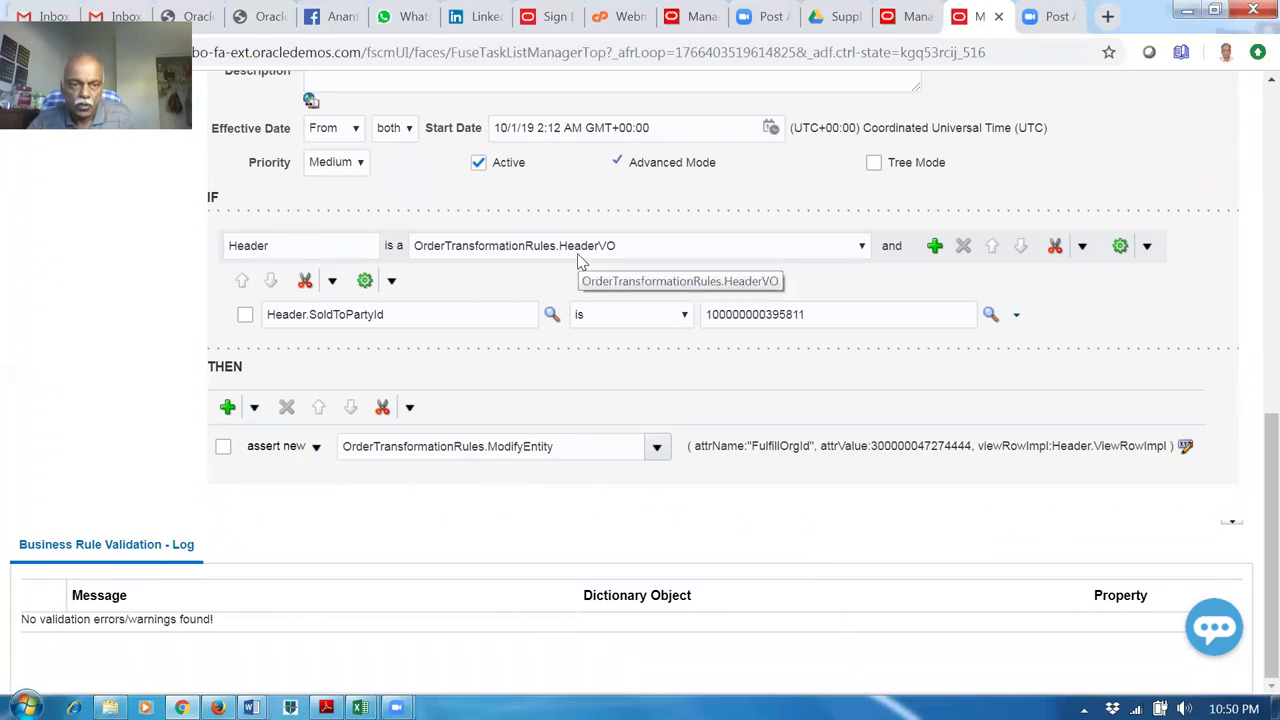
Examine the WH Defaulting rule's Header.SoldToPartyId condition and its ModifyEntity action.
{"action": "scroll", "coordinate": [578, 258], "scroll_direction": "up", "scroll_amount": 1}
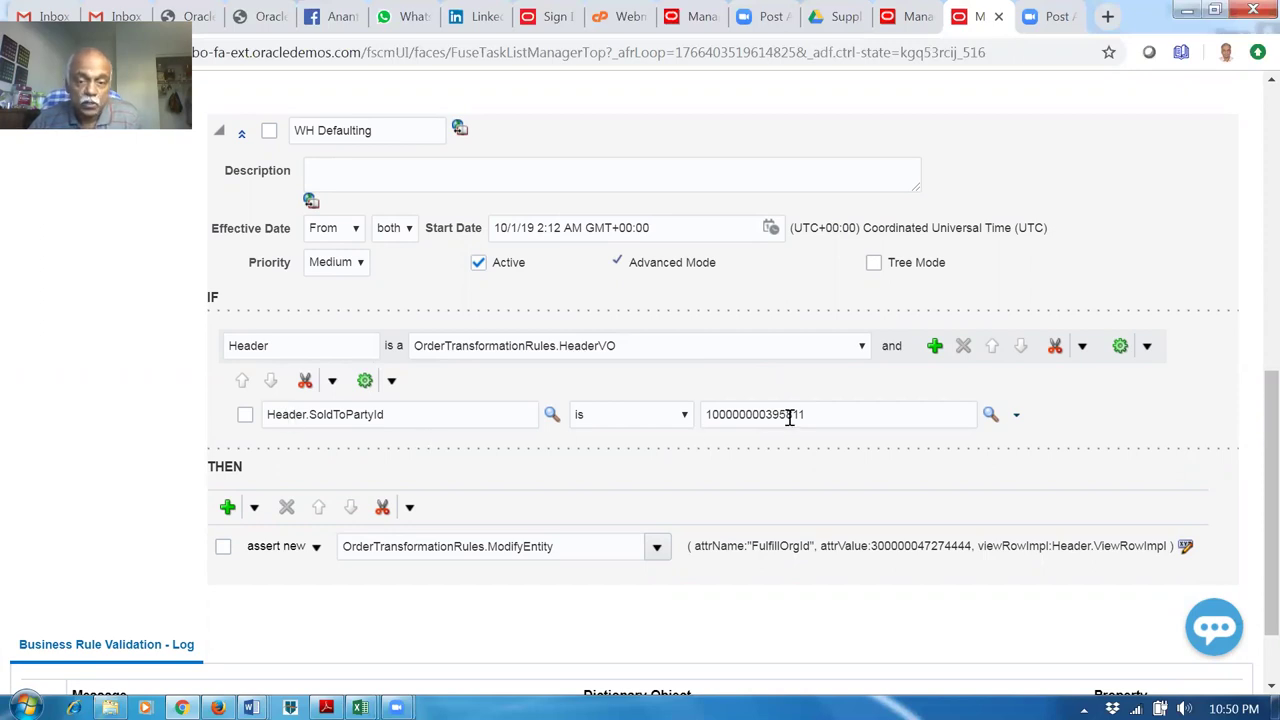
{"action": "left_click_drag", "start_coordinate": [803, 416], "coordinate": [697, 428]}
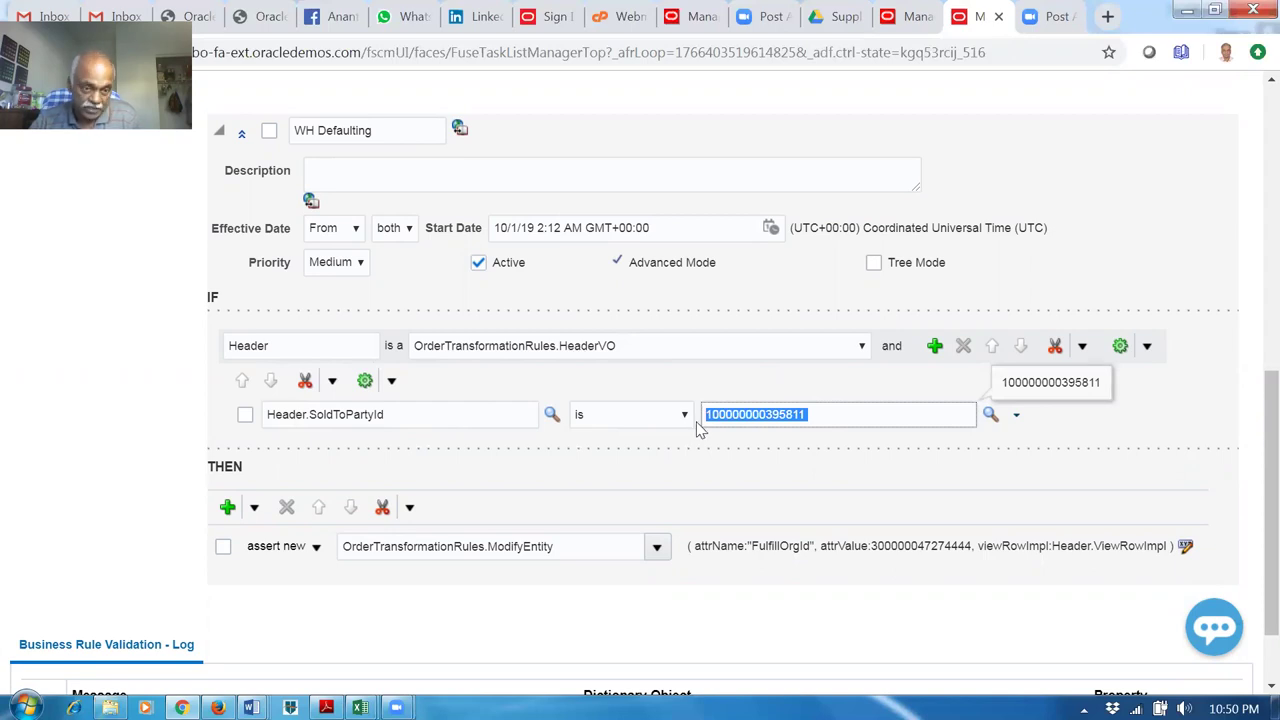
{"action": "left_click", "coordinate": [91, 463]}
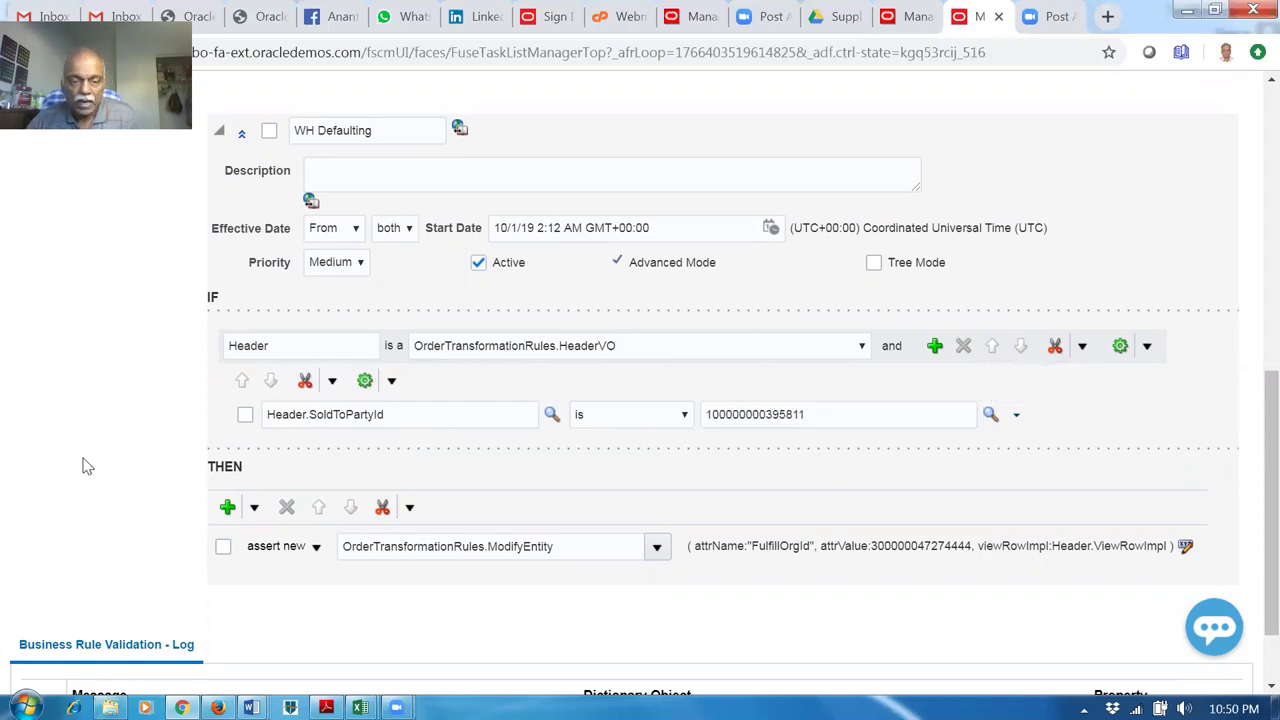
{"action": "scroll", "coordinate": [86, 466], "scroll_direction": "down", "scroll_amount": 2}
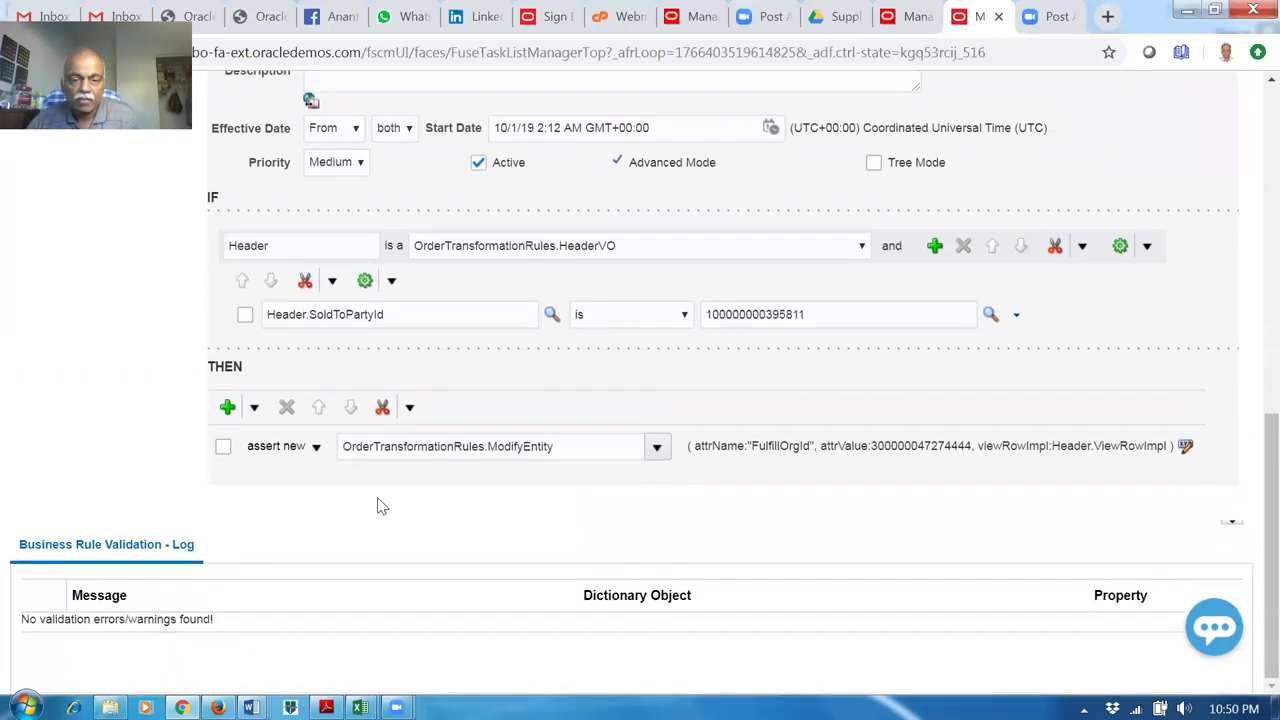
Open the properties of the WH Defaulting rule's ModifyEntity action and examine the attrName, attrValue and viewRowImpl values at a larger zoom.
{"action": "left_click", "coordinate": [1185, 450]}
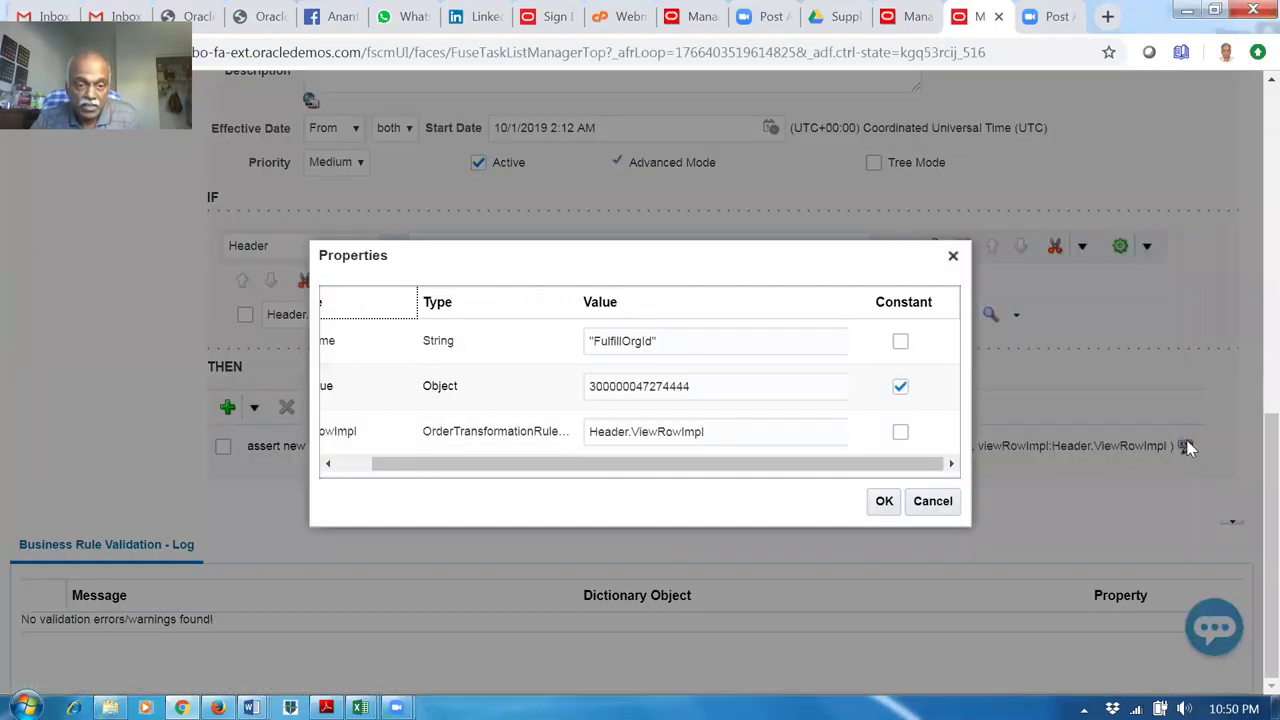
{"action": "left_click_drag", "start_coordinate": [609, 466], "coordinate": [334, 451]}
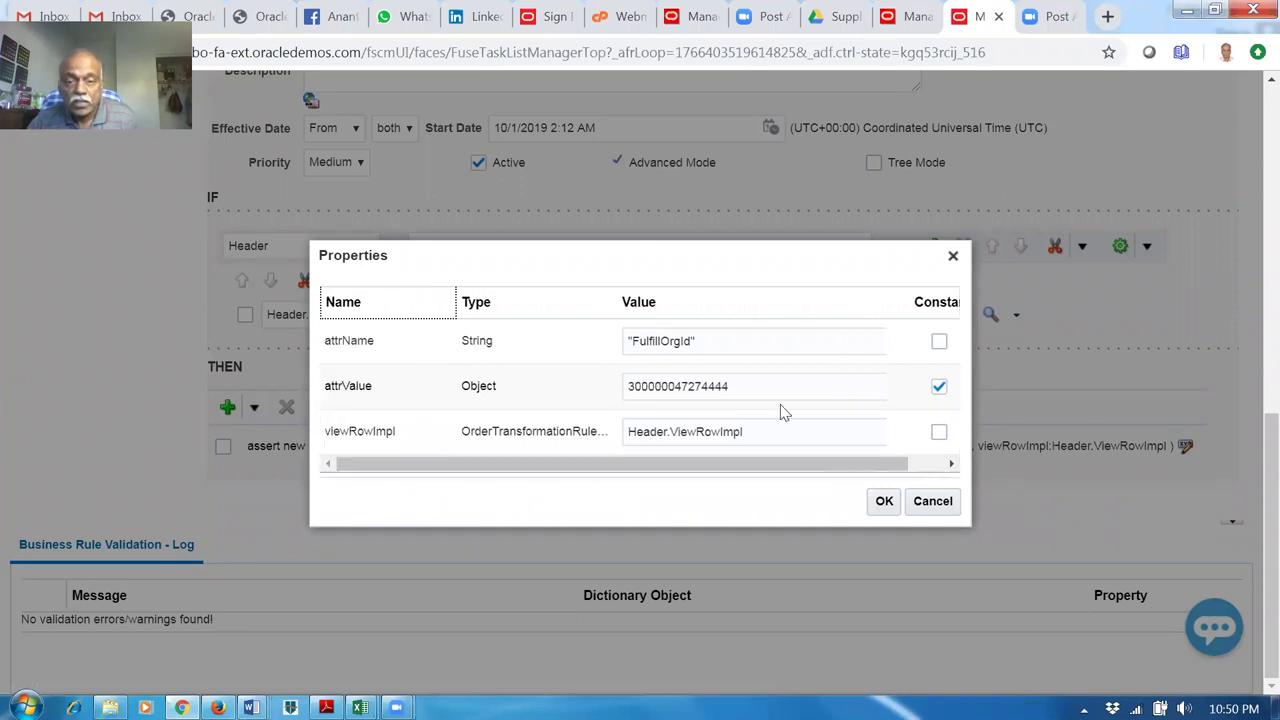
{"action": "key", "text": "ctrl+plus"}
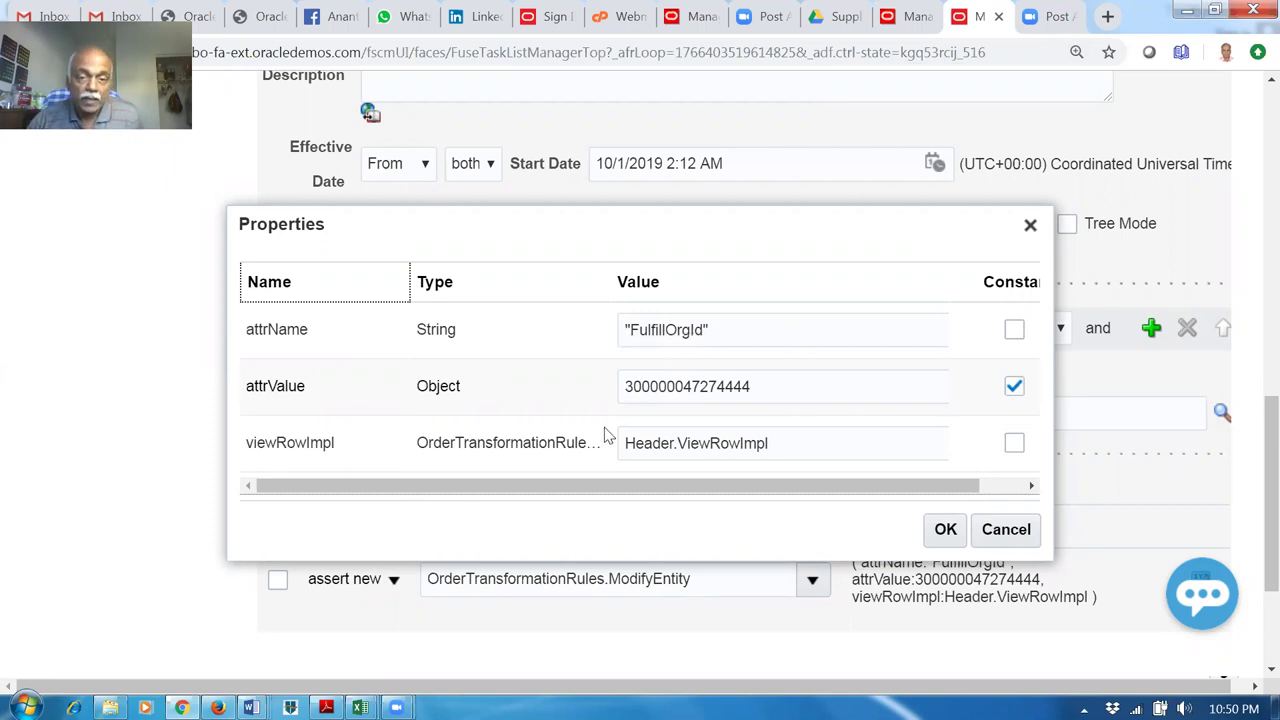
{"action": "left_click", "coordinate": [800, 390]}
{"action": "left_click_drag", "start_coordinate": [794, 386], "coordinate": [641, 386]}
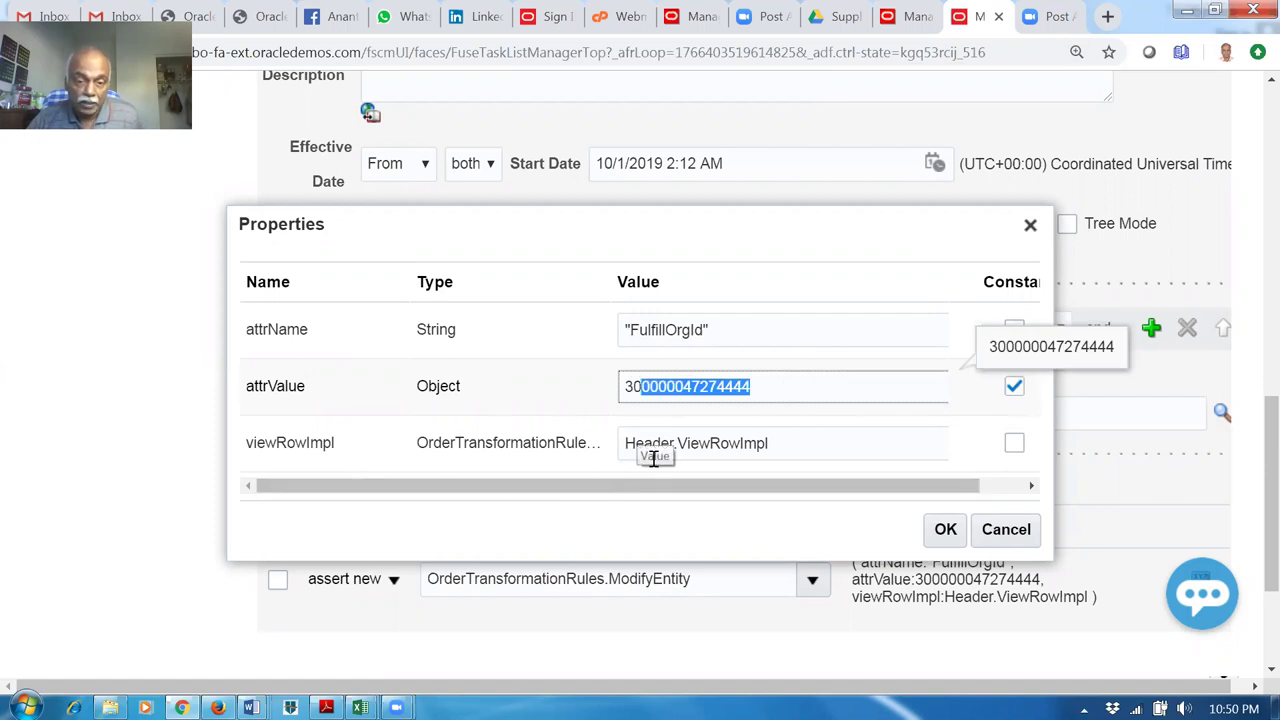
{"action": "left_click", "coordinate": [788, 392]}
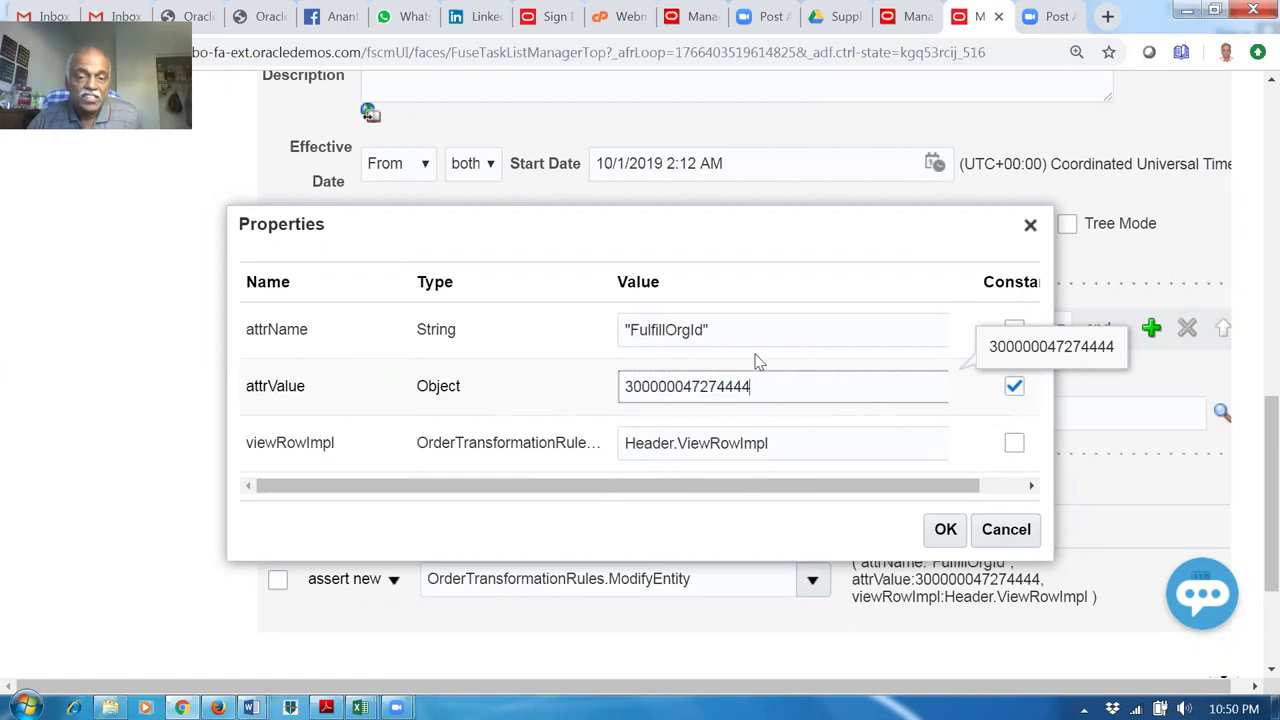
{"action": "left_click", "coordinate": [756, 337]}
{"action": "left_click", "coordinate": [792, 386]}
{"action": "left_click", "coordinate": [803, 440]}
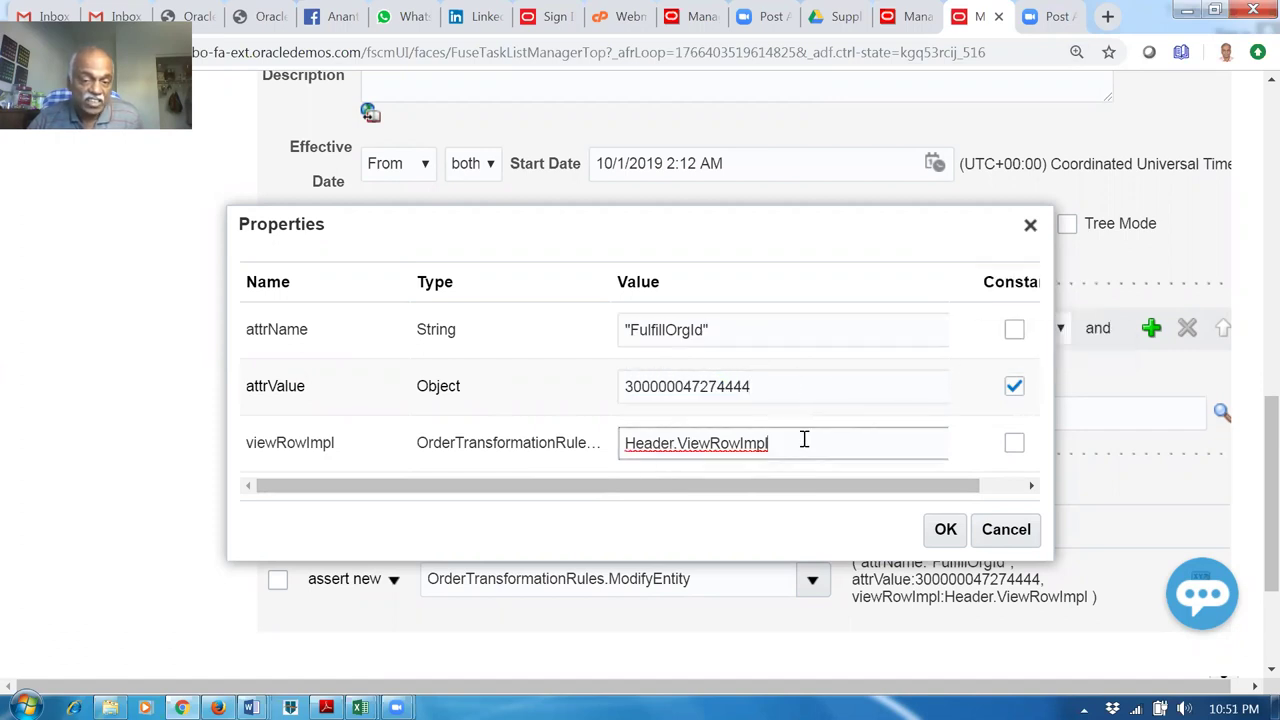
Close the ModifyEntity action's properties and set the WH Defaulting rule's effective start date to September 25, 2019, 2:12 AM.
{"action": "left_click", "coordinate": [990, 531]}
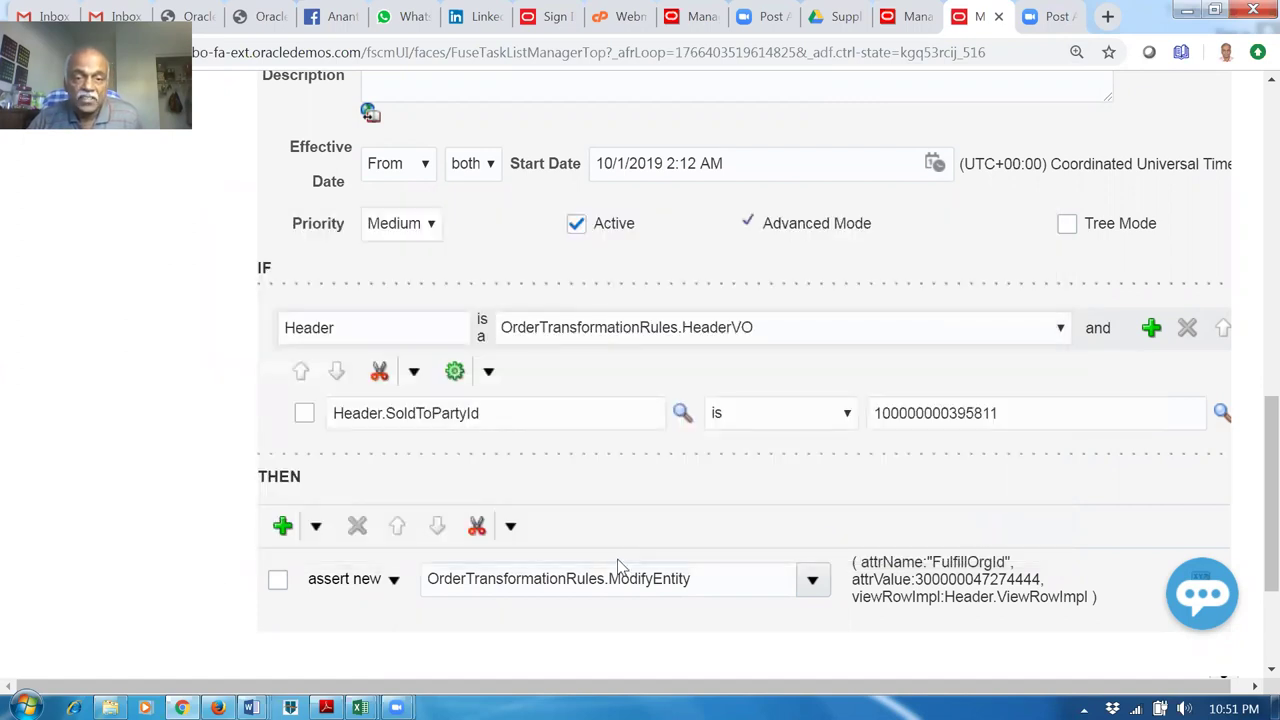
{"action": "scroll", "coordinate": [624, 560], "scroll_direction": "up", "scroll_amount": 1}
{"action": "scroll", "coordinate": [622, 563], "scroll_direction": "up", "scroll_amount": 1}
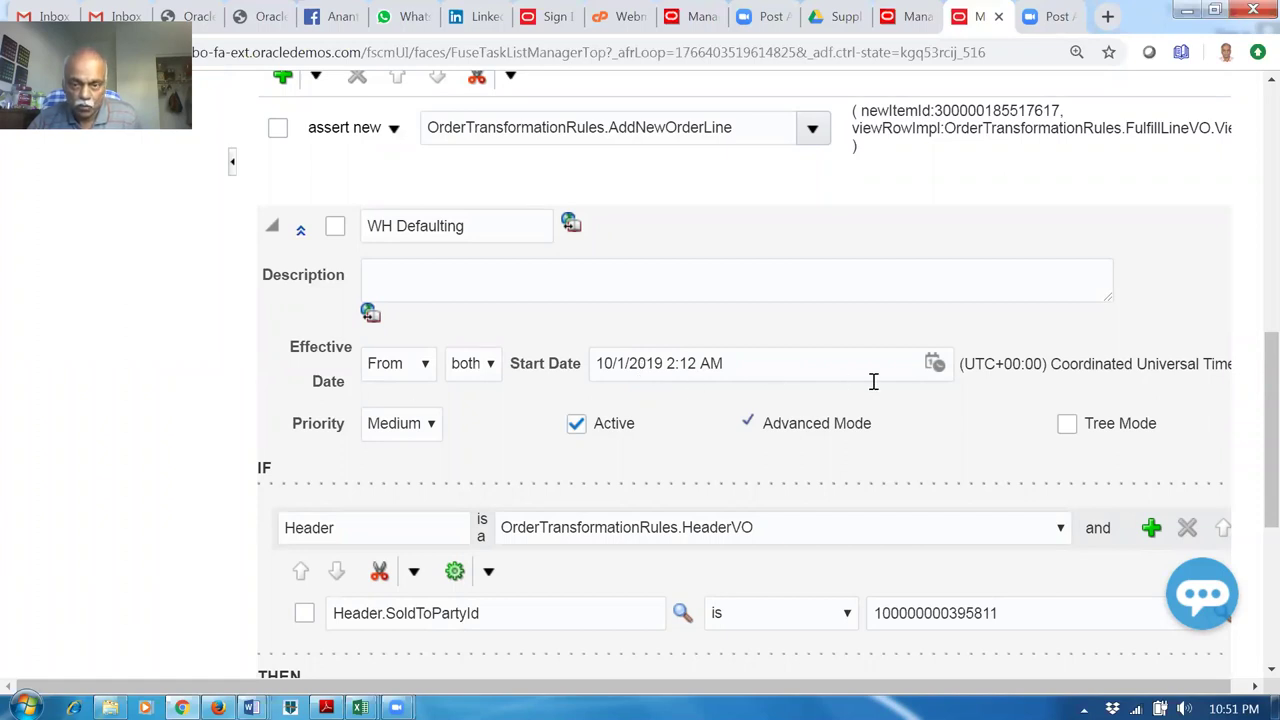
{"action": "left_click", "coordinate": [935, 363]}
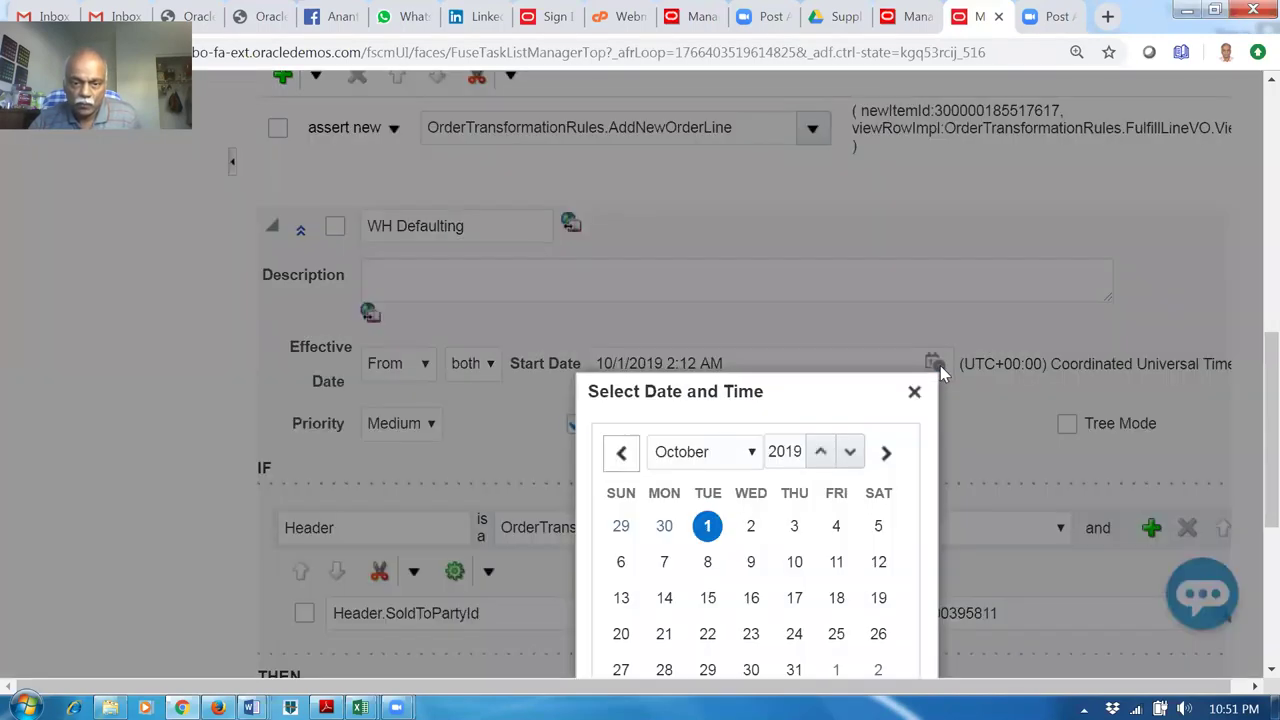
{"action": "left_click", "coordinate": [620, 453]}
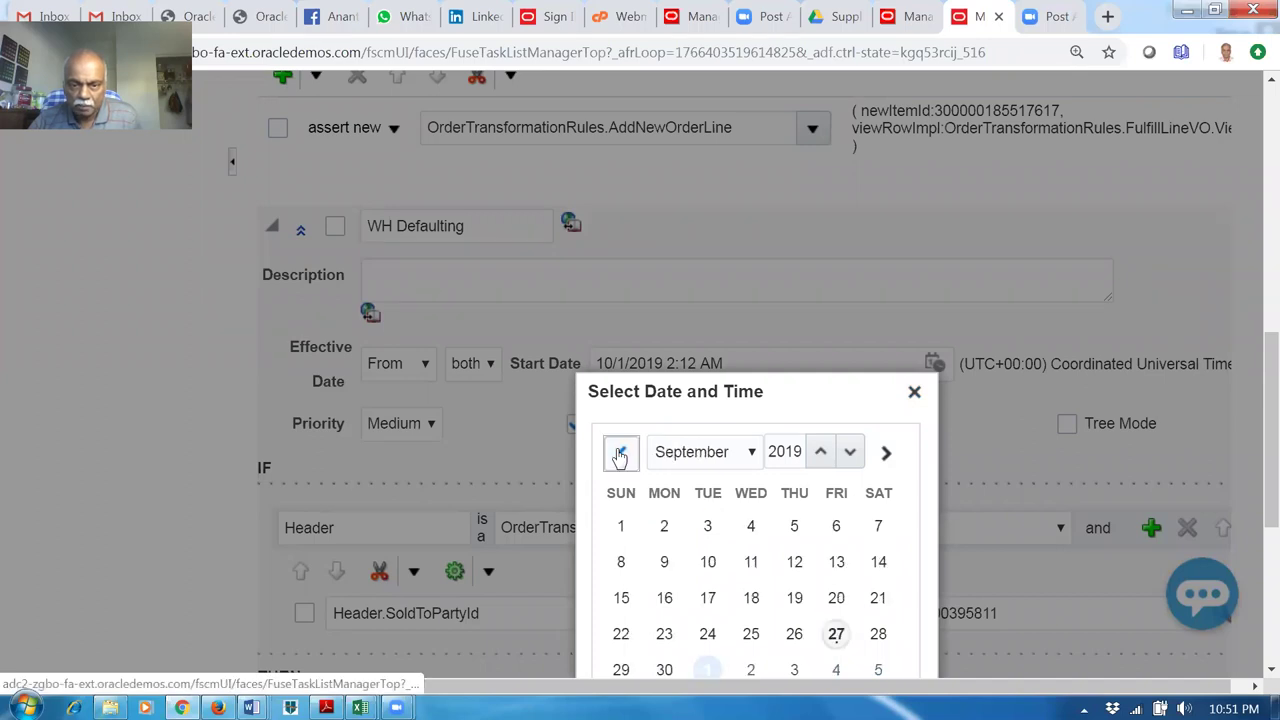
{"action": "scroll", "coordinate": [794, 560], "scroll_direction": "down", "scroll_amount": 3}
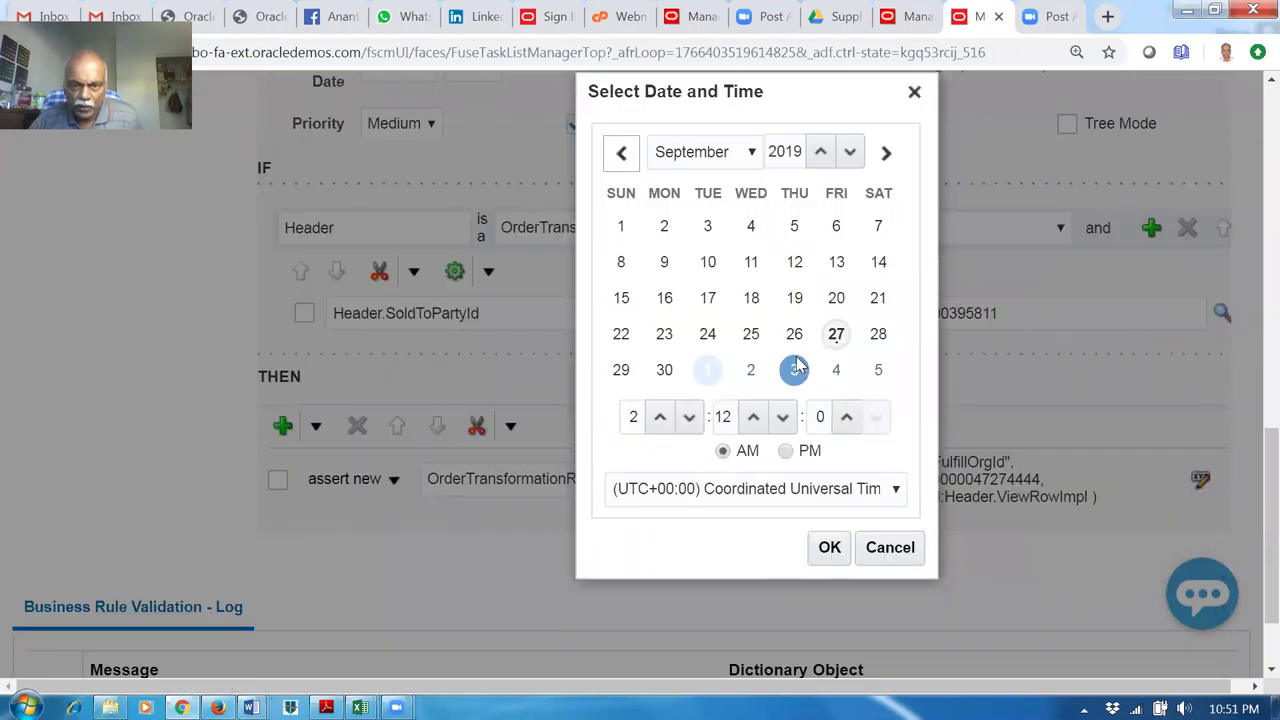
{"action": "left_click", "coordinate": [751, 334]}
{"action": "left_click", "coordinate": [829, 548]}
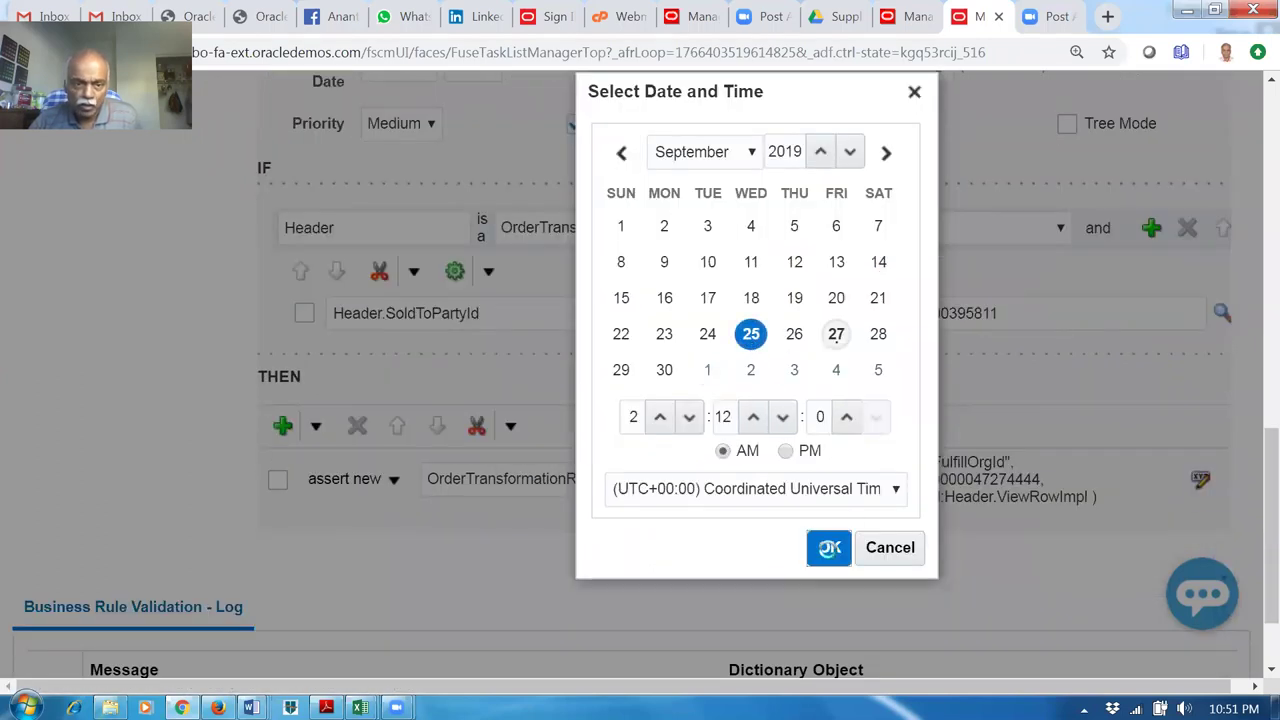
{"action": "scroll", "coordinate": [232, 337], "scroll_direction": "up", "scroll_amount": 3}
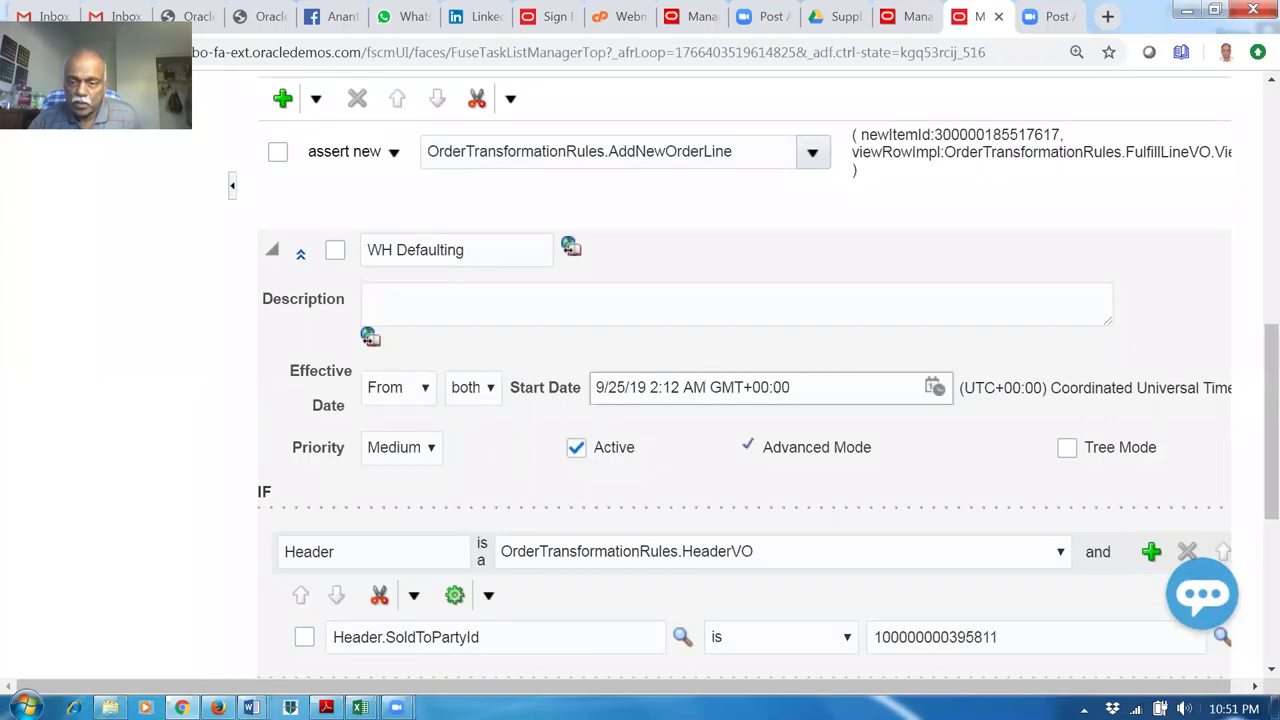
Check the current date on the system calendar and review the WH Defaulting rule's effective date options without changing them.
{"action": "left_click", "coordinate": [1236, 708]}
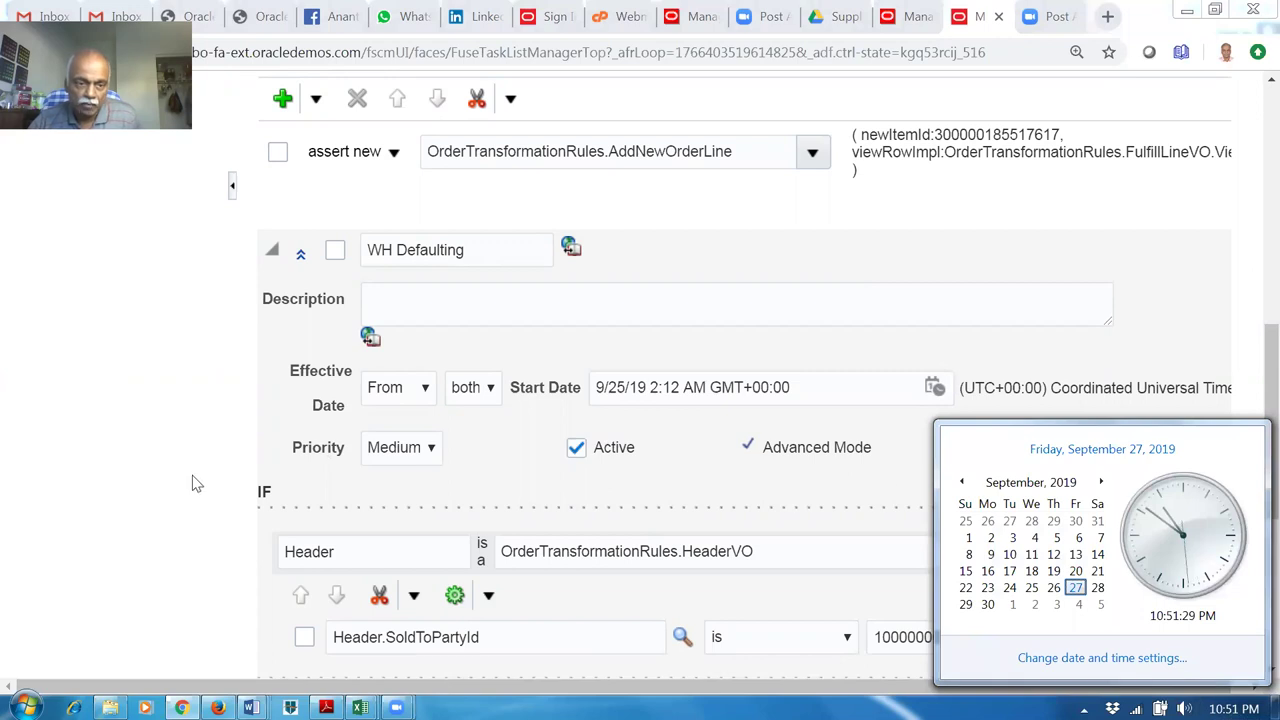
{"action": "left_click", "coordinate": [104, 509]}
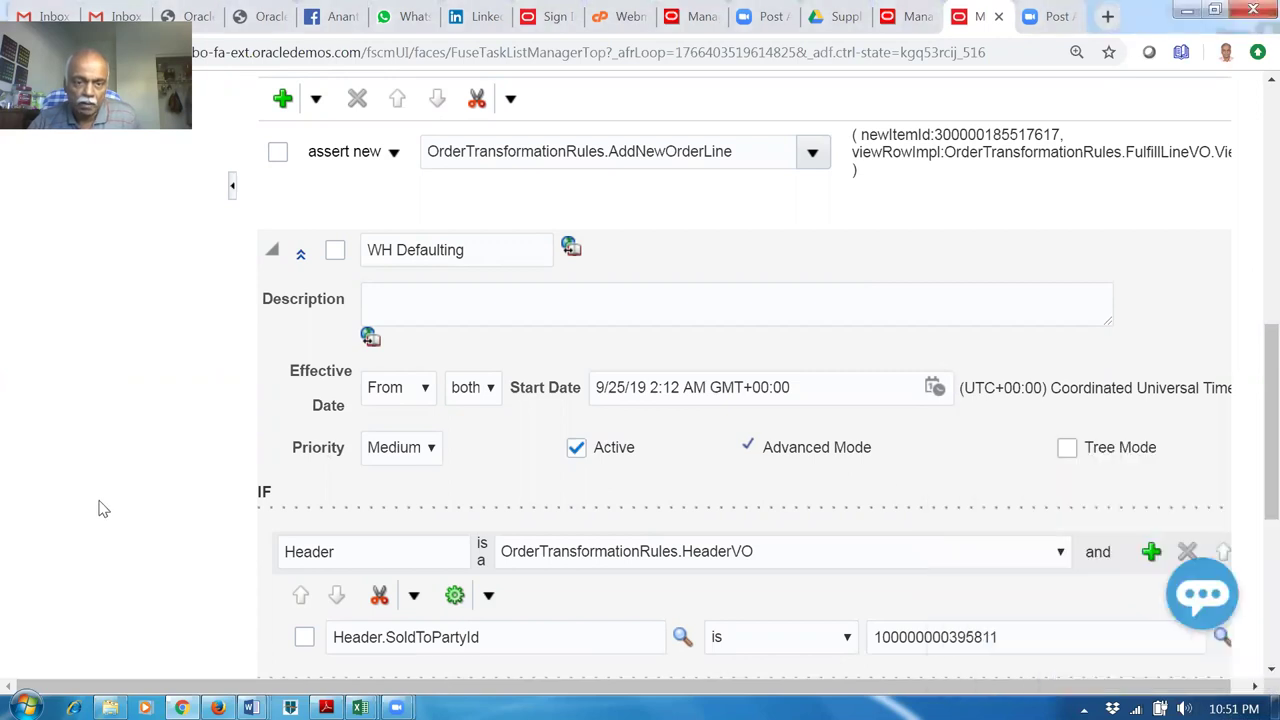
{"action": "left_click", "coordinate": [406, 395]}
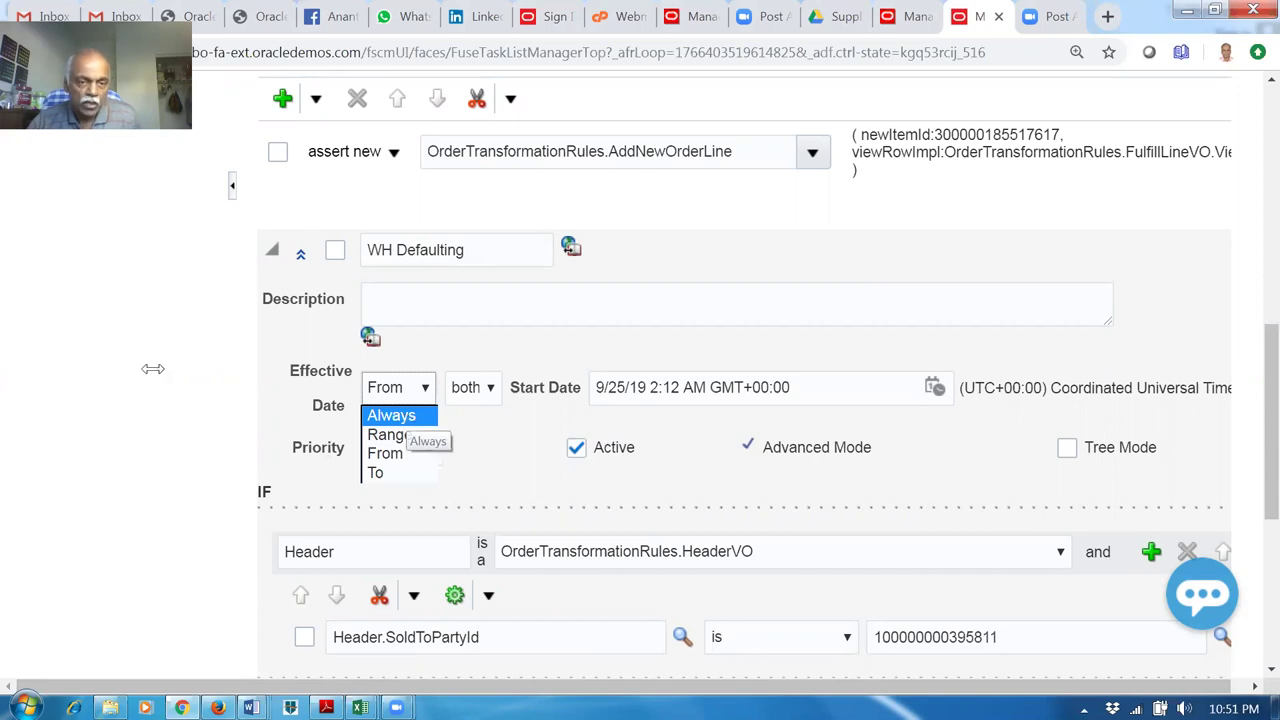
{"action": "left_click", "coordinate": [50, 429]}
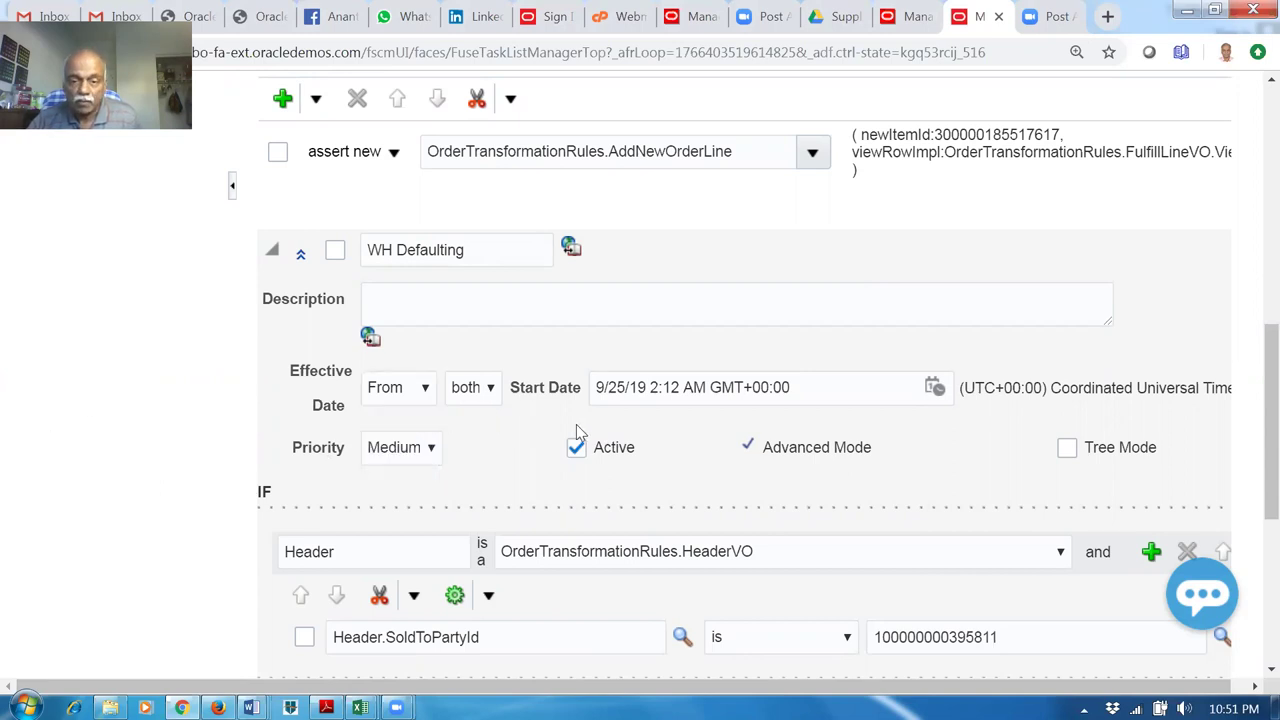
Save the changed product transformation rules and release them.
{"action": "scroll", "coordinate": [742, 436], "scroll_direction": "up", "scroll_amount": 4}
{"action": "scroll", "coordinate": [742, 436], "scroll_direction": "up", "scroll_amount": 3}
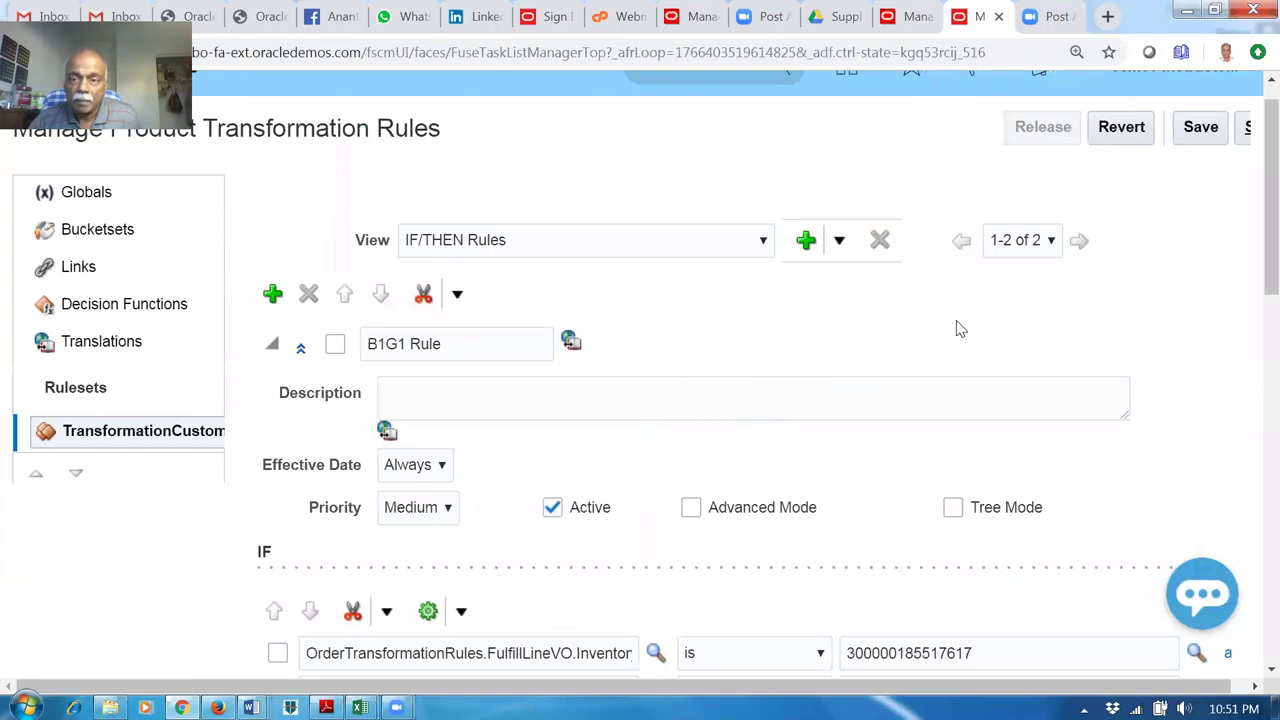
{"action": "left_click", "coordinate": [1212, 141]}
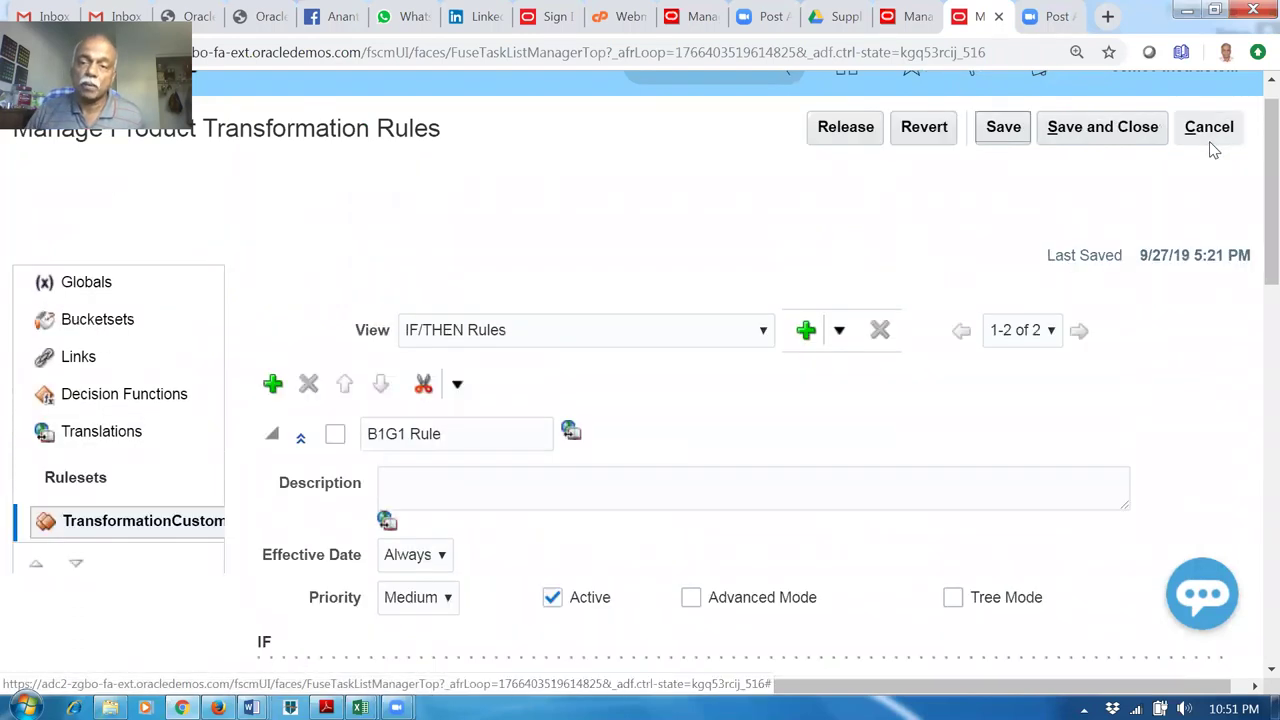
{"action": "left_click", "coordinate": [843, 129]}
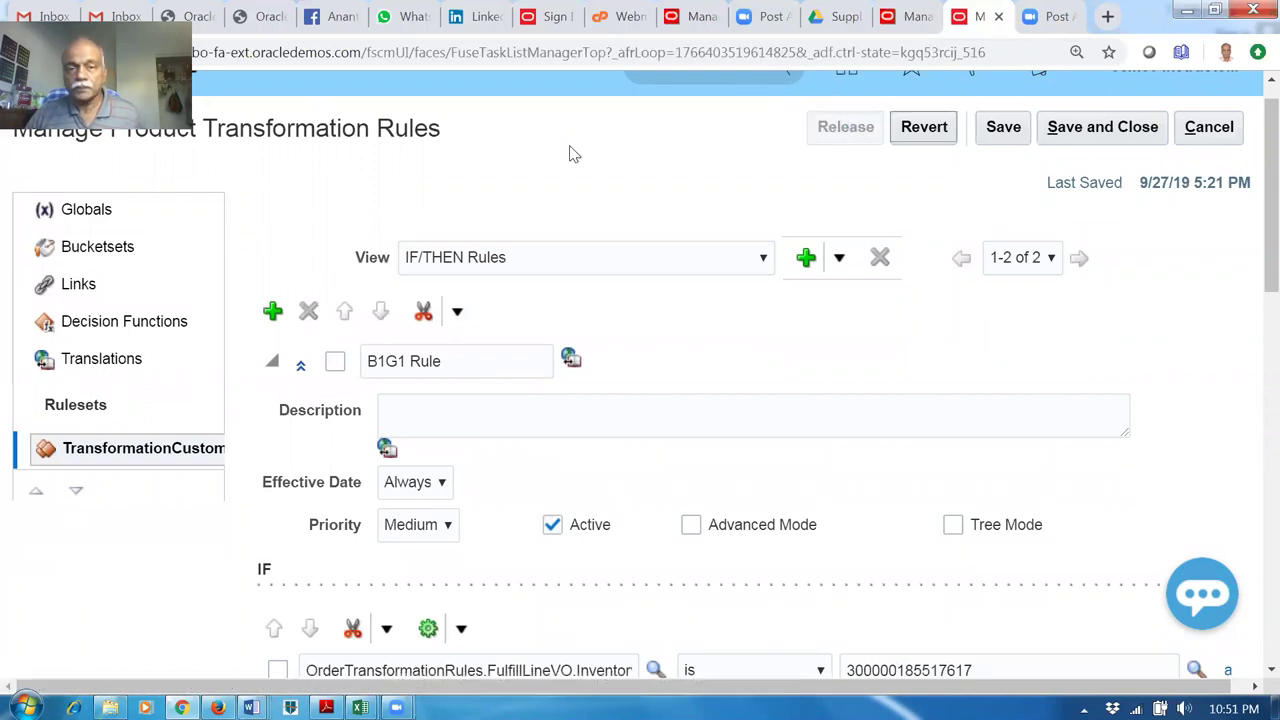
{"action": "left_click", "coordinate": [740, 270]}
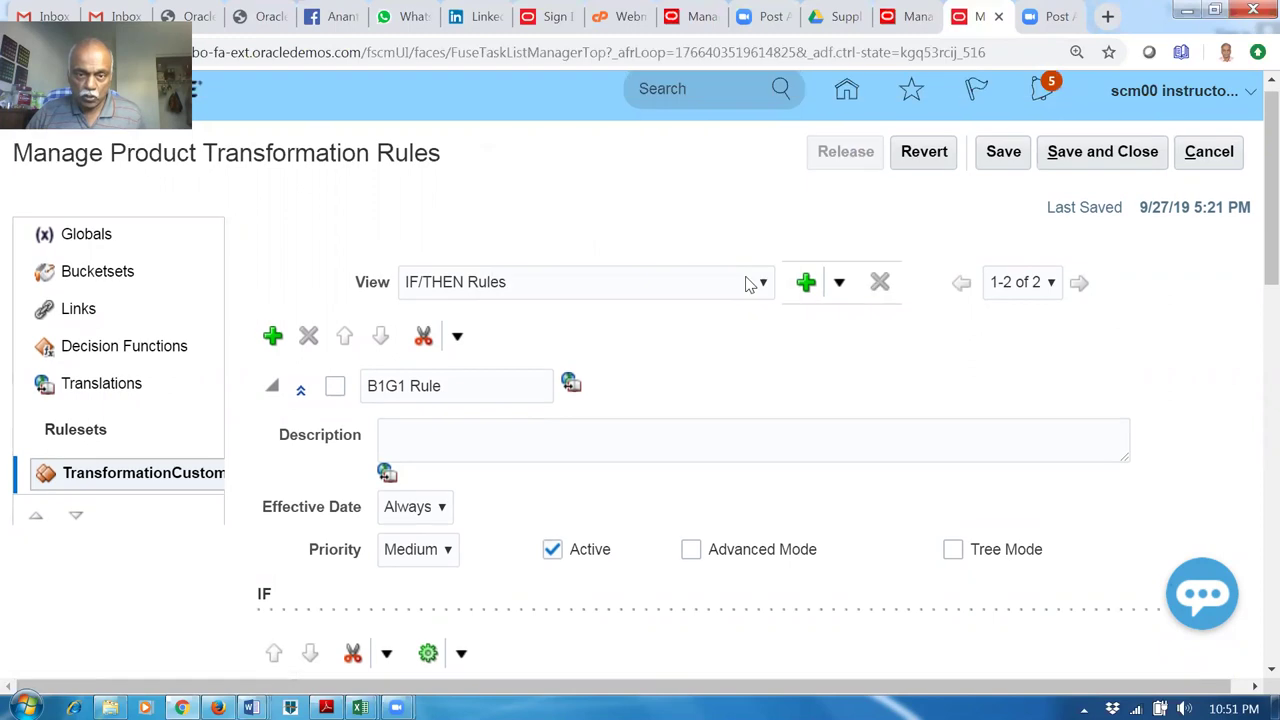
Switch back to the sales order, close it and start creating a new order.
{"action": "left_click", "coordinate": [900, 18]}
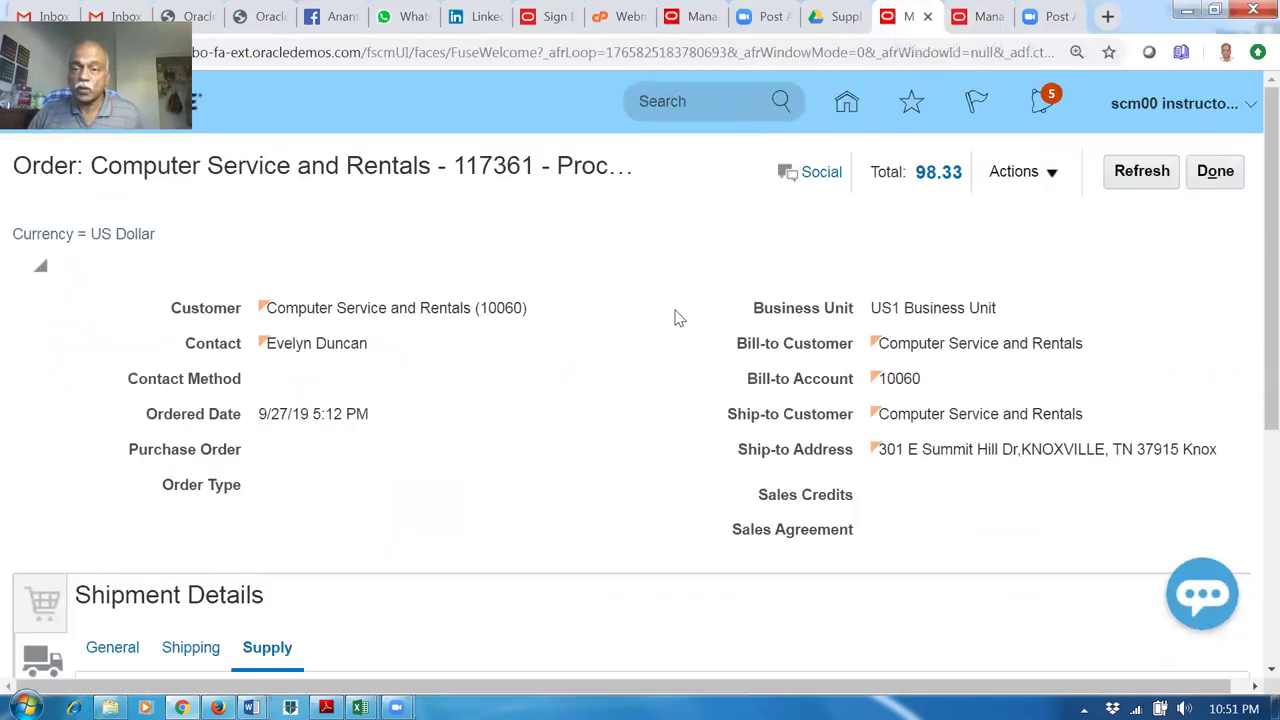
{"action": "left_click", "coordinate": [1236, 177]}
{"action": "left_click", "coordinate": [1197, 180]}
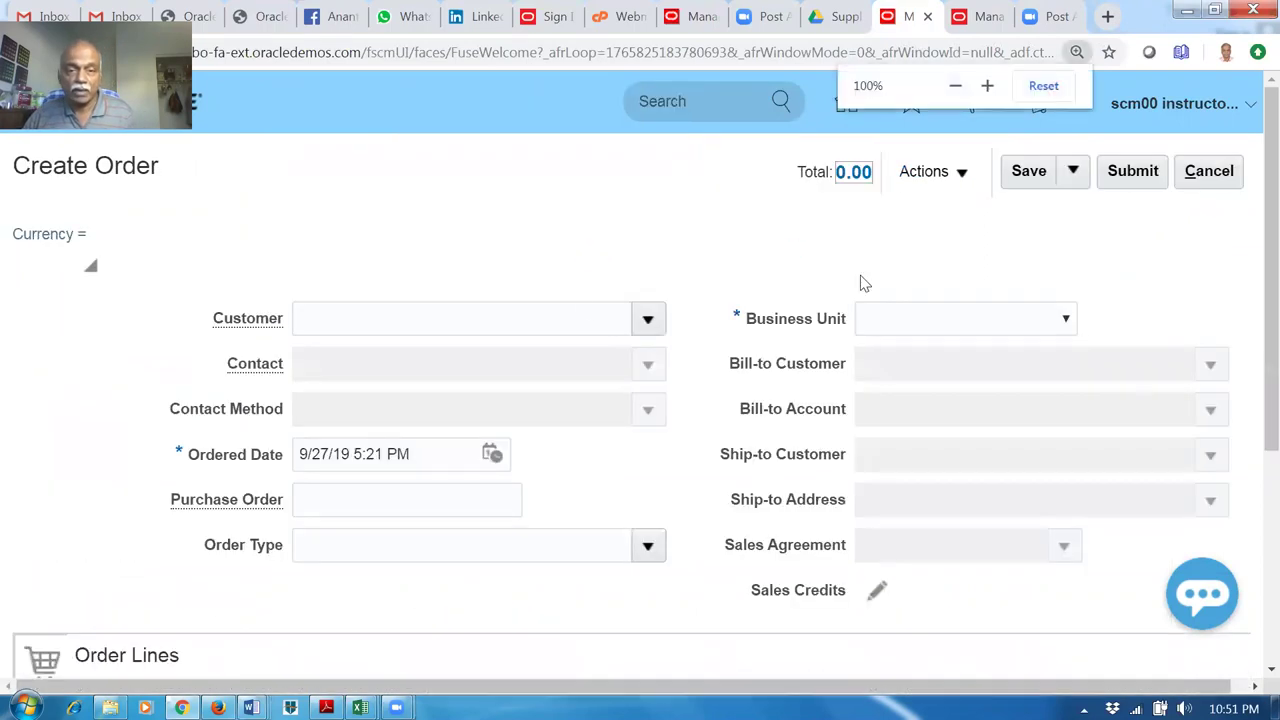
Set the new order's business unit to US1 Business Unit and its customer to Computer Service and Rentals.
{"action": "left_click", "coordinate": [1030, 270]}
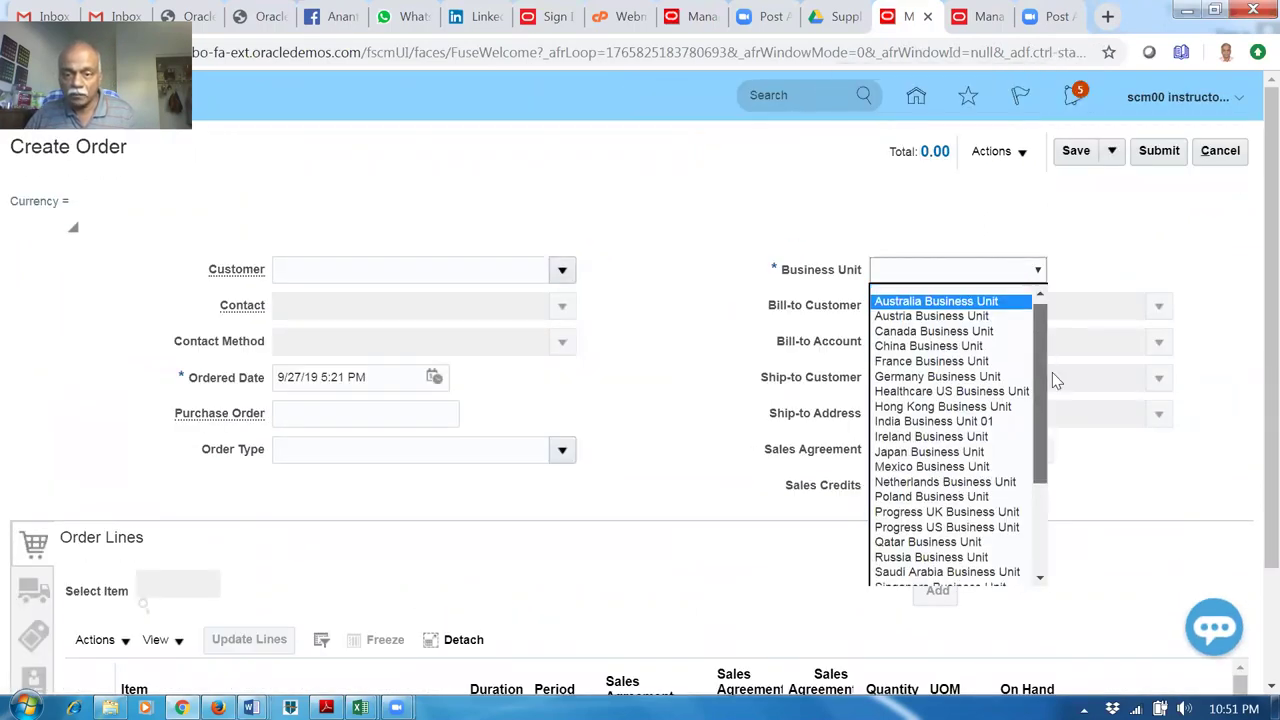
{"action": "left_click_drag", "start_coordinate": [1043, 376], "coordinate": [1044, 463]}
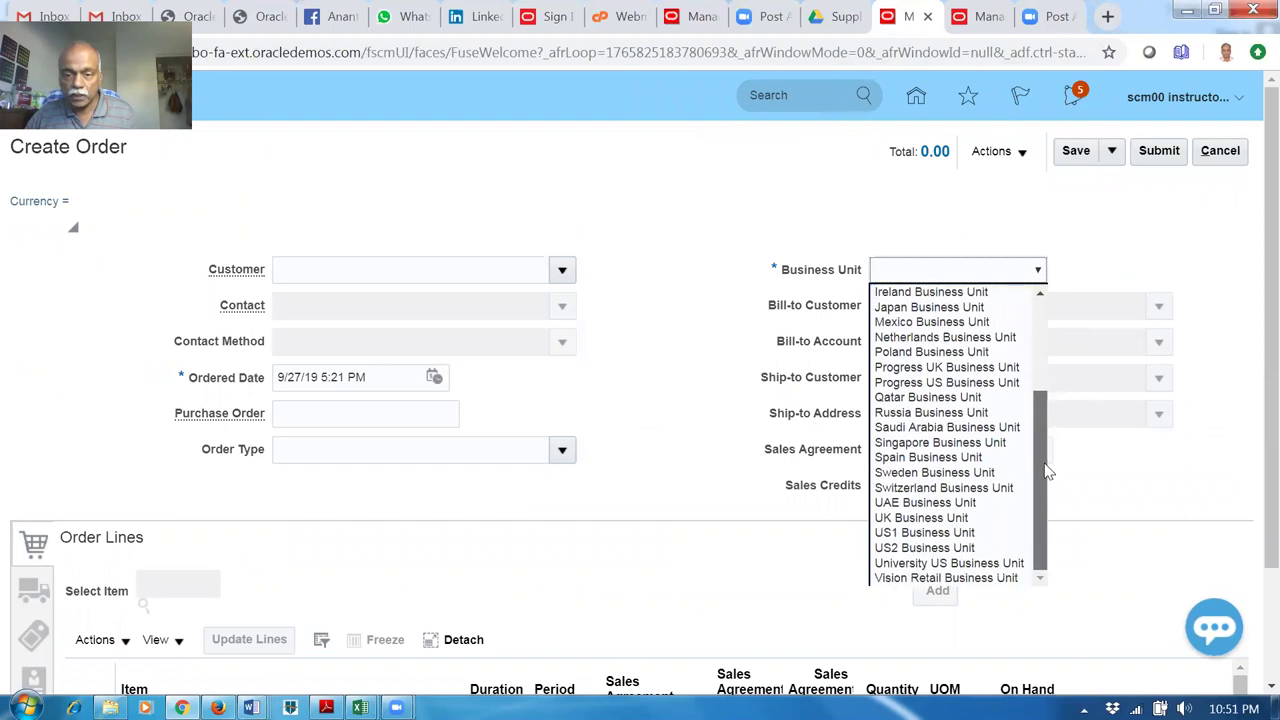
{"action": "left_click", "coordinate": [957, 533]}
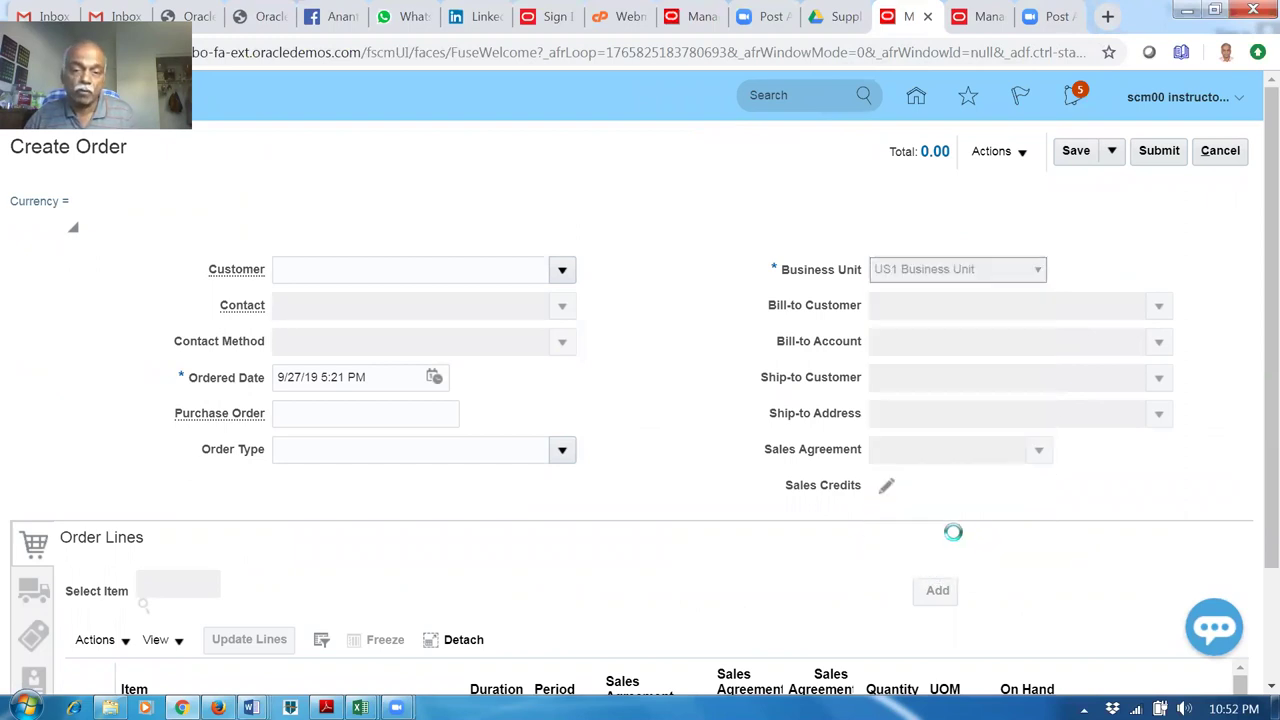
{"action": "left_click", "coordinate": [352, 281]}
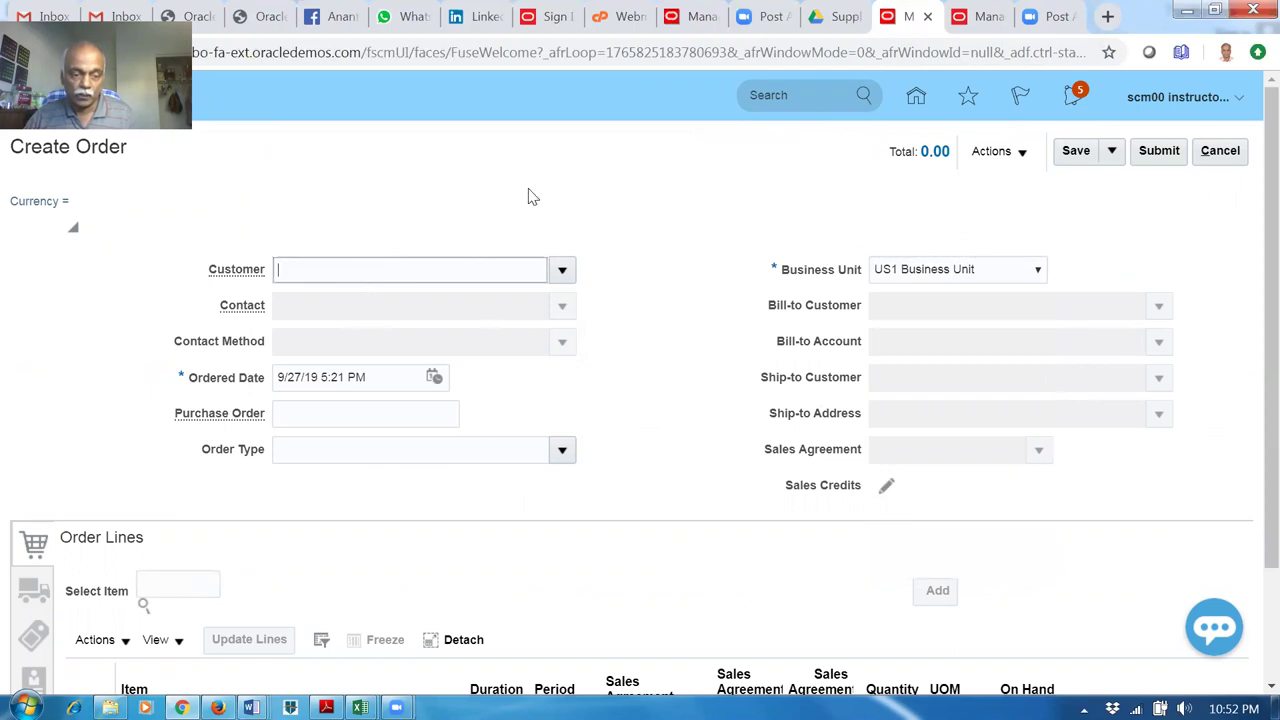
{"action": "type", "text": "comp"}
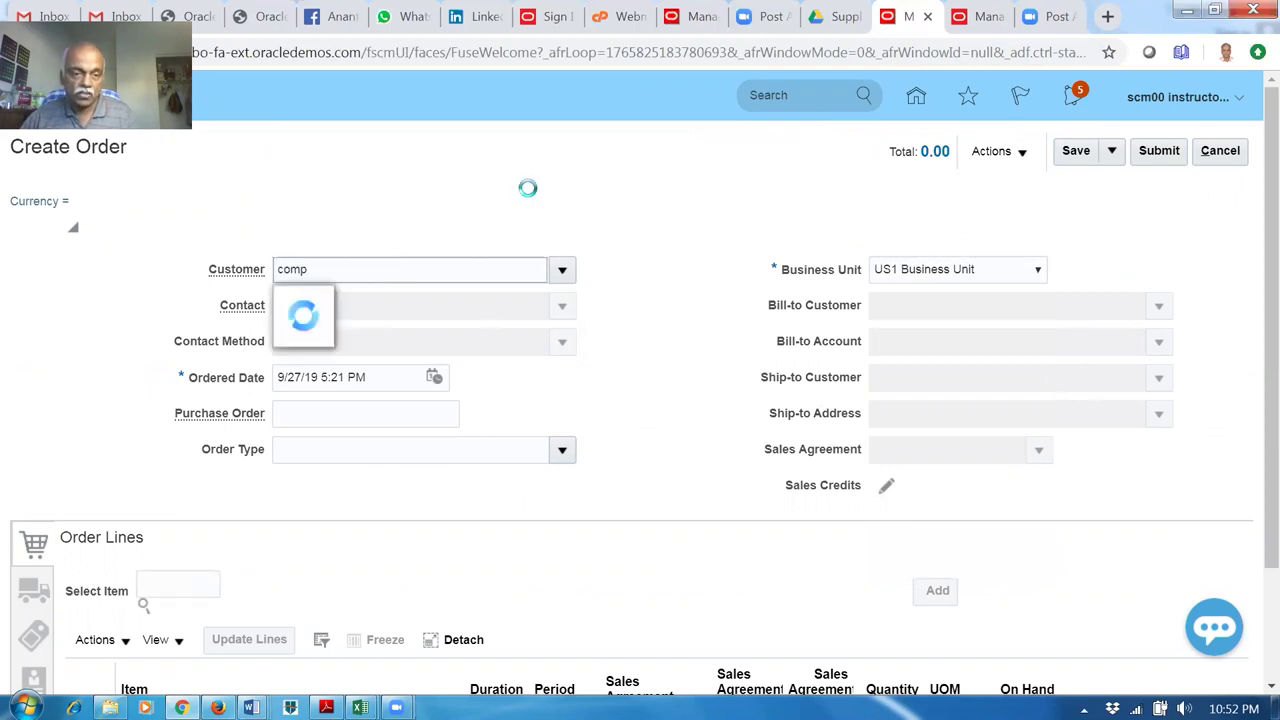
{"action": "left_click", "coordinate": [428, 303]}
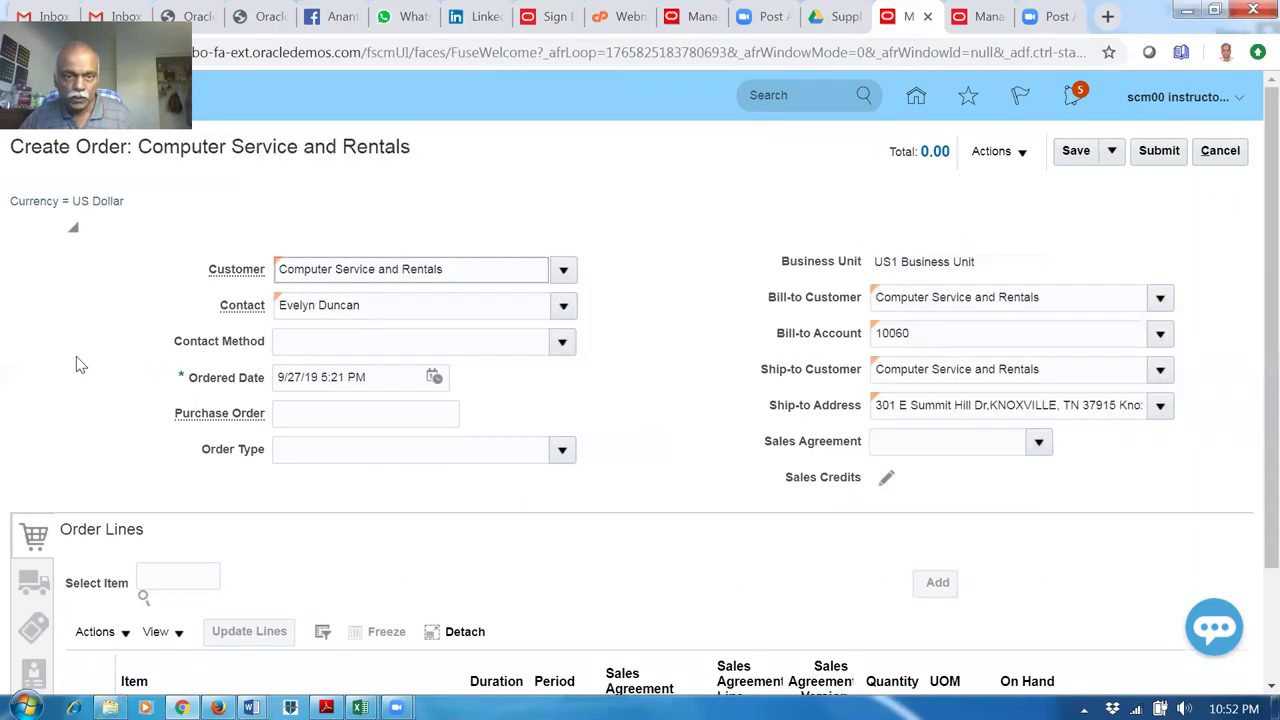
Search for items starting with CM and add CM6530006 (Protective Foam) to the order lines with quantity 1.
{"action": "scroll", "coordinate": [365, 135], "scroll_direction": "down", "scroll_amount": 2}
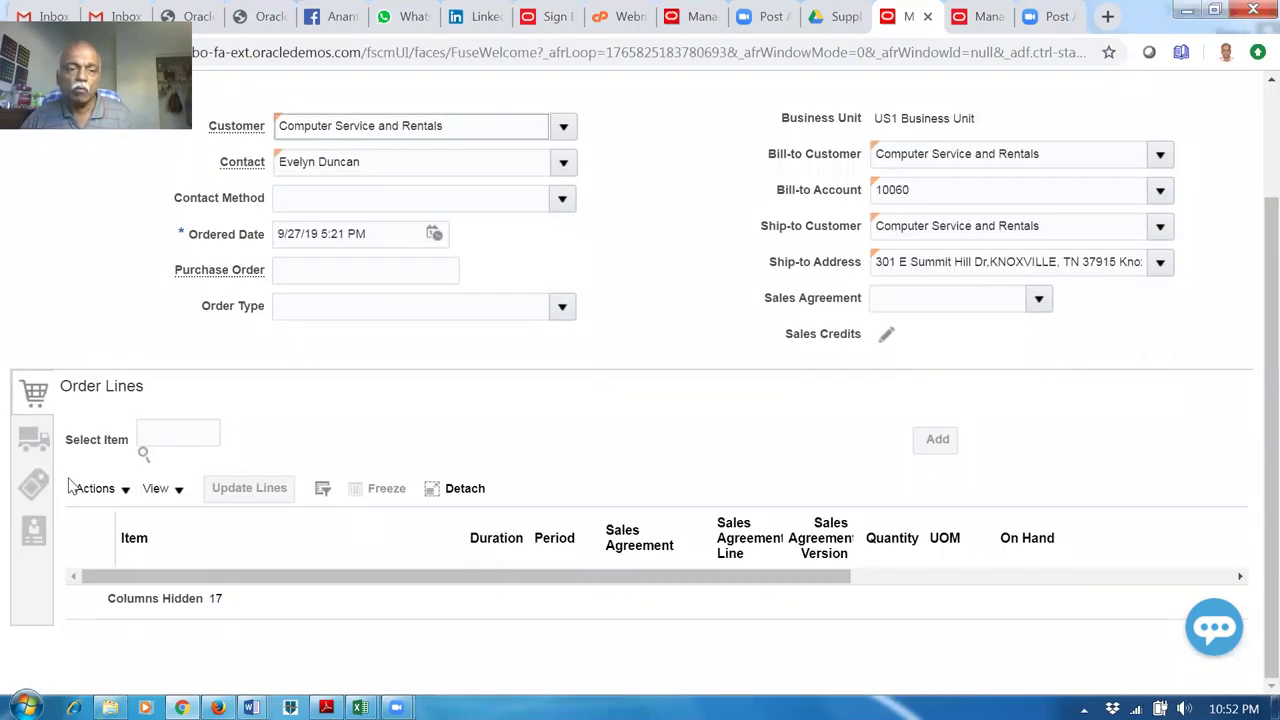
{"action": "left_click", "coordinate": [33, 395]}
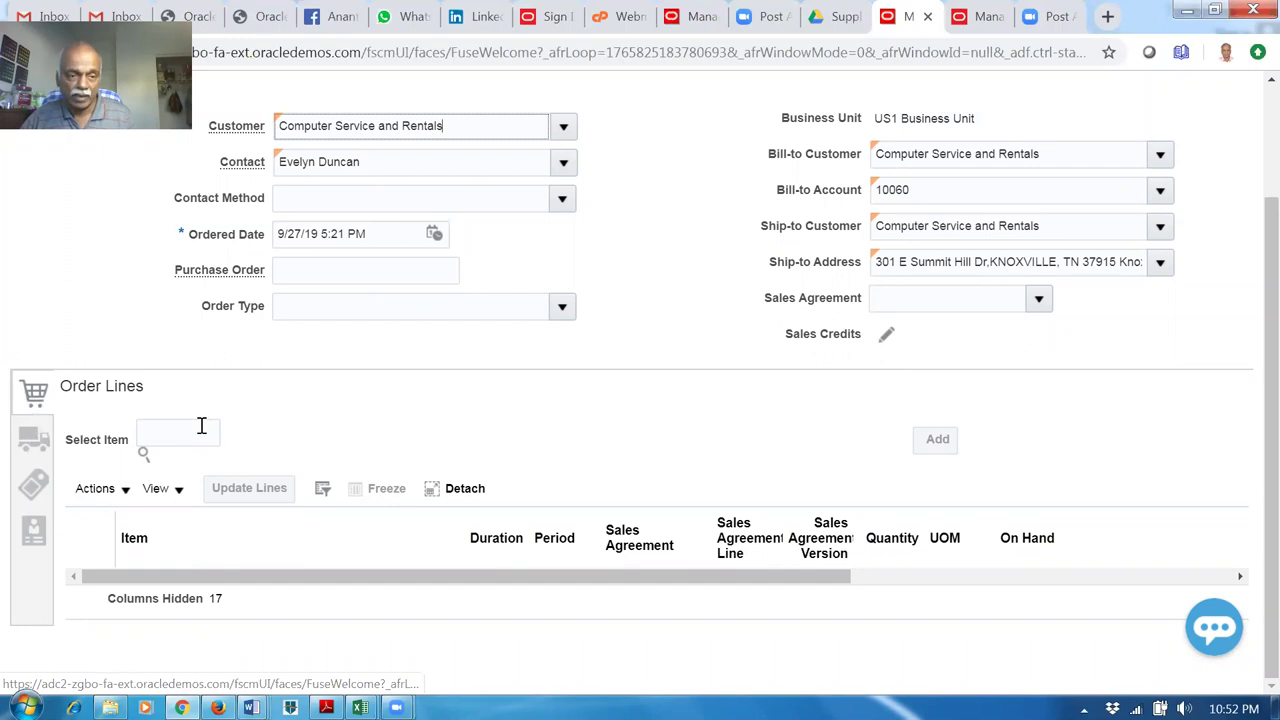
{"action": "type", "text": "CM"}
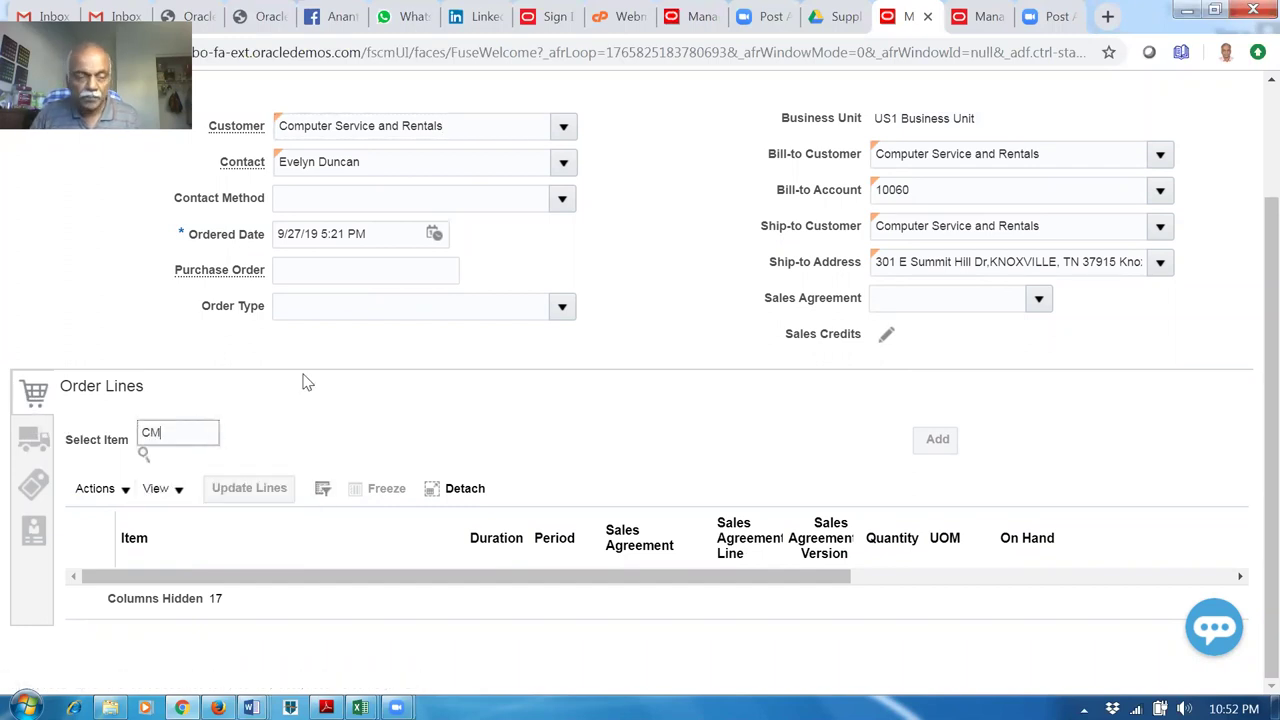
{"action": "key", "text": "Tab"}
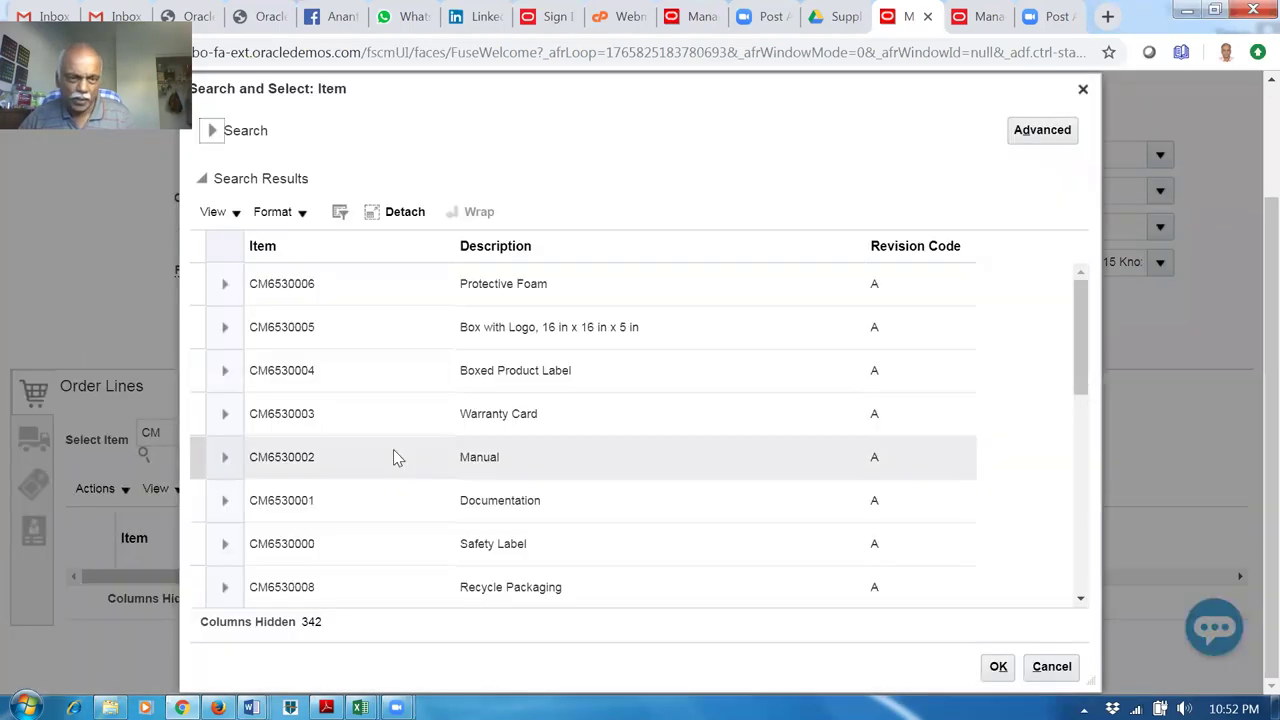
{"action": "left_click", "coordinate": [430, 287]}
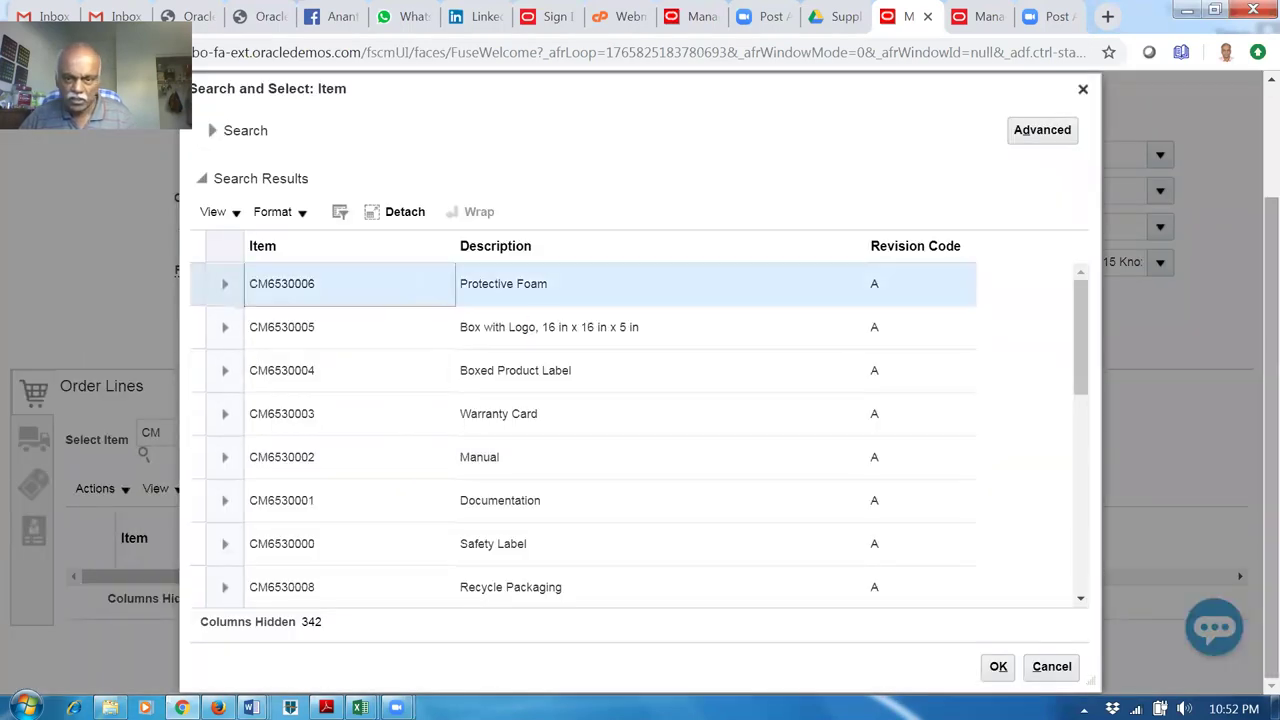
{"action": "left_click", "coordinate": [995, 667]}
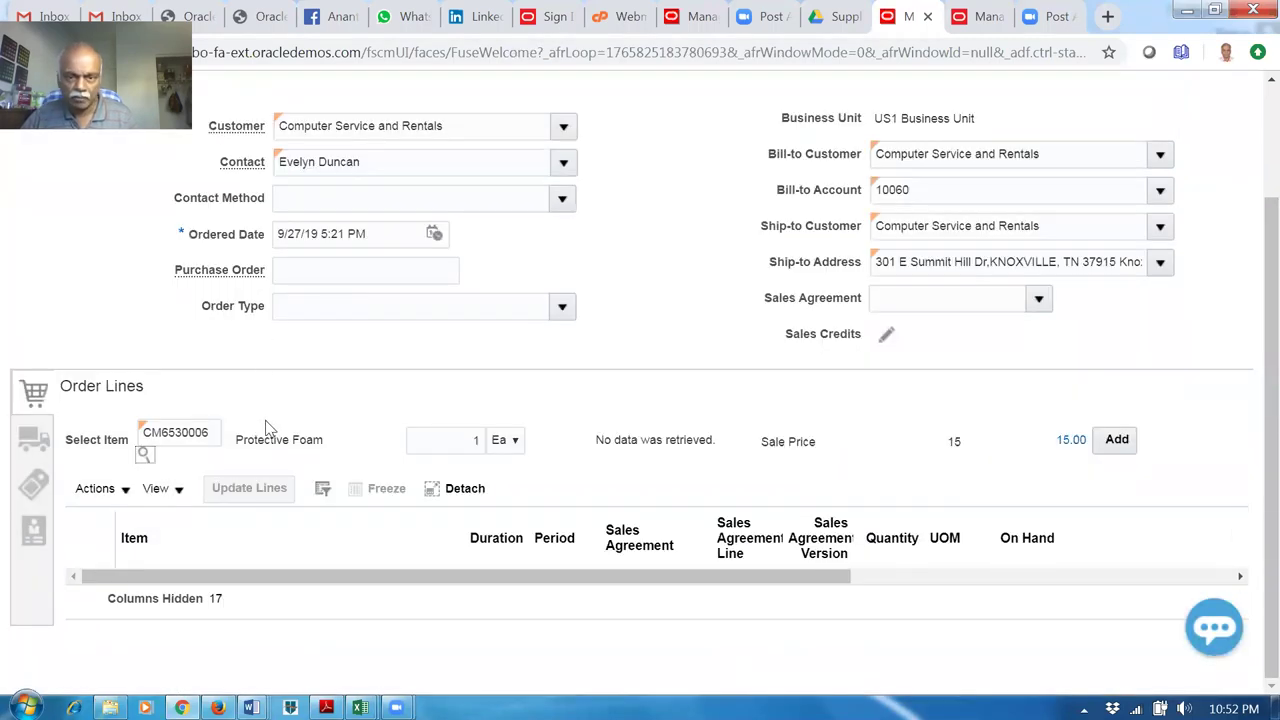
{"action": "left_click", "coordinate": [1117, 439]}
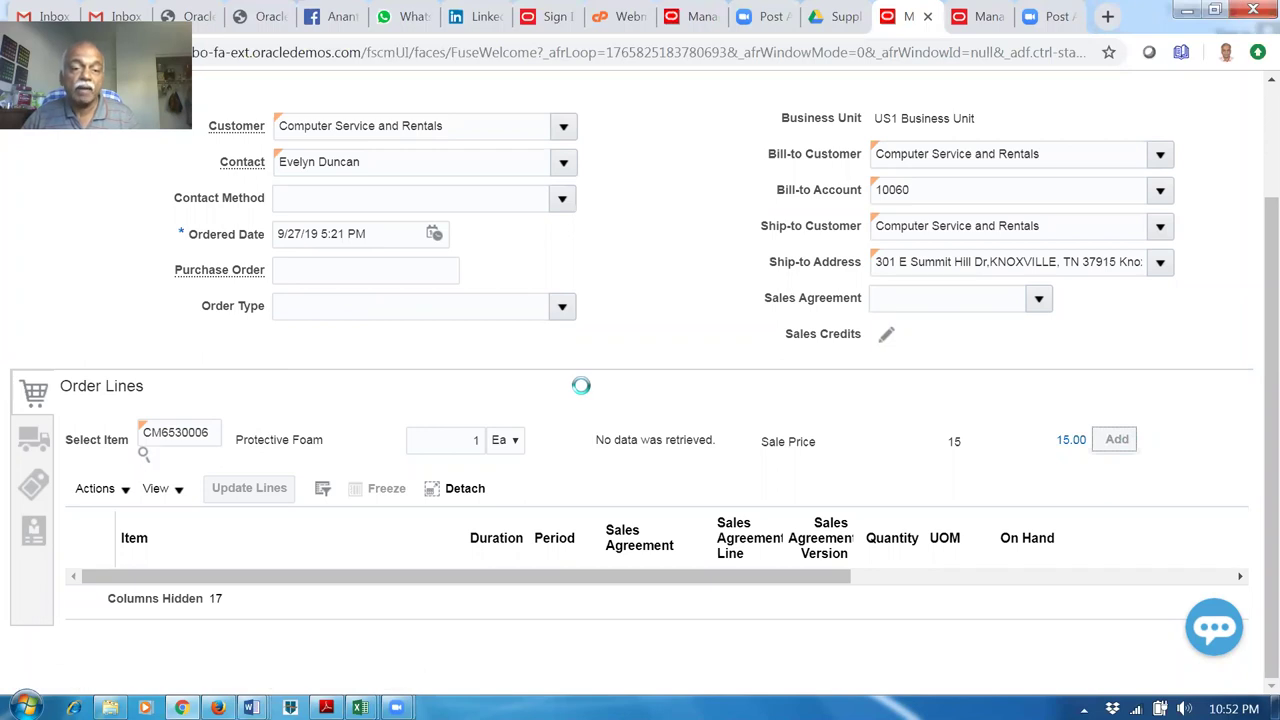
Check the warehouse field in the supply section of the order's shipment details and submit the order.
{"action": "left_click", "coordinate": [33, 438]}
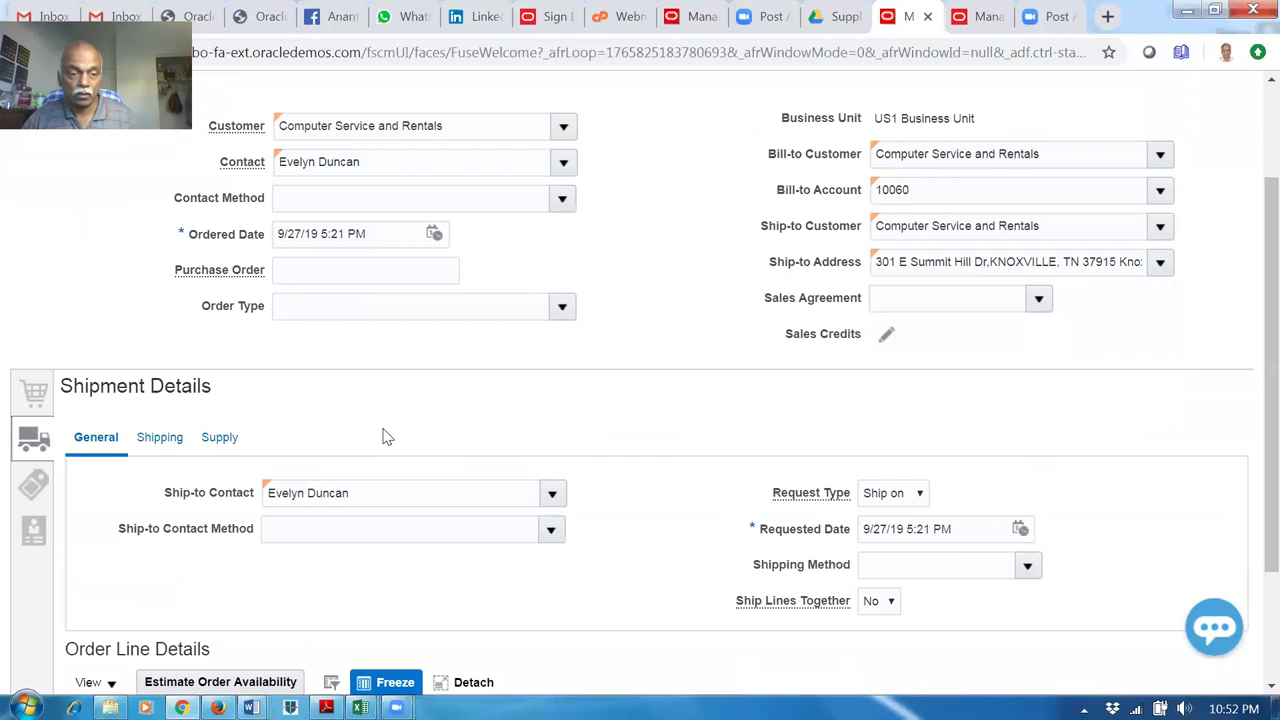
{"action": "left_click", "coordinate": [219, 437]}
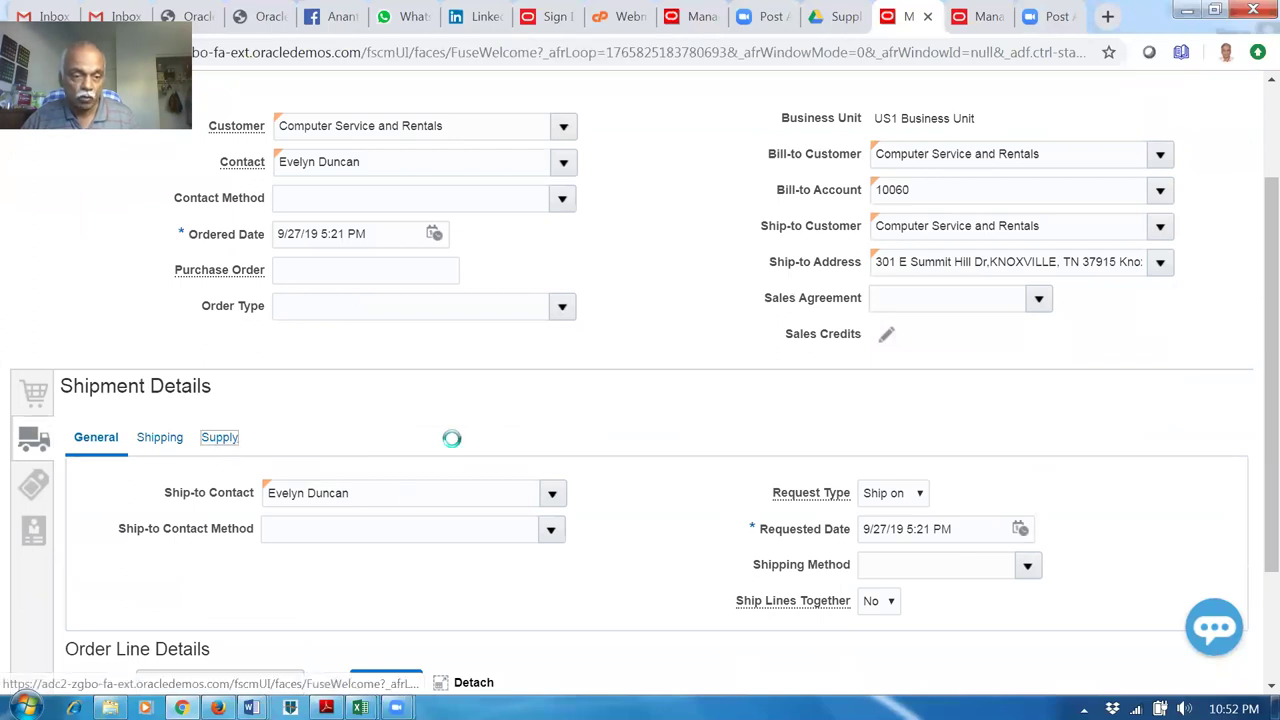
{"action": "scroll", "coordinate": [923, 403], "scroll_direction": "up", "scroll_amount": 3}
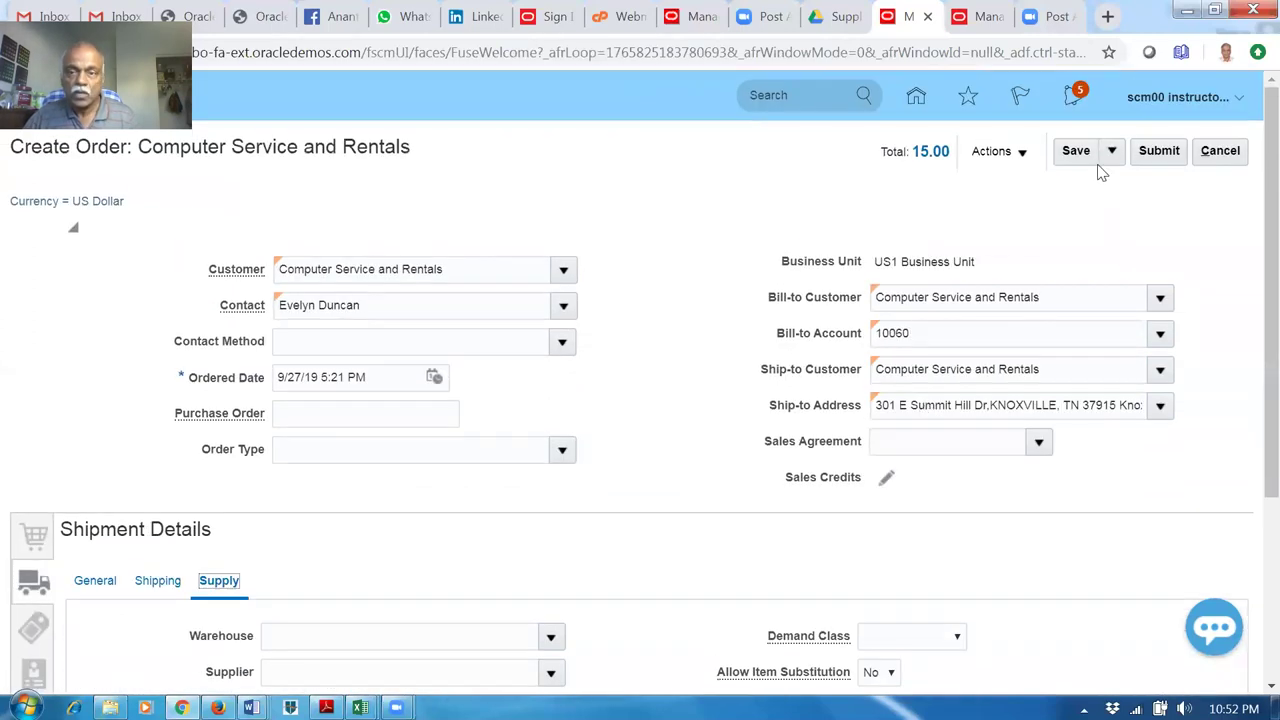
{"action": "left_click", "coordinate": [1165, 150]}
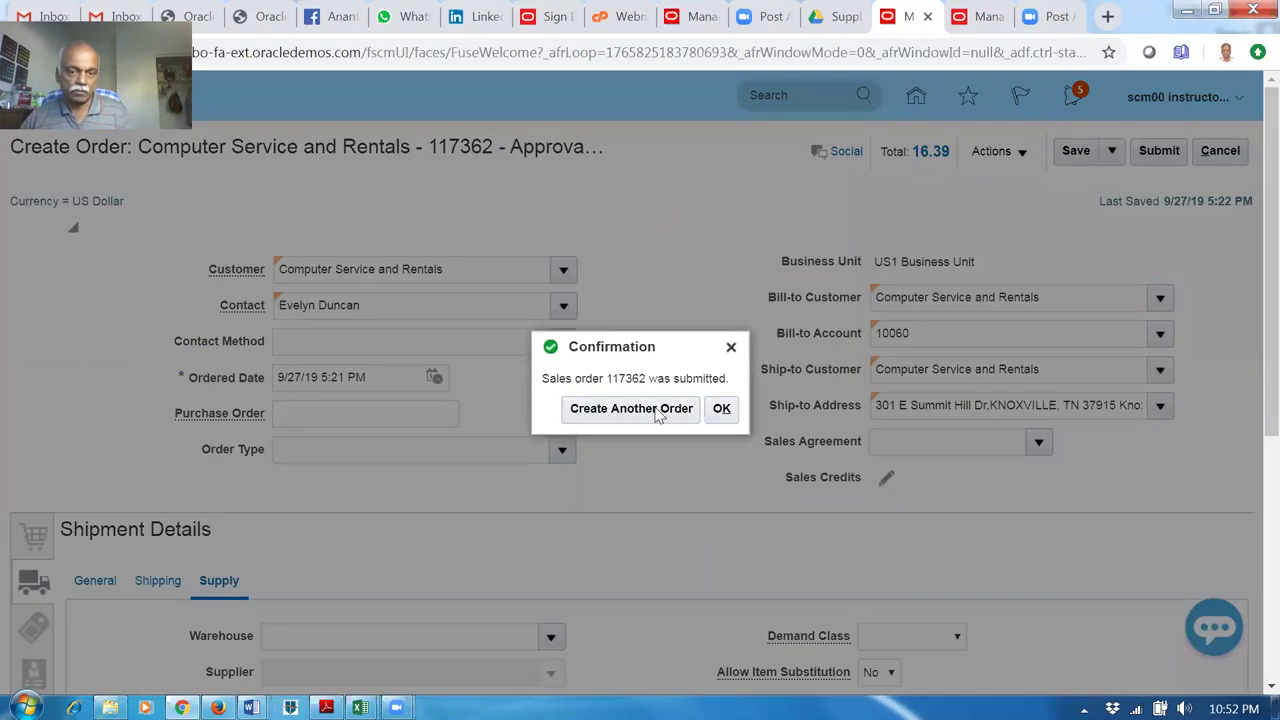
{"action": "left_click", "coordinate": [720, 409]}
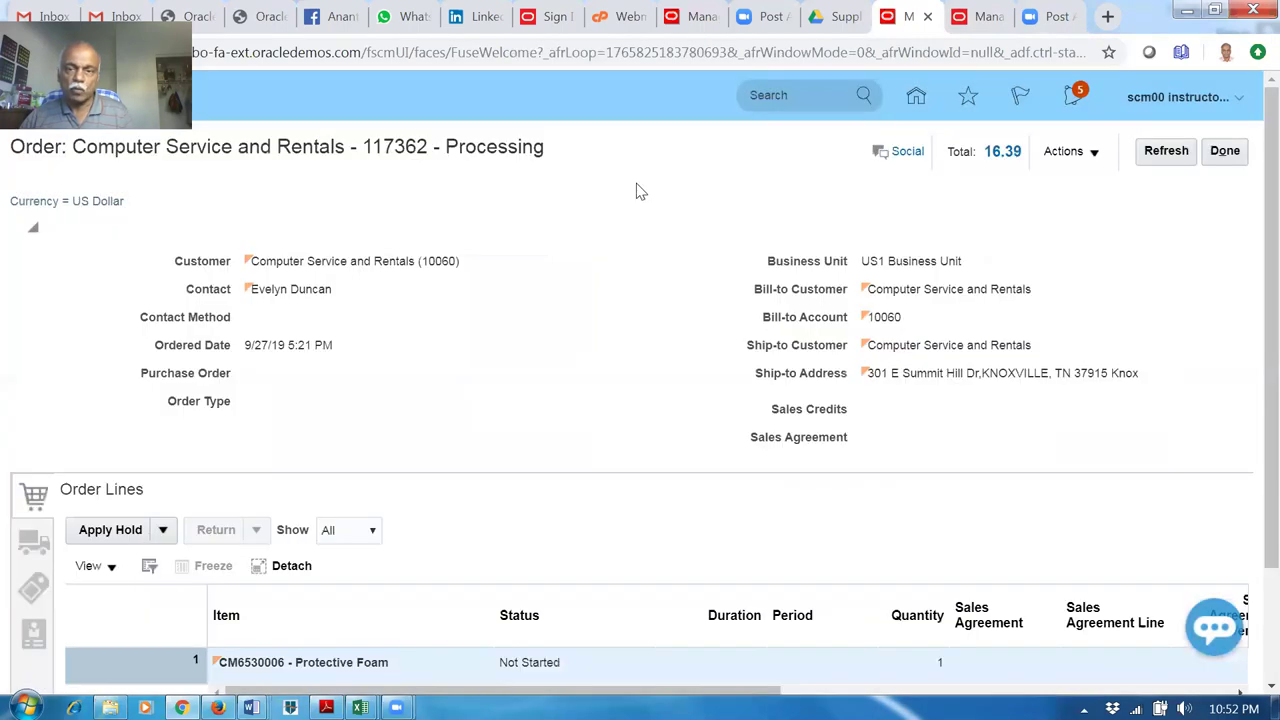
Examine the warehouse in the submitted order's supply details alongside its customer and order number.
{"action": "left_click", "coordinate": [33, 550]}
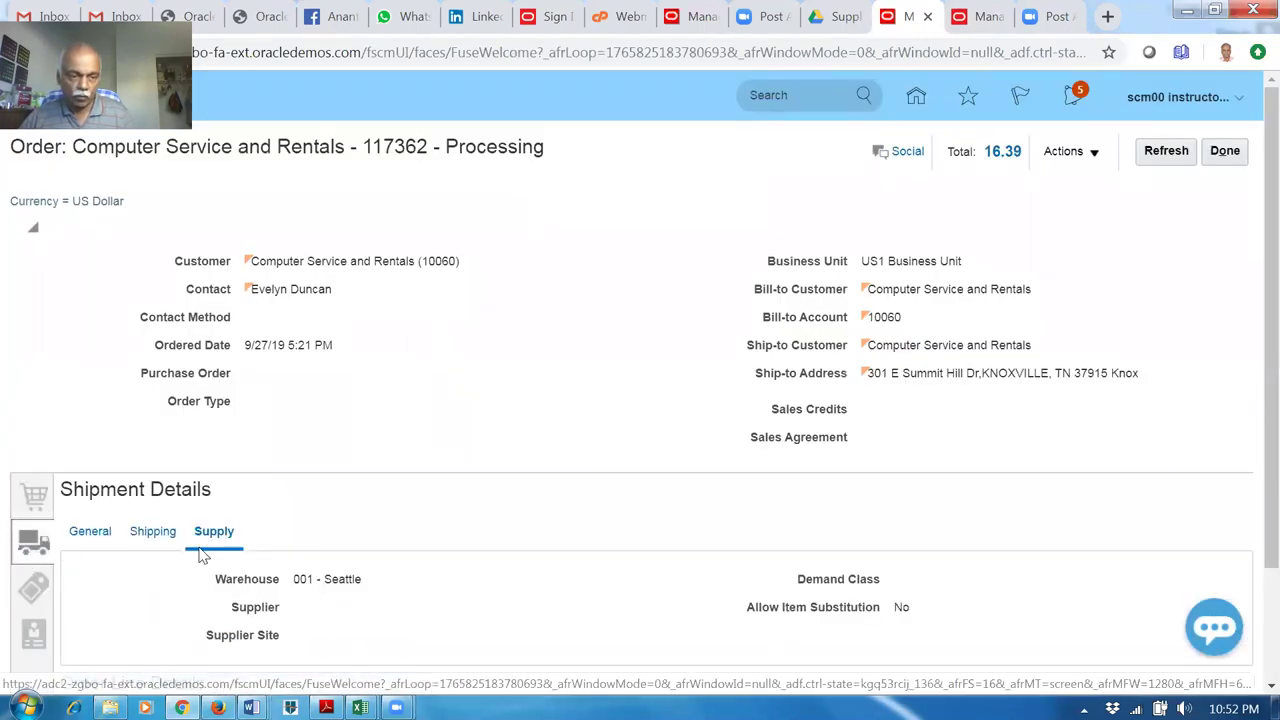
{"action": "left_click_drag", "start_coordinate": [300, 580], "coordinate": [397, 601]}
{"action": "left_click", "coordinate": [413, 521]}
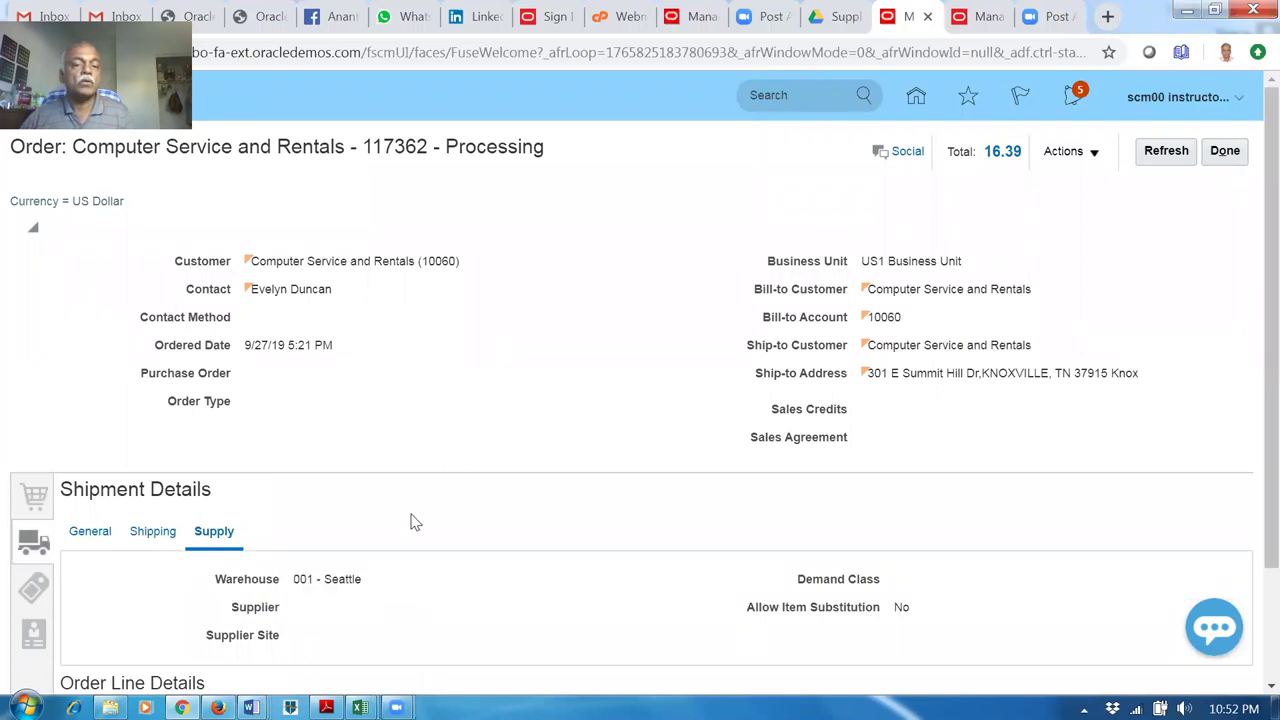
{"action": "left_click_drag", "start_coordinate": [296, 581], "coordinate": [362, 595]}
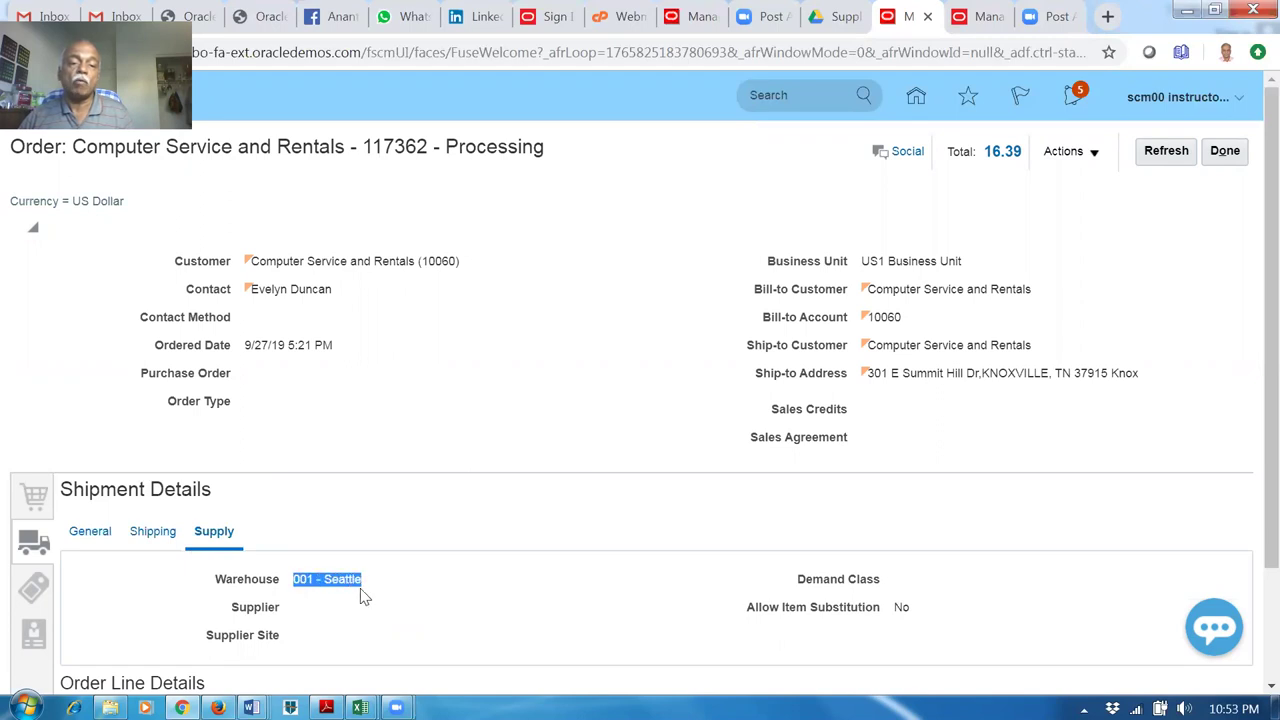
{"action": "left_click", "coordinate": [516, 437]}
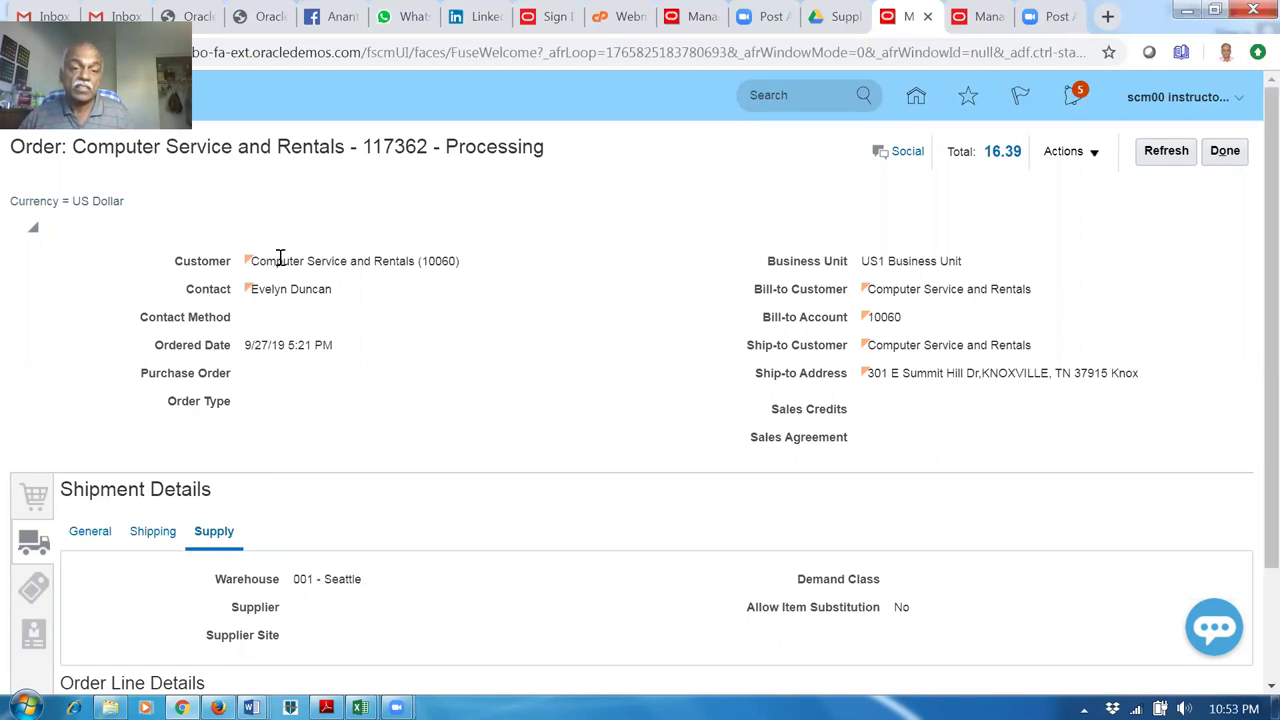
{"action": "left_click_drag", "start_coordinate": [280, 258], "coordinate": [471, 258]}
{"action": "left_click", "coordinate": [297, 579]}
{"action": "left_click_drag", "start_coordinate": [297, 579], "coordinate": [369, 583]}
{"action": "left_click", "coordinate": [443, 632]}
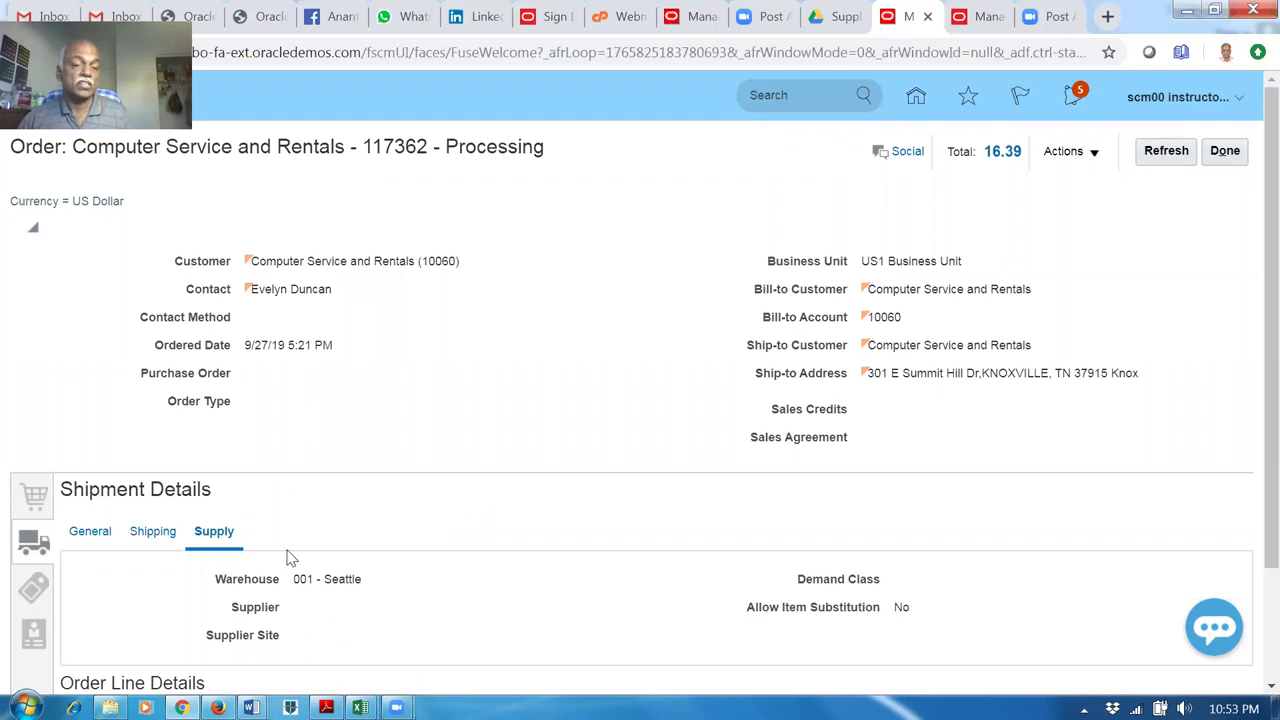
{"action": "left_click_drag", "start_coordinate": [300, 579], "coordinate": [356, 593]}
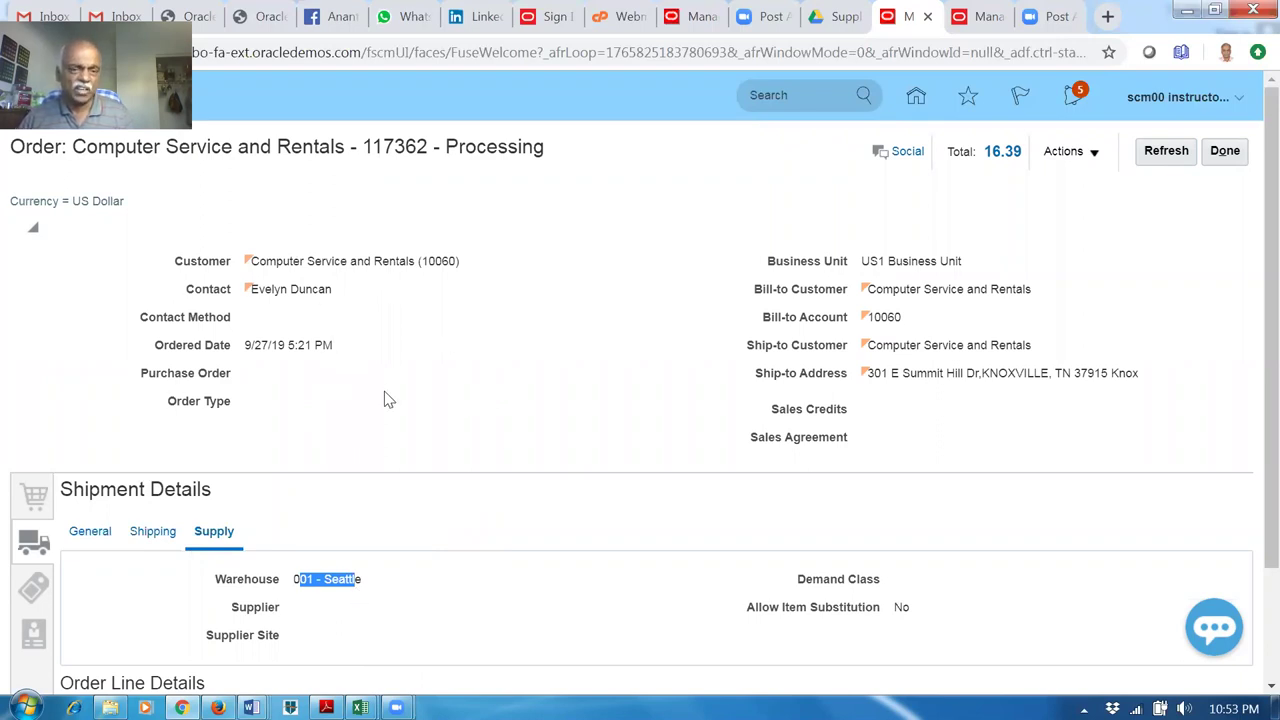
{"action": "left_click_drag", "start_coordinate": [259, 267], "coordinate": [432, 277]}
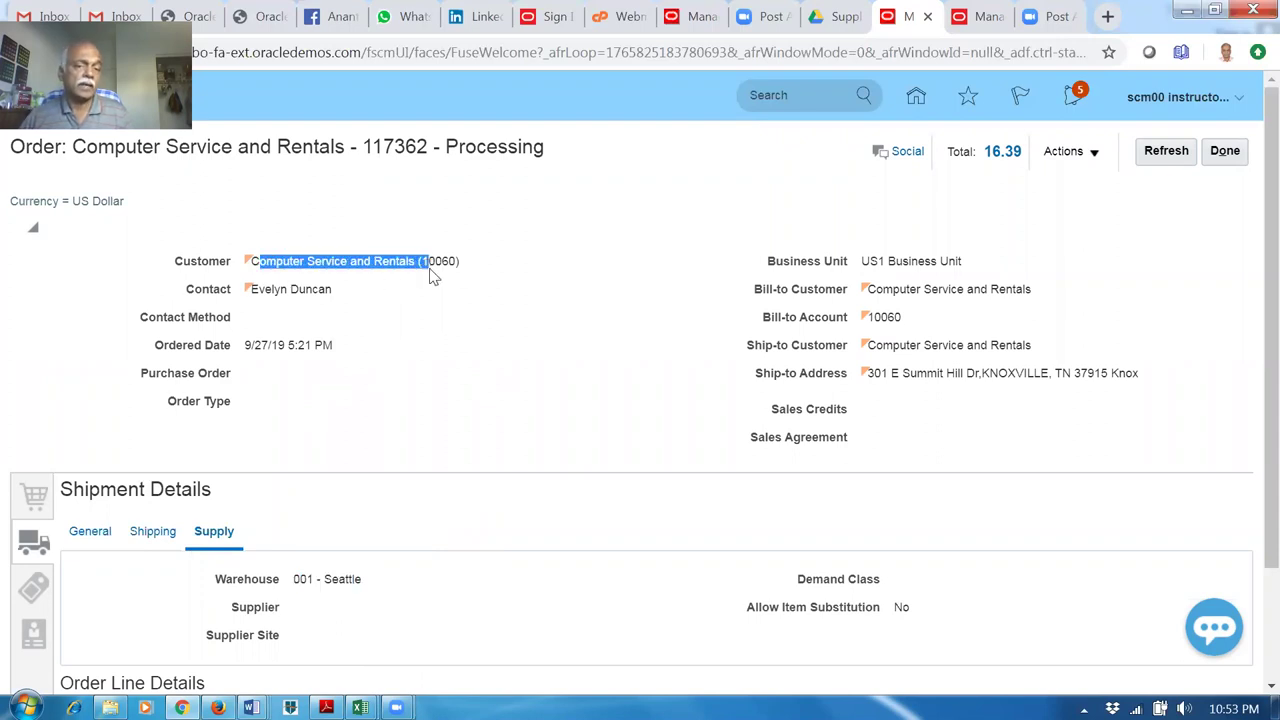
{"action": "left_click_drag", "start_coordinate": [306, 579], "coordinate": [351, 584]}
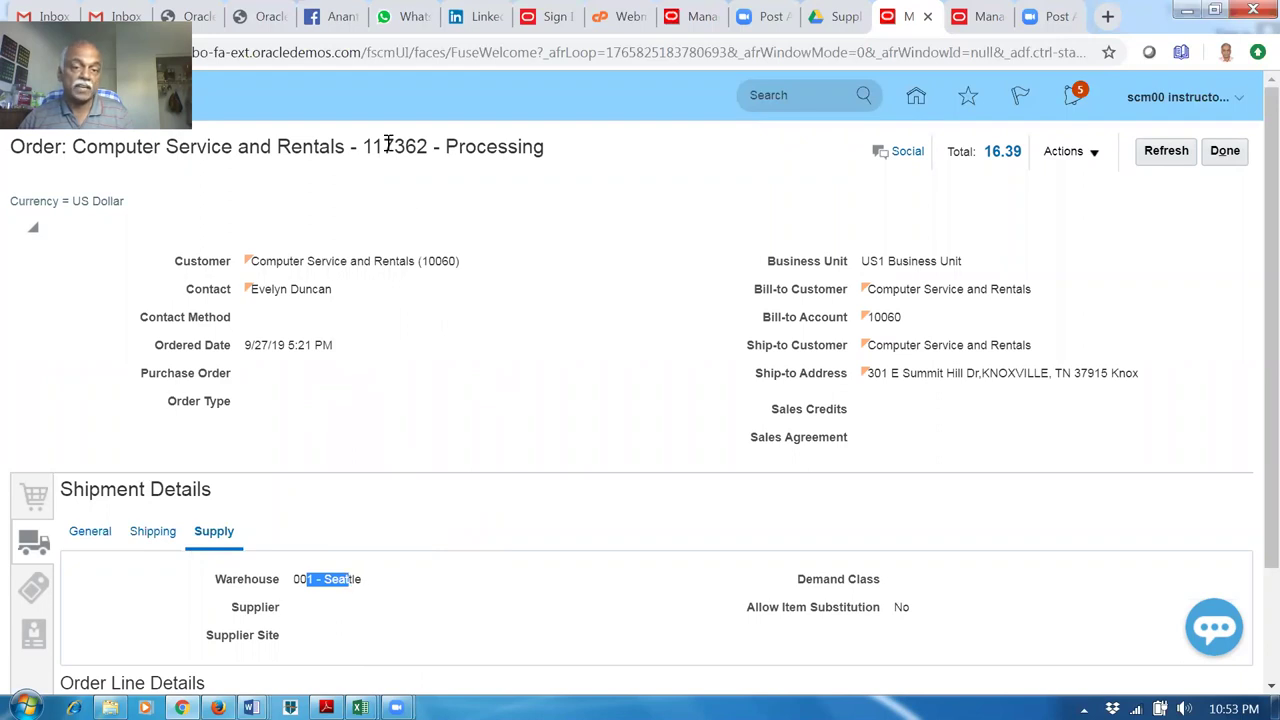
{"action": "left_click_drag", "start_coordinate": [383, 146], "coordinate": [417, 149]}
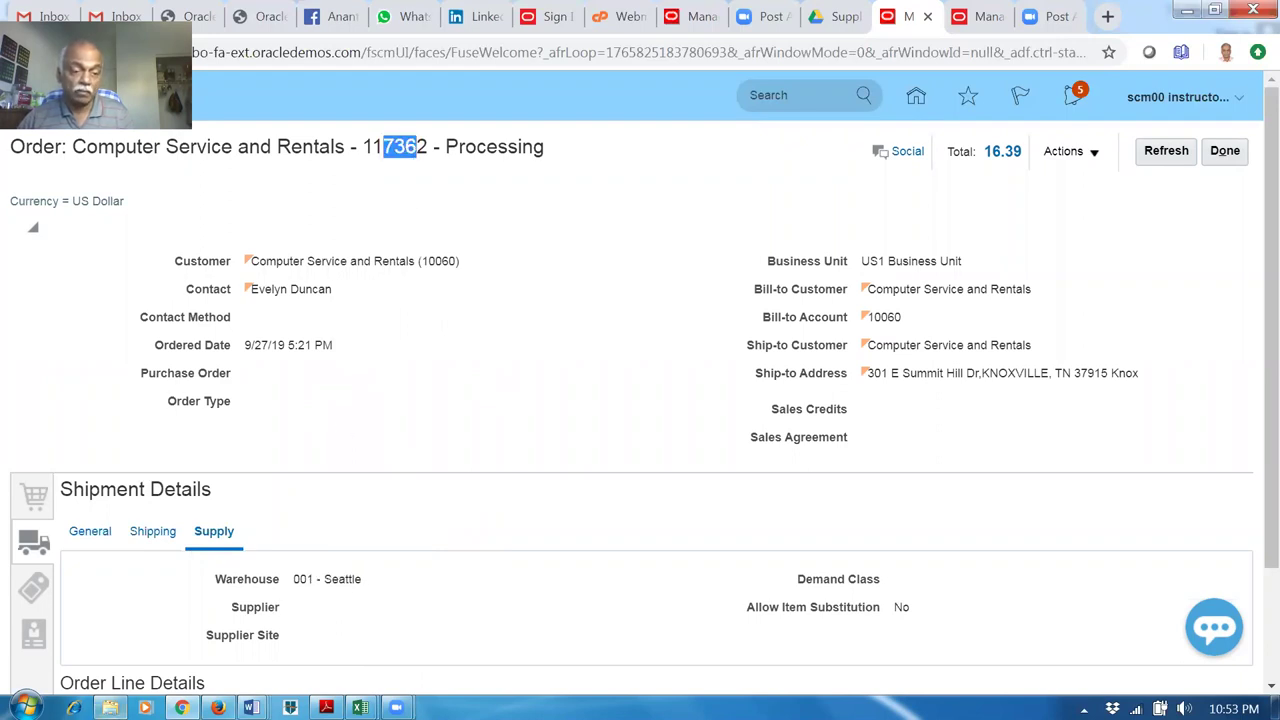
Open the Warehouse_Defaulting_Upon_Customer Word document from the Vodahost\Addl_Docs_Records folder on Local Disk (C:).
{"action": "left_click", "coordinate": [110, 707]}
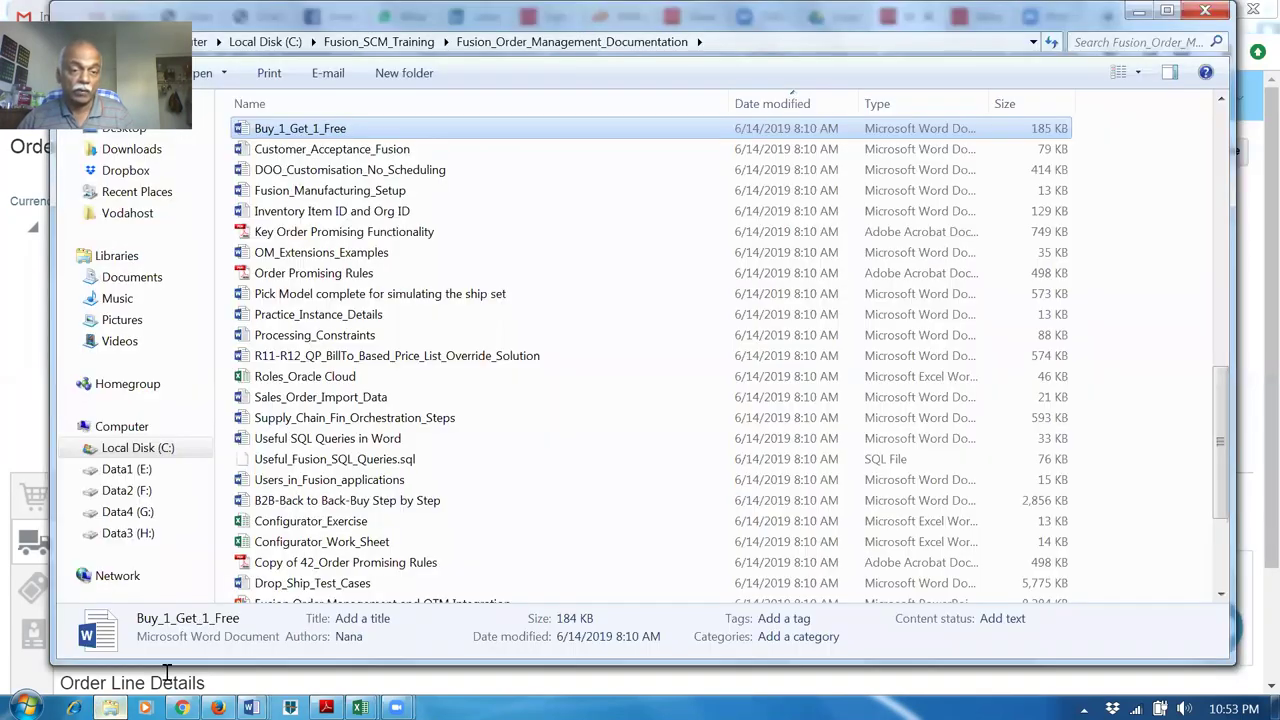
{"action": "left_click", "coordinate": [148, 450]}
{"action": "left_click", "coordinate": [400, 337]}
{"action": "key", "text": "v"}
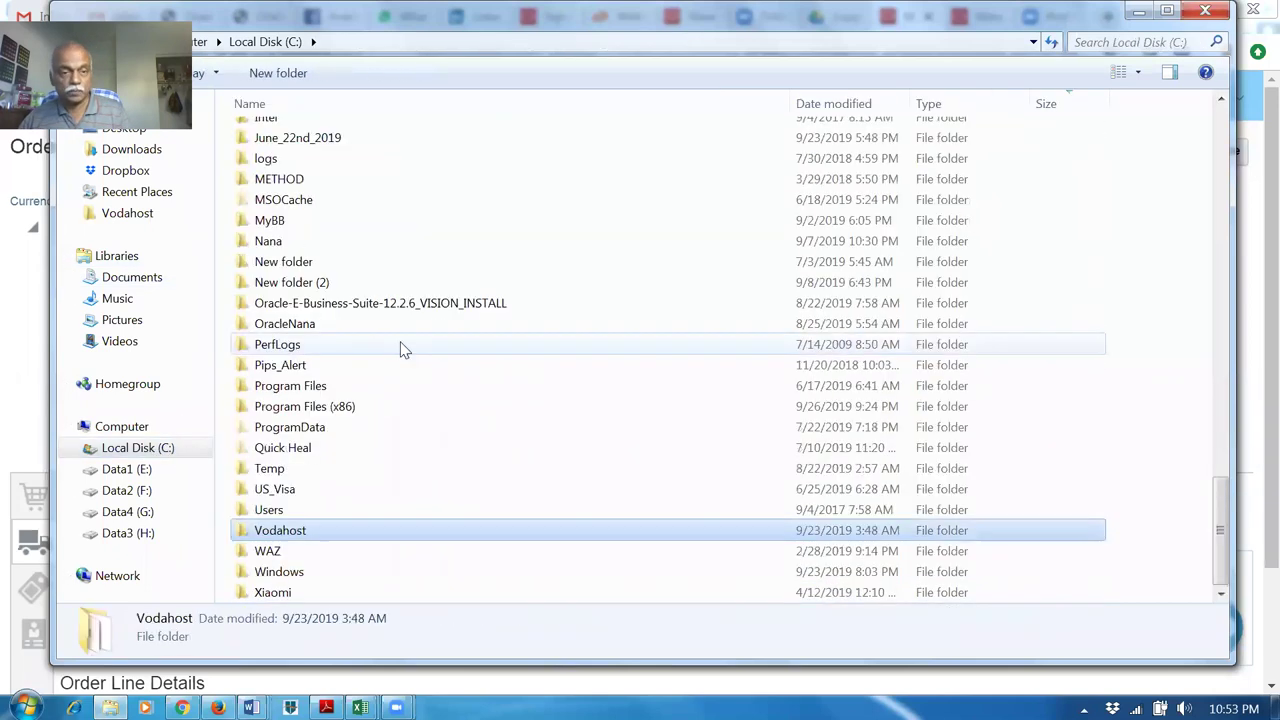
{"action": "key", "text": "Return"}
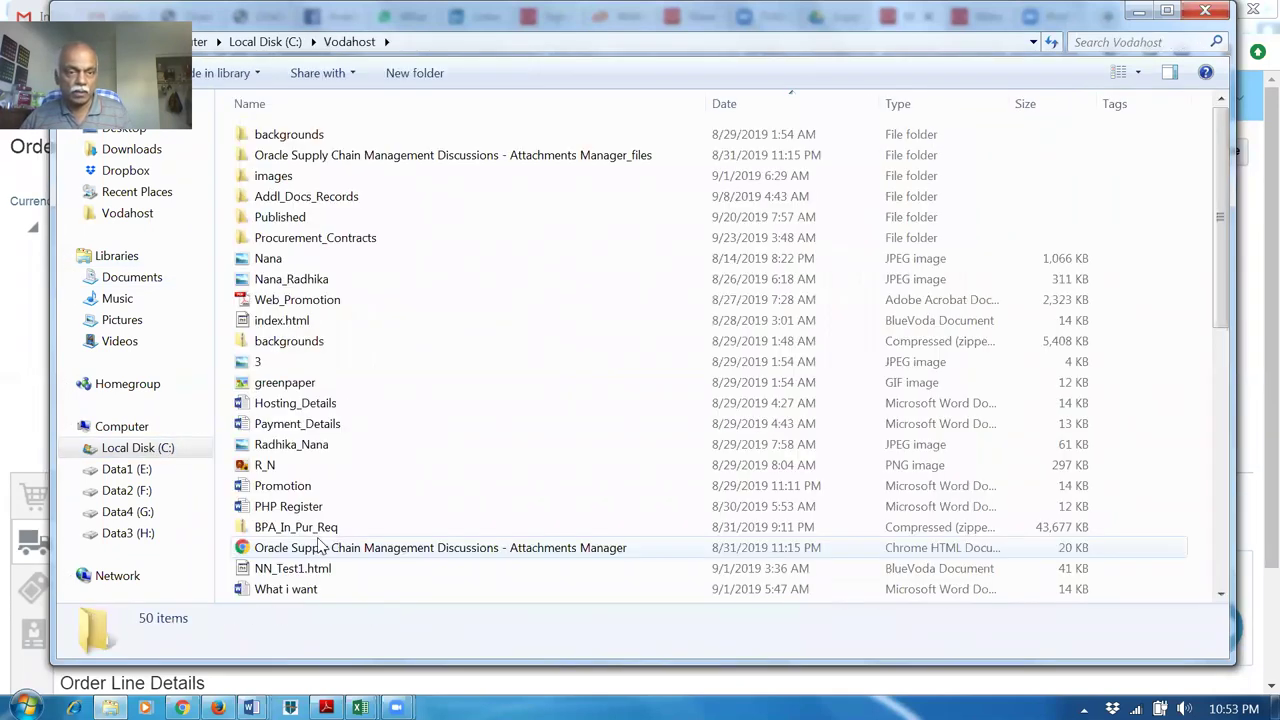
{"action": "double_click", "coordinate": [338, 200]}
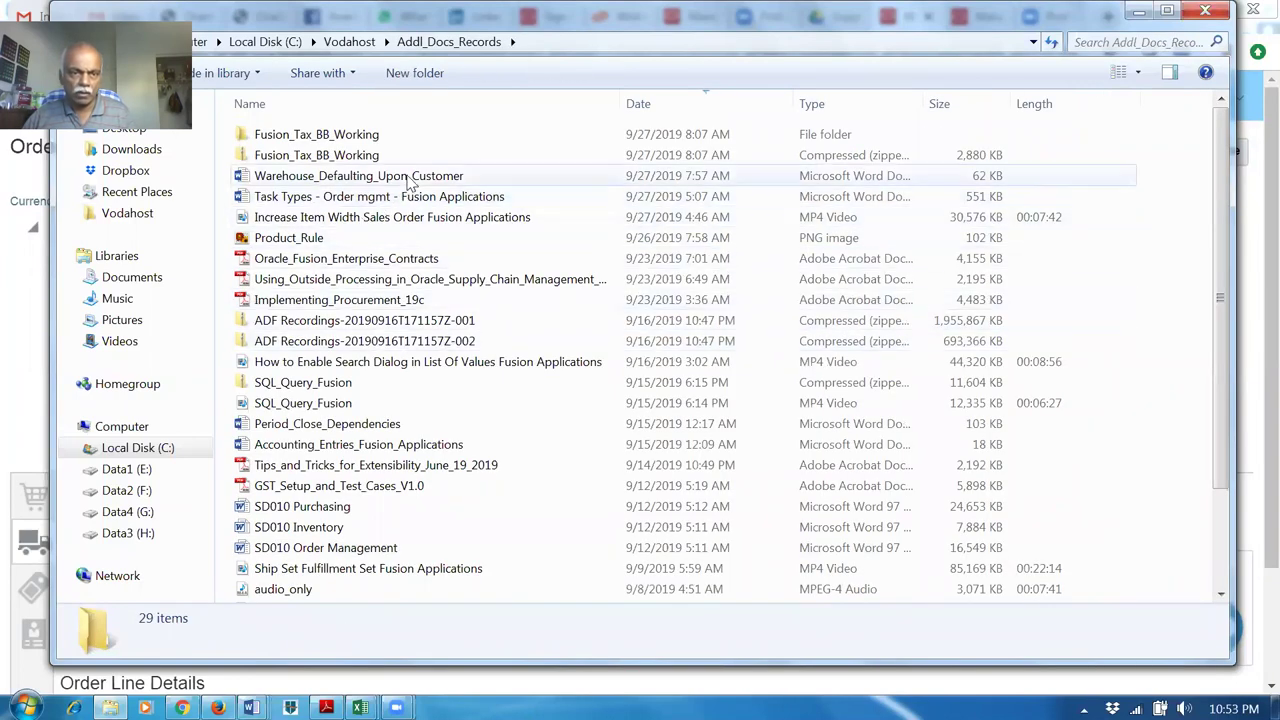
{"action": "left_click", "coordinate": [407, 178]}
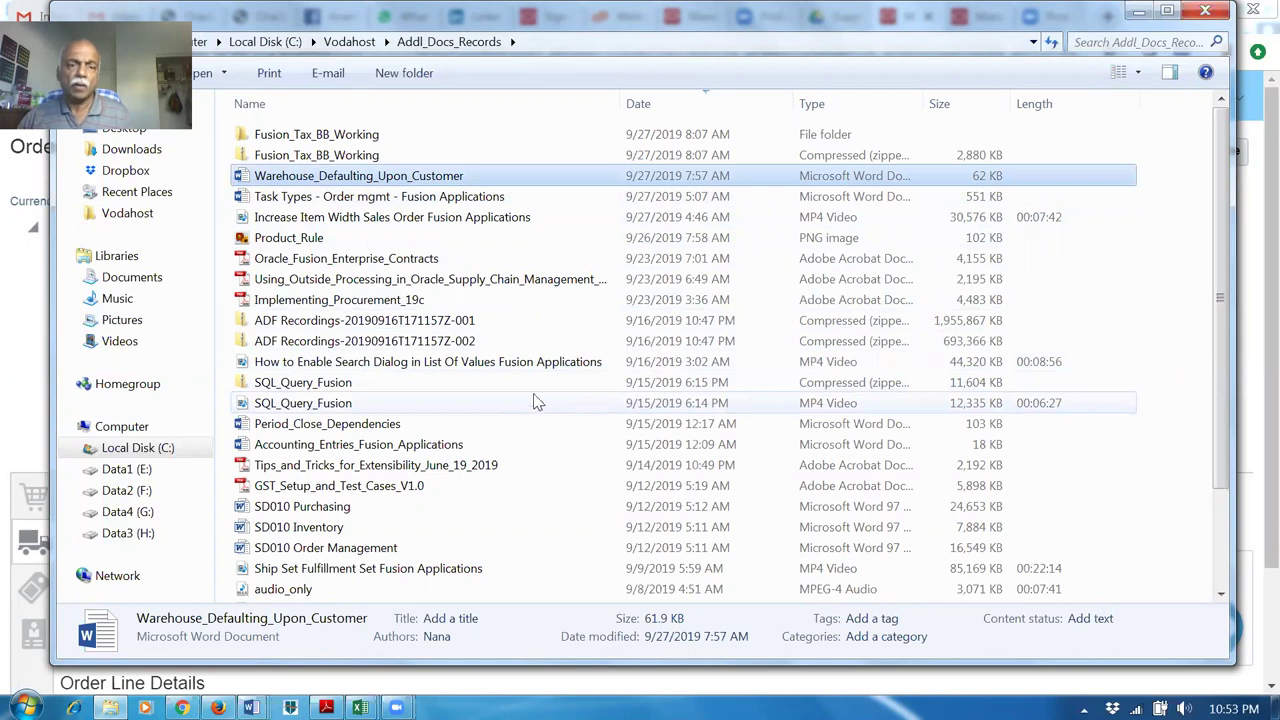
{"action": "double_click", "coordinate": [488, 179]}
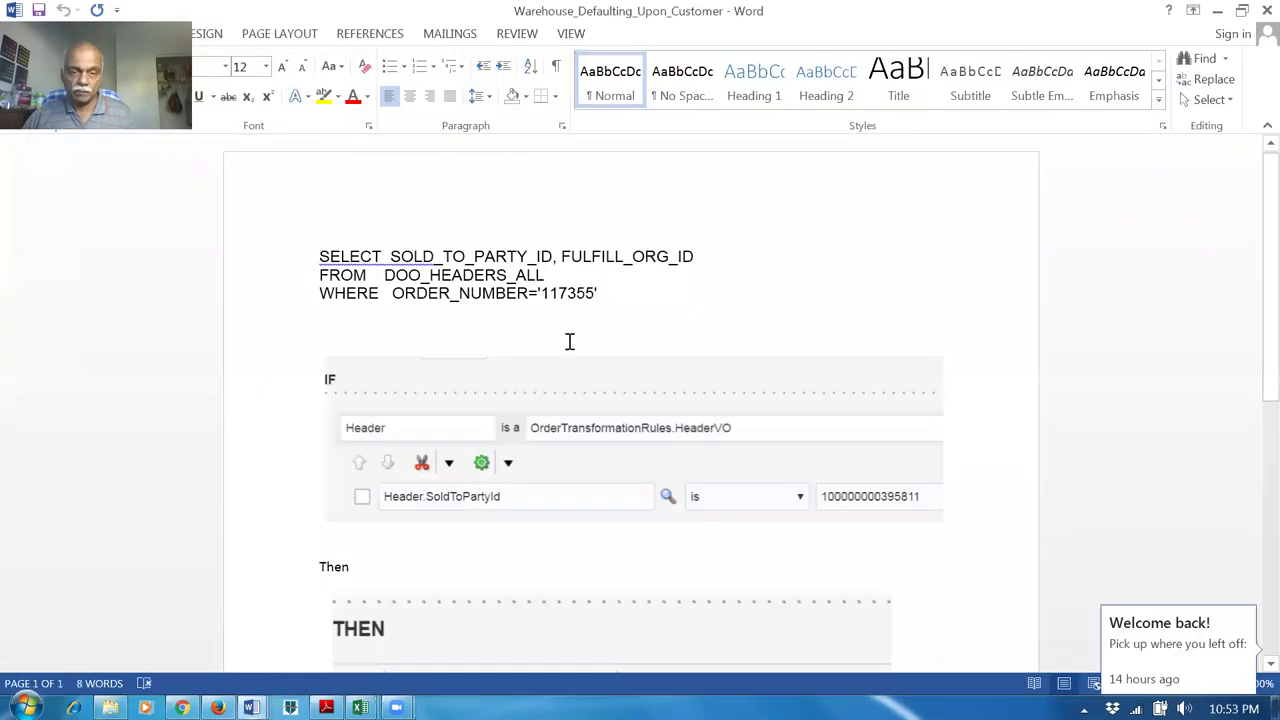
Review the SQL query on DOO_HEADERS_ALL and its SOLD_TO_PARTY_ID and FULFILL_ORG_ID columns in the document.
{"action": "left_click", "coordinate": [569, 343]}
{"action": "left_click_drag", "start_coordinate": [270, 263], "coordinate": [264, 294]}
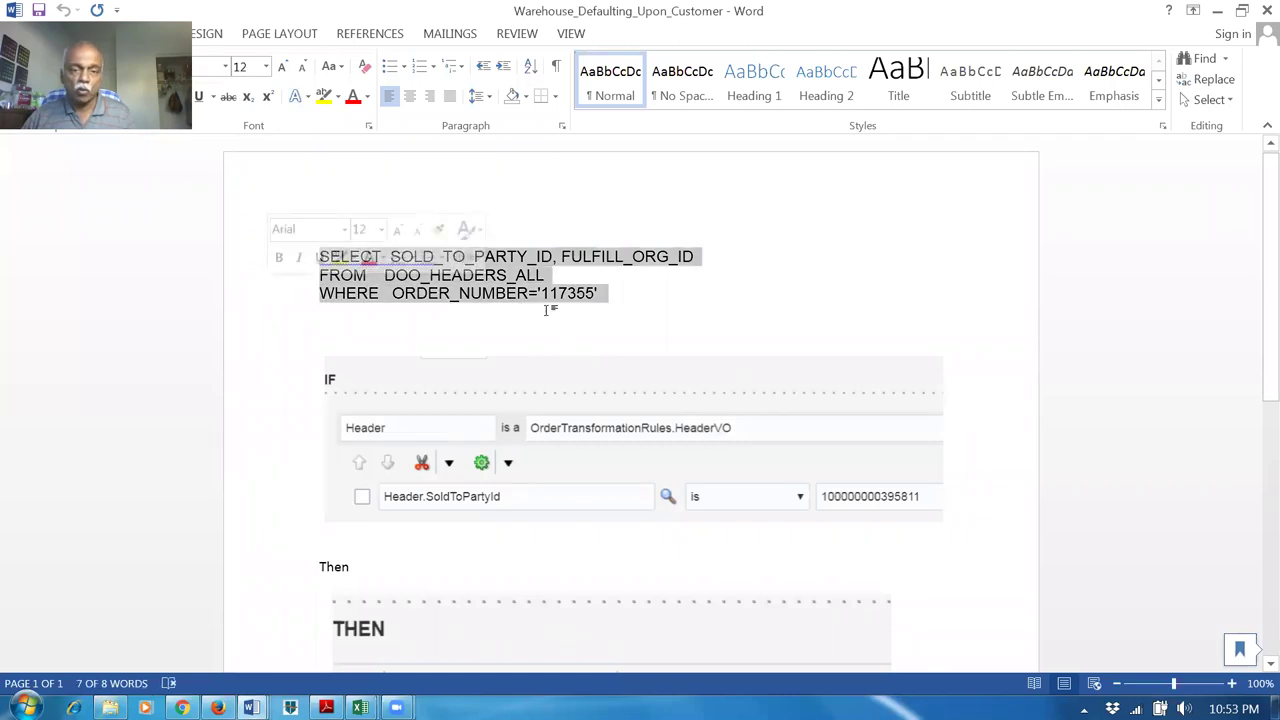
{"action": "left_click", "coordinate": [614, 306]}
{"action": "left_click_drag", "start_coordinate": [391, 256], "coordinate": [688, 260]}
{"action": "left_click", "coordinate": [667, 315]}
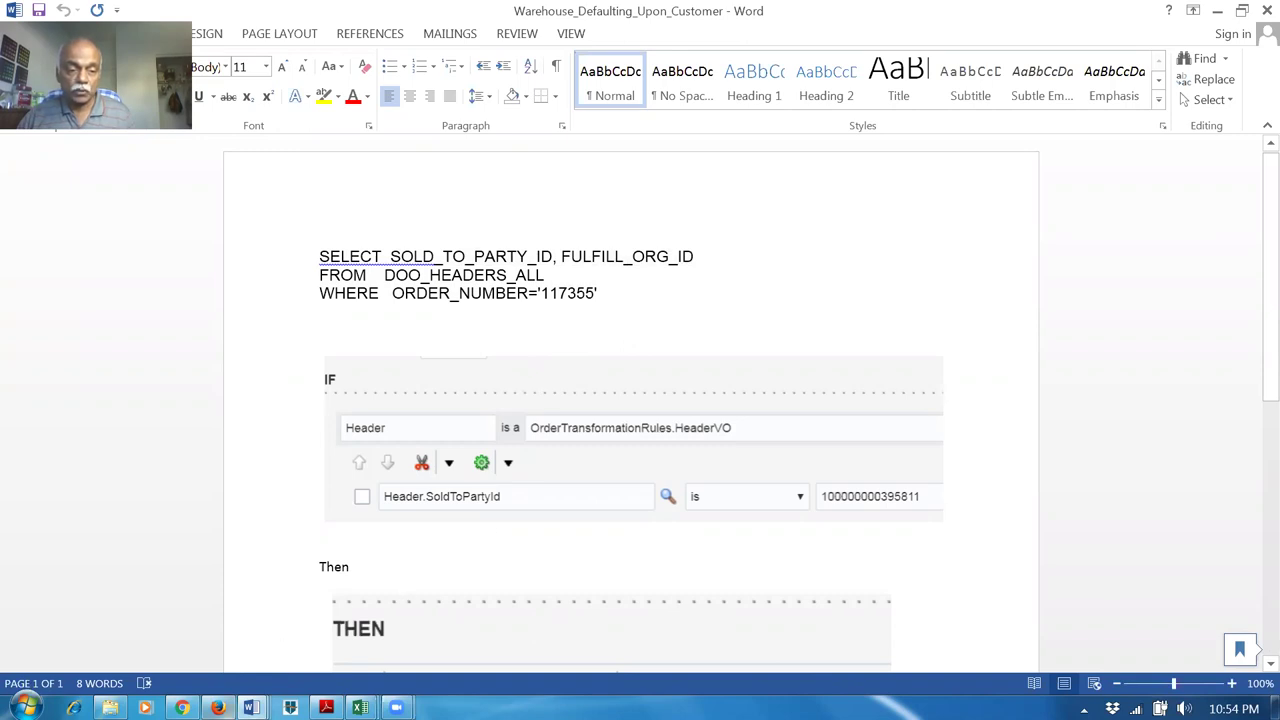
Switch back to the submitted sales order in Chrome, close it and start creating a new order.
{"action": "left_click", "coordinate": [182, 708]}
{"action": "left_click", "coordinate": [1228, 150]}
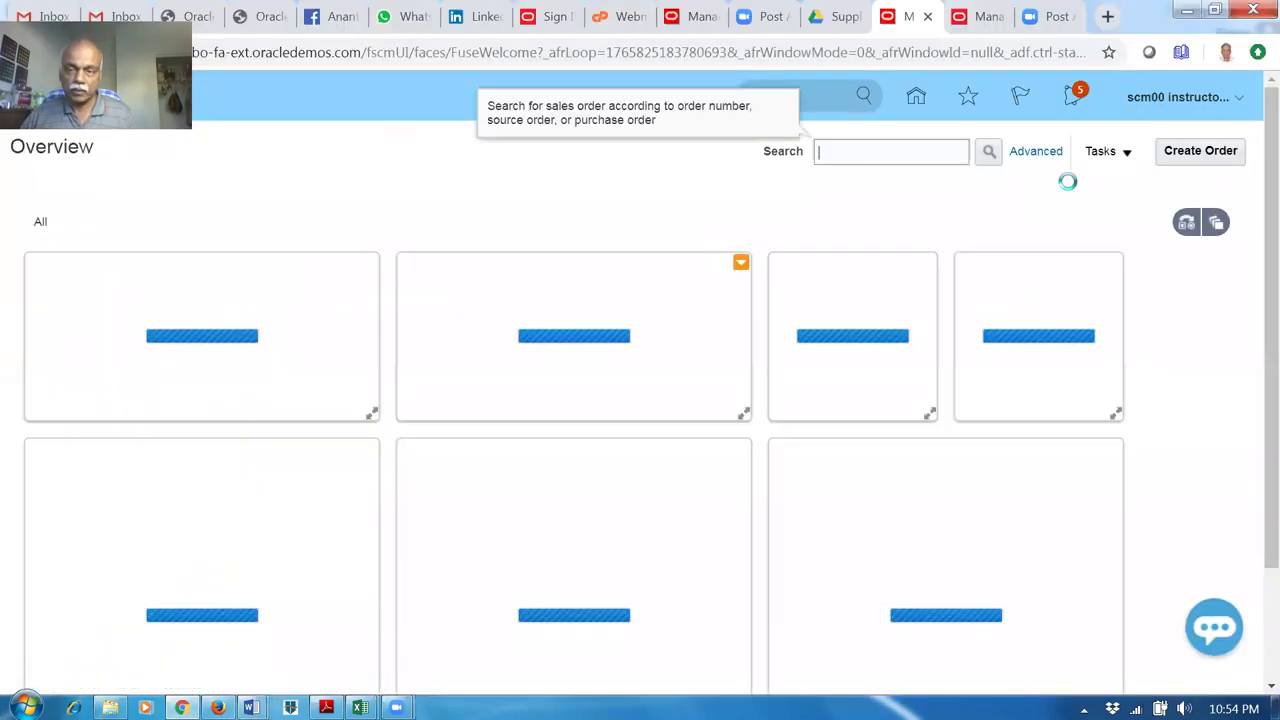
{"action": "left_click", "coordinate": [1200, 150]}
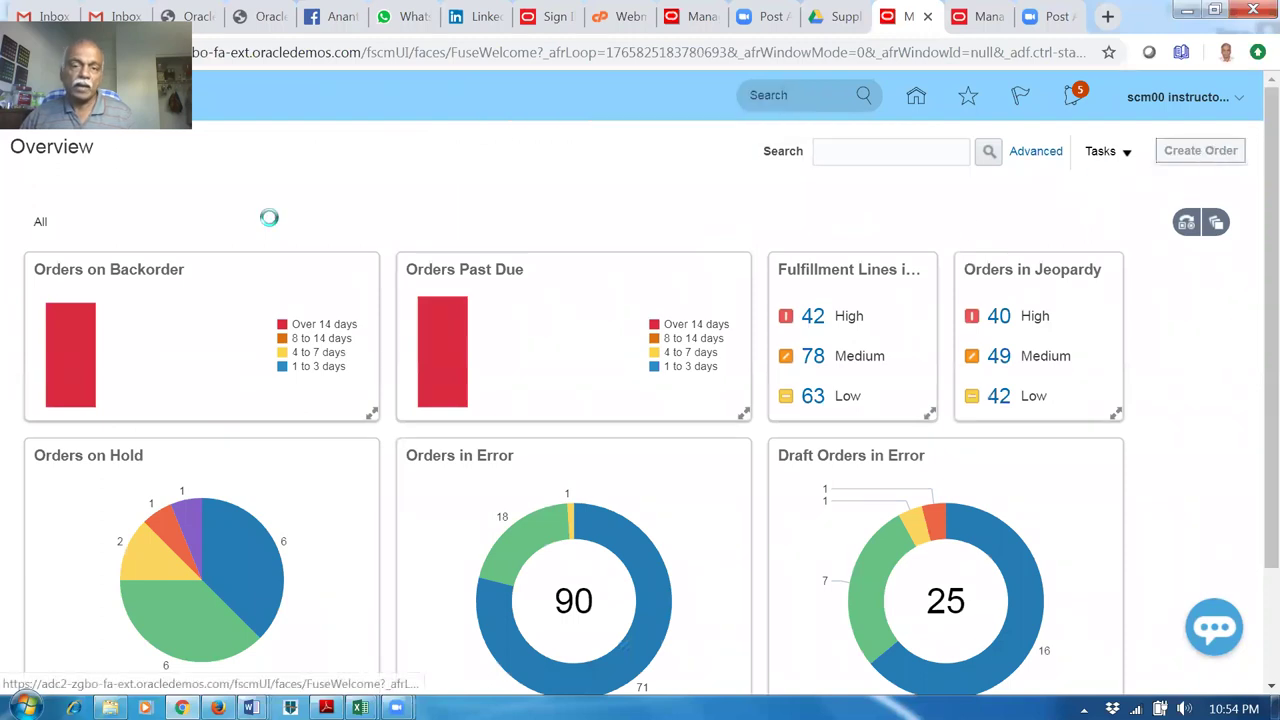
Set the new order's business unit to US1 Business Unit and its customer to ABC Application Software.
{"action": "left_click", "coordinate": [952, 274]}
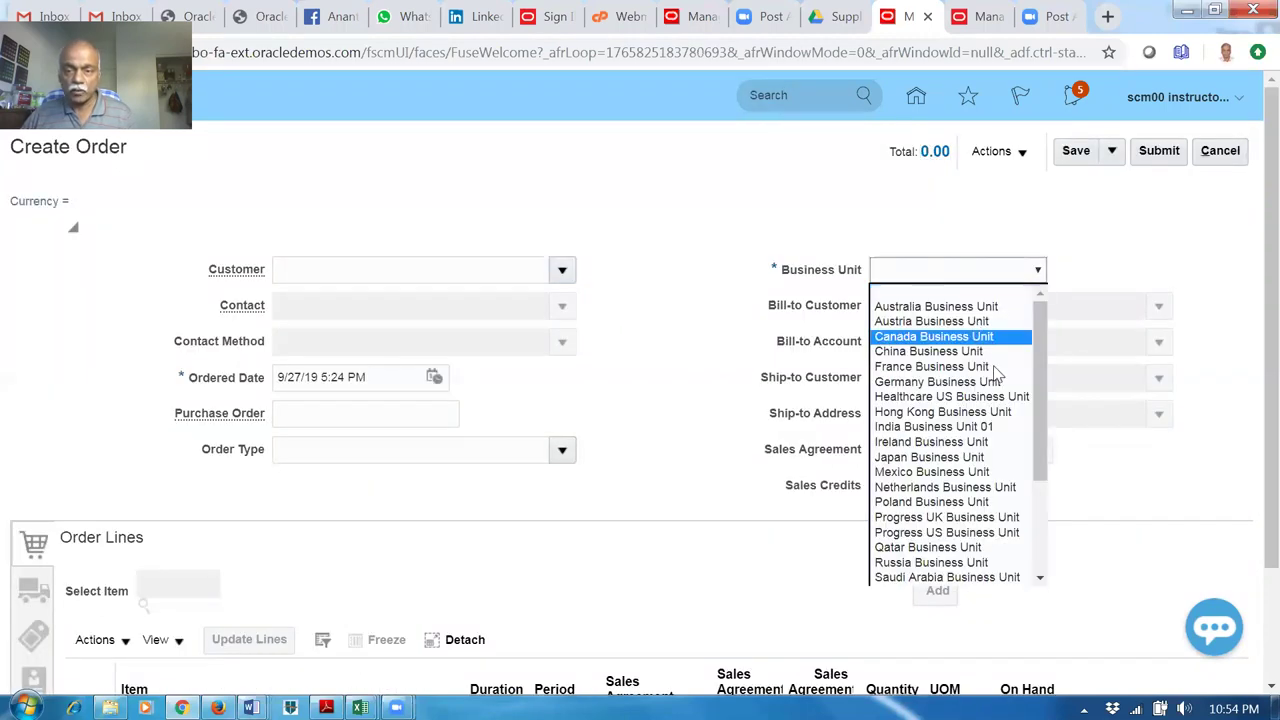
{"action": "left_click_drag", "start_coordinate": [1041, 486], "coordinate": [1036, 531]}
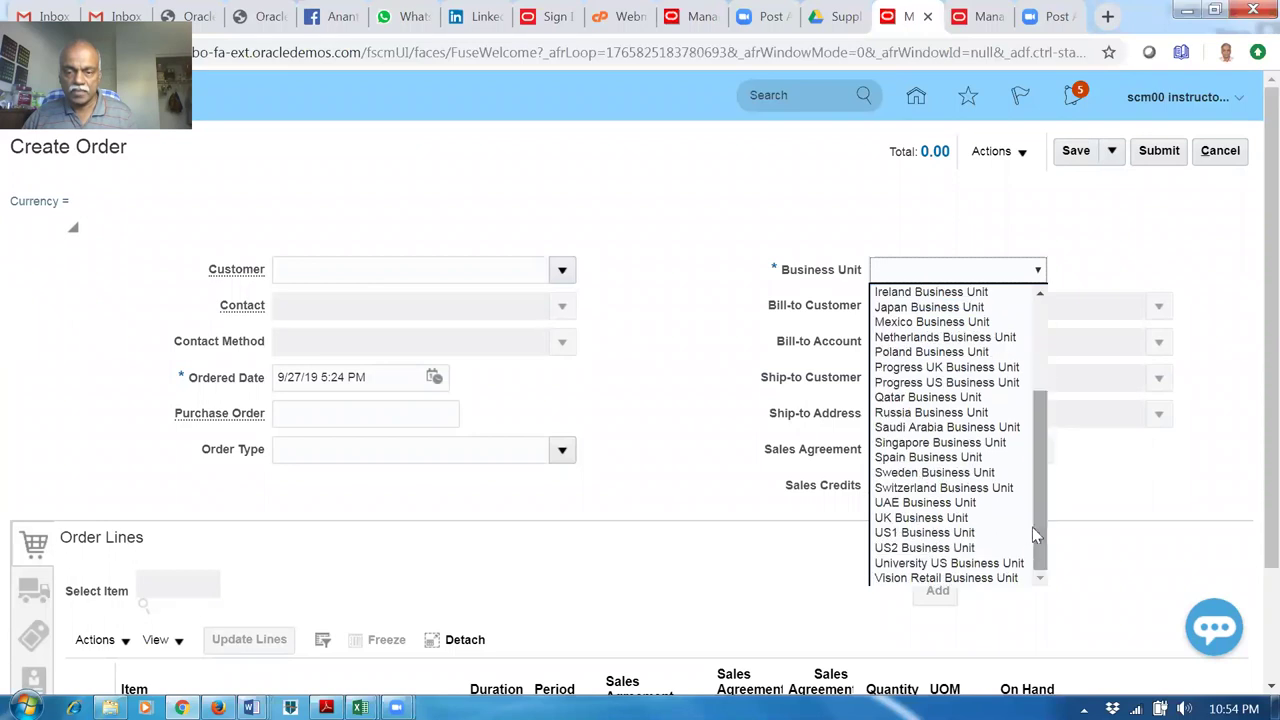
{"action": "left_click", "coordinate": [929, 535]}
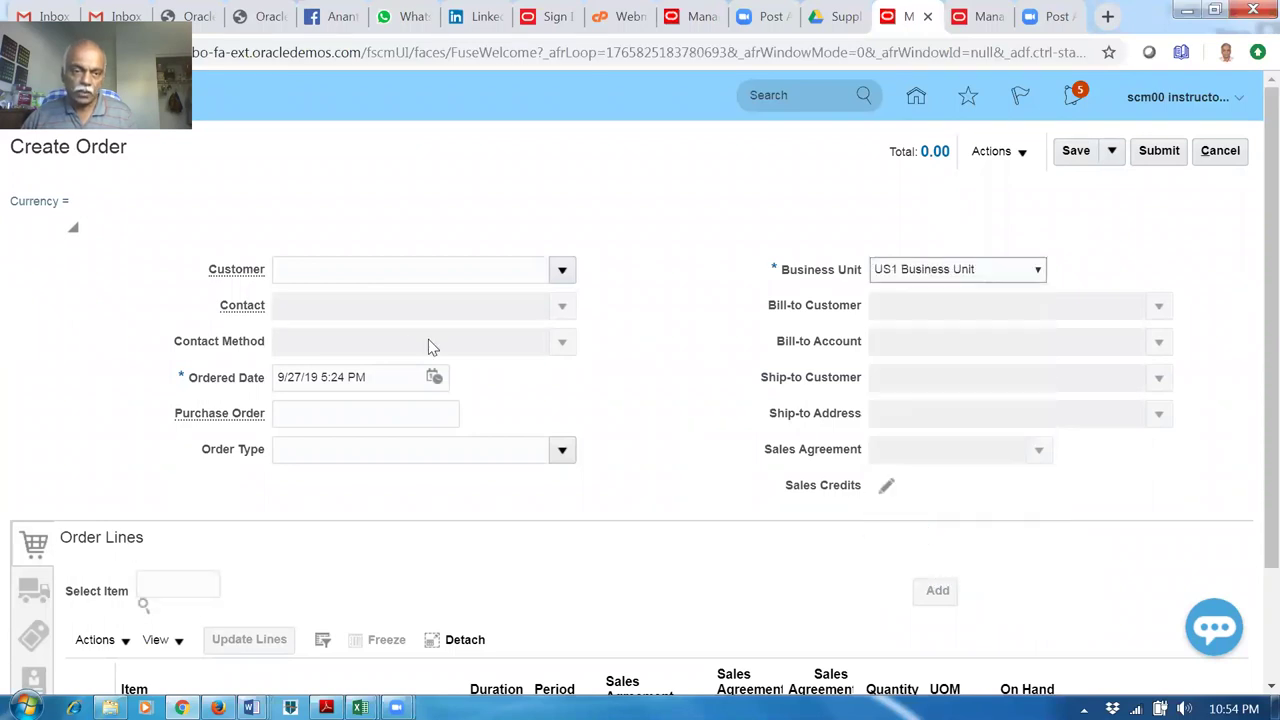
{"action": "left_click", "coordinate": [371, 262]}
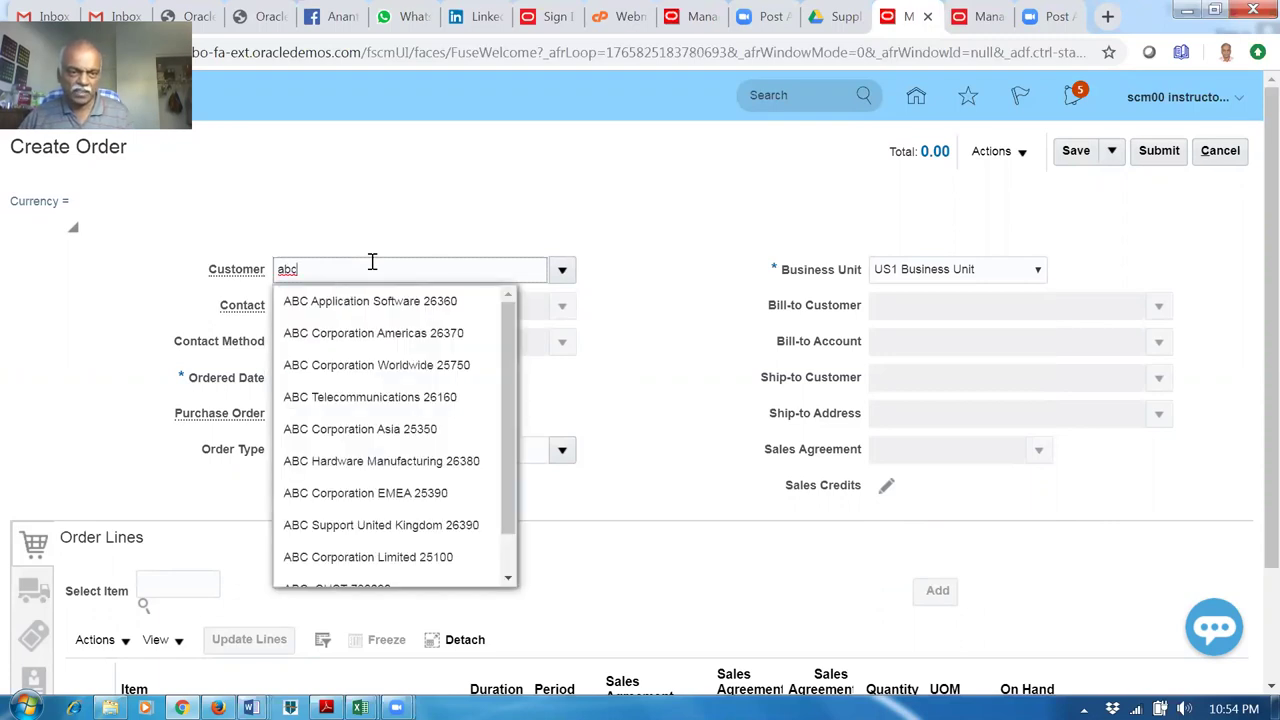
{"action": "left_click", "coordinate": [380, 299]}
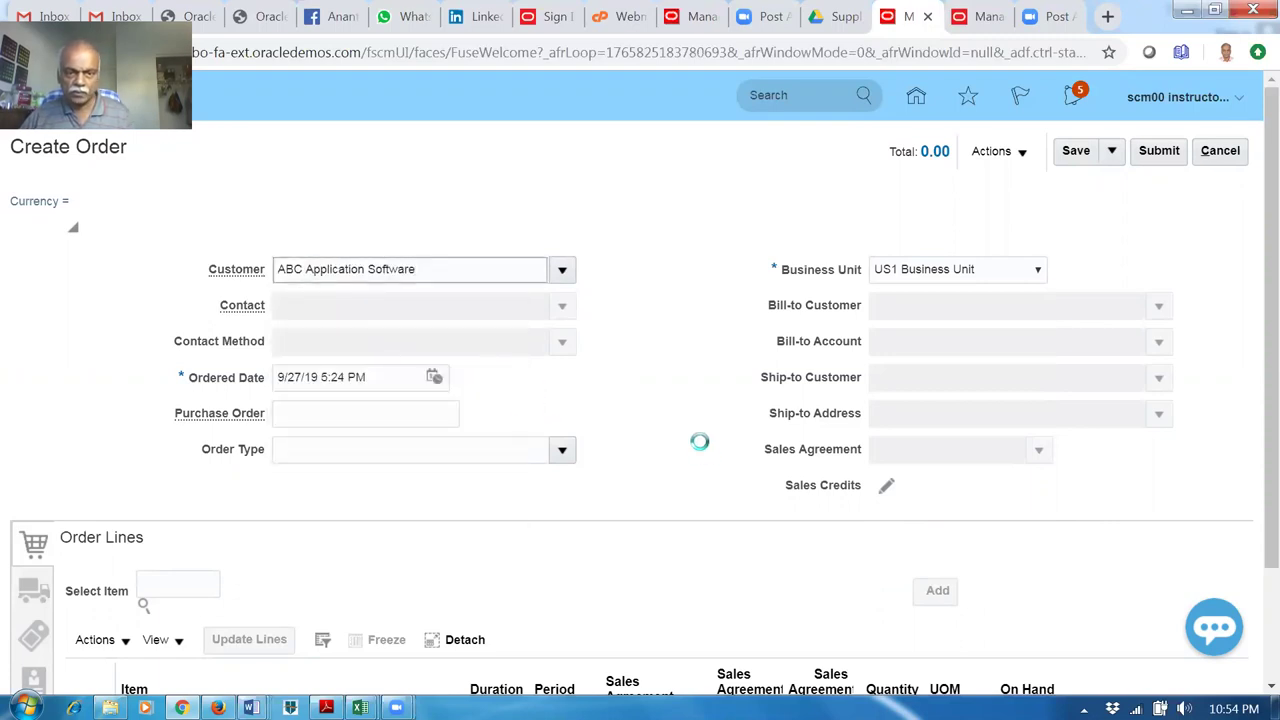
Set the warehouse to 002 - Atlanta in the order's supply shipment details and save the order.
{"action": "scroll", "coordinate": [686, 440], "scroll_direction": "down", "scroll_amount": 3}
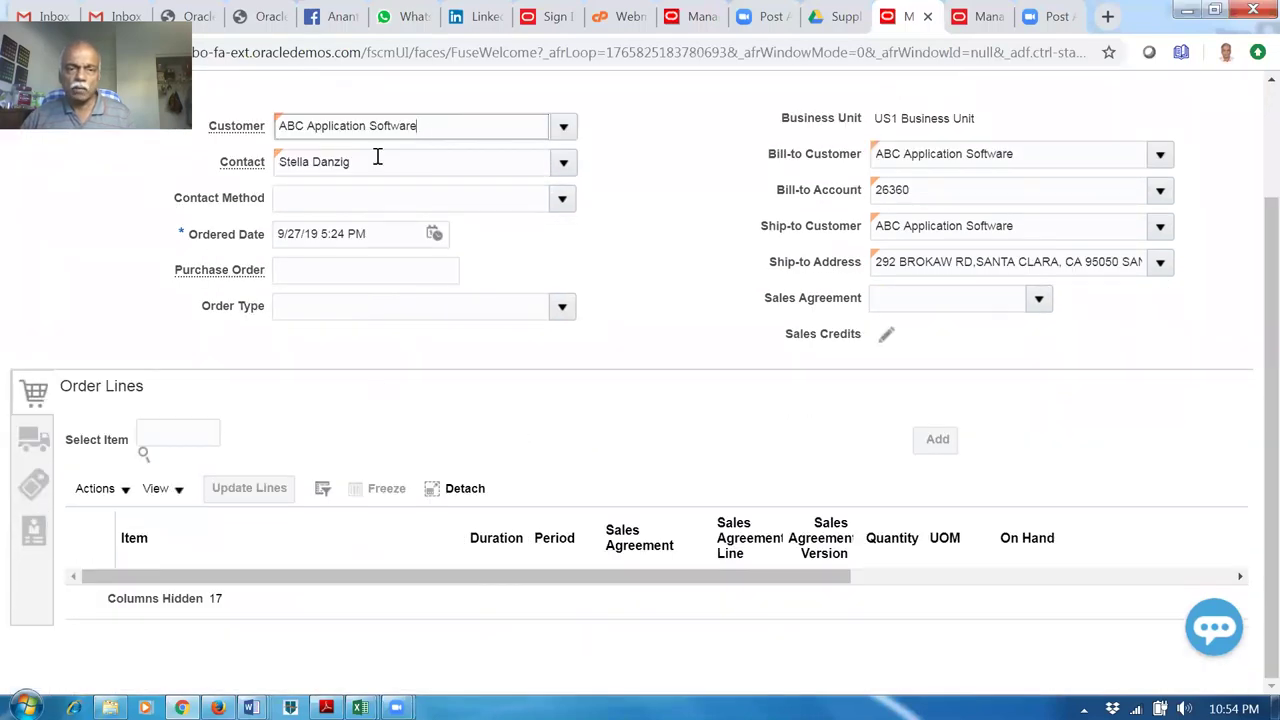
{"action": "left_click", "coordinate": [33, 443]}
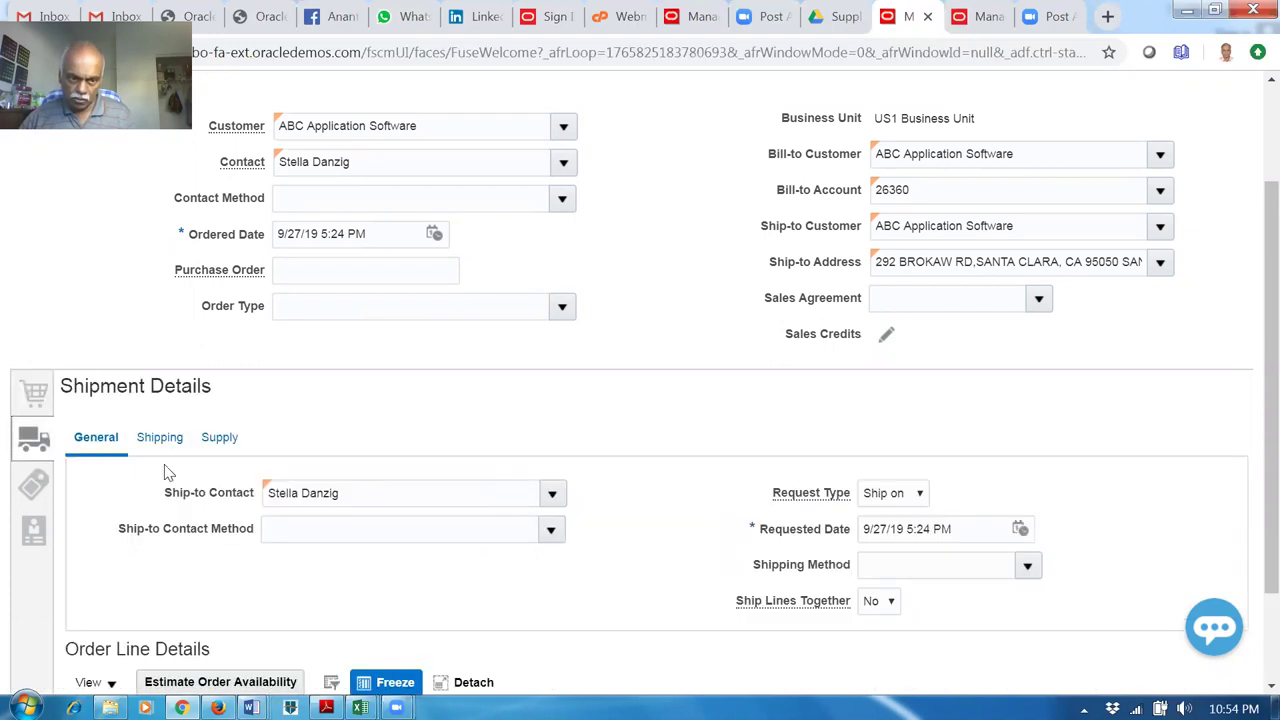
{"action": "left_click", "coordinate": [220, 437]}
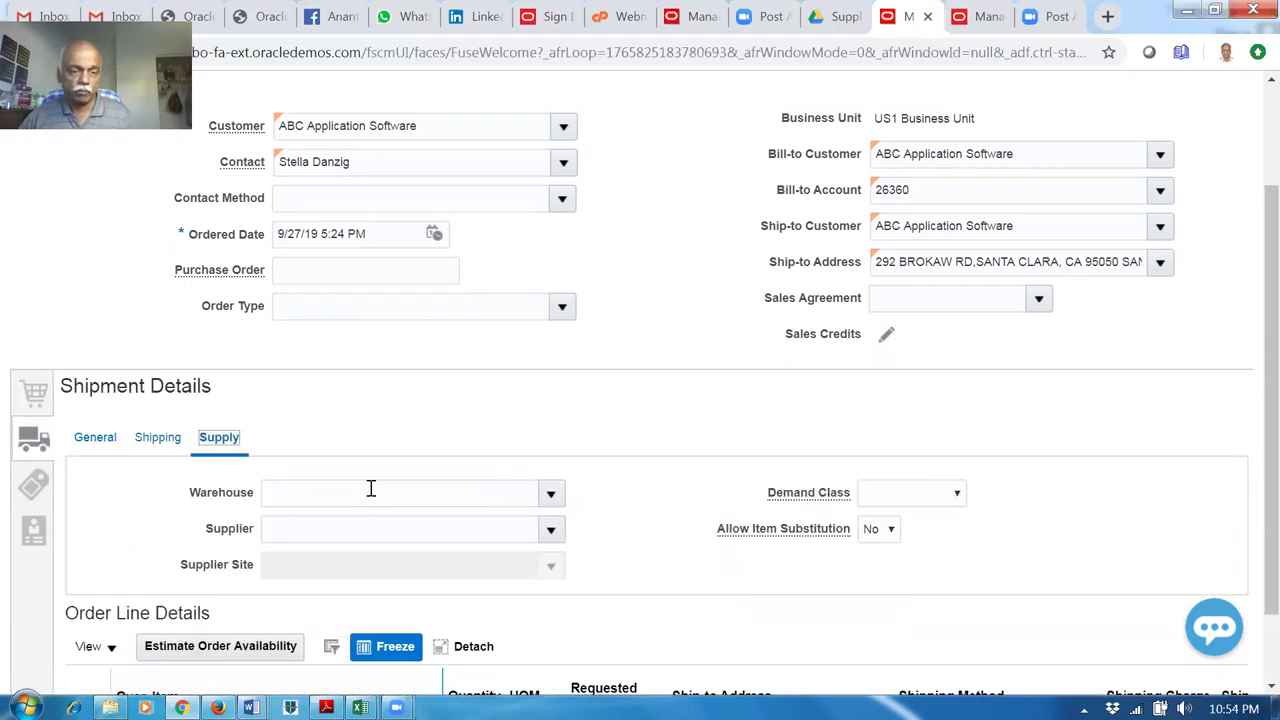
{"action": "left_click", "coordinate": [366, 491]}
{"action": "type", "text": "002"}
{"action": "key", "text": "Tab"}
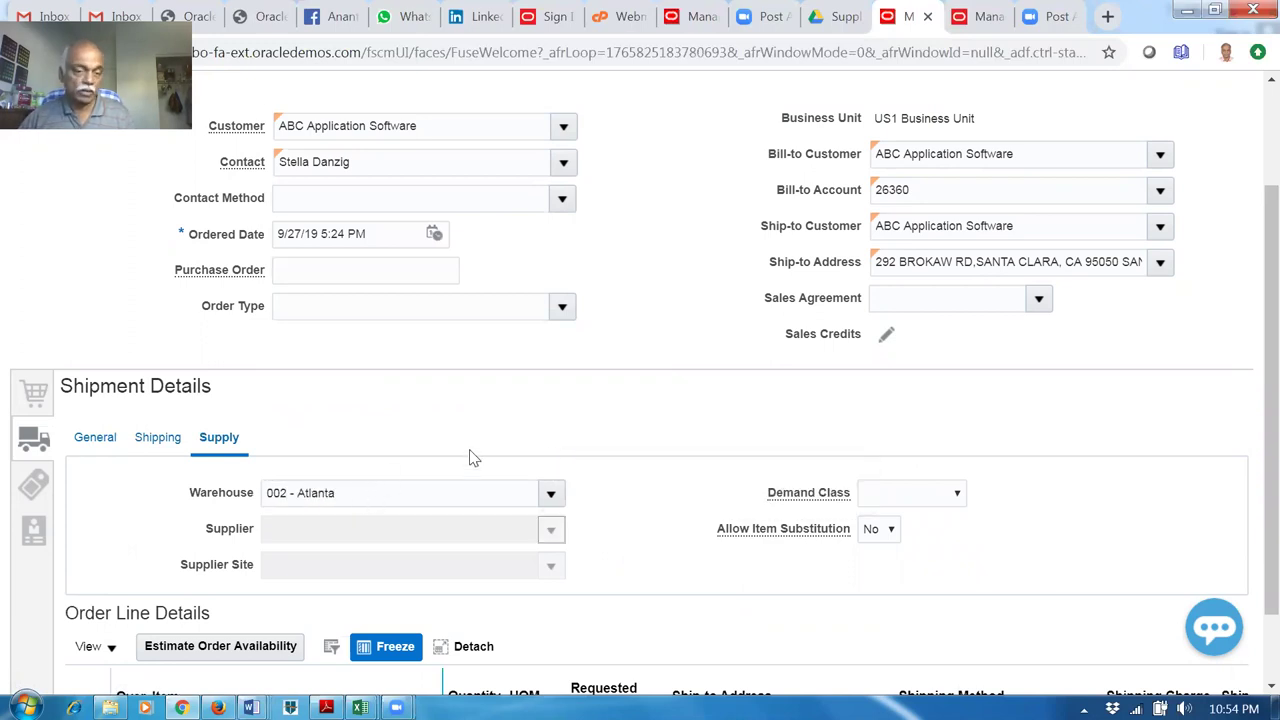
{"action": "scroll", "coordinate": [470, 455], "scroll_direction": "up", "scroll_amount": 3}
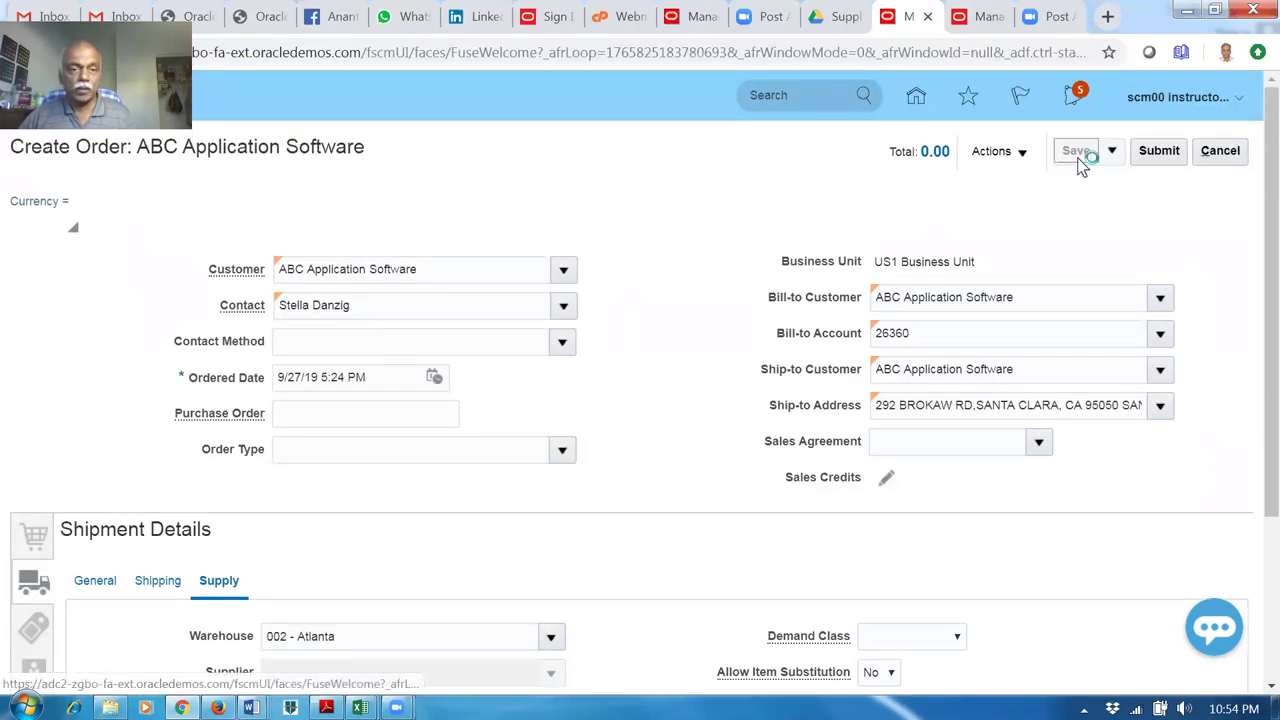
{"action": "left_click", "coordinate": [1080, 157]}
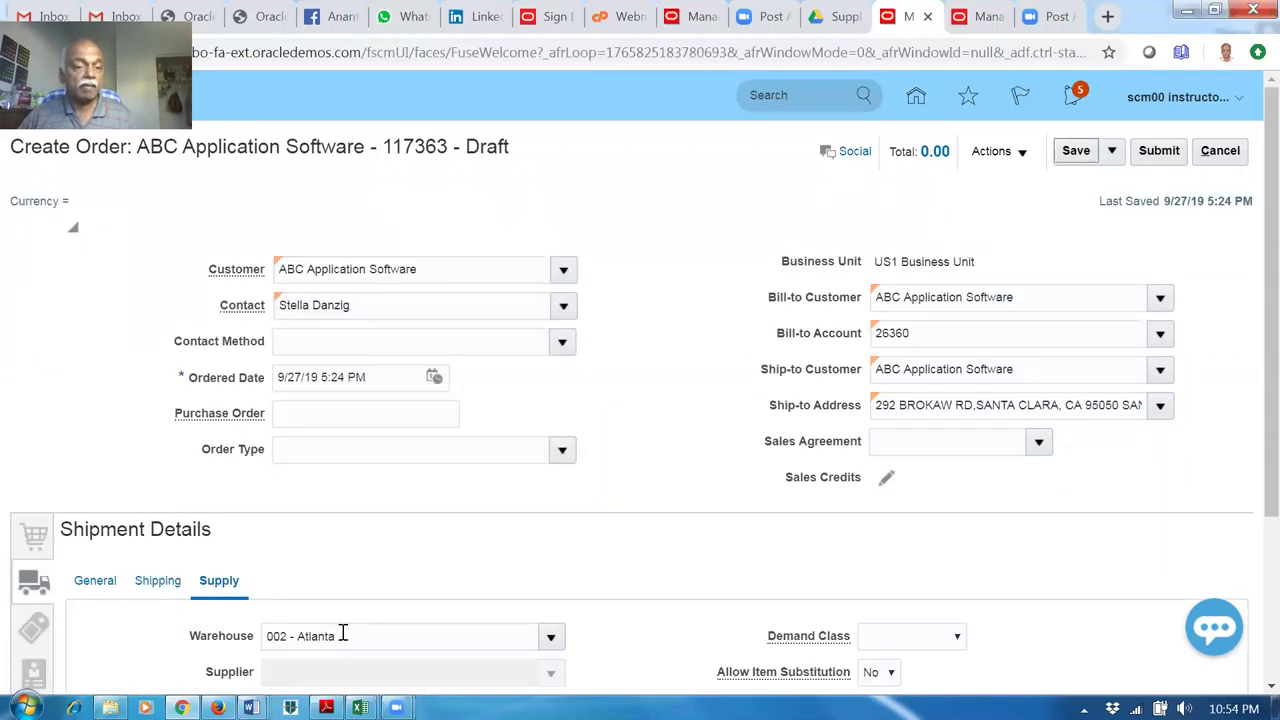
Check the order number of the saved draft in the page heading.
{"action": "left_click_drag", "start_coordinate": [387, 146], "coordinate": [432, 185]}
{"action": "left_click", "coordinate": [401, 150]}
{"action": "double_click", "coordinate": [401, 150]}
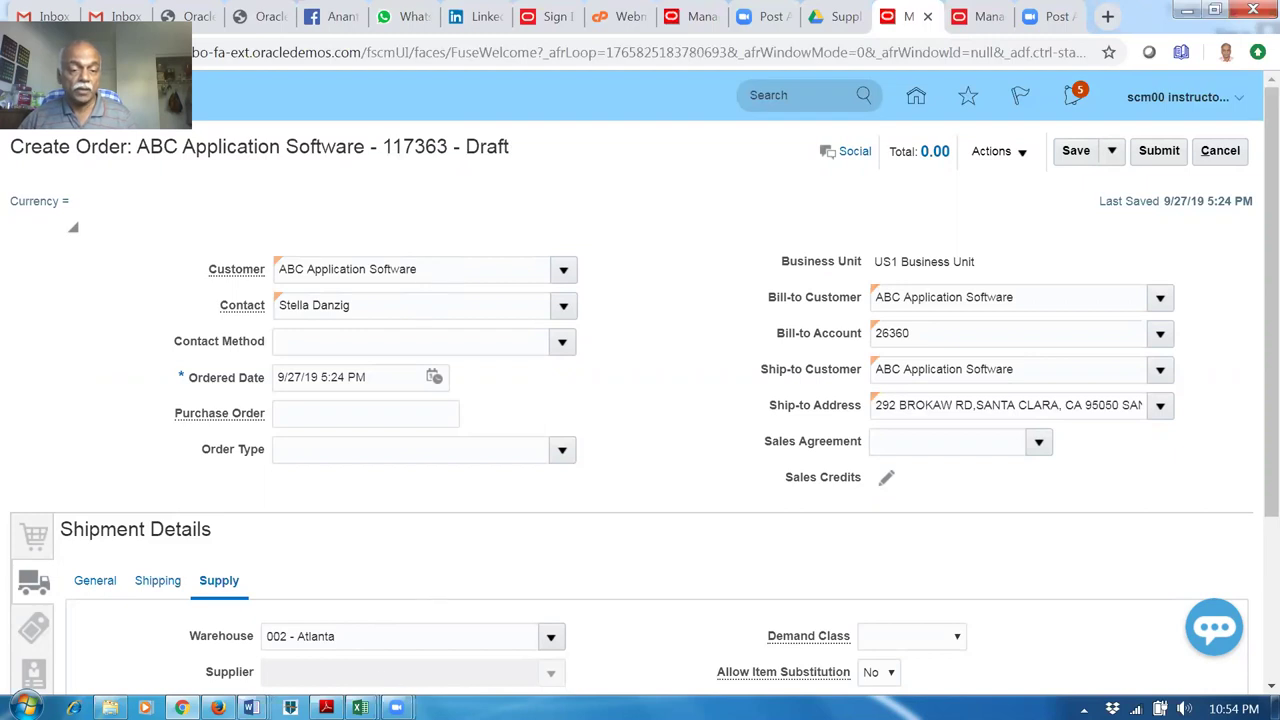
Switch to the Book4 Excel workbook with the earlier query output and close it without saving.
{"action": "mouse_move", "coordinate": [360, 705]}
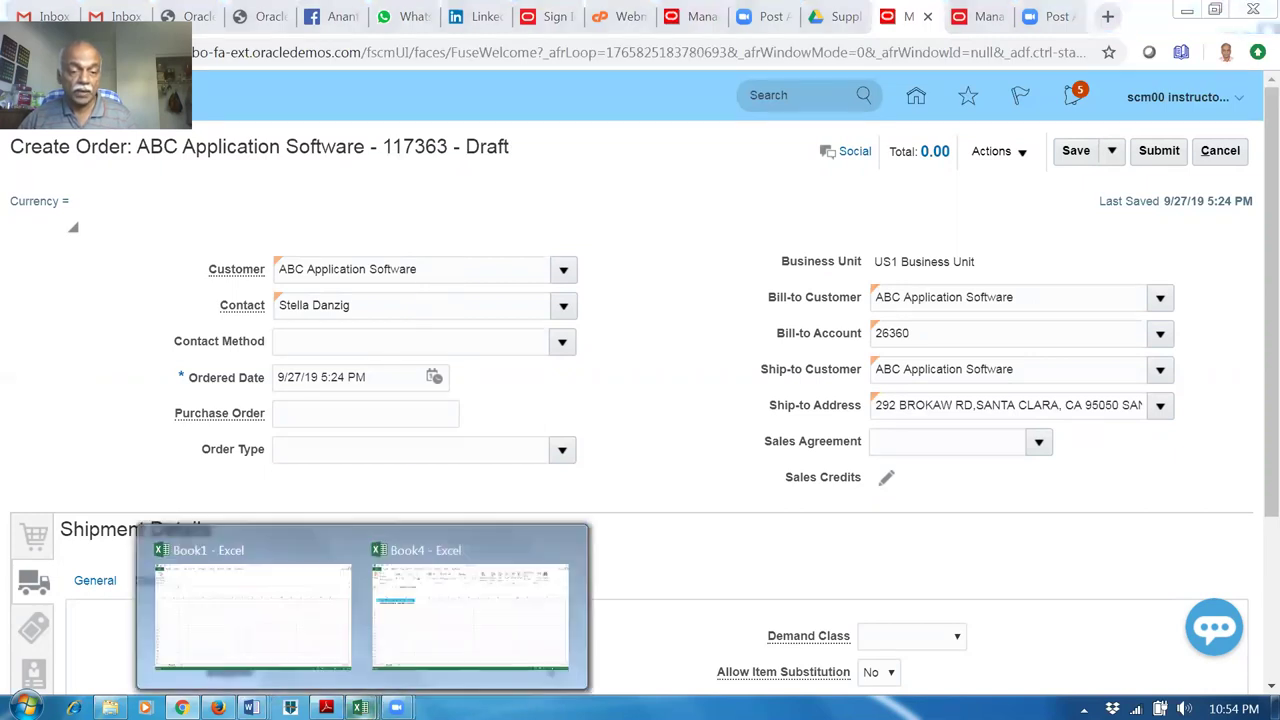
{"action": "left_click", "coordinate": [432, 630]}
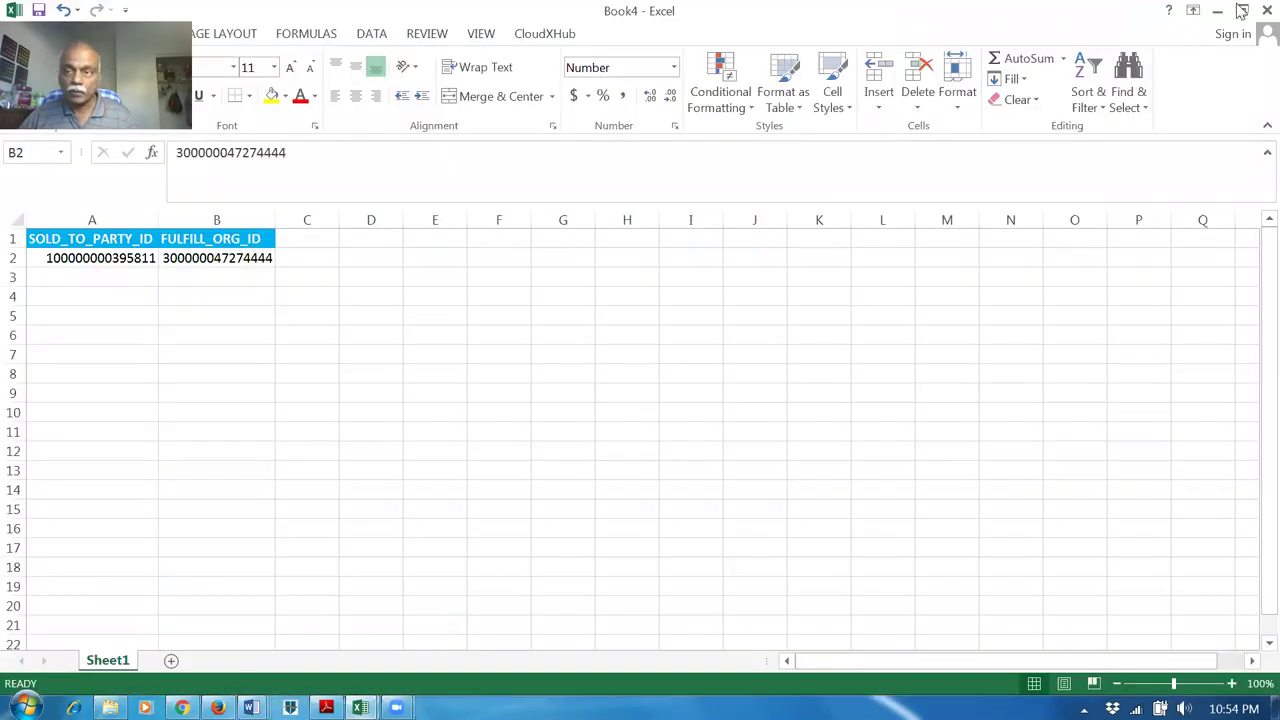
{"action": "left_click", "coordinate": [1266, 10]}
{"action": "left_click", "coordinate": [660, 400]}
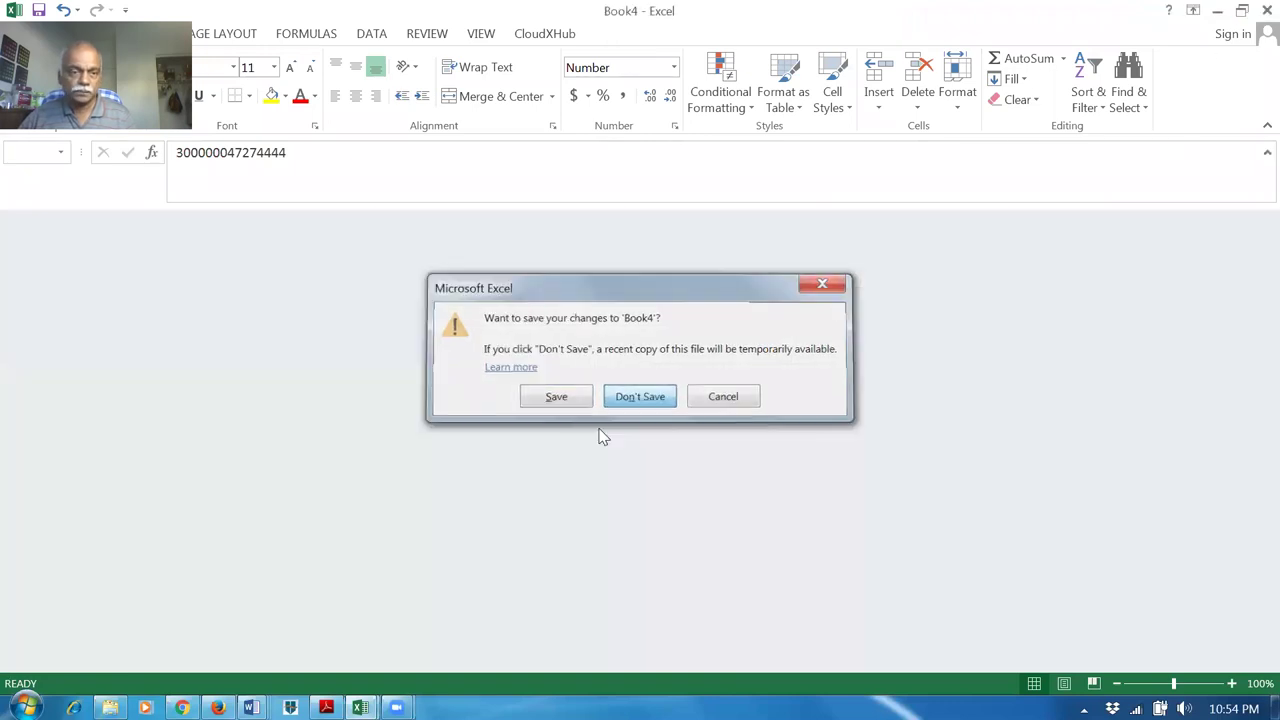
Switch to the Warehouse_Defaulting_Upon_Customer Word document and review the SQL query on DOO_HEADERS_ALL.
{"action": "mouse_move", "coordinate": [251, 707]}
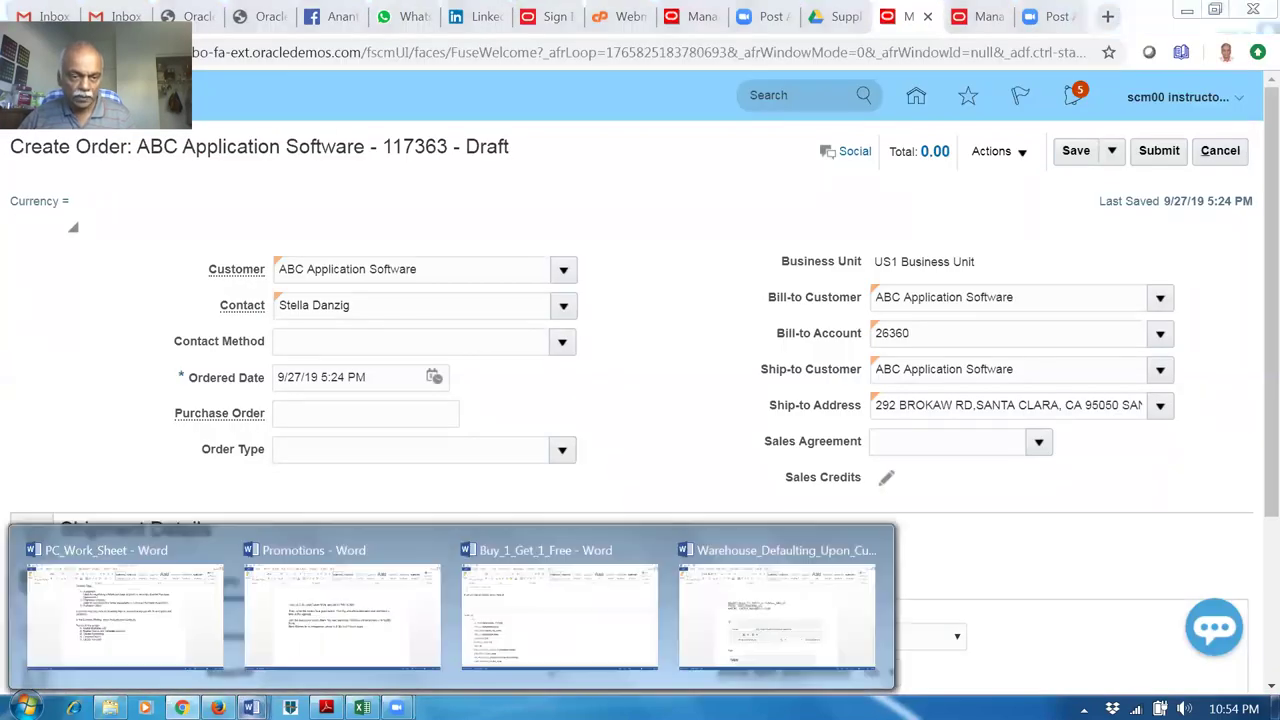
{"action": "left_click", "coordinate": [813, 624]}
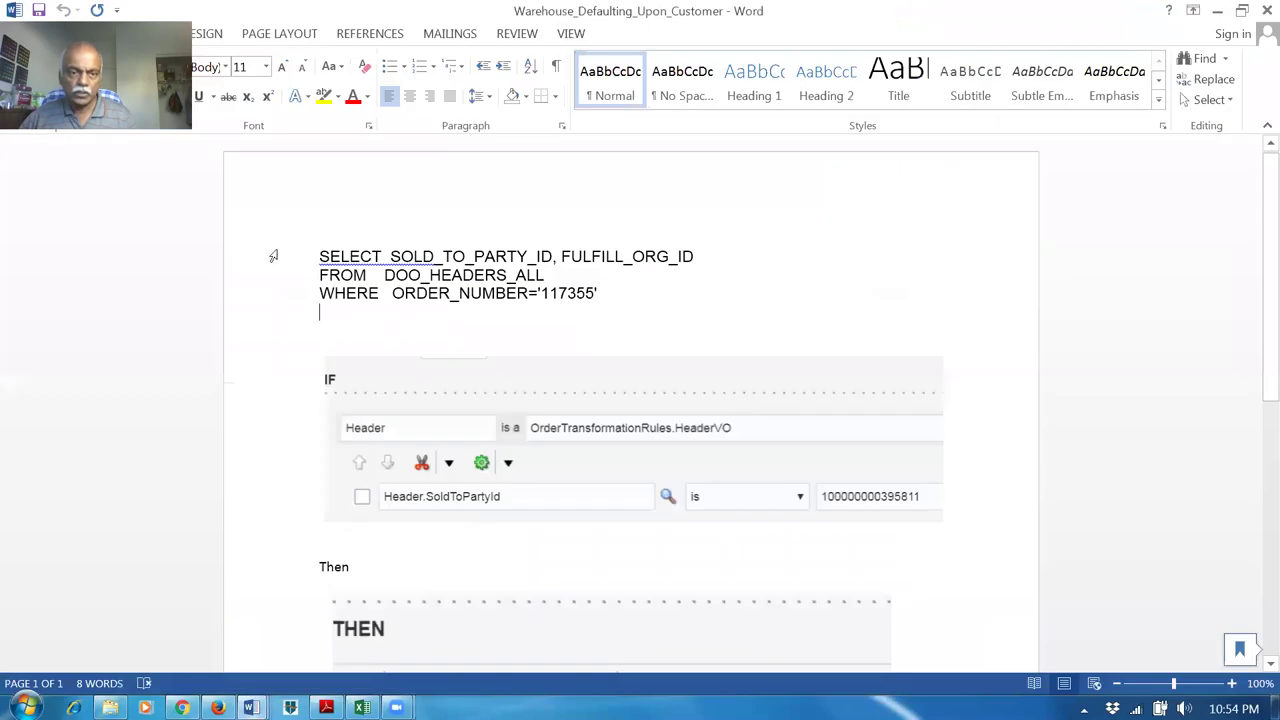
{"action": "left_click_drag", "start_coordinate": [274, 256], "coordinate": [283, 299]}
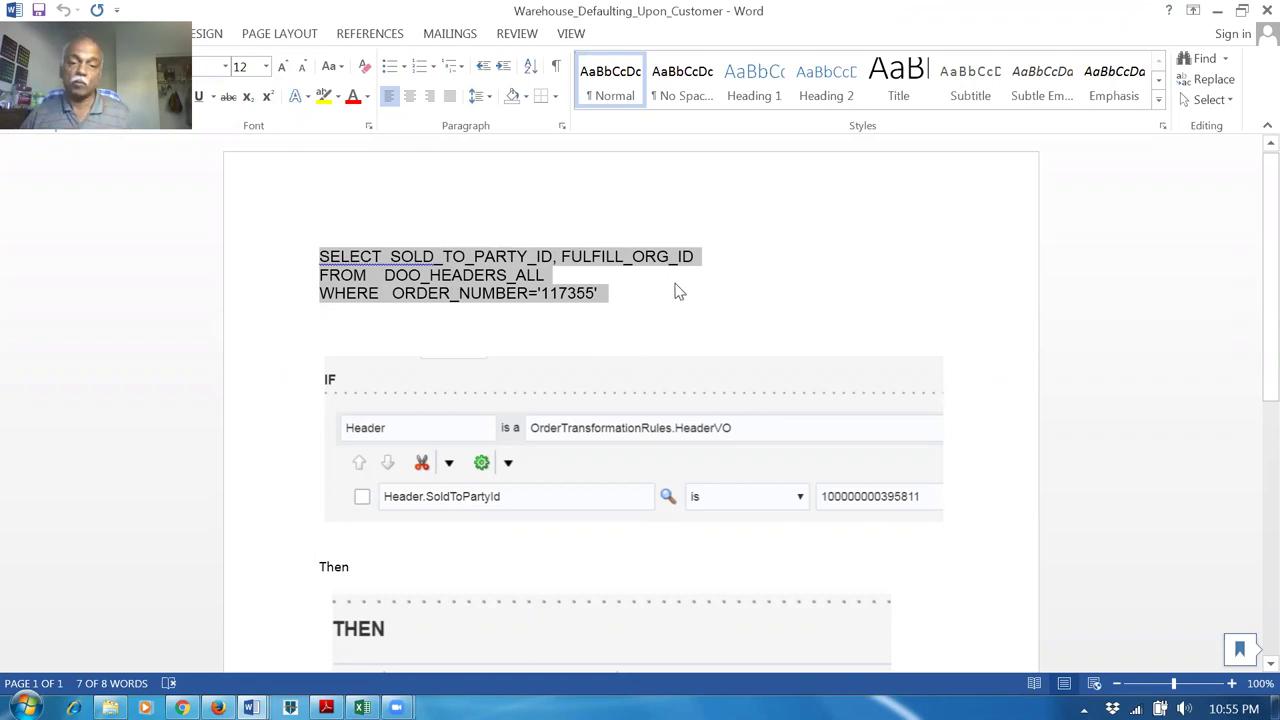
{"action": "left_click", "coordinate": [649, 344]}
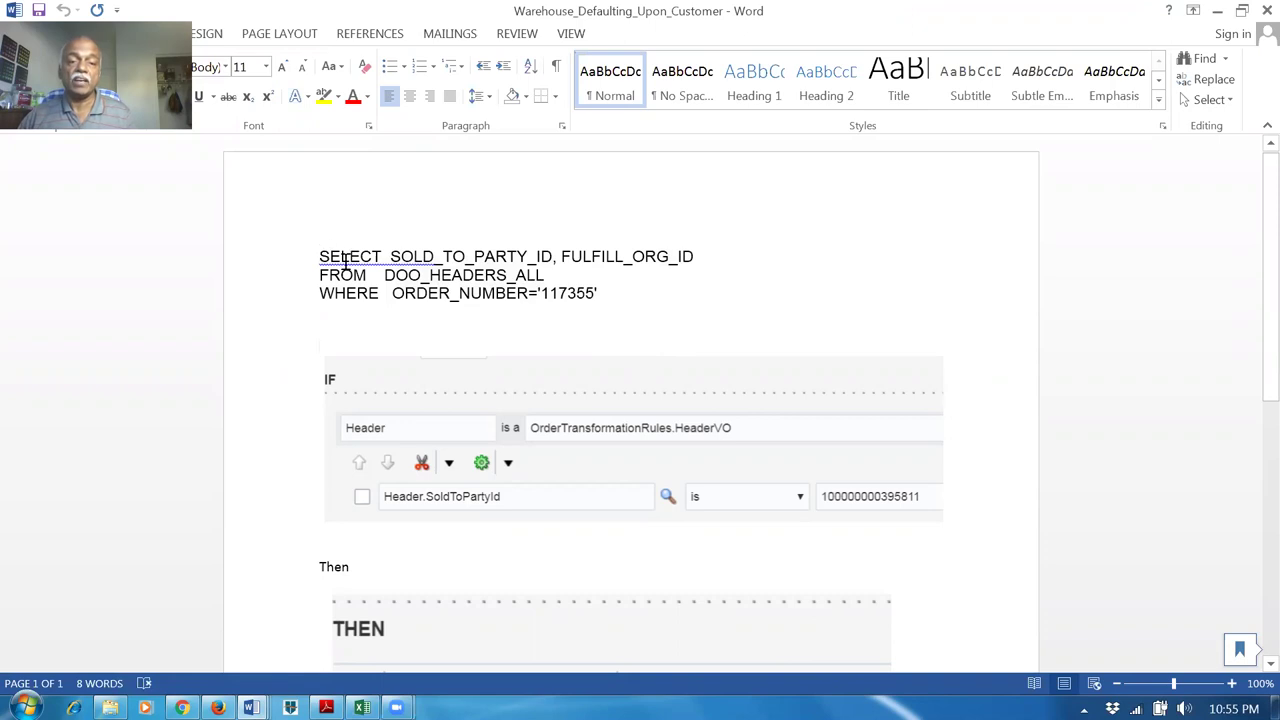
{"action": "left_click_drag", "start_coordinate": [322, 257], "coordinate": [628, 297]}
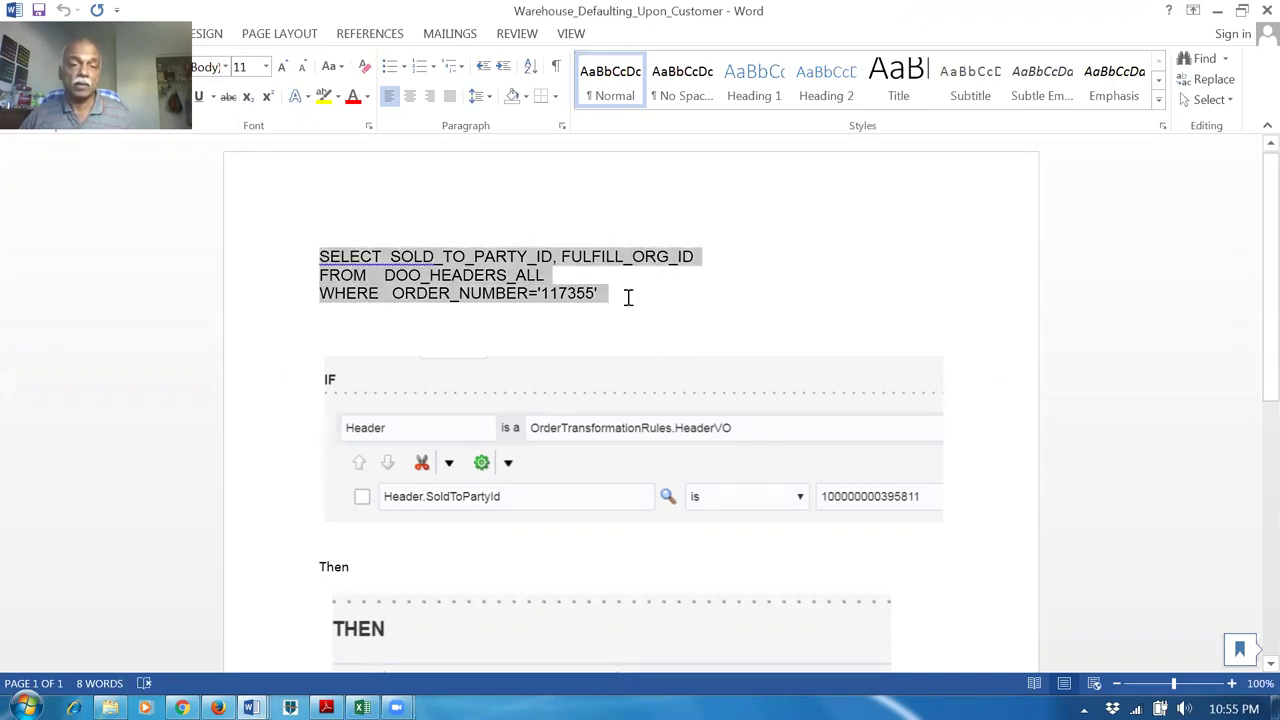
{"action": "left_click", "coordinate": [590, 331]}
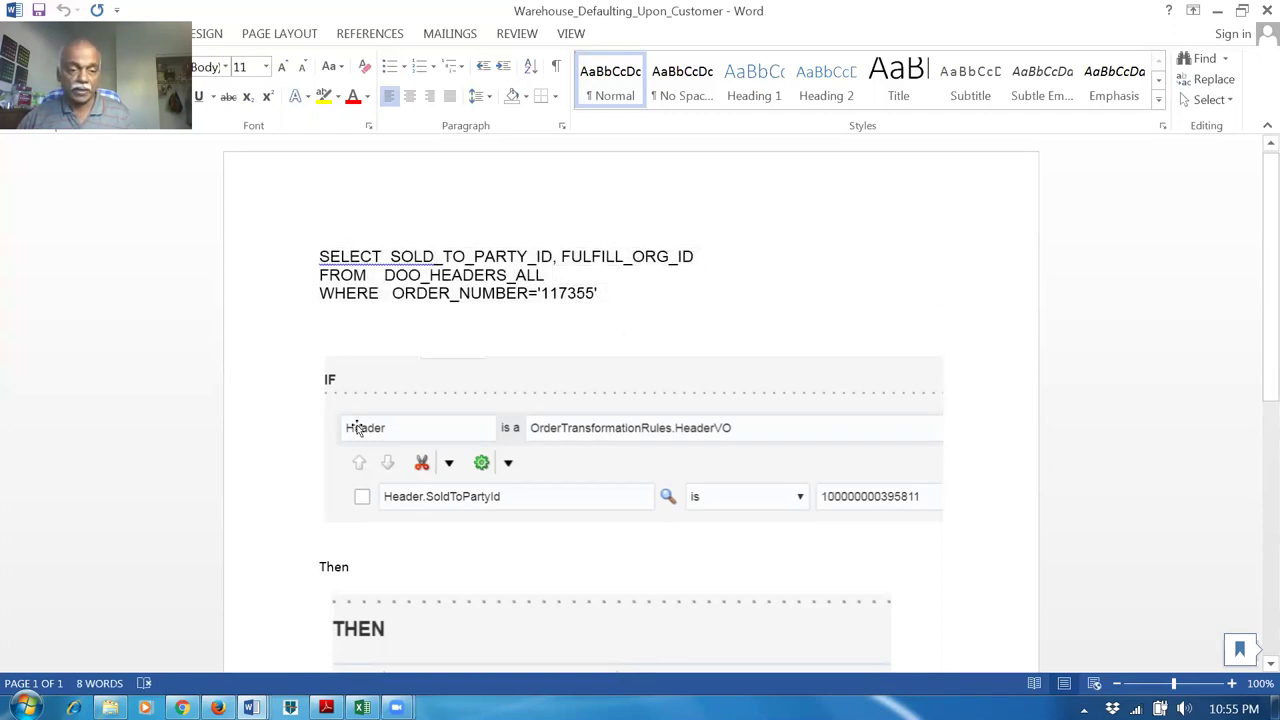
Switch to Chrome, open oraclenana.com in a new tab and look through its SCM Agenda page.
{"action": "mouse_move", "coordinate": [182, 707]}
{"action": "left_click", "coordinate": [182, 605]}
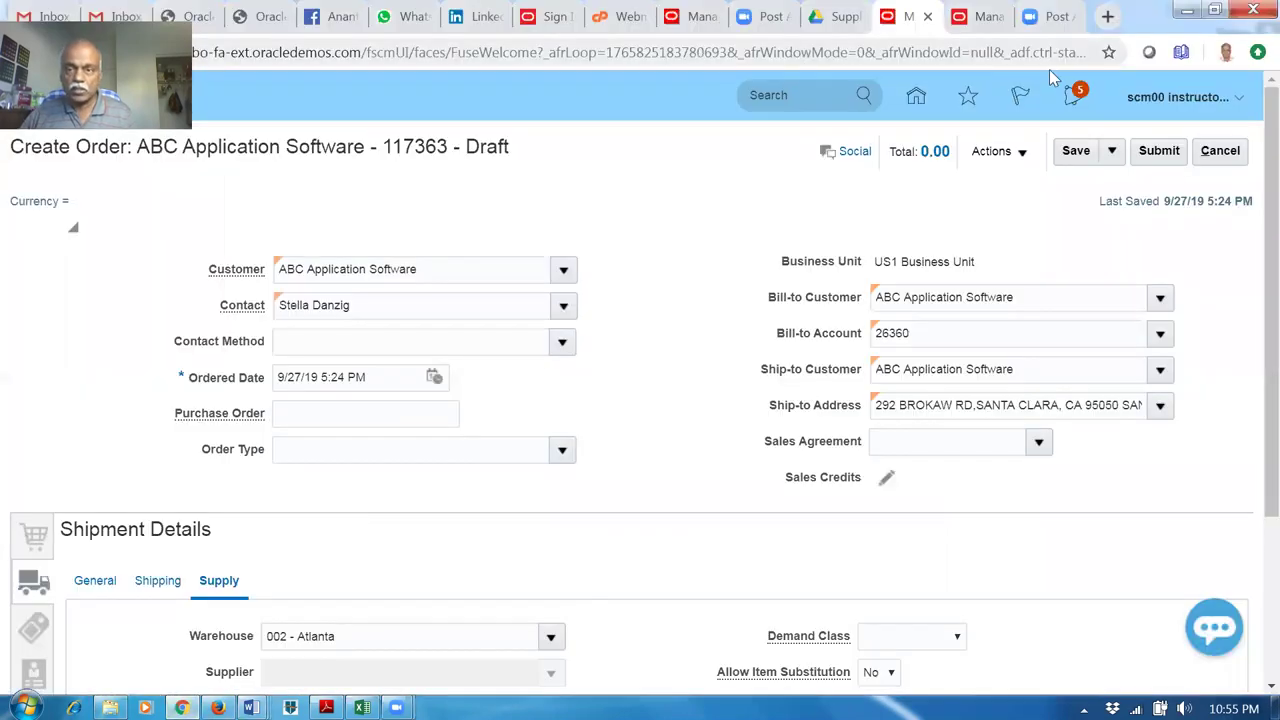
{"action": "left_click", "coordinate": [1106, 17]}
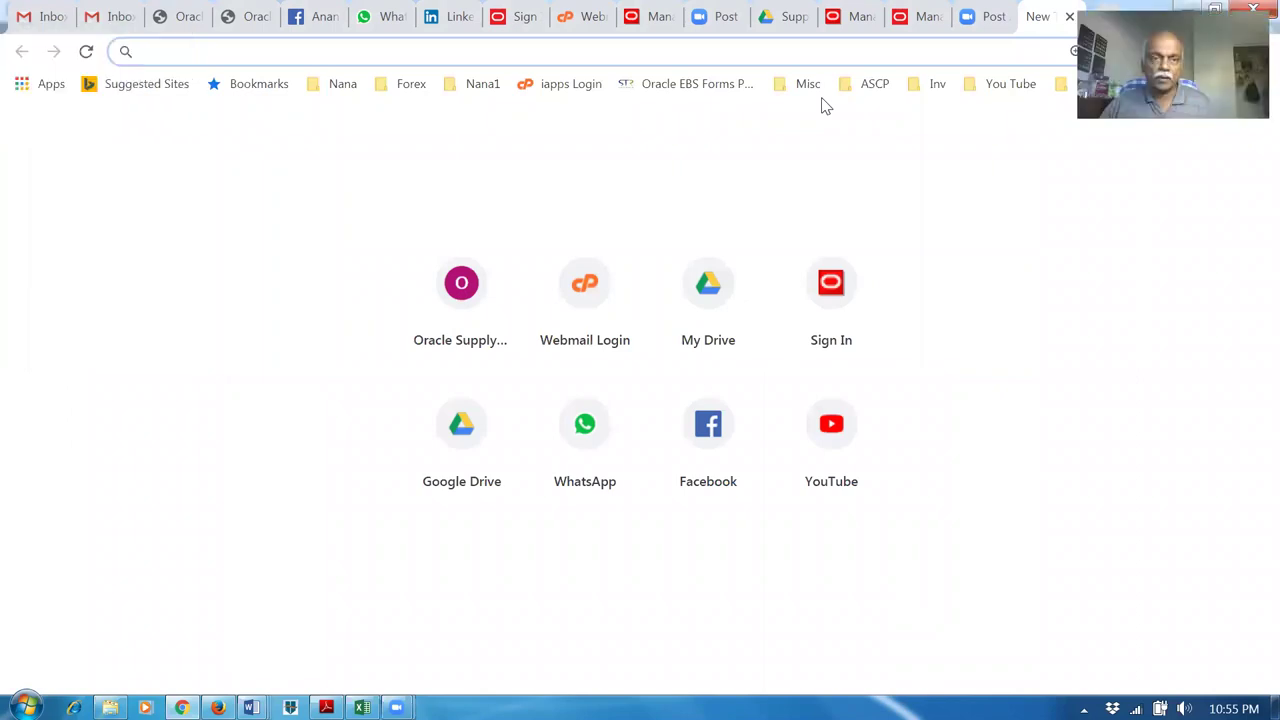
{"action": "type", "text": "oracle"}
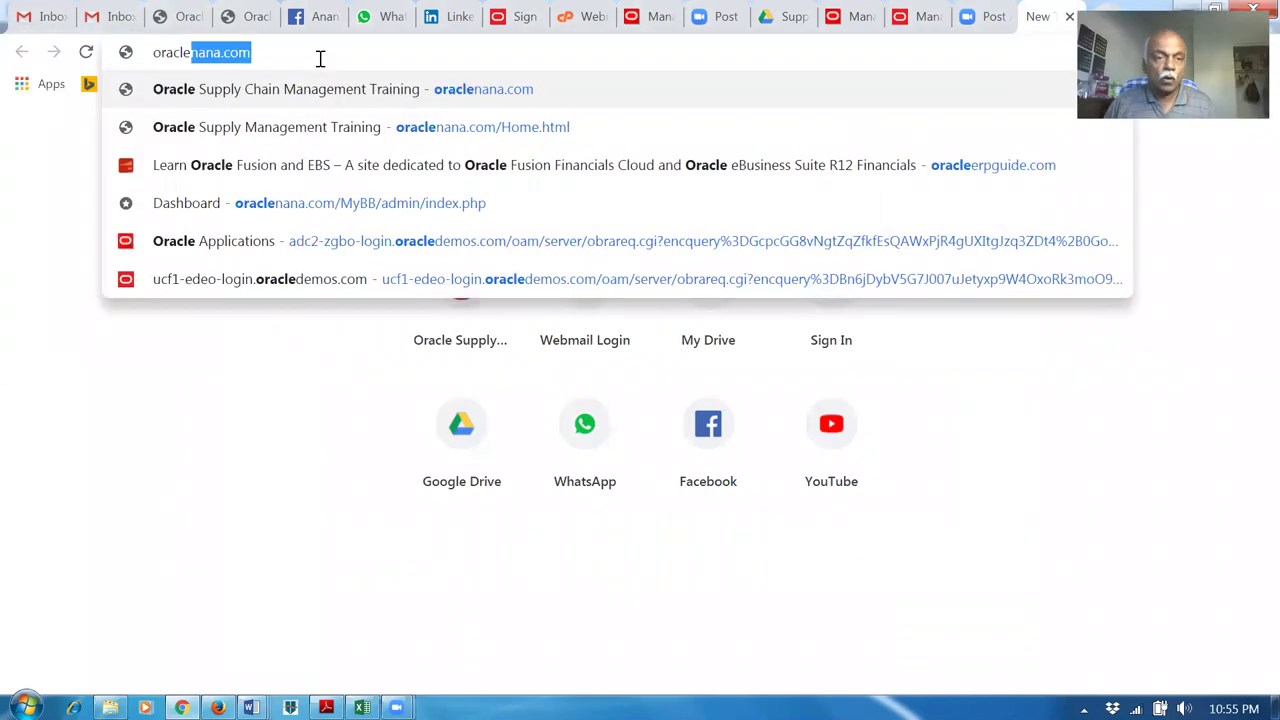
{"action": "key", "text": "Return"}
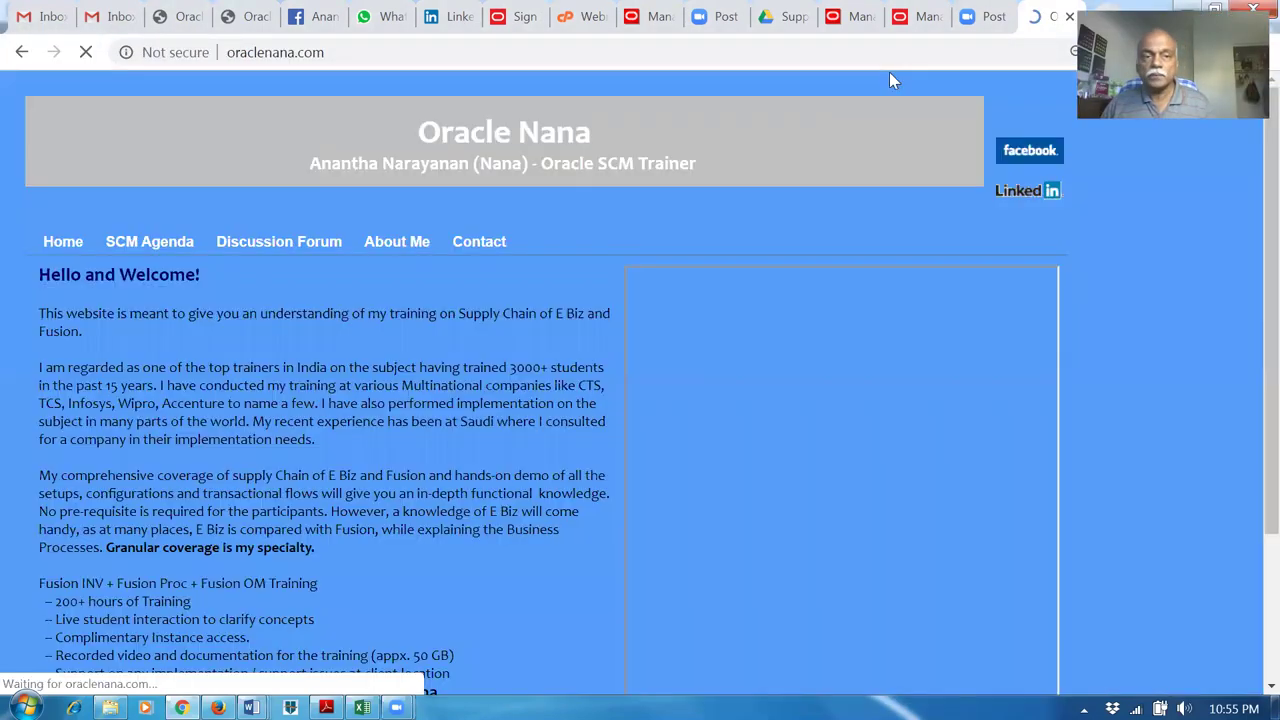
{"action": "left_click", "coordinate": [134, 250]}
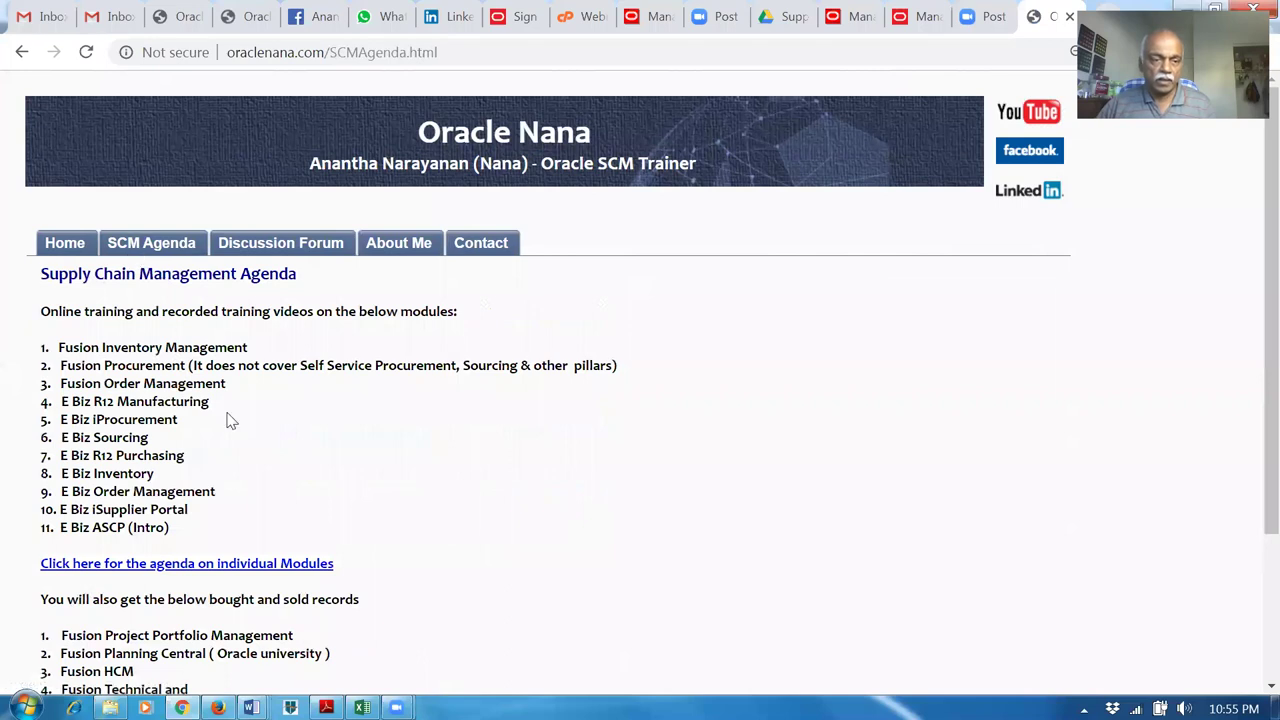
{"action": "scroll", "coordinate": [264, 445], "scroll_direction": "down", "scroll_amount": 2}
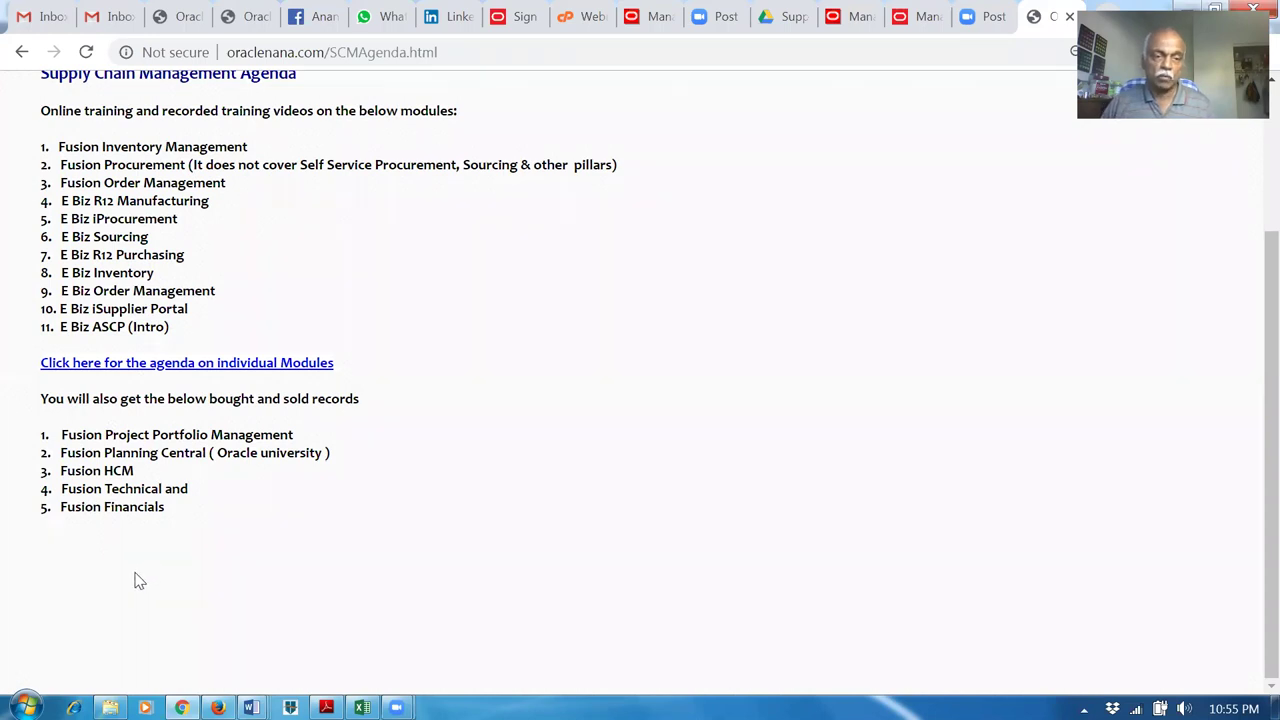
{"action": "scroll", "coordinate": [240, 277], "scroll_direction": "up", "scroll_amount": 2}
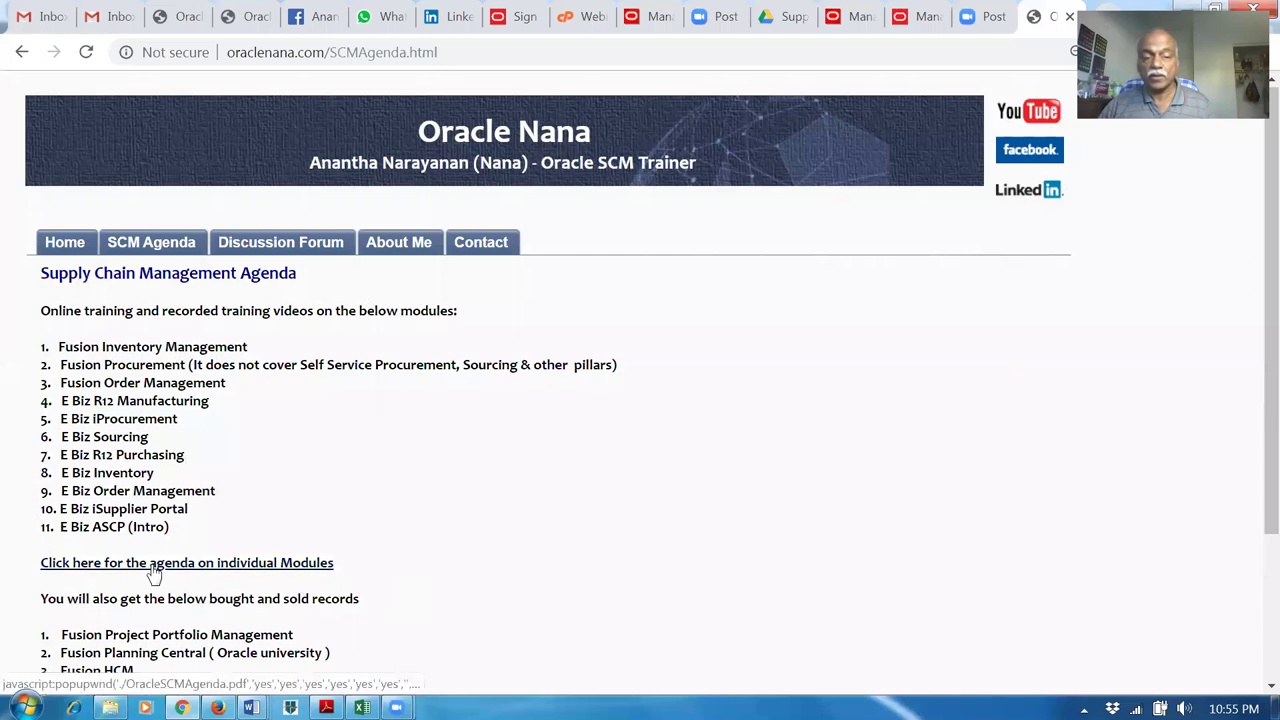
Open the agenda PDF for the individual modules, look through the Fusion Inventory, Procurement and Order Management topics, and close it.
{"action": "left_click", "coordinate": [155, 566]}
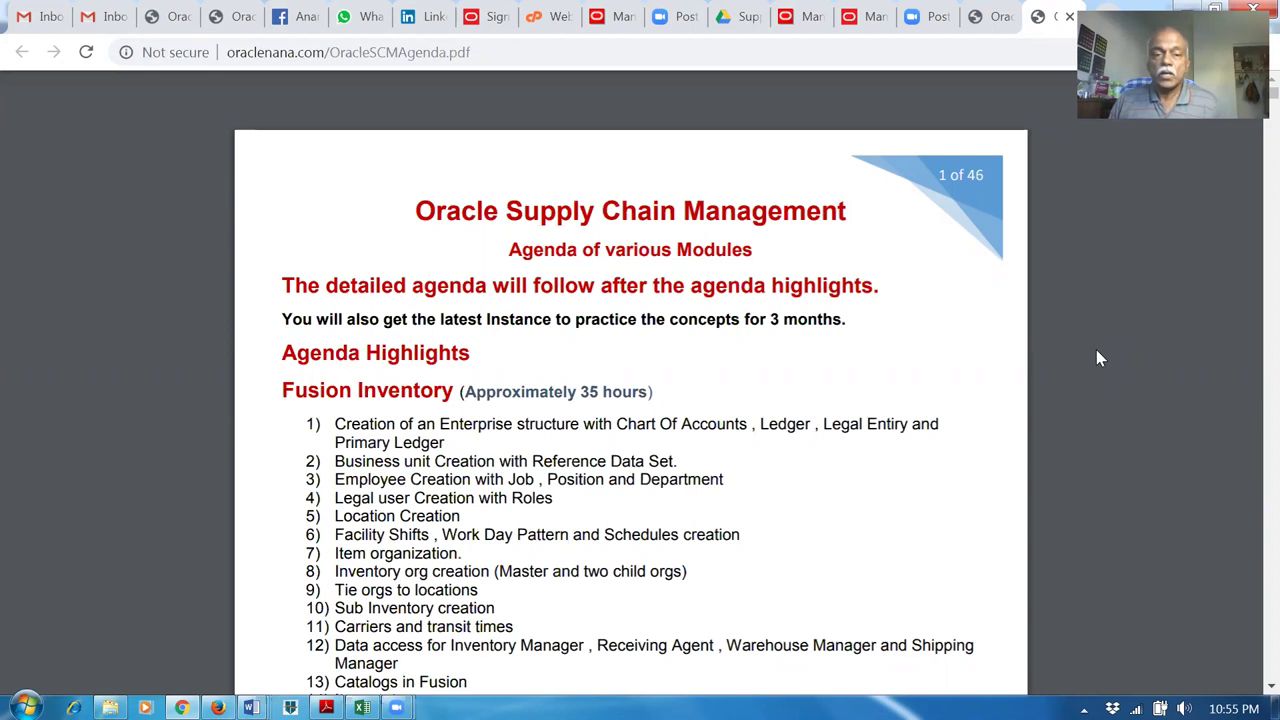
{"action": "scroll", "coordinate": [1096, 350], "scroll_direction": "down", "scroll_amount": 5}
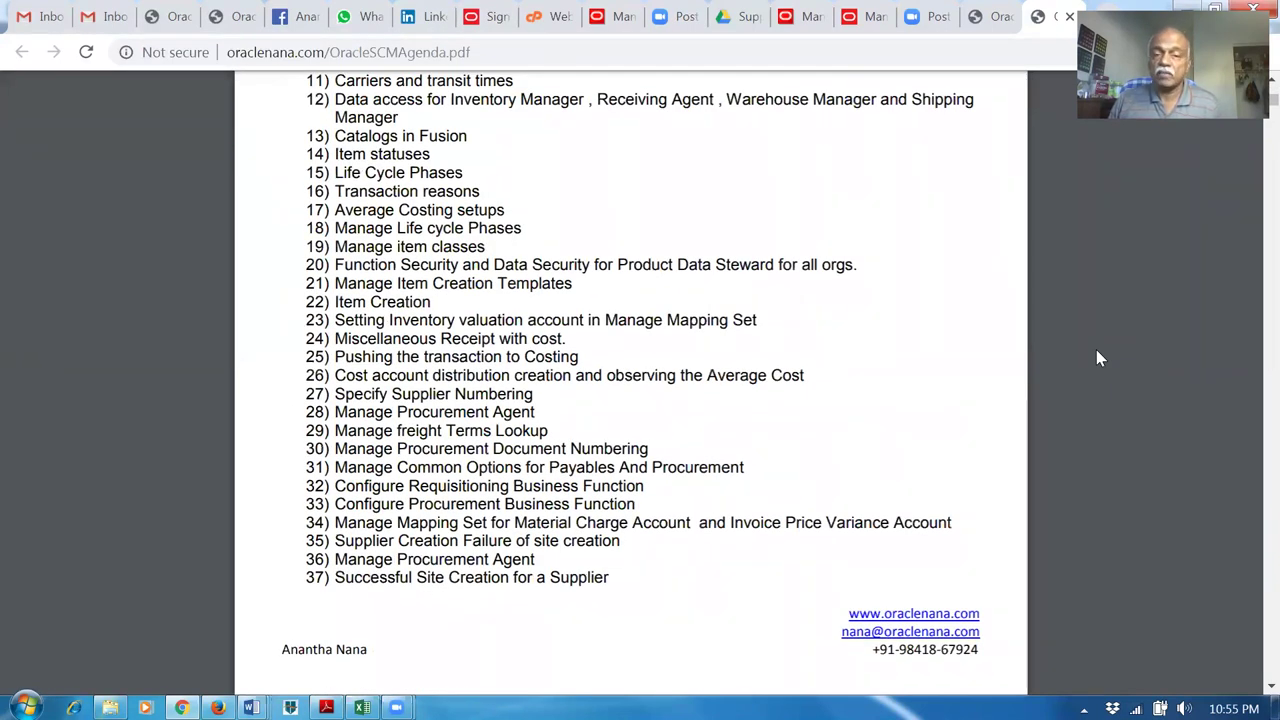
{"action": "scroll", "coordinate": [1096, 351], "scroll_direction": "down", "scroll_amount": 10}
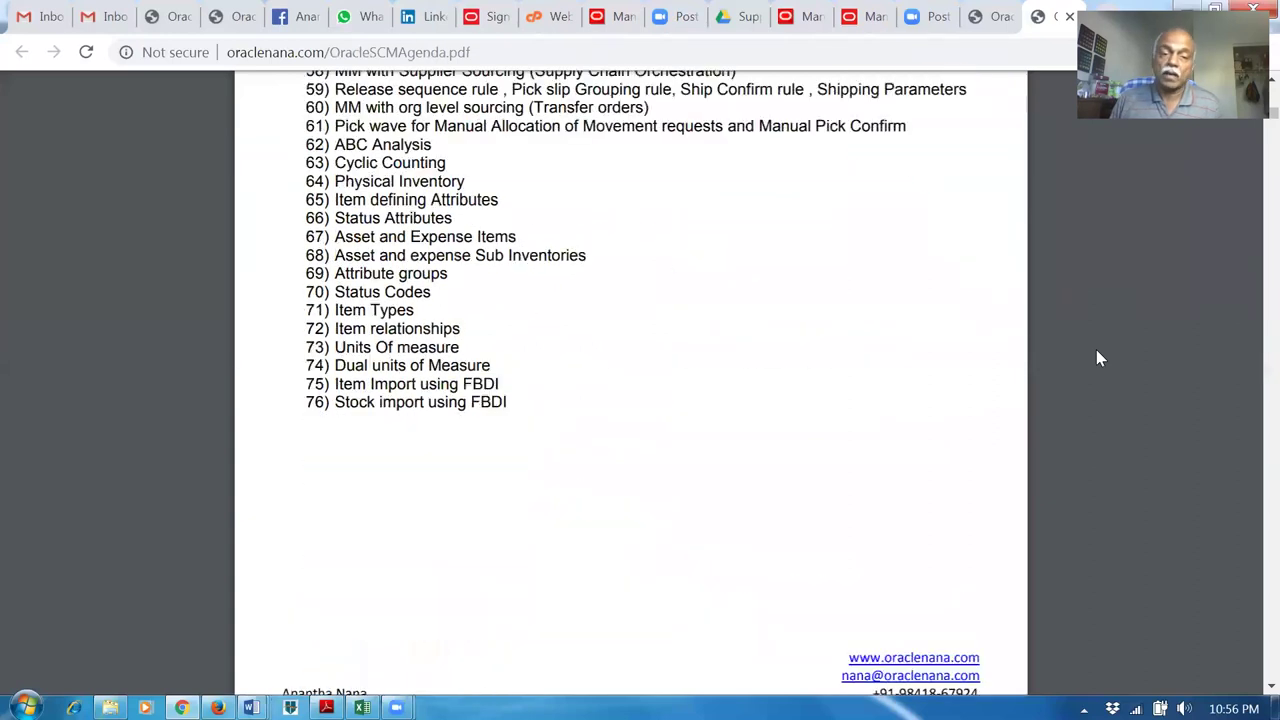
{"action": "scroll", "coordinate": [1096, 351], "scroll_direction": "down", "scroll_amount": 5}
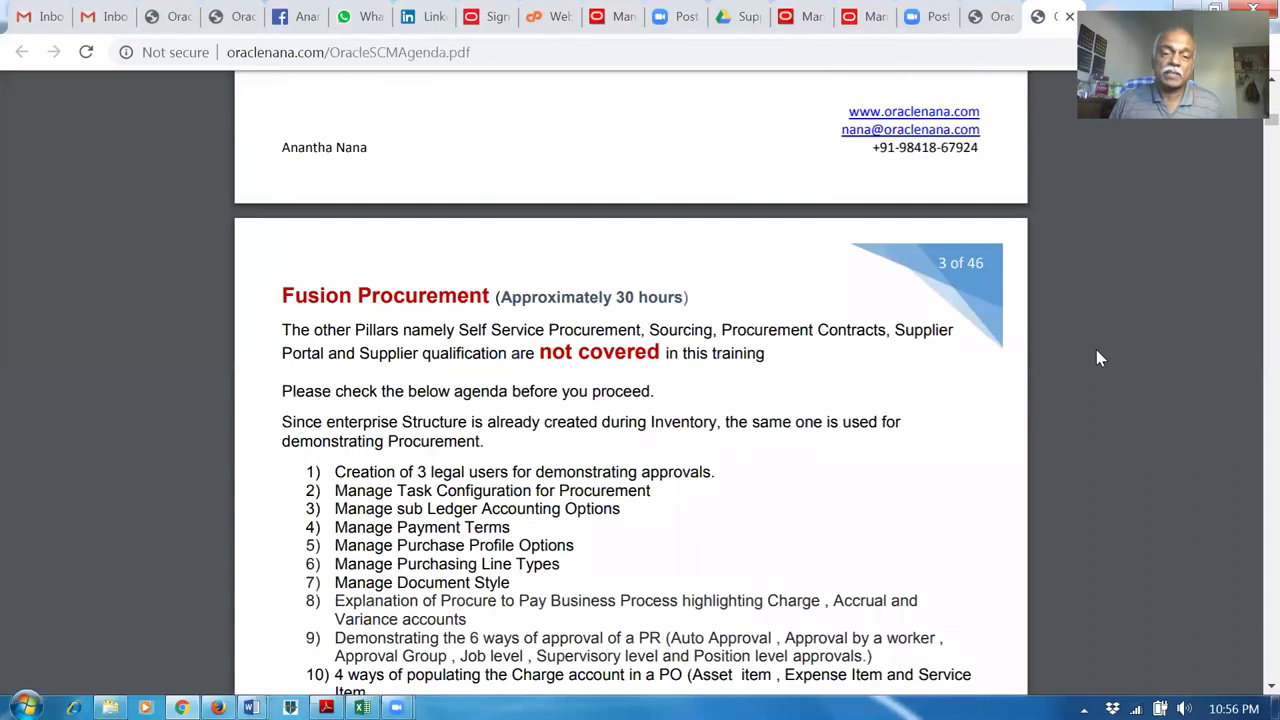
{"action": "left_click_drag", "start_coordinate": [512, 340], "coordinate": [728, 366]}
{"action": "left_click", "coordinate": [733, 396]}
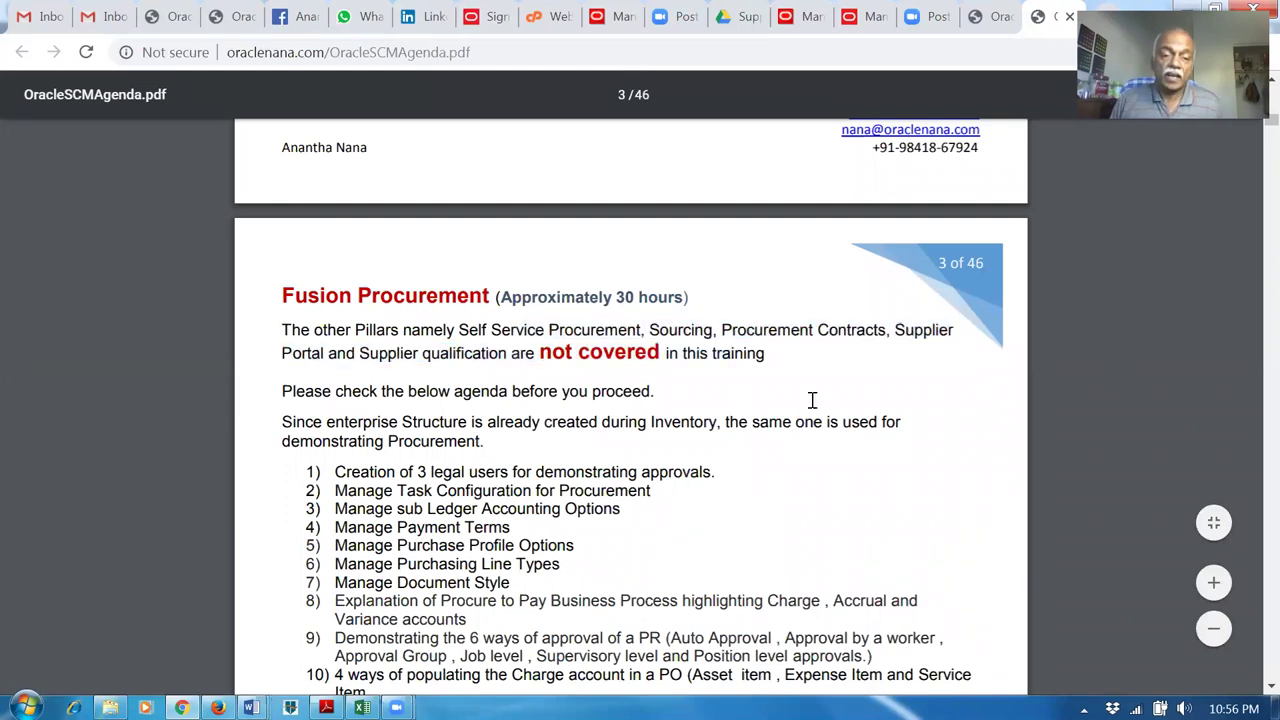
{"action": "scroll", "coordinate": [812, 400], "scroll_direction": "down", "scroll_amount": 5}
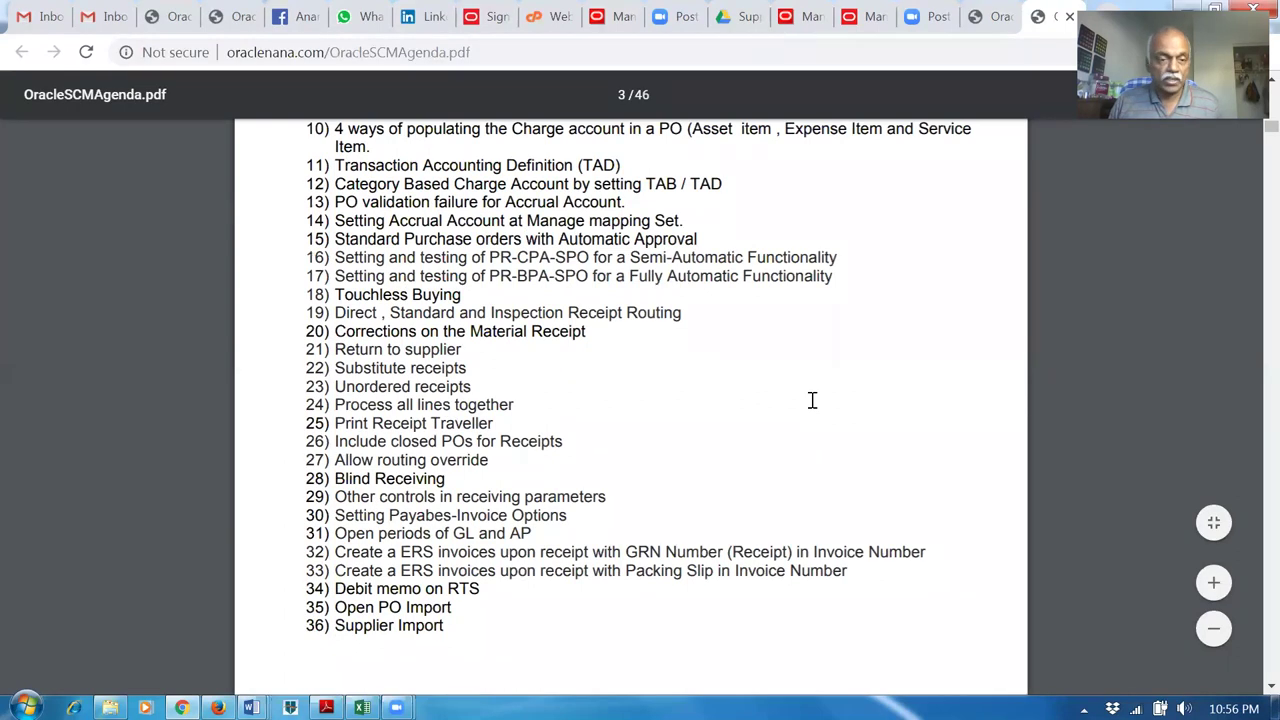
{"action": "scroll", "coordinate": [812, 400], "scroll_direction": "down", "scroll_amount": 5}
{"action": "scroll", "coordinate": [812, 400], "scroll_direction": "down", "scroll_amount": 5}
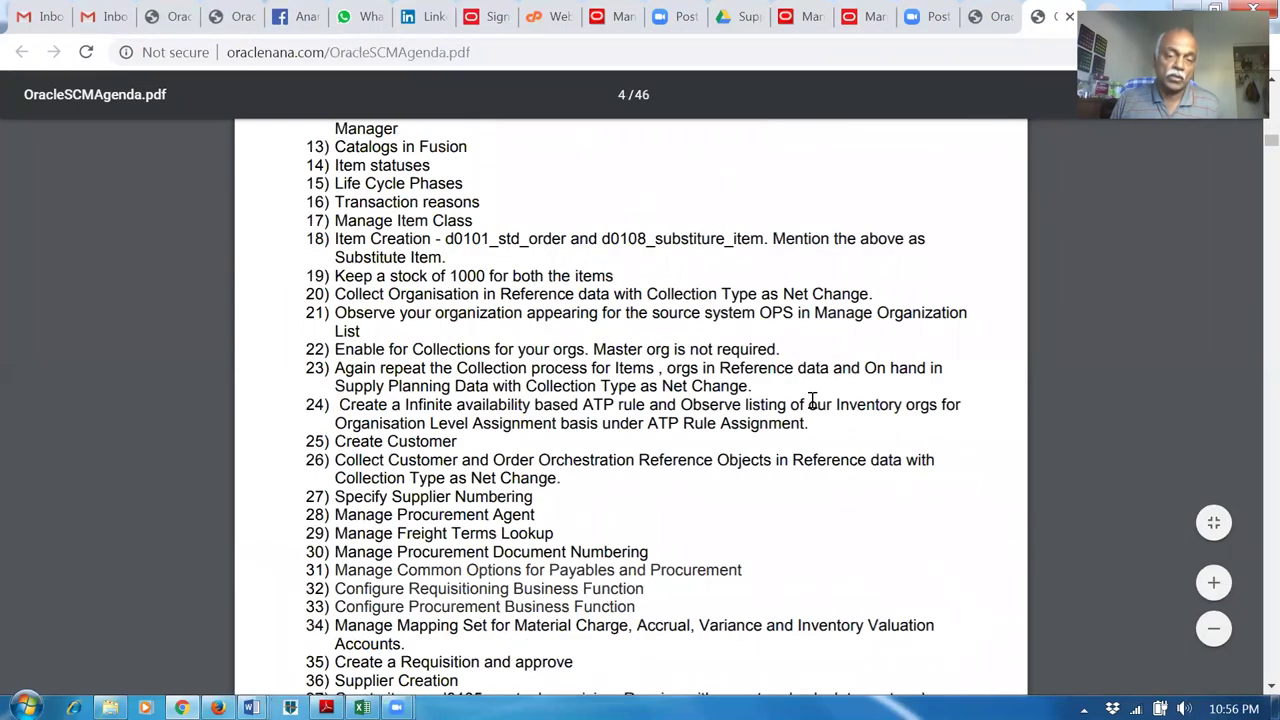
{"action": "scroll", "coordinate": [812, 400], "scroll_direction": "down", "scroll_amount": 5}
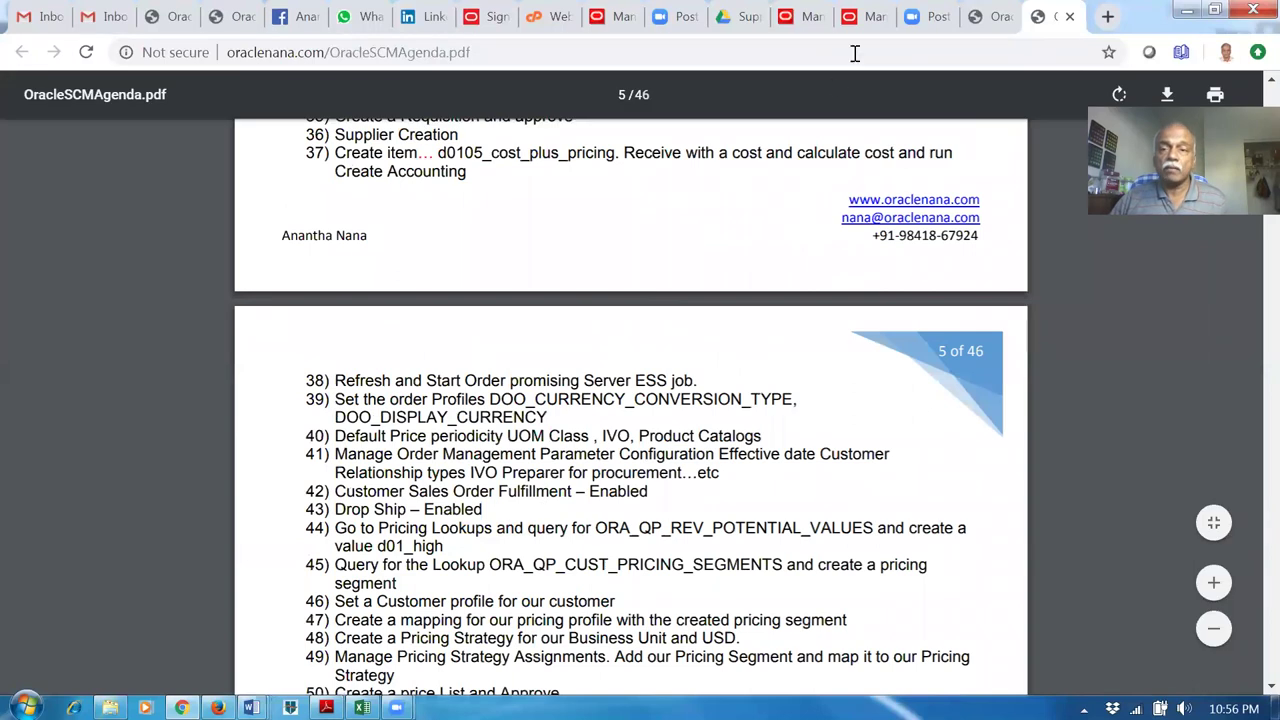
{"action": "left_click", "coordinate": [1070, 17]}
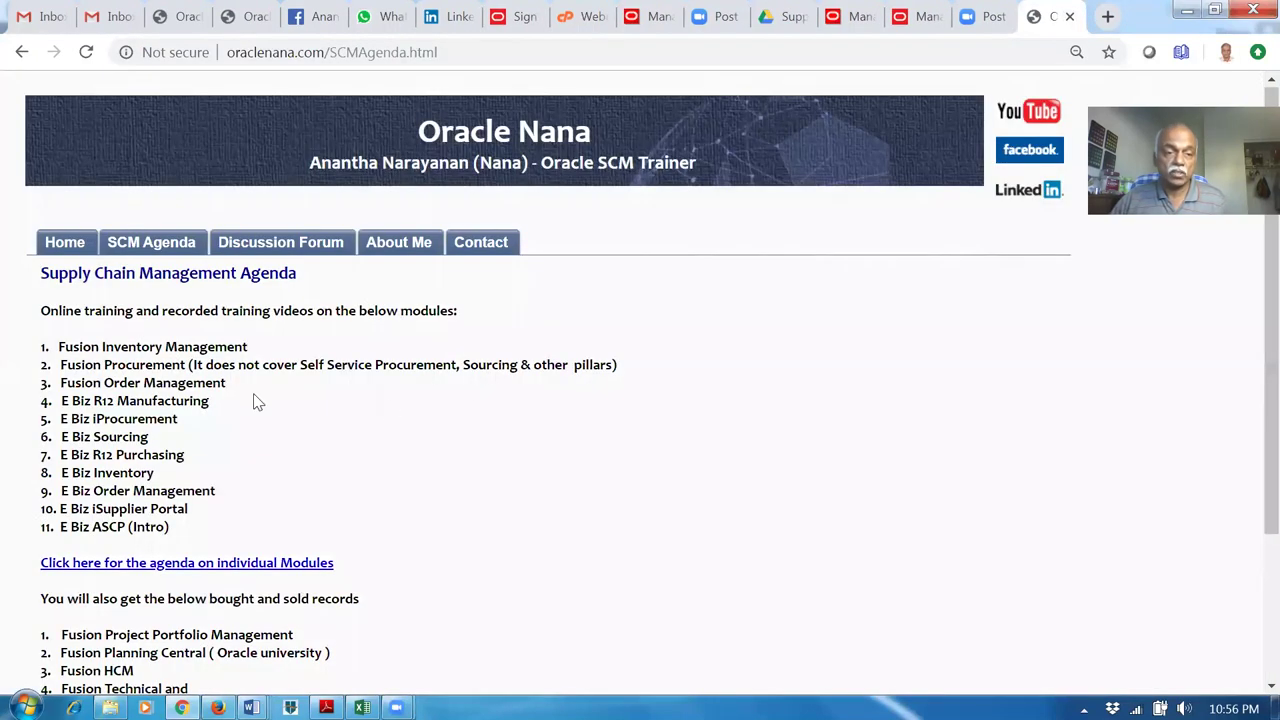
Review the training modules on the SCM Agenda page, highlighting the three Fusion modules, and select the page's web address.
{"action": "left_click_drag", "start_coordinate": [150, 346], "coordinate": [140, 535]}
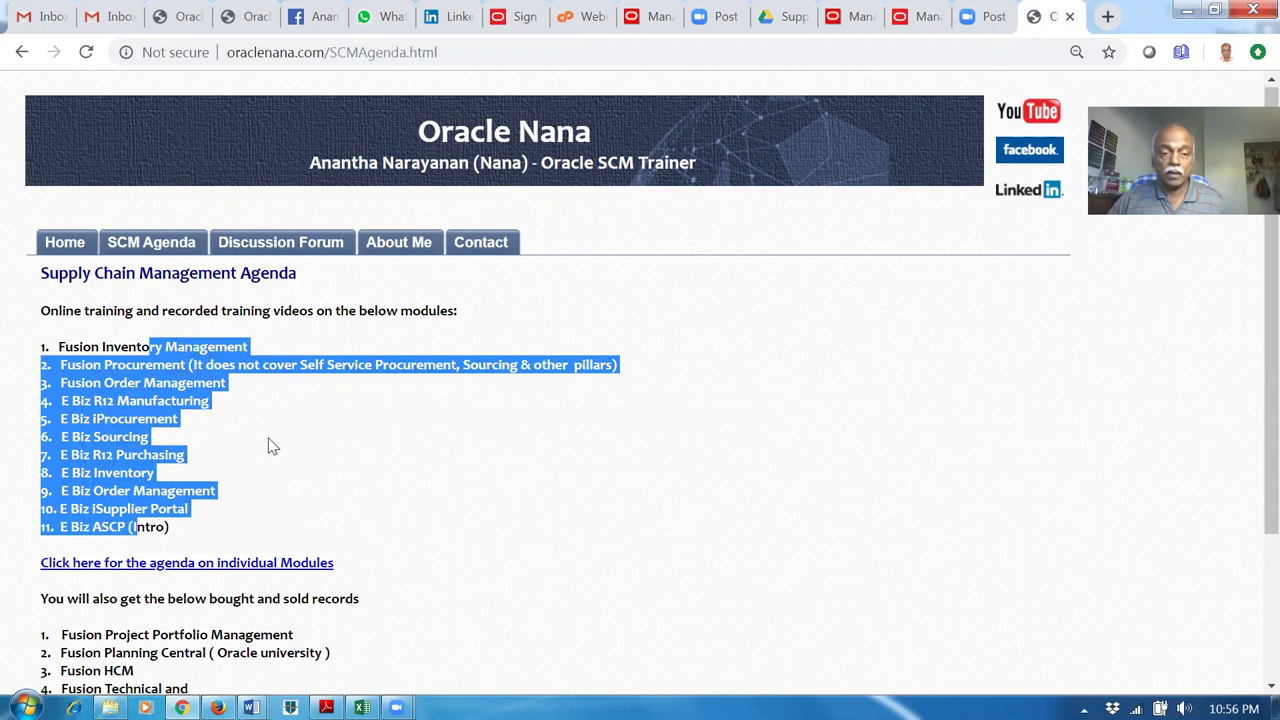
{"action": "left_click", "coordinate": [280, 545]}
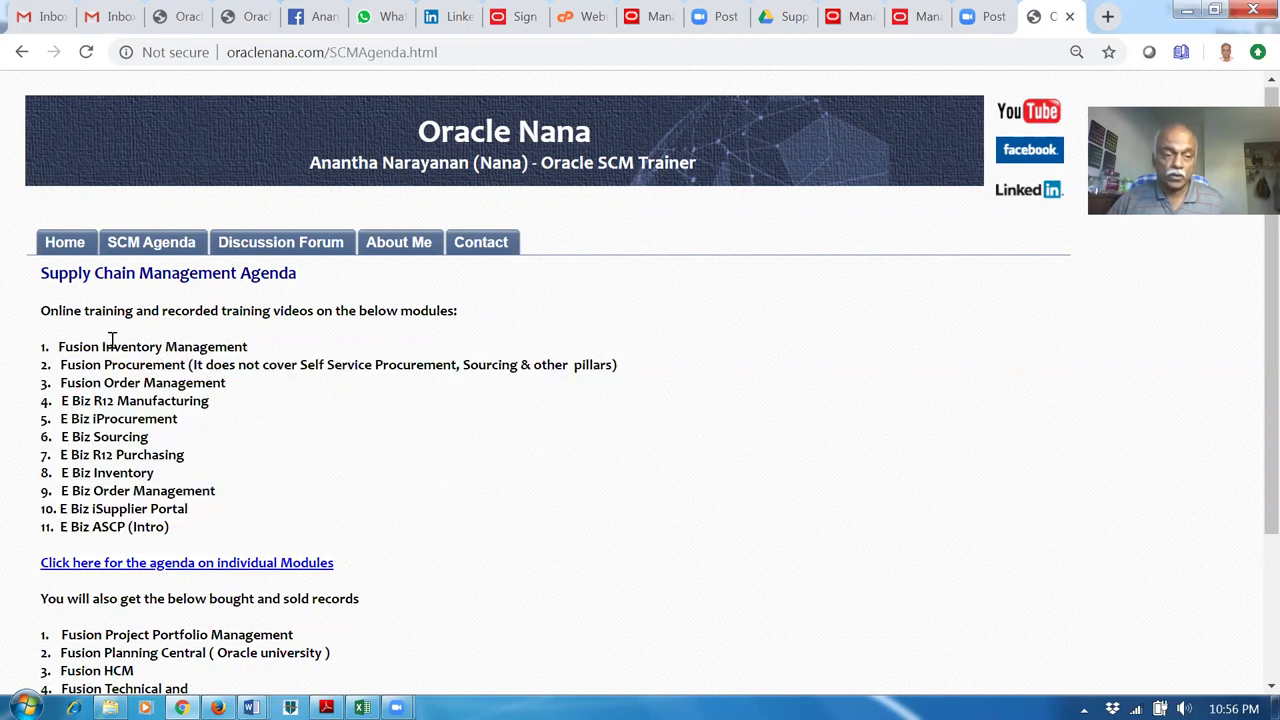
{"action": "left_click_drag", "start_coordinate": [113, 346], "coordinate": [137, 387]}
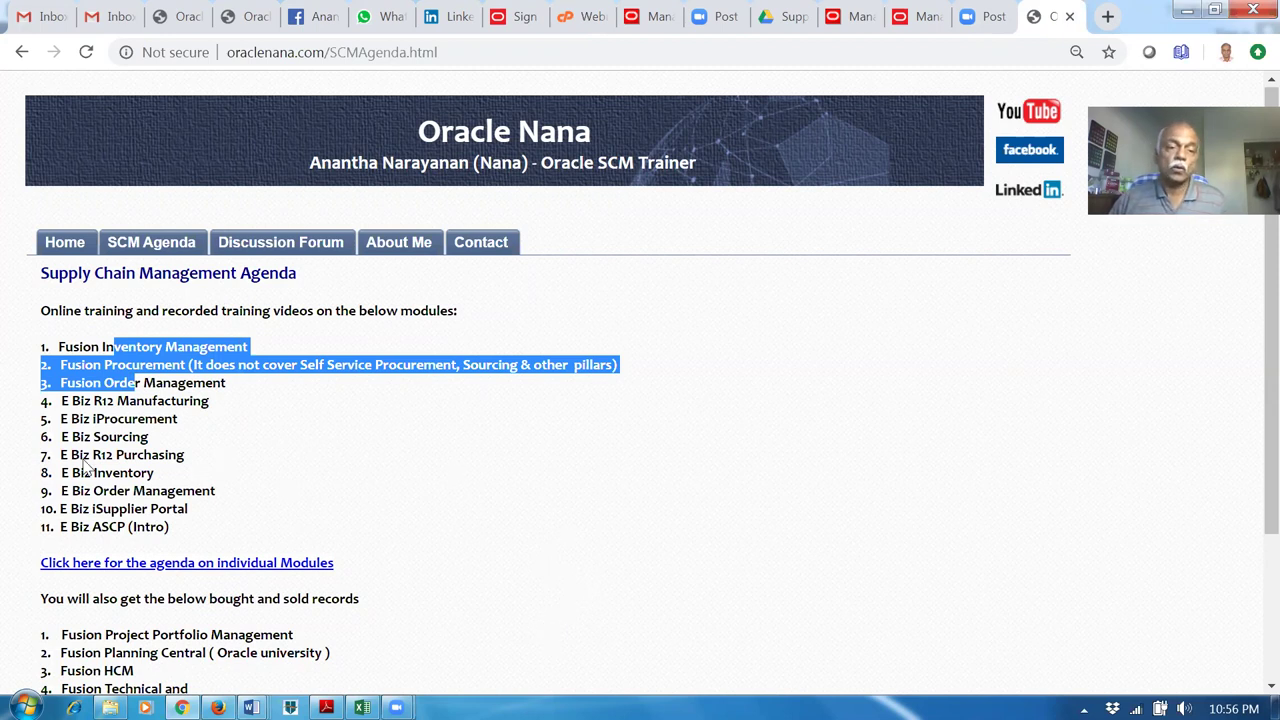
{"action": "left_click", "coordinate": [393, 52]}
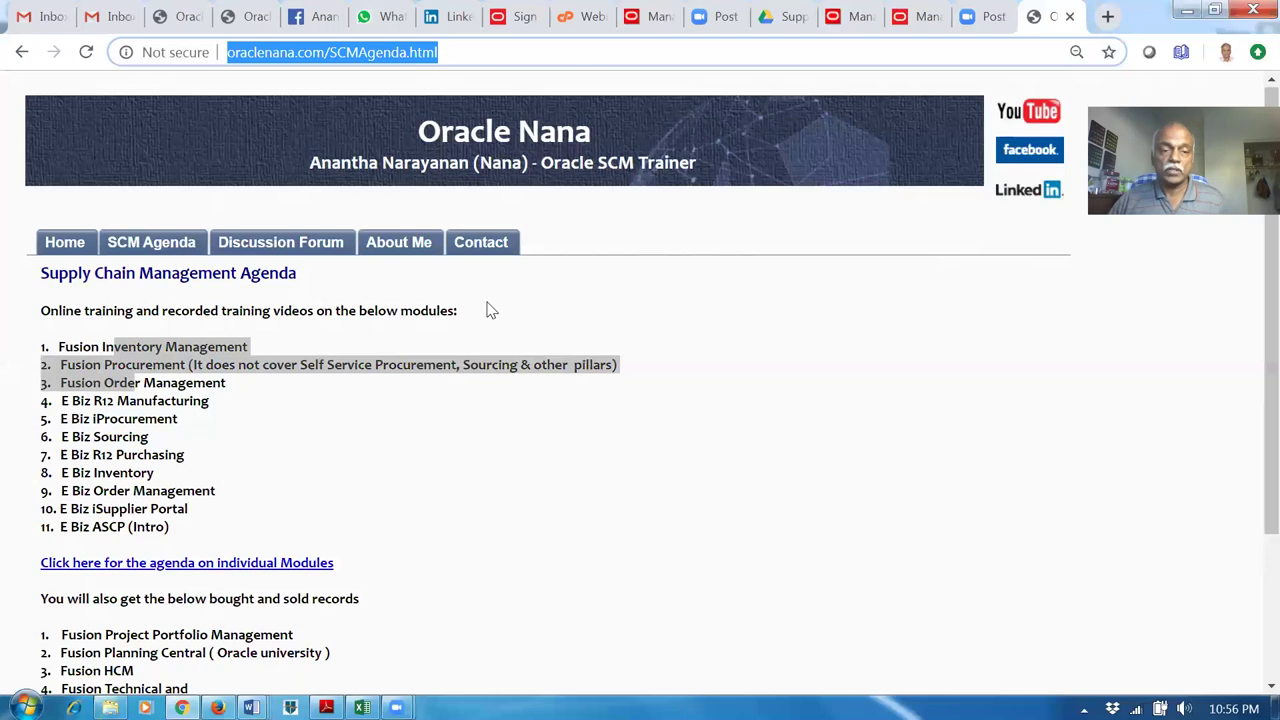
Log out of the site's discussion forum and accept the registration agreement to open the new member form.
{"action": "left_click", "coordinate": [297, 250]}
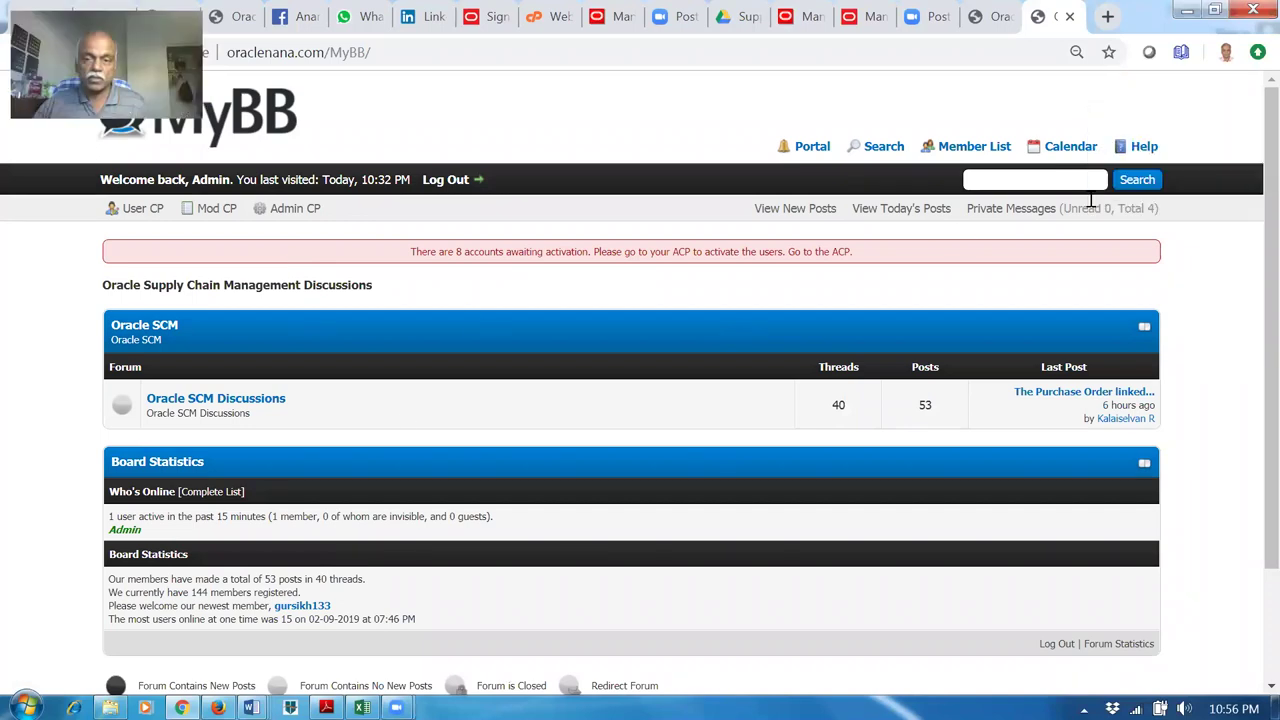
{"action": "left_click", "coordinate": [448, 186]}
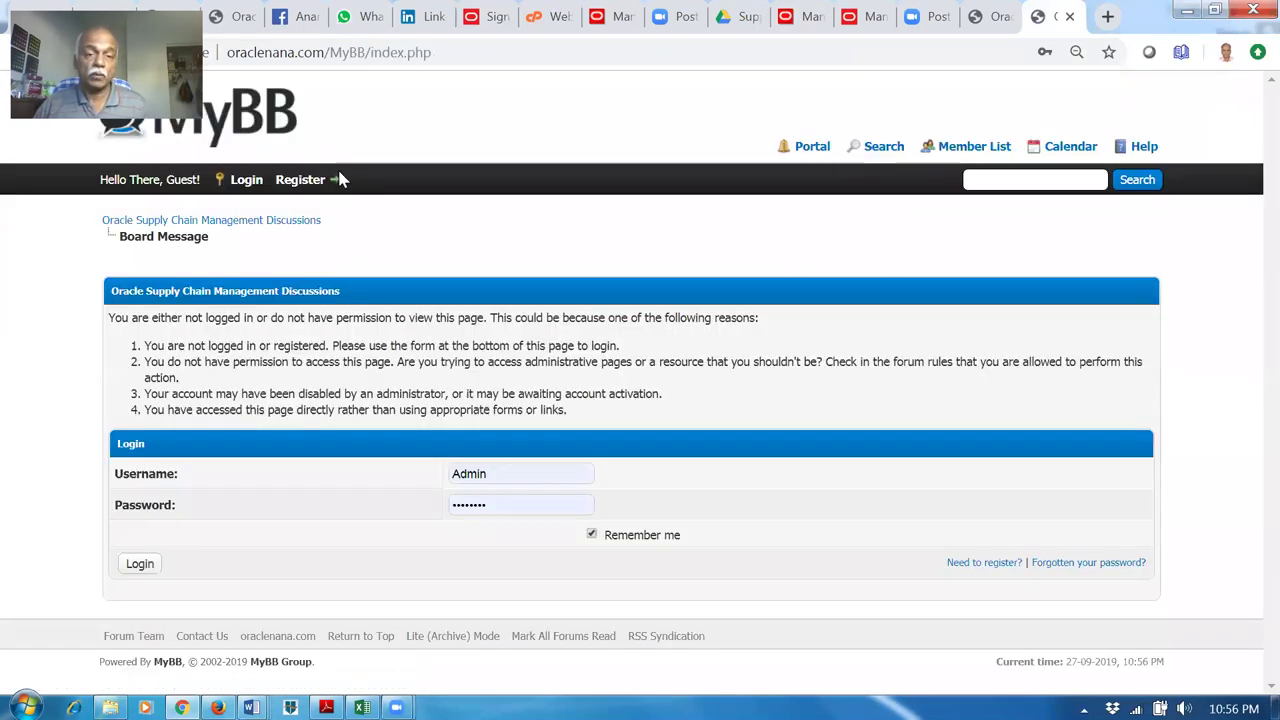
{"action": "left_click", "coordinate": [300, 186]}
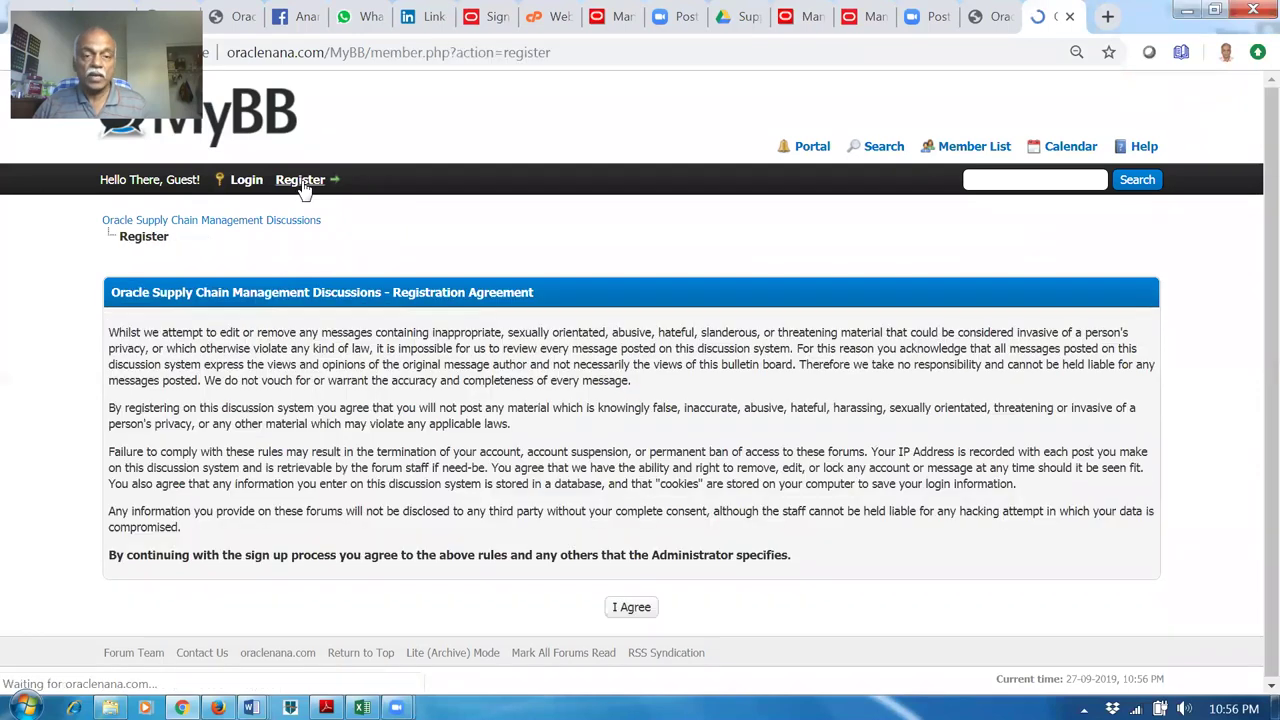
{"action": "left_click", "coordinate": [638, 612]}
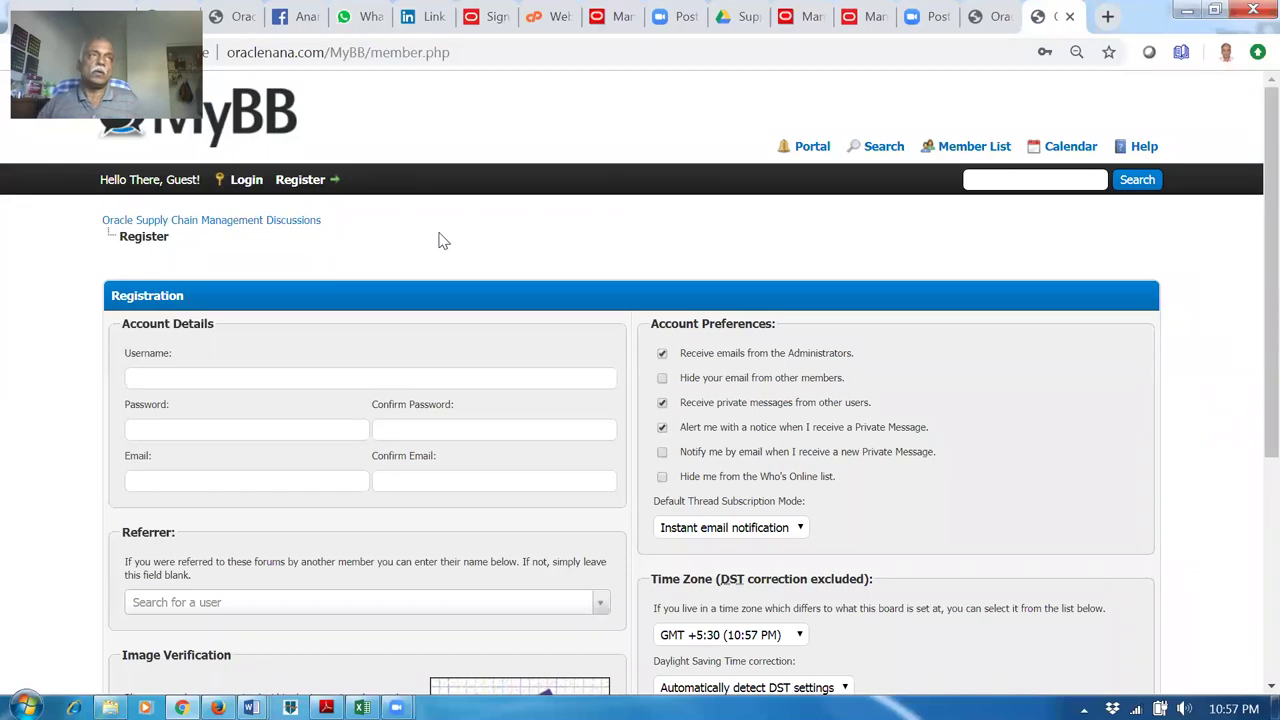
Log in to the forum with the saved Admin credentials and browse the Oracle SCM Discussions thread list.
{"action": "left_click", "coordinate": [248, 181]}
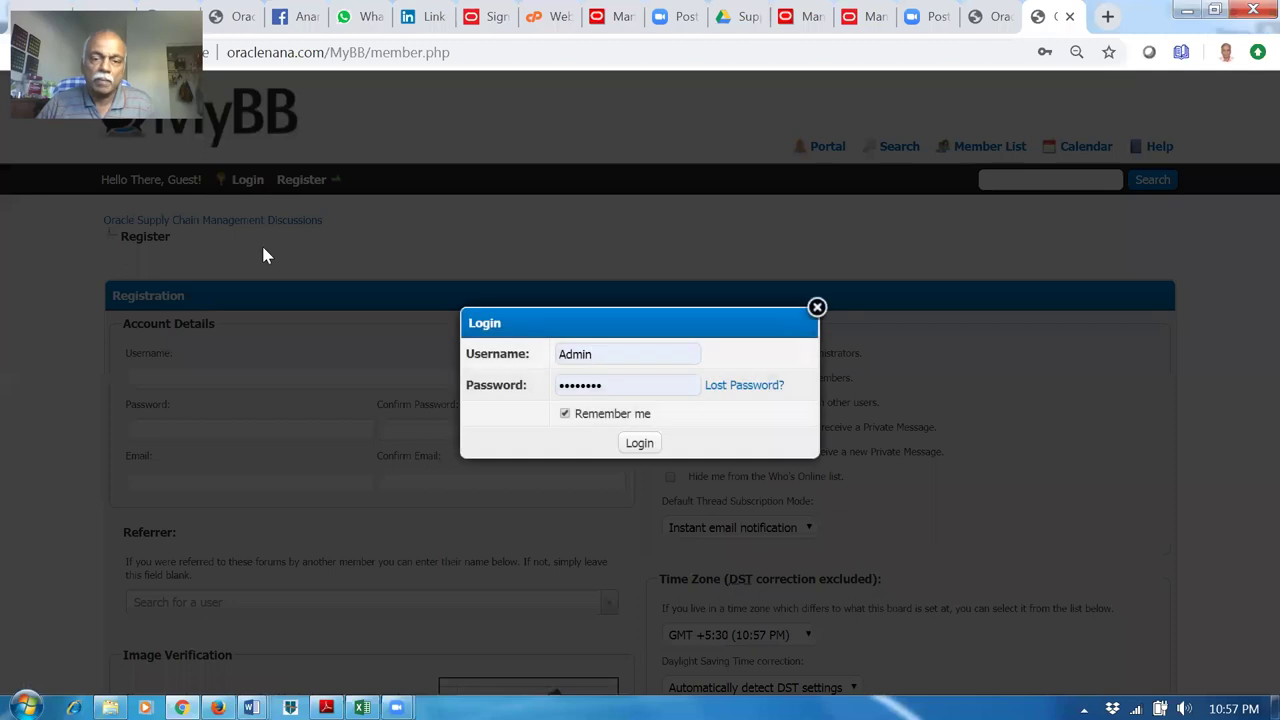
{"action": "left_click", "coordinate": [646, 442]}
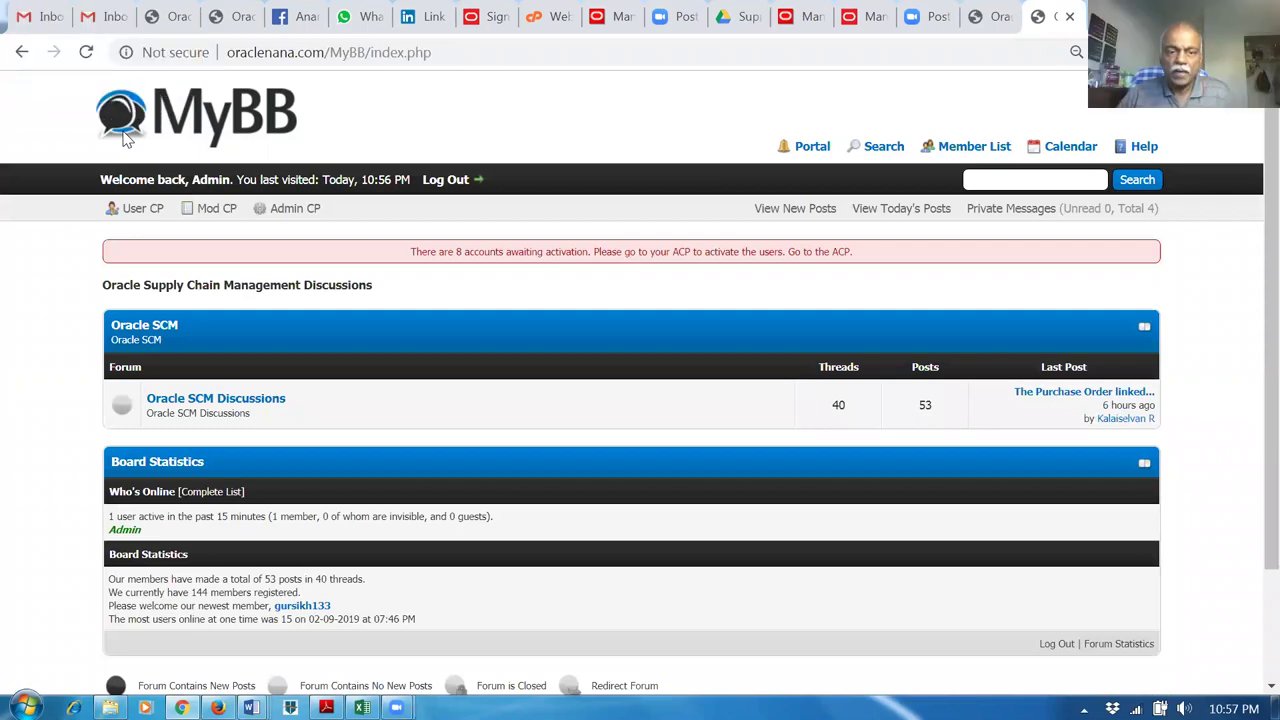
{"action": "left_click", "coordinate": [243, 400]}
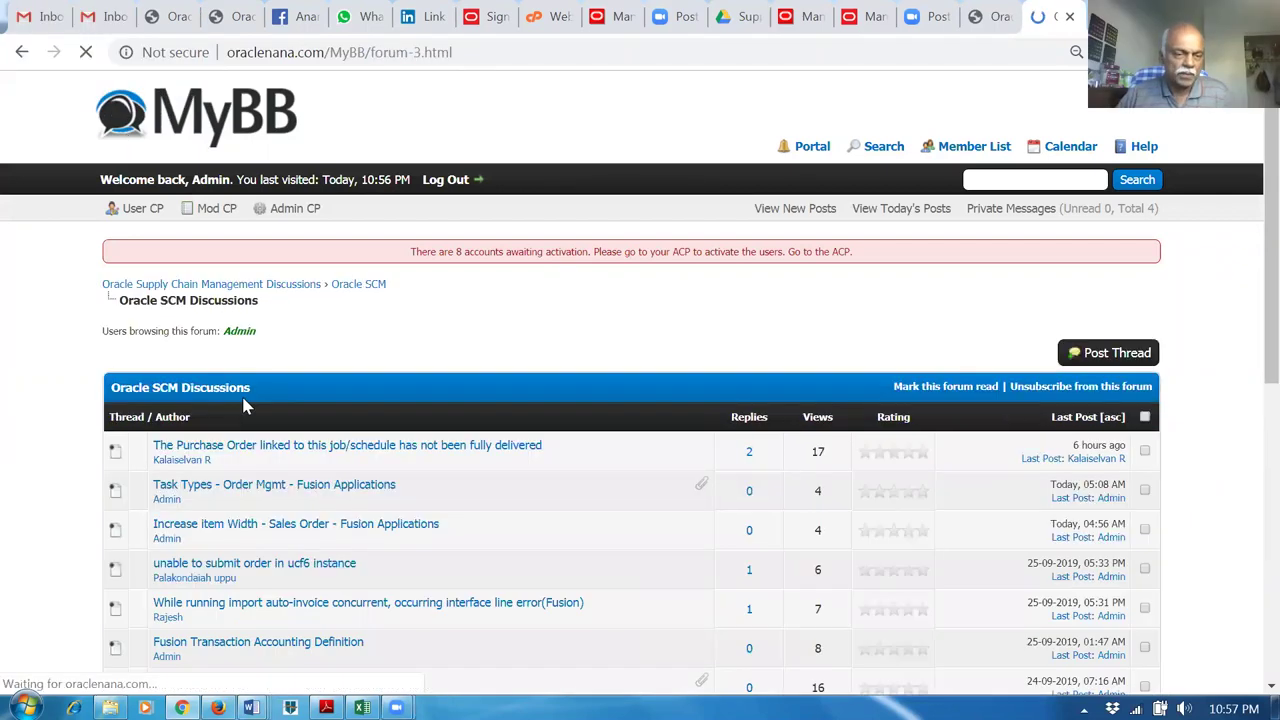
{"action": "scroll", "coordinate": [216, 548], "scroll_direction": "down", "scroll_amount": 8}
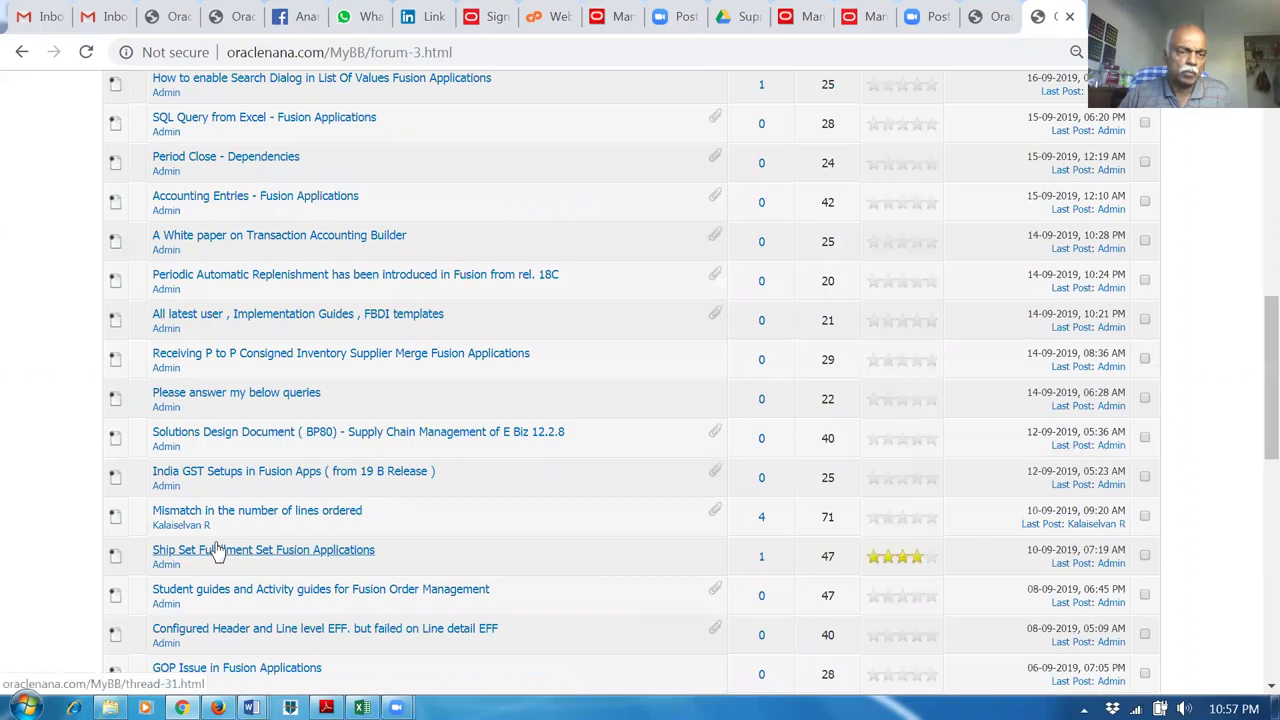
{"action": "scroll", "coordinate": [216, 548], "scroll_direction": "down", "scroll_amount": 8}
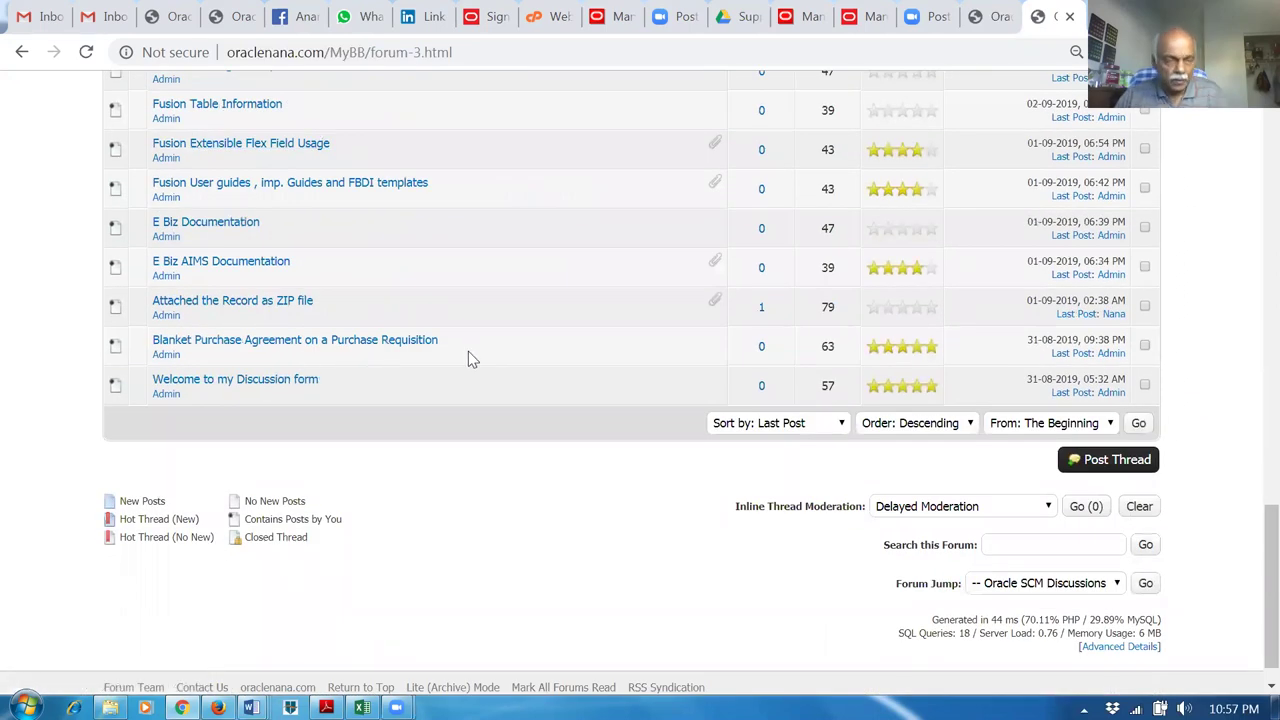
Open the "MD 50 , 70 and 120 templates" thread in Oracle SCM Discussions and look over its attached files.
{"action": "scroll", "coordinate": [464, 355], "scroll_direction": "up", "scroll_amount": 2}
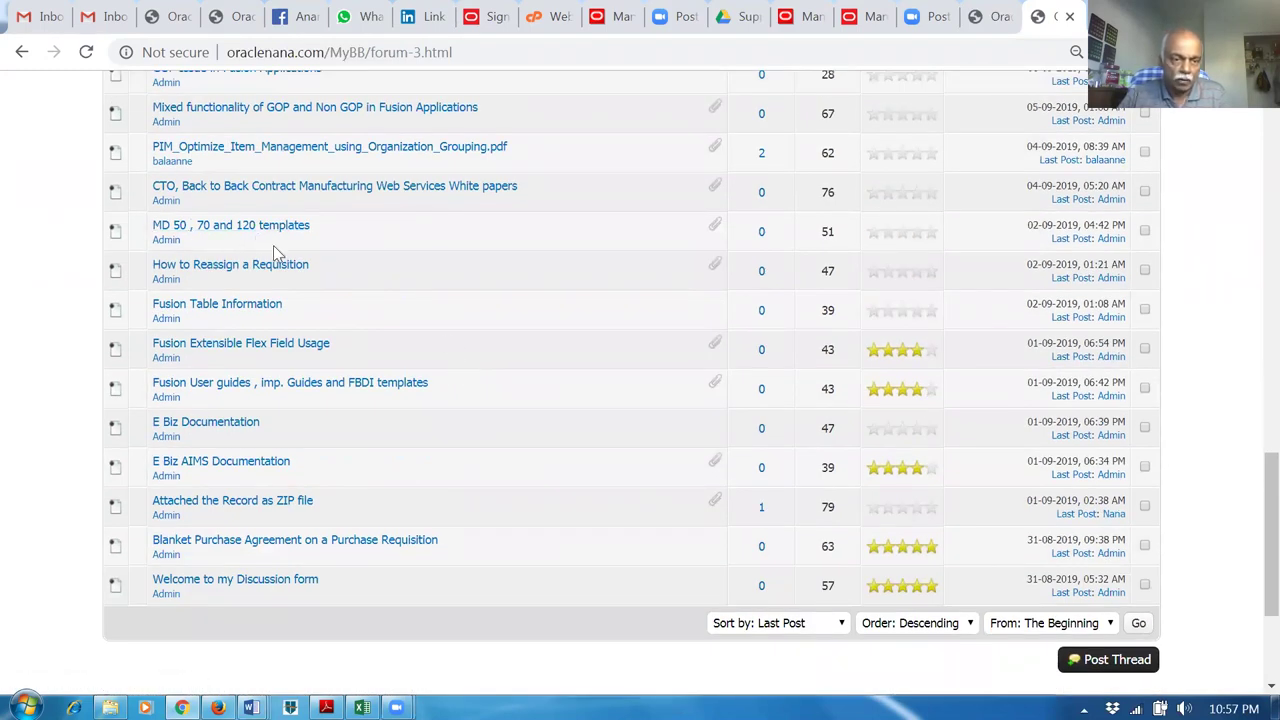
{"action": "scroll", "coordinate": [273, 245], "scroll_direction": "up", "scroll_amount": 2}
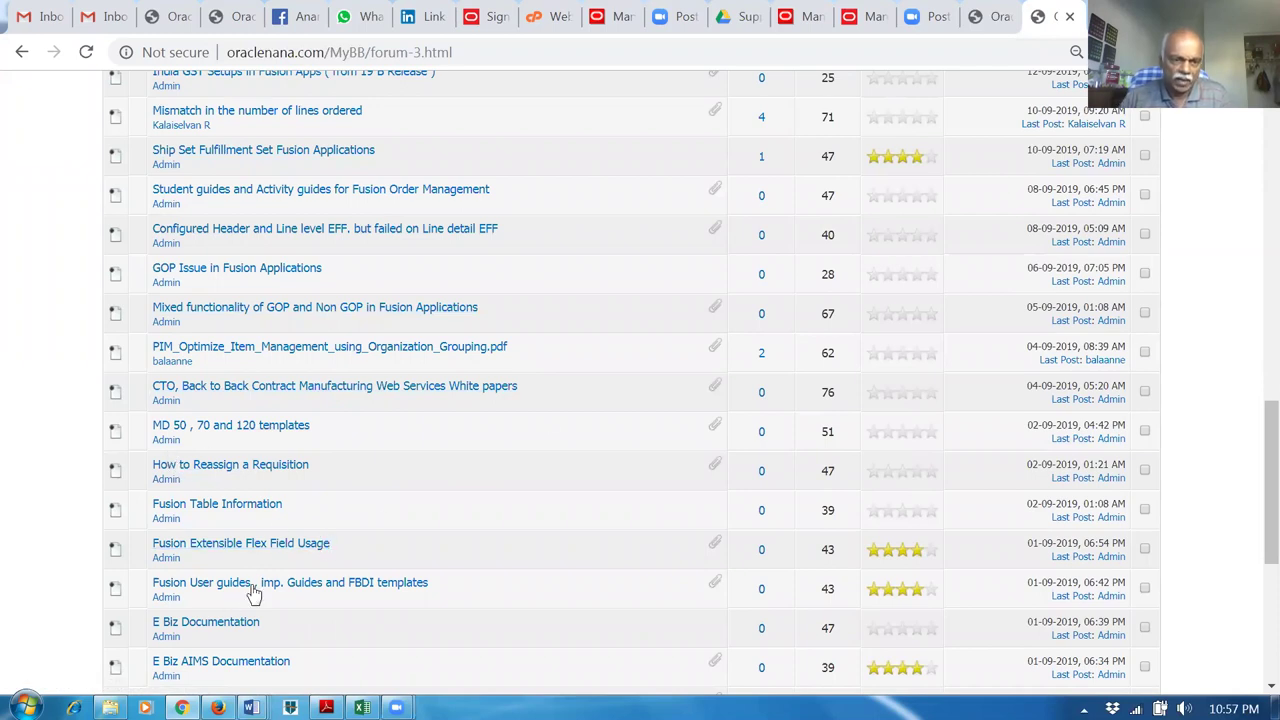
{"action": "left_click", "coordinate": [260, 428]}
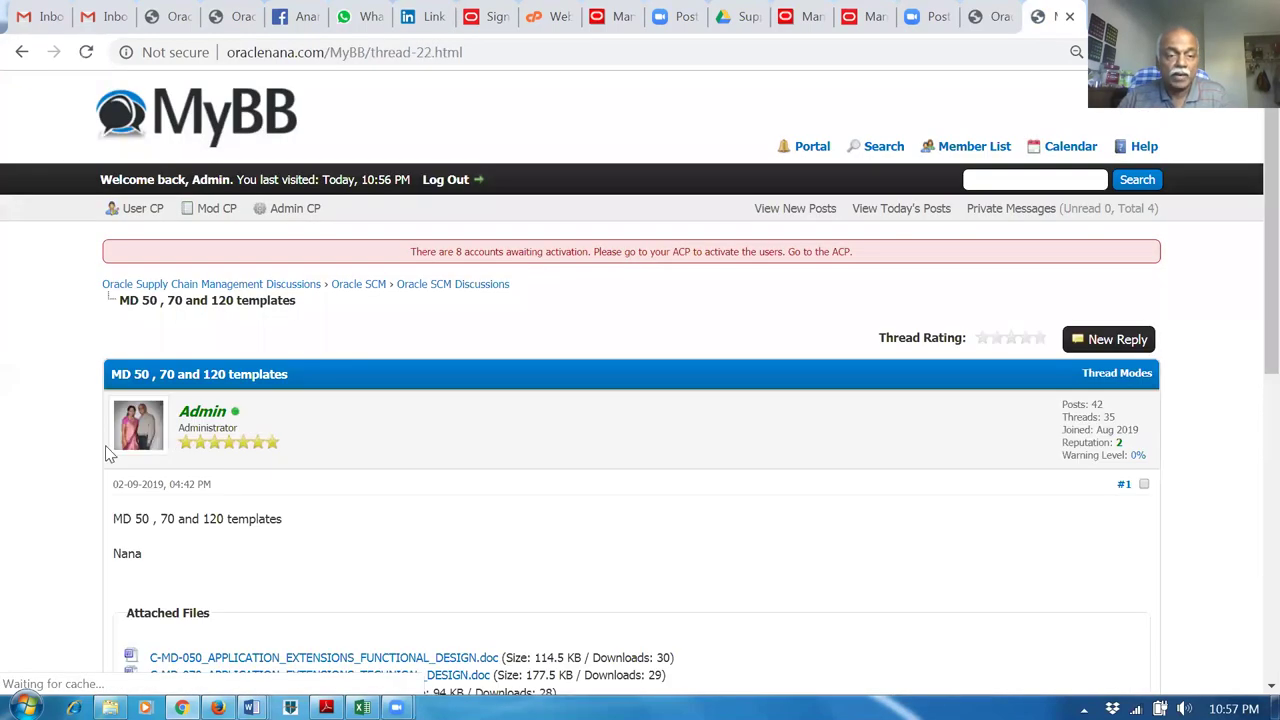
{"action": "scroll", "coordinate": [390, 488], "scroll_direction": "down", "scroll_amount": 3}
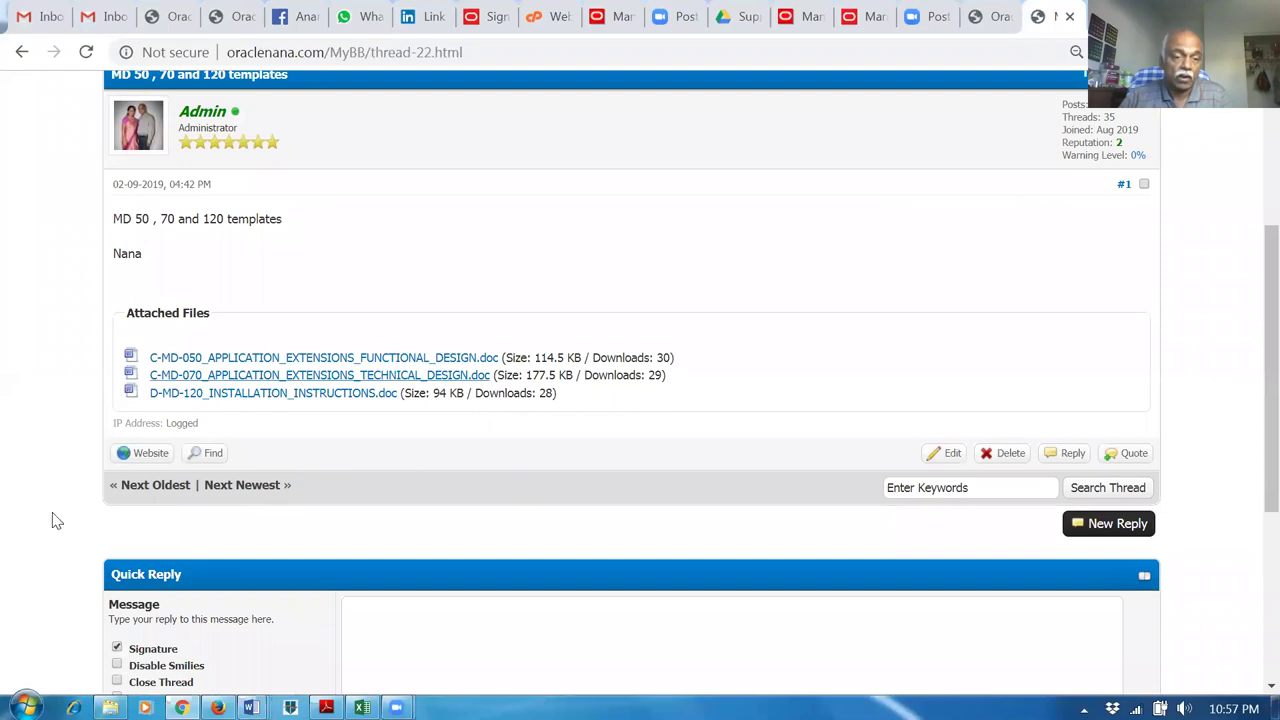
{"action": "scroll", "coordinate": [369, 491], "scroll_direction": "up", "scroll_amount": 3}
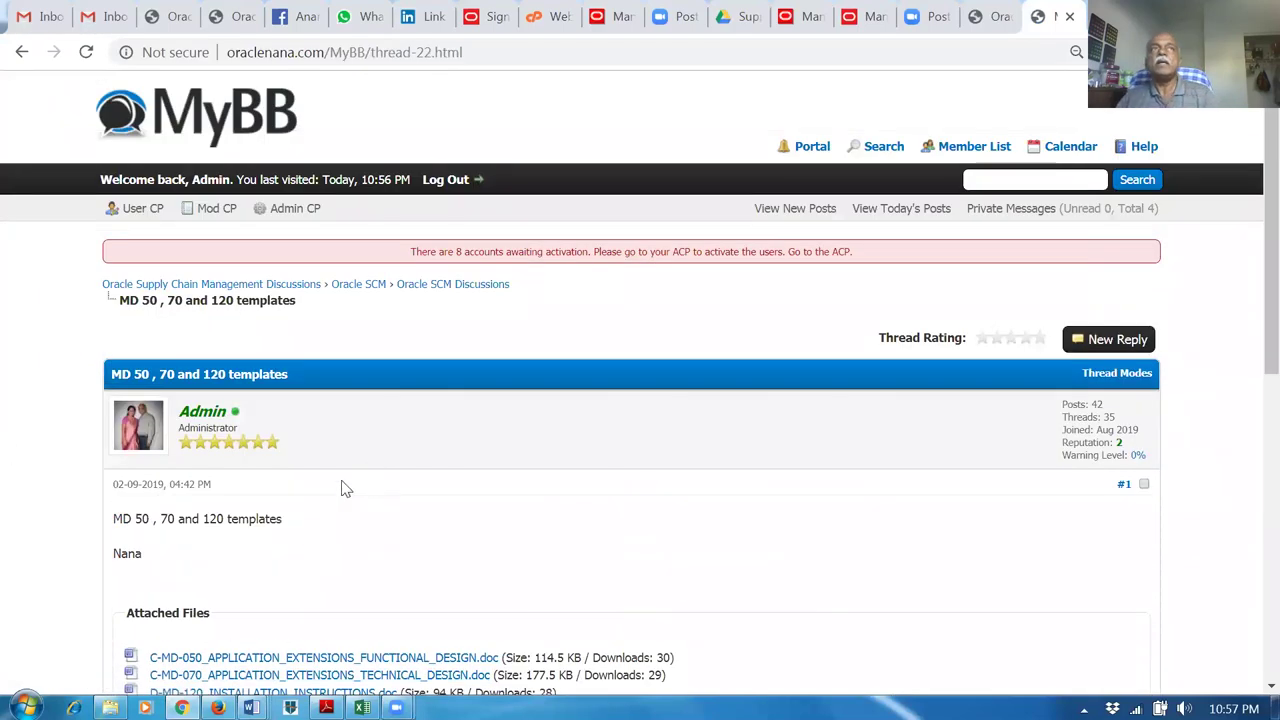
Return to the Oracle SCM Discussions list and open the "SQL Query from Excel - Fusion Applications" thread to read its post.
{"action": "left_click", "coordinate": [466, 289]}
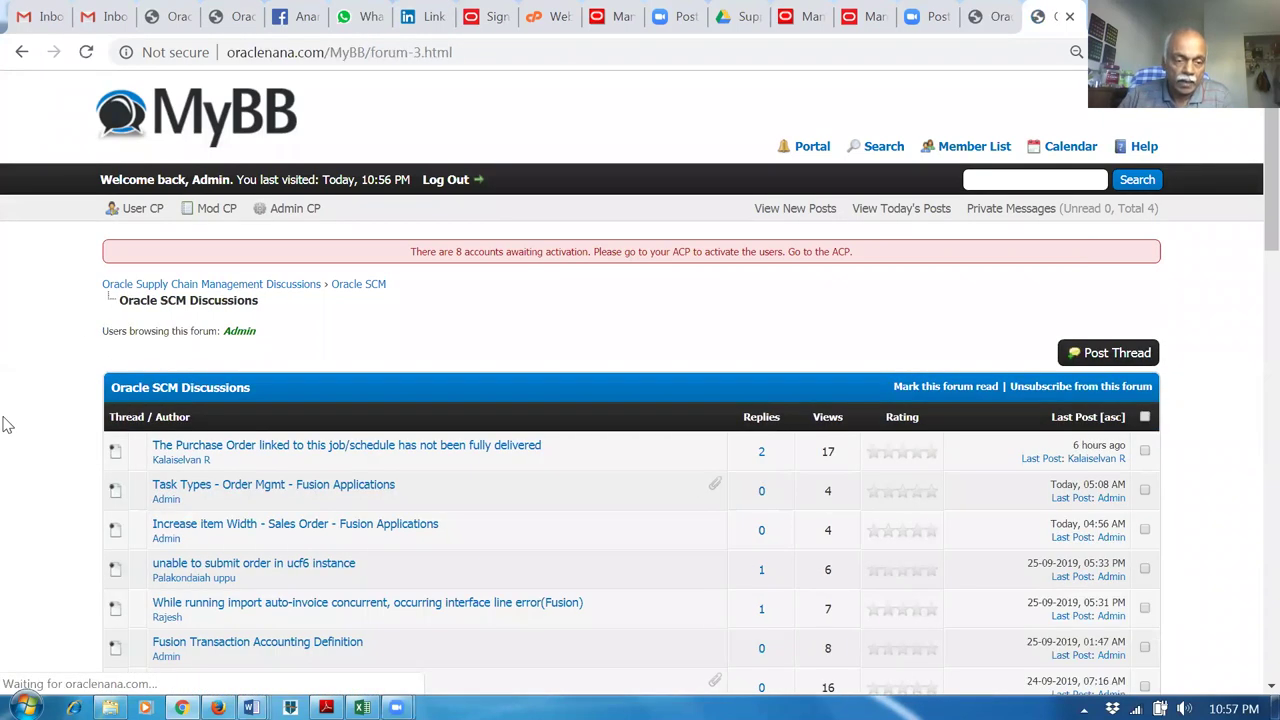
{"action": "scroll", "coordinate": [8, 425], "scroll_direction": "down", "scroll_amount": 4}
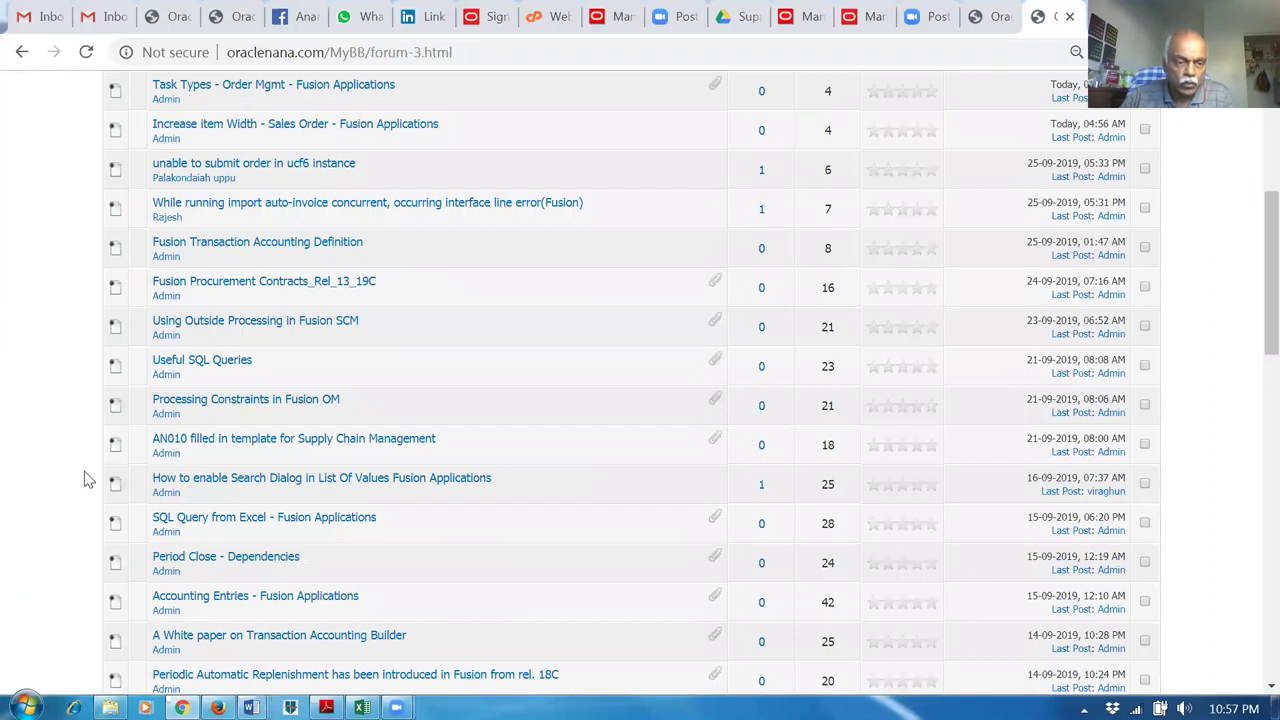
{"action": "left_click", "coordinate": [295, 526]}
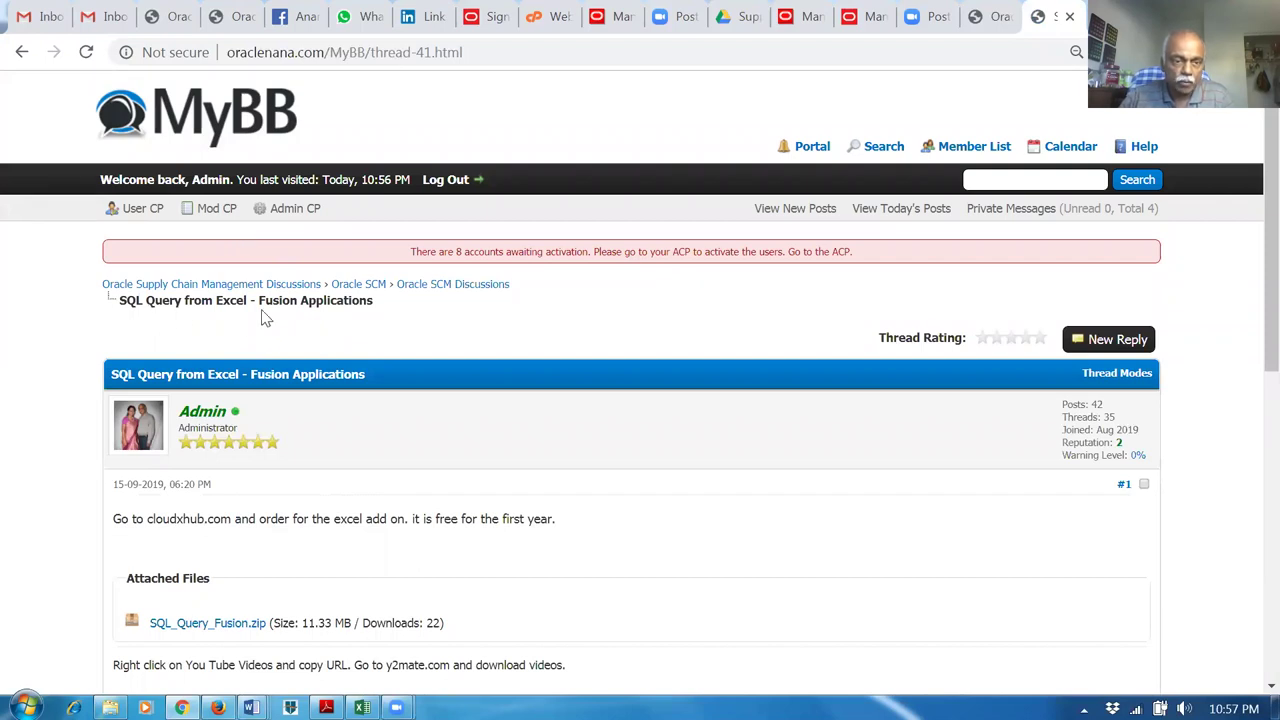
{"action": "scroll", "coordinate": [416, 341], "scroll_direction": "down", "scroll_amount": 2}
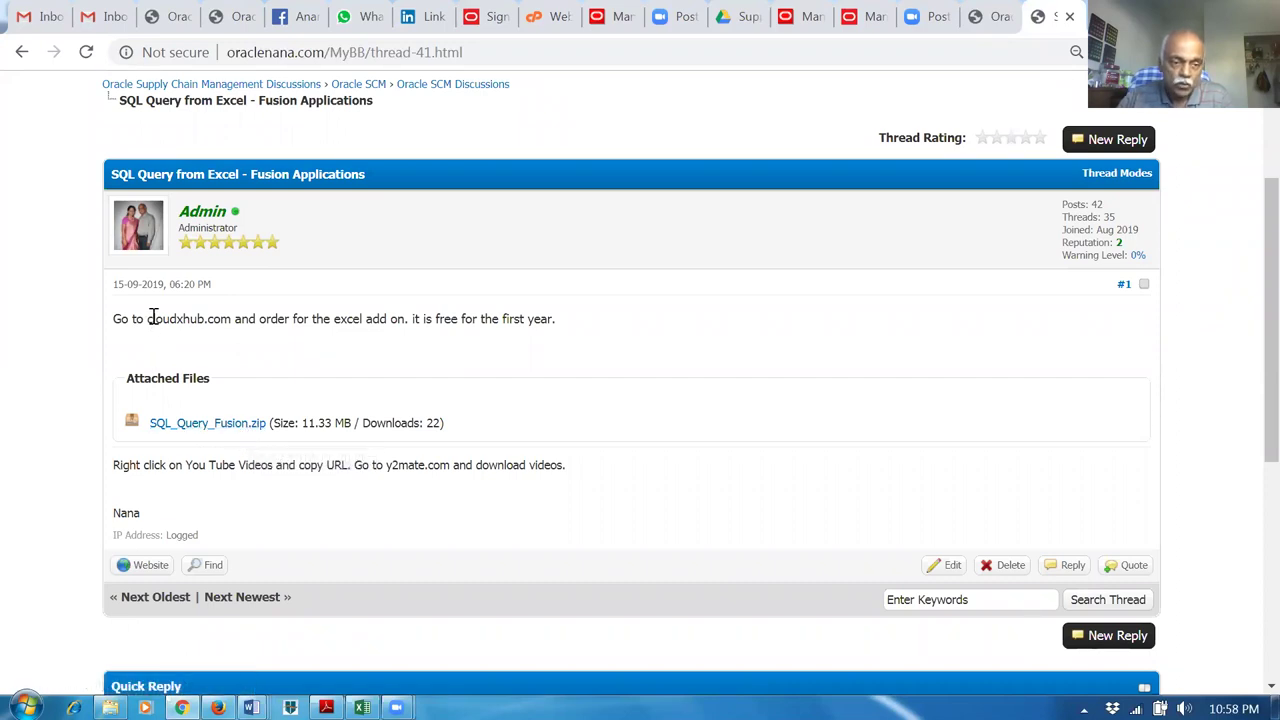
Copy the address cloudxhub.com from the post and open that site in a new browser tab.
{"action": "left_click_drag", "start_coordinate": [185, 318], "coordinate": [232, 318]}
{"action": "key", "text": "ctrl+c"}
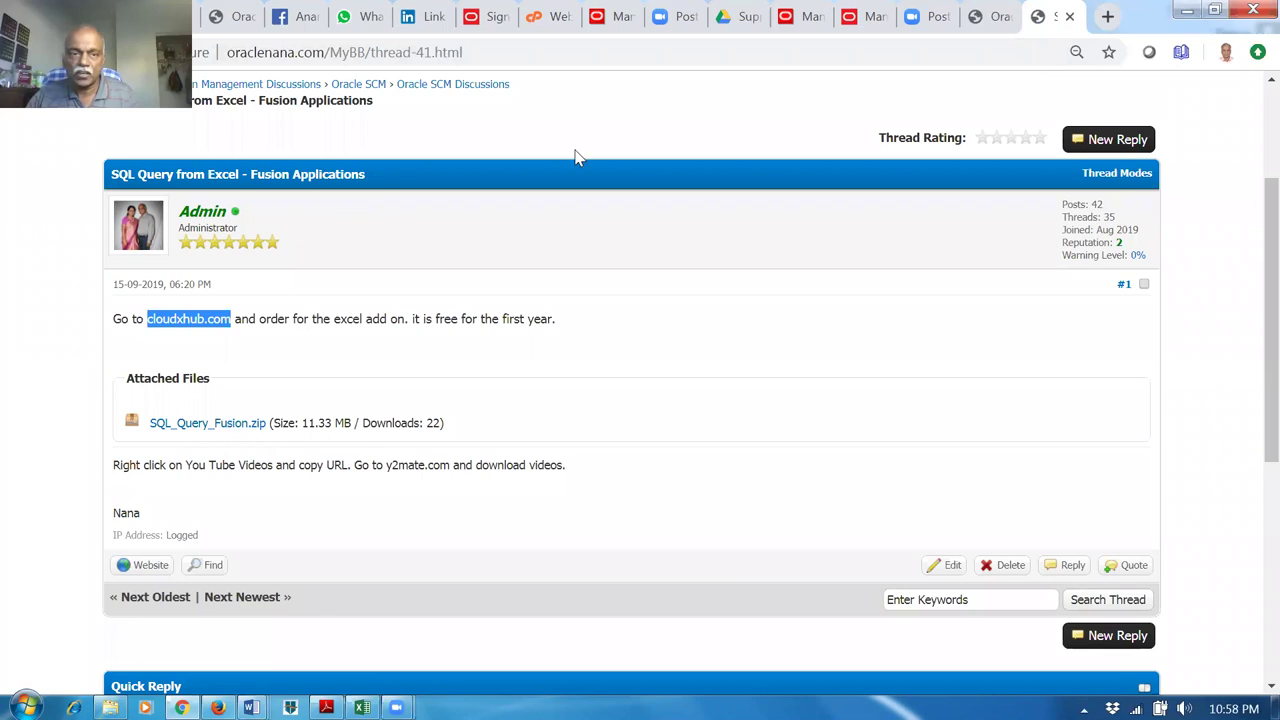
{"action": "key", "text": "ctrl+t"}
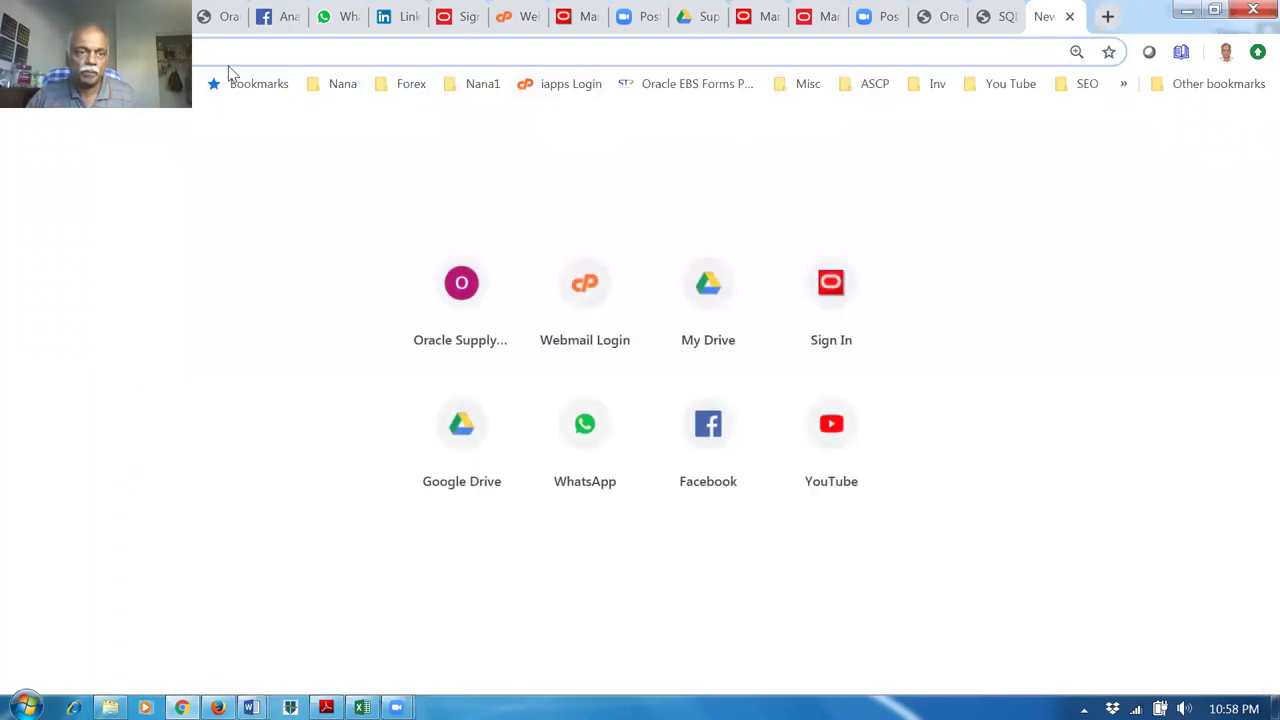
{"action": "key", "text": "ctrl+v"}
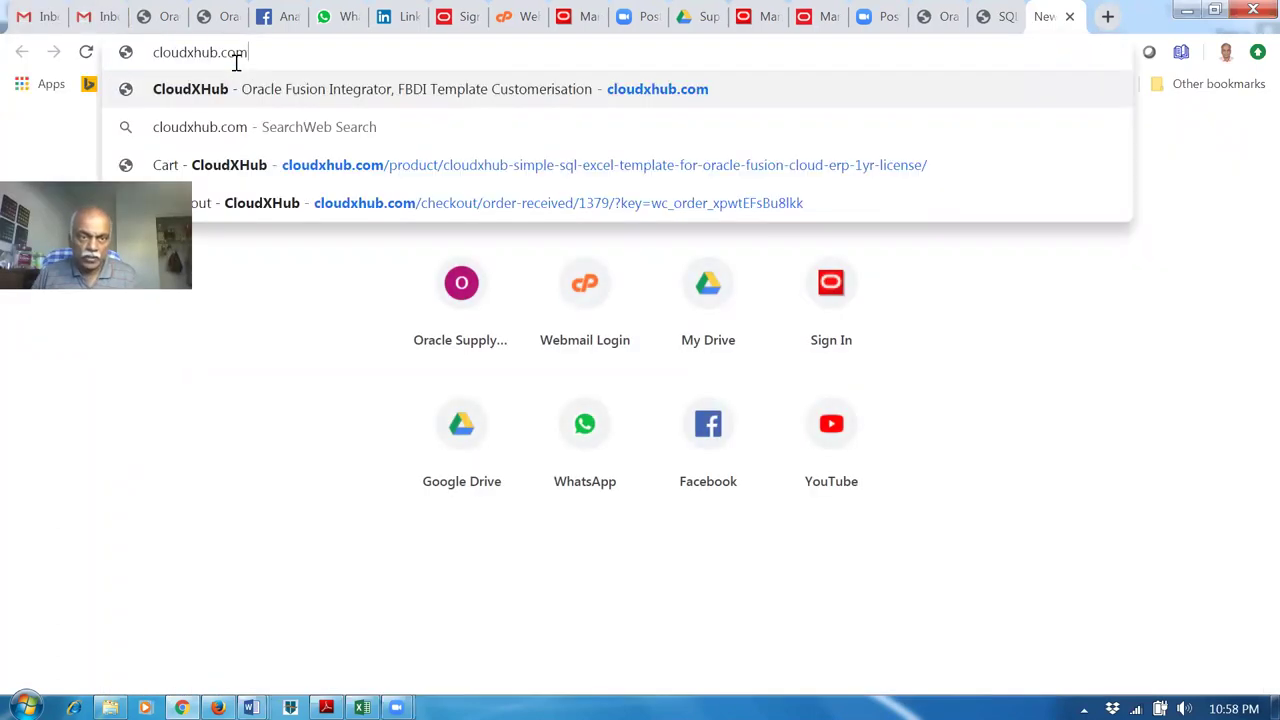
{"action": "key", "text": "Return"}
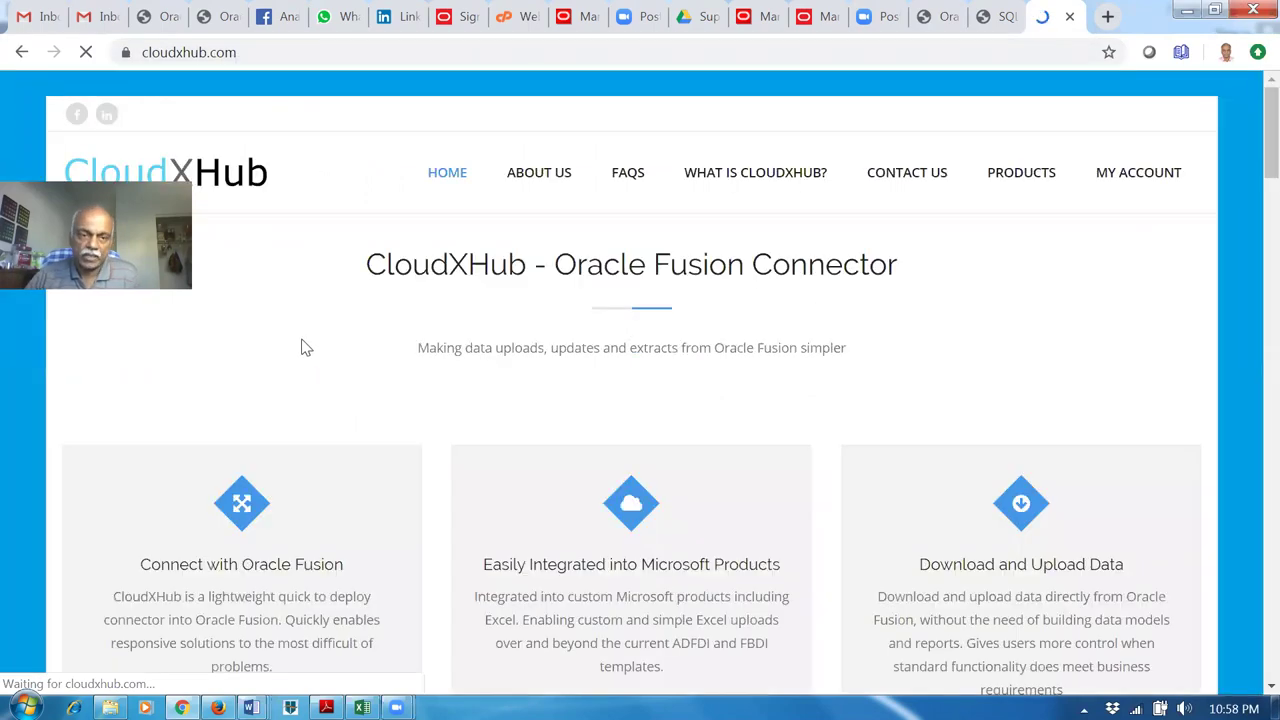
Look through the CloudXHub home page, including the Excel AddIn offer, demo video and download link, and return to its beginning.
{"action": "scroll", "coordinate": [273, 262], "scroll_direction": "down", "scroll_amount": 9}
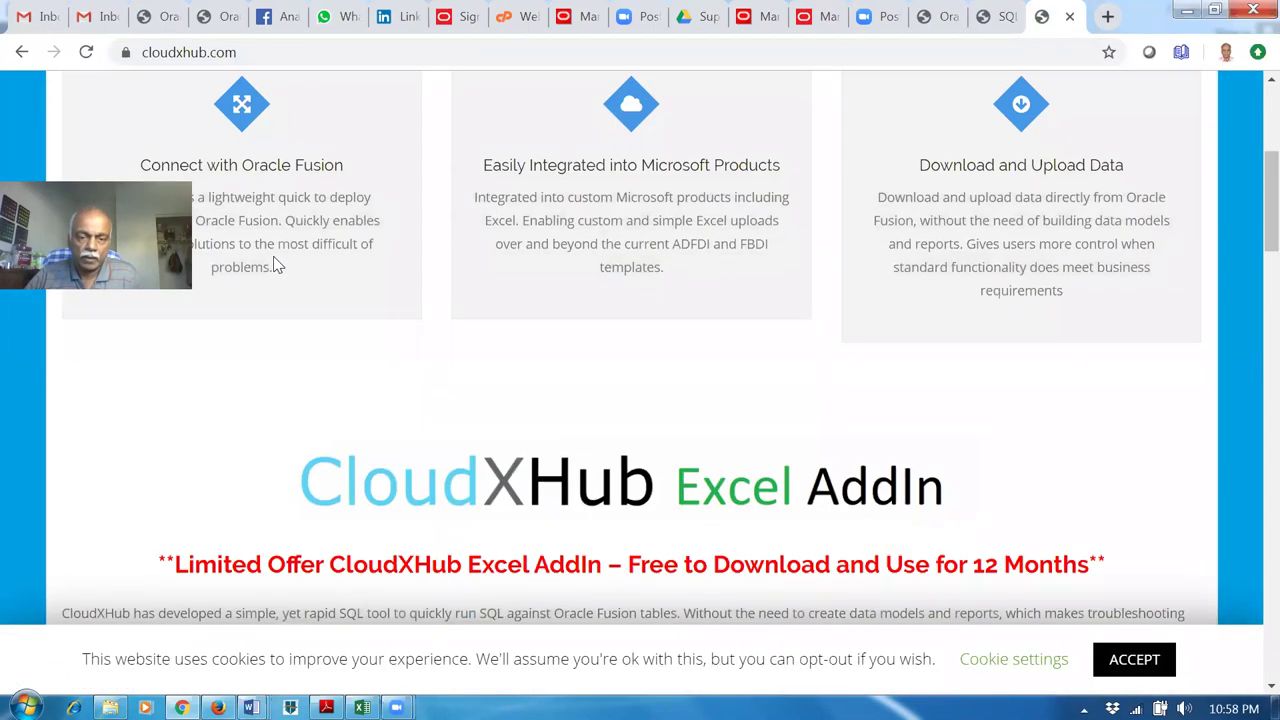
{"action": "scroll", "coordinate": [277, 262], "scroll_direction": "down", "scroll_amount": 7}
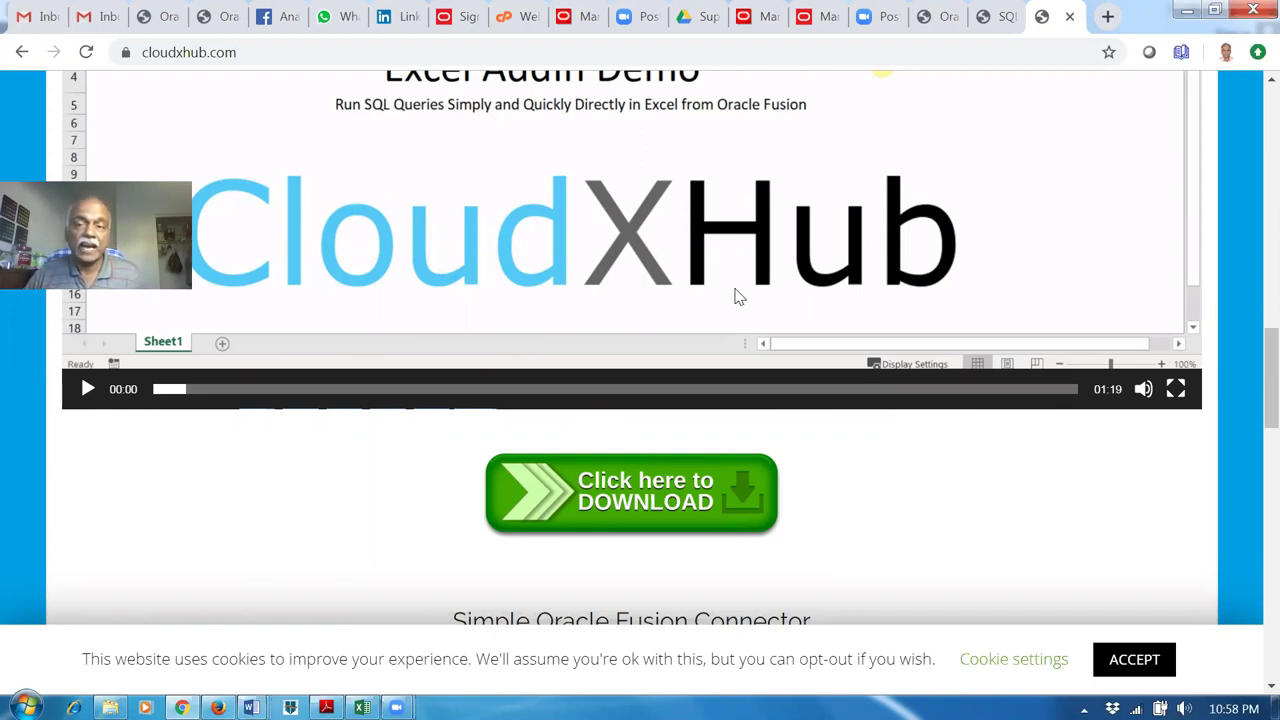
{"action": "scroll", "coordinate": [730, 292], "scroll_direction": "down", "scroll_amount": 3}
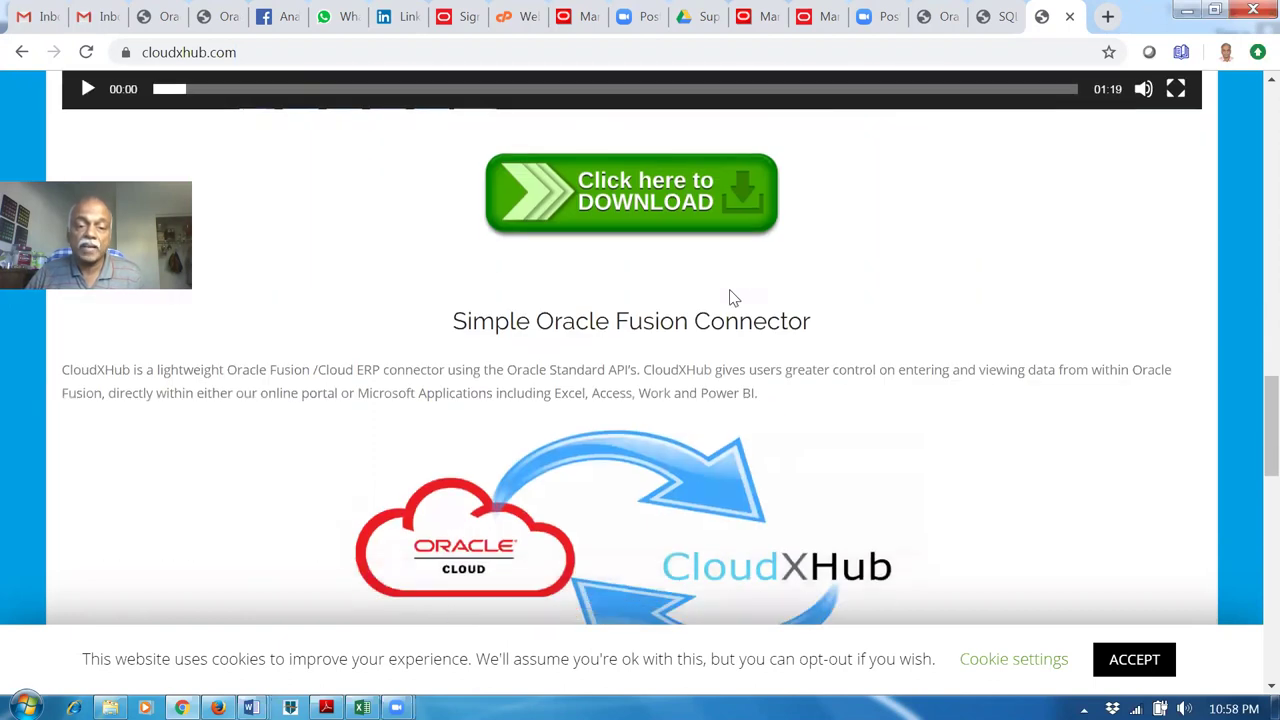
{"action": "scroll", "coordinate": [730, 292], "scroll_direction": "down", "scroll_amount": 3}
{"action": "scroll", "coordinate": [733, 299], "scroll_direction": "down", "scroll_amount": 2}
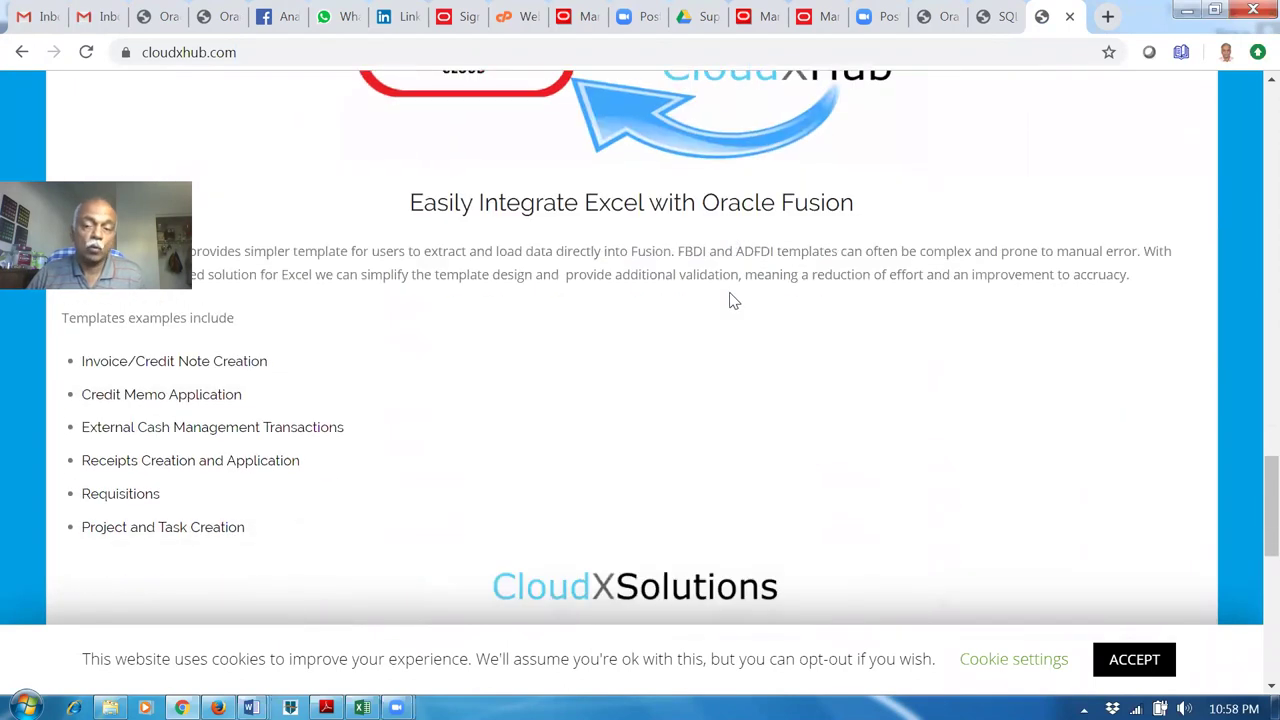
{"action": "scroll", "coordinate": [731, 301], "scroll_direction": "down", "scroll_amount": 4}
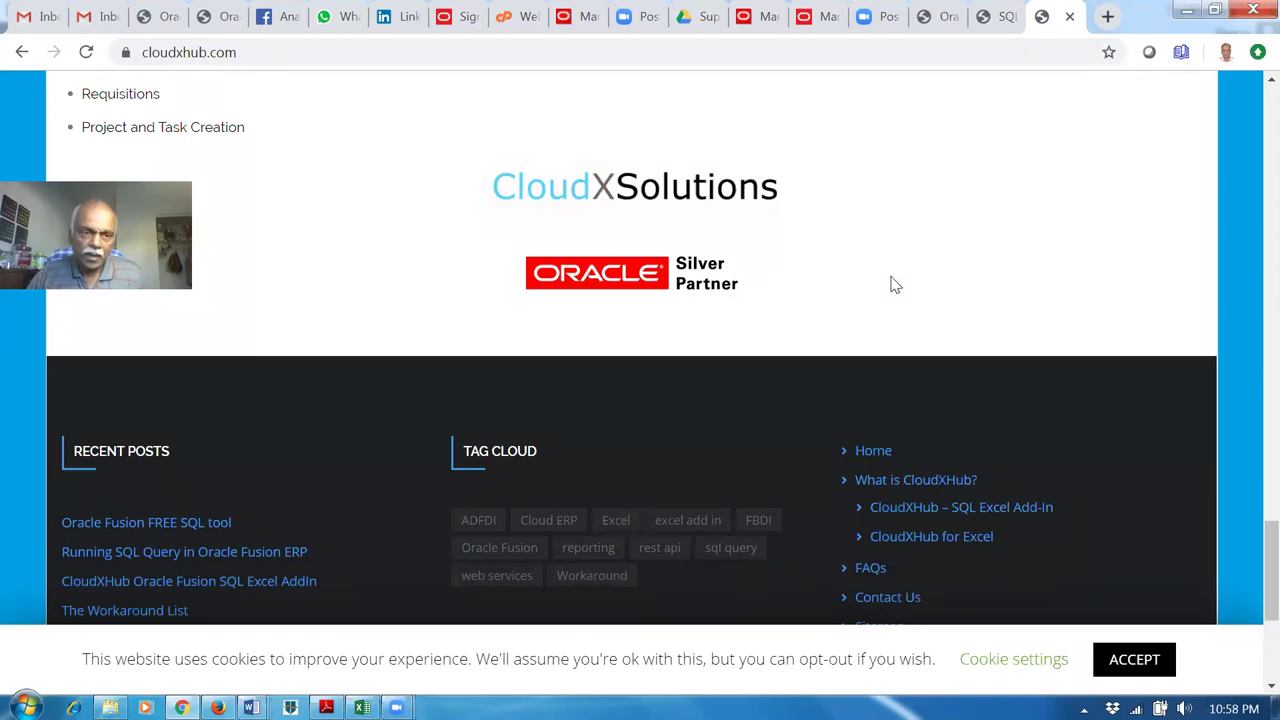
{"action": "scroll", "coordinate": [895, 285], "scroll_direction": "up", "scroll_amount": 10}
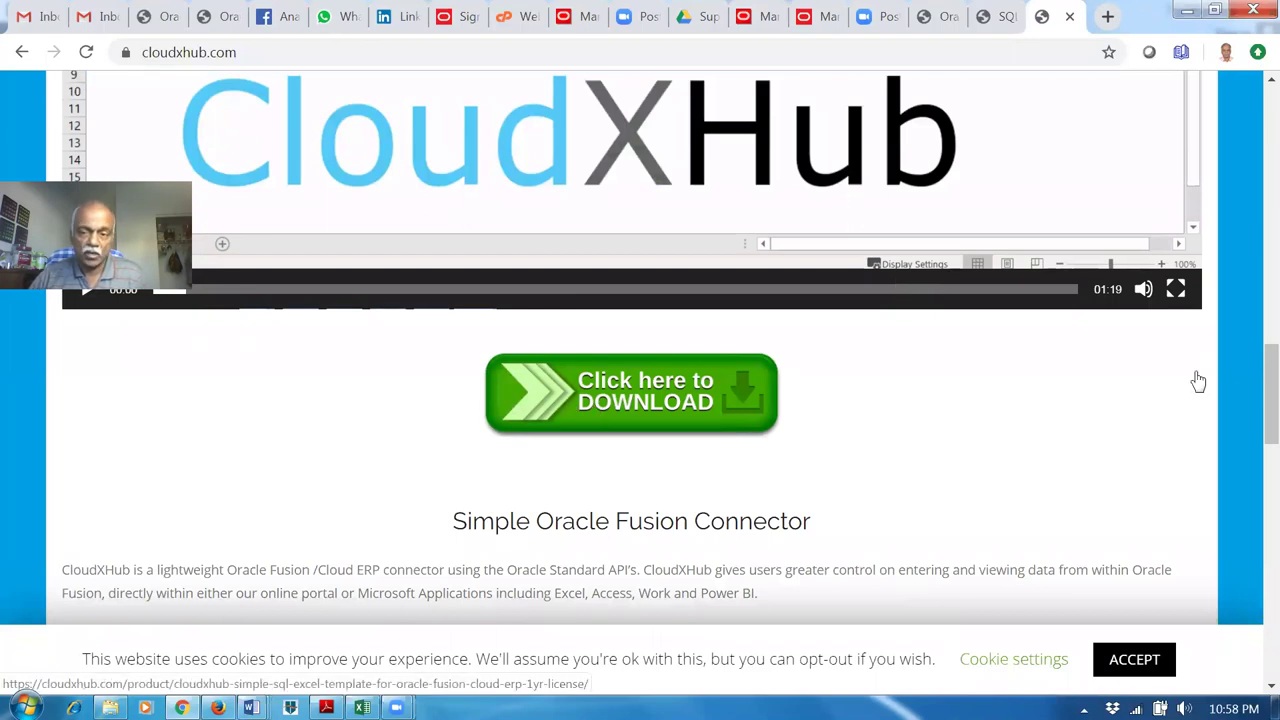
{"action": "left_click_drag", "start_coordinate": [1250, 408], "coordinate": [1250, 142]}
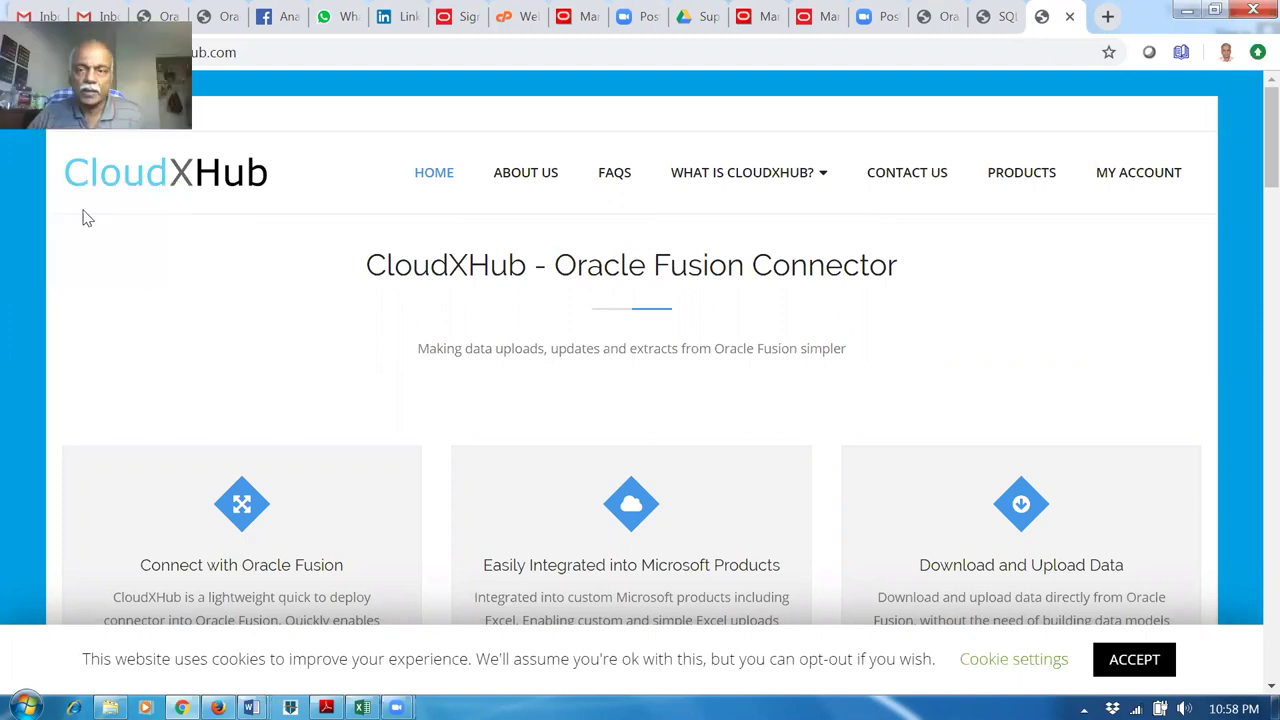
Switch to the blank Excel workbook and open the CloudXHub add-in's Run Fusion SQL Query dialog.
{"action": "left_click", "coordinate": [1181, 14]}
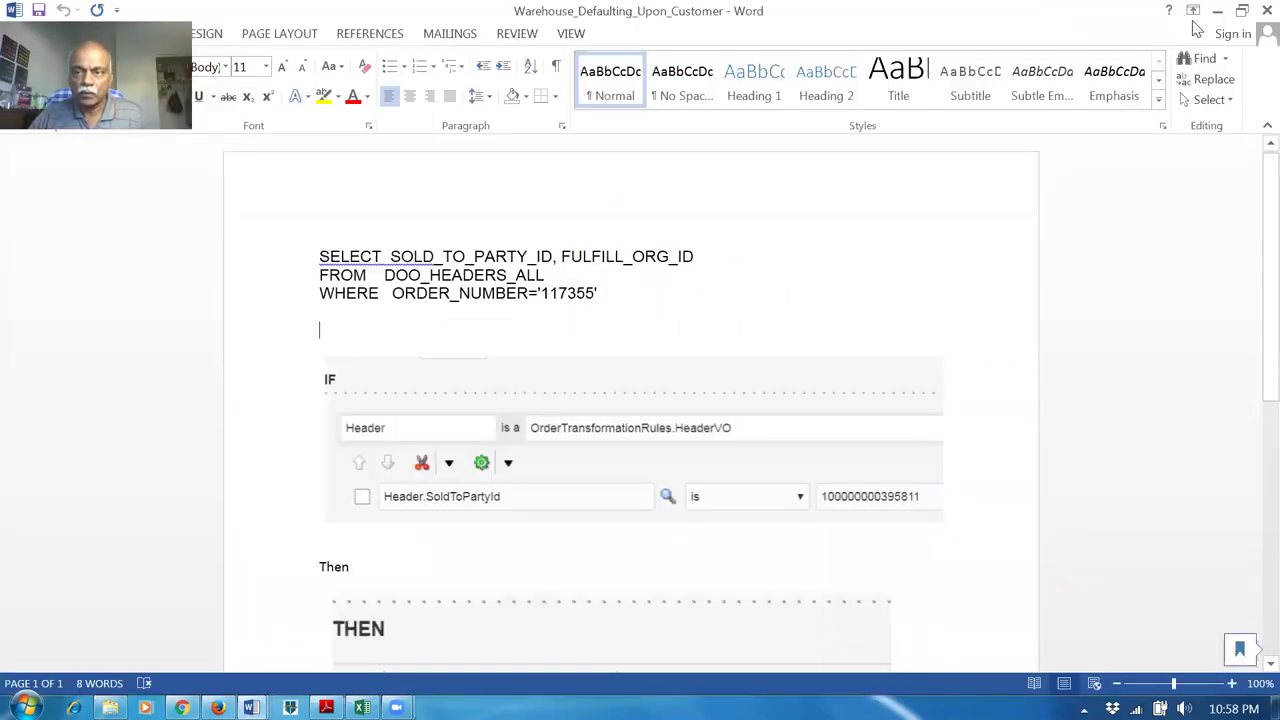
{"action": "left_click", "coordinate": [516, 262]}
{"action": "left_click", "coordinate": [362, 707]}
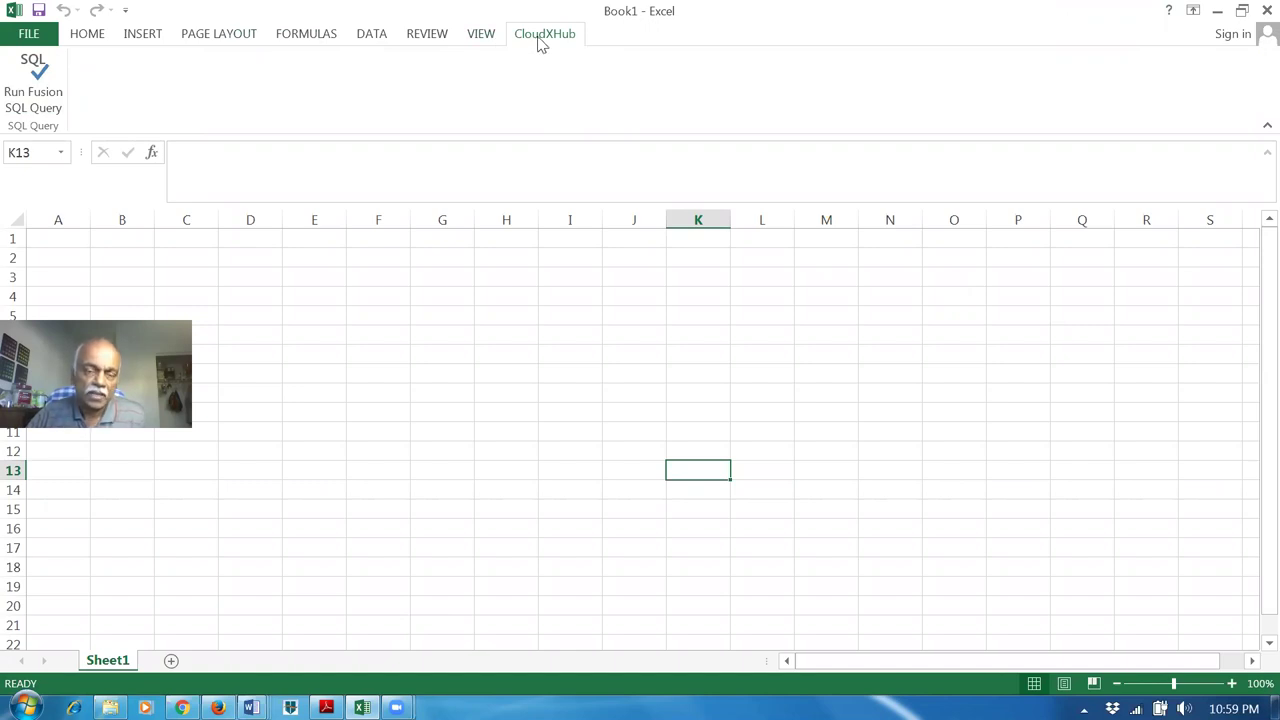
{"action": "left_click", "coordinate": [33, 100]}
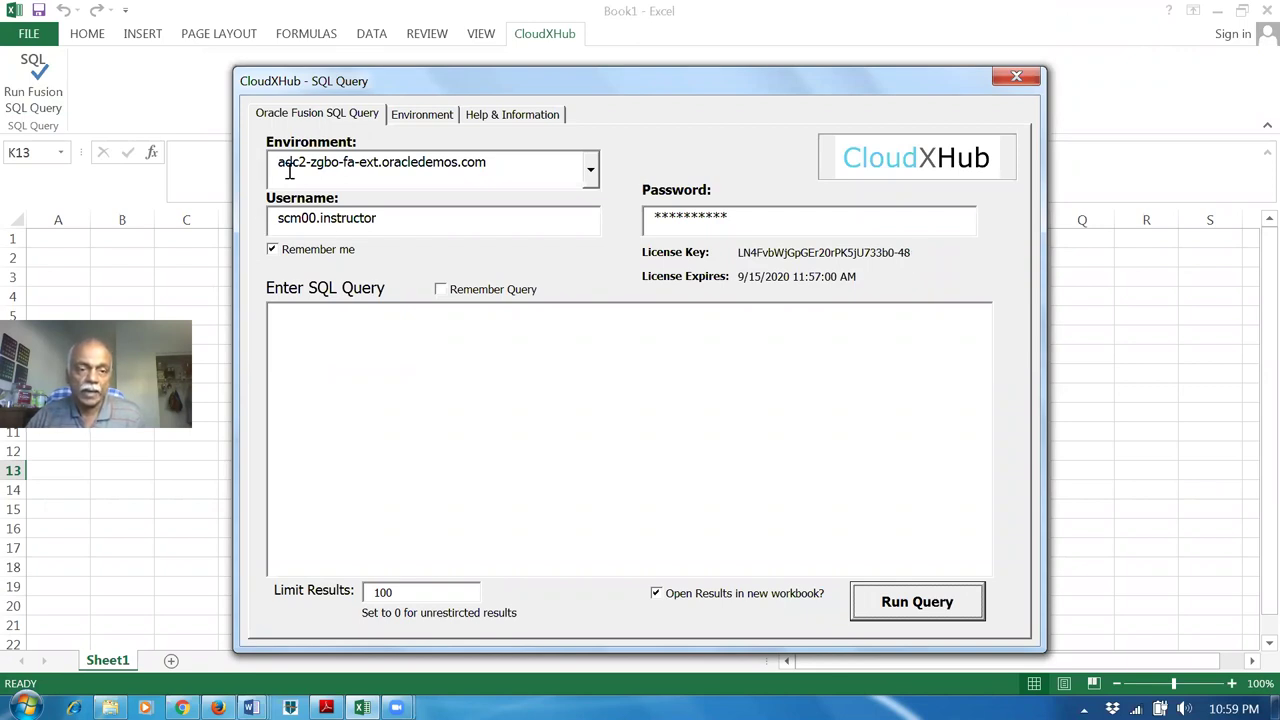
Review the environment, username and password fields in the SQL Query dialog, and place the cursor in the empty query area.
{"action": "left_click_drag", "start_coordinate": [284, 167], "coordinate": [511, 168]}
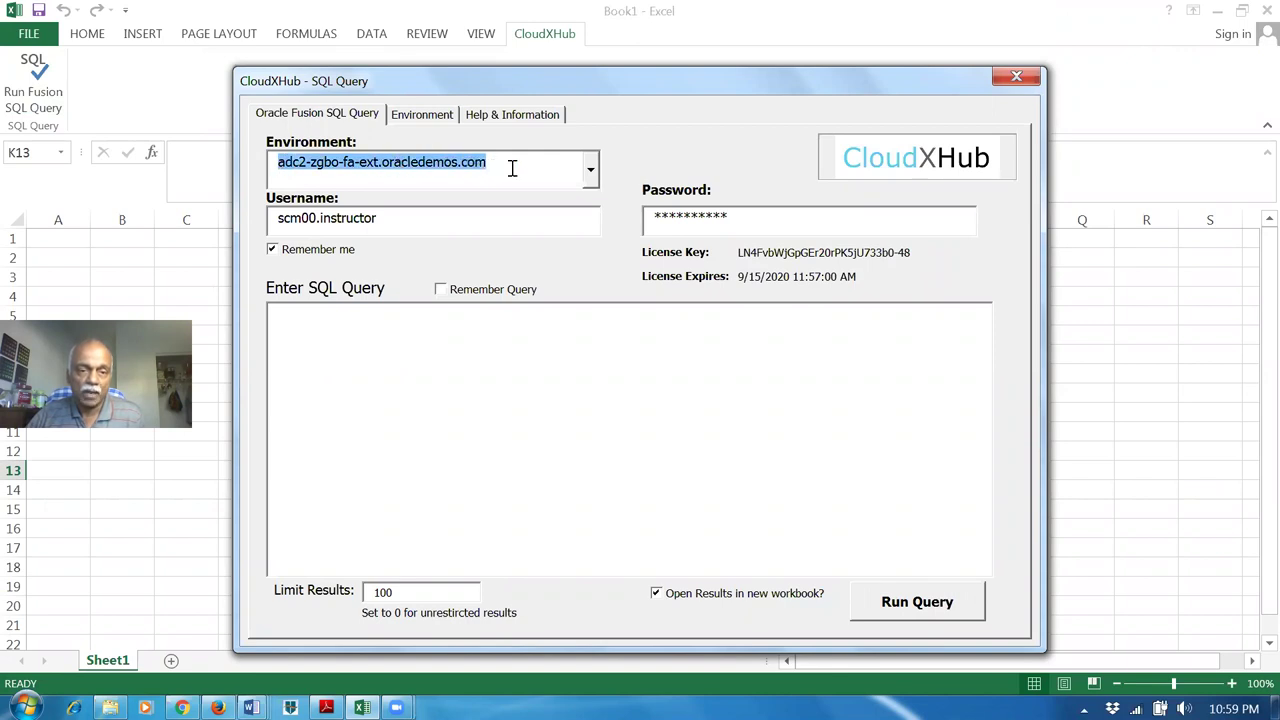
{"action": "left_click", "coordinate": [396, 220]}
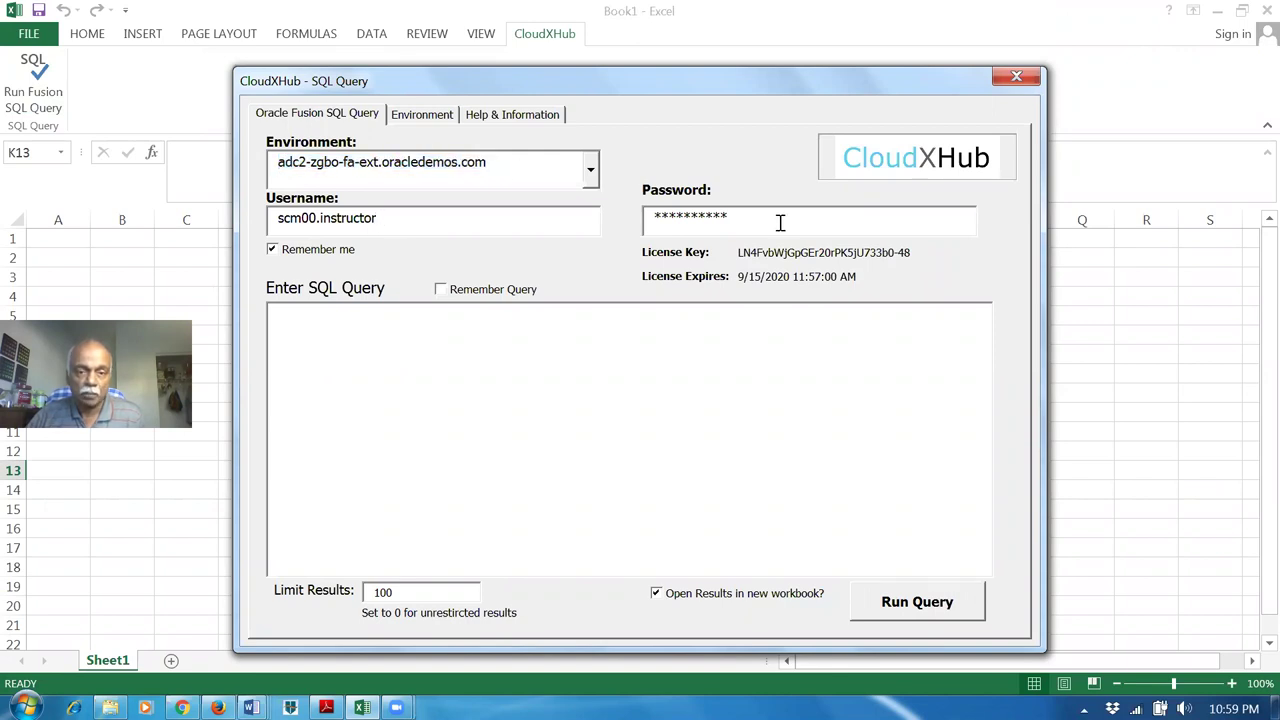
{"action": "left_click", "coordinate": [376, 386]}
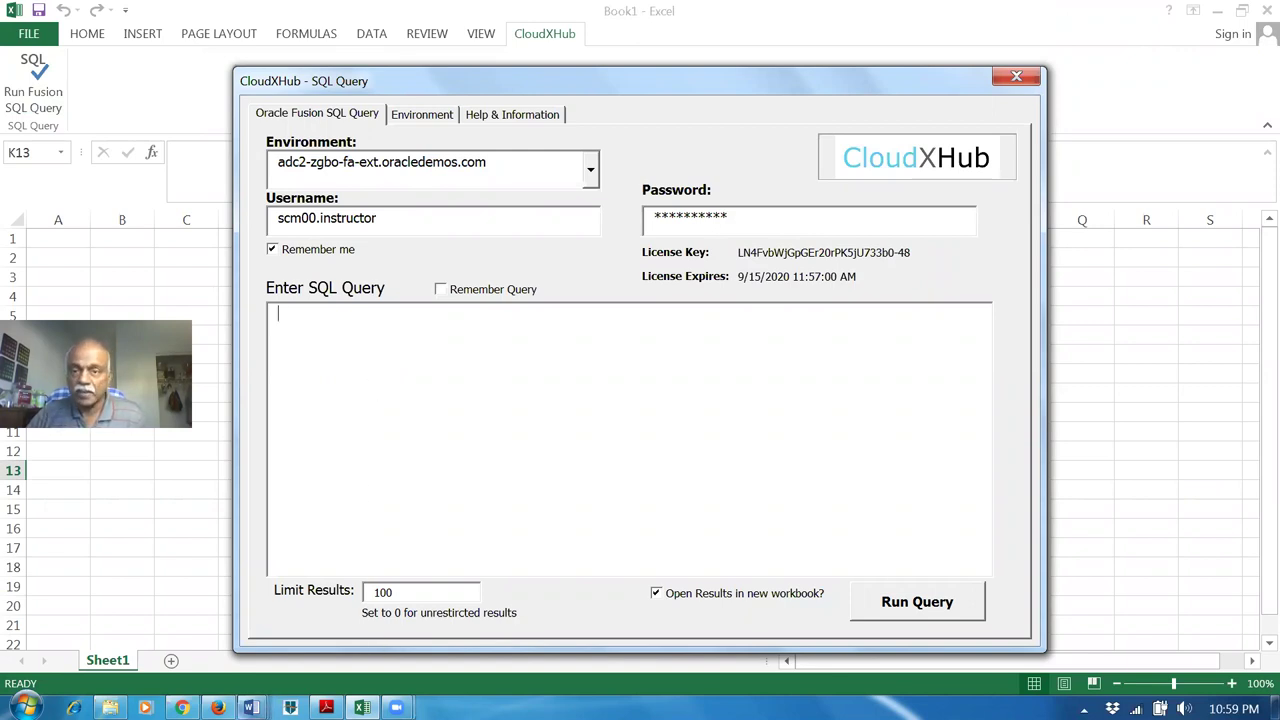
Switch to the draft sales order in the browser and highlight its customer, ABC Application Software, and its warehouse, 002 - Atlanta.
{"action": "key", "text": "alt+Tab"}
{"action": "left_click", "coordinate": [815, 16]}
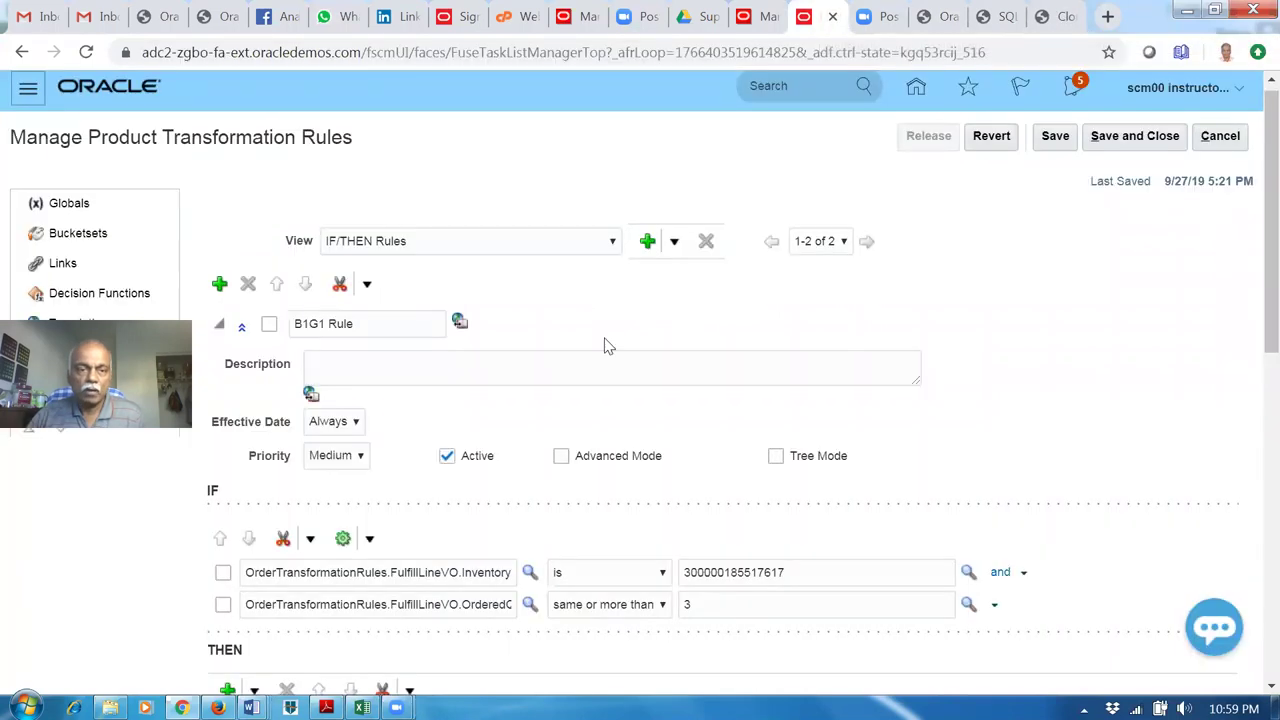
{"action": "left_click", "coordinate": [756, 16]}
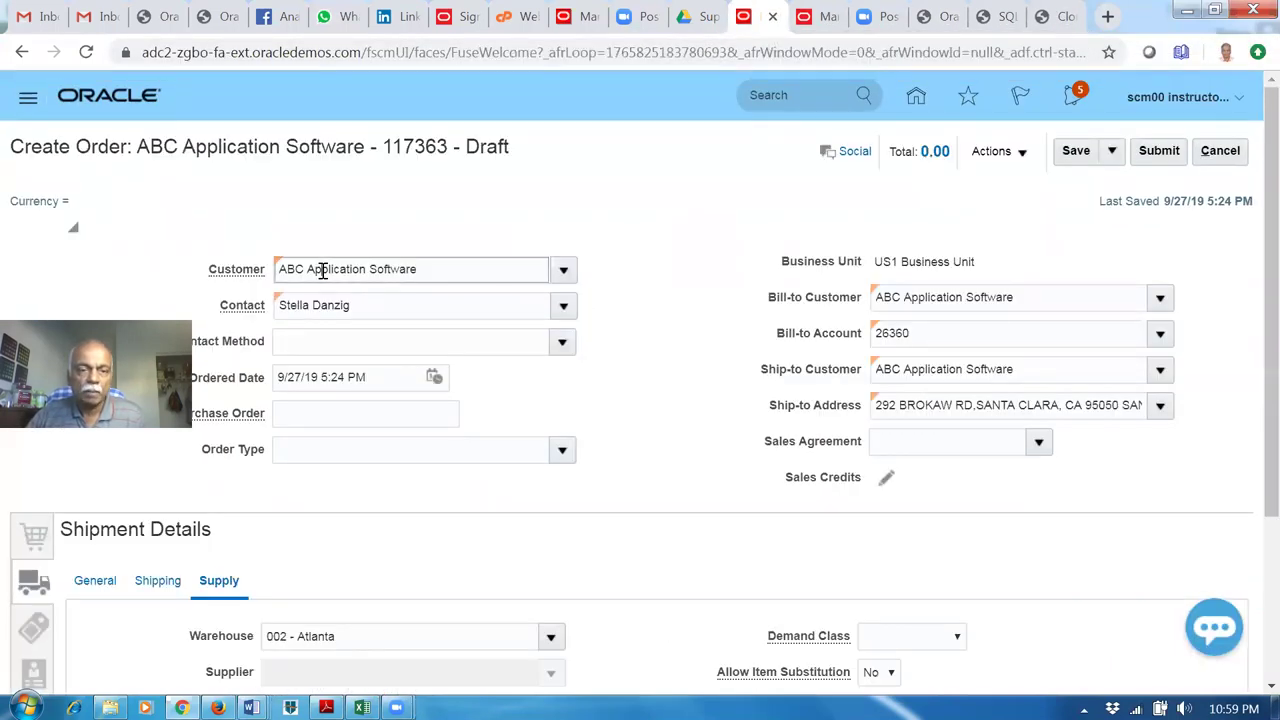
{"action": "scroll", "coordinate": [474, 312], "scroll_direction": "down", "scroll_amount": 2}
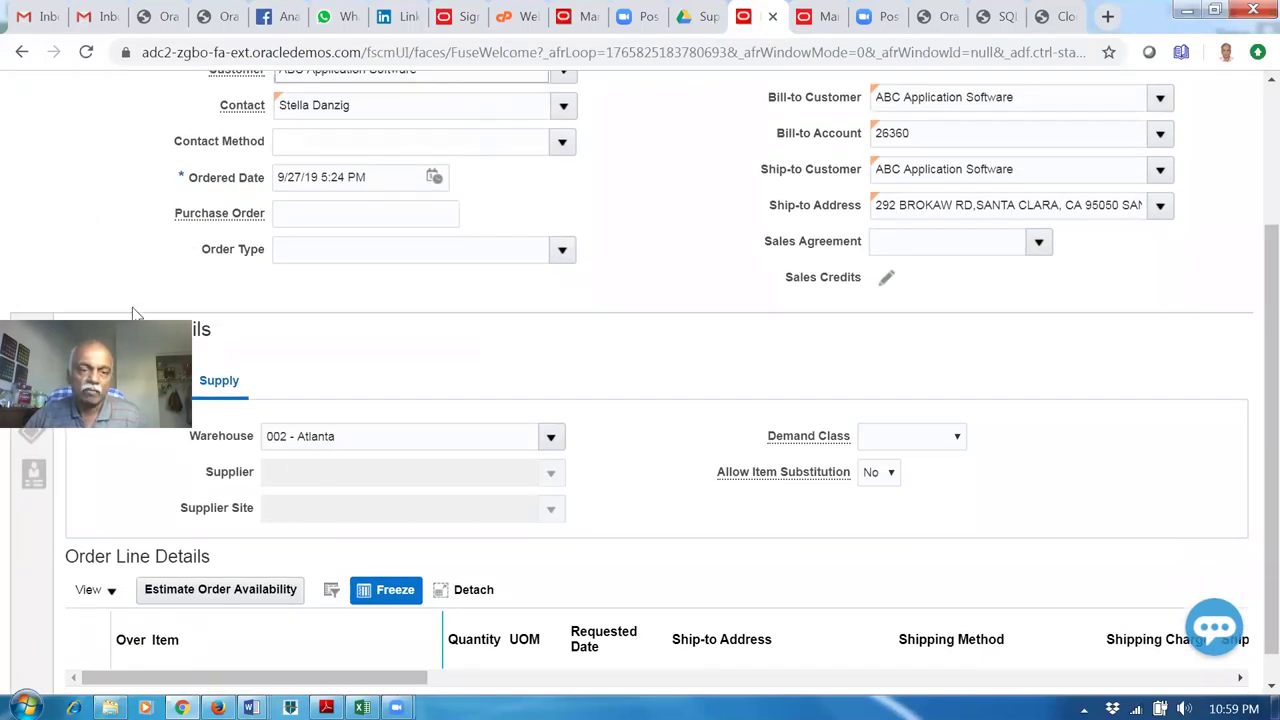
{"action": "scroll", "coordinate": [390, 347], "scroll_direction": "up", "scroll_amount": 2}
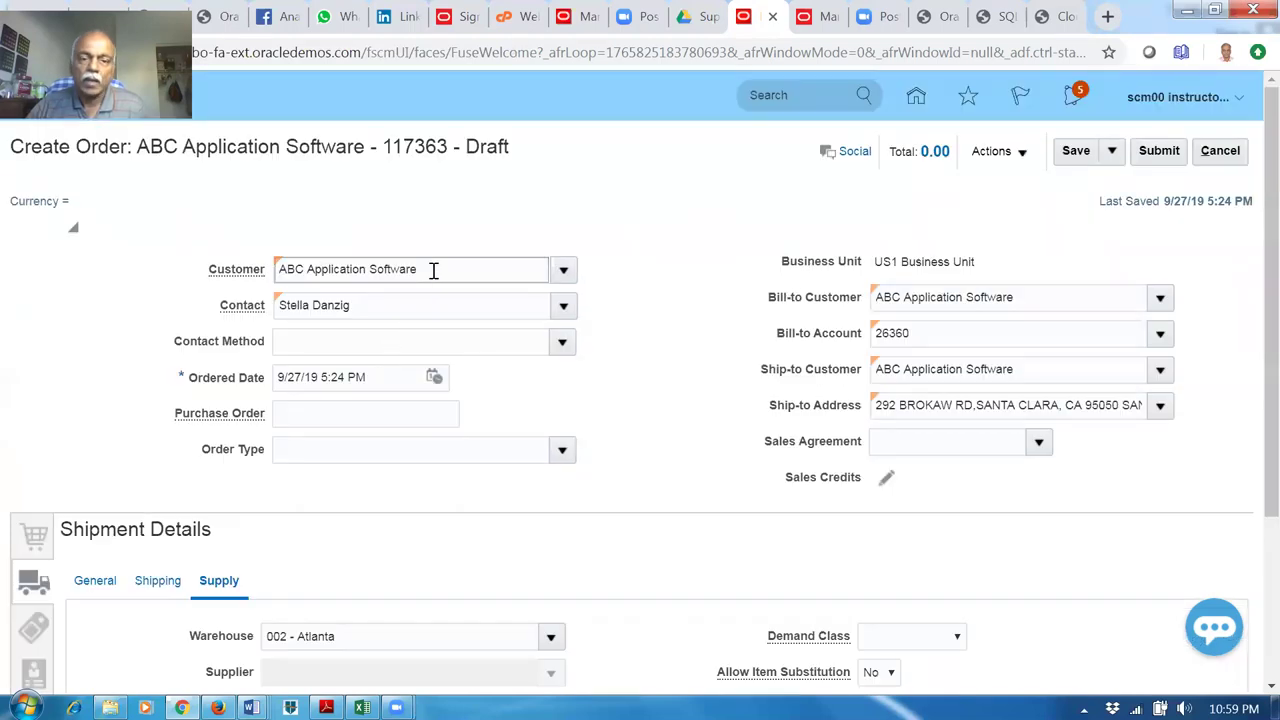
{"action": "left_click_drag", "start_coordinate": [430, 269], "coordinate": [222, 285]}
{"action": "left_click", "coordinate": [141, 476]}
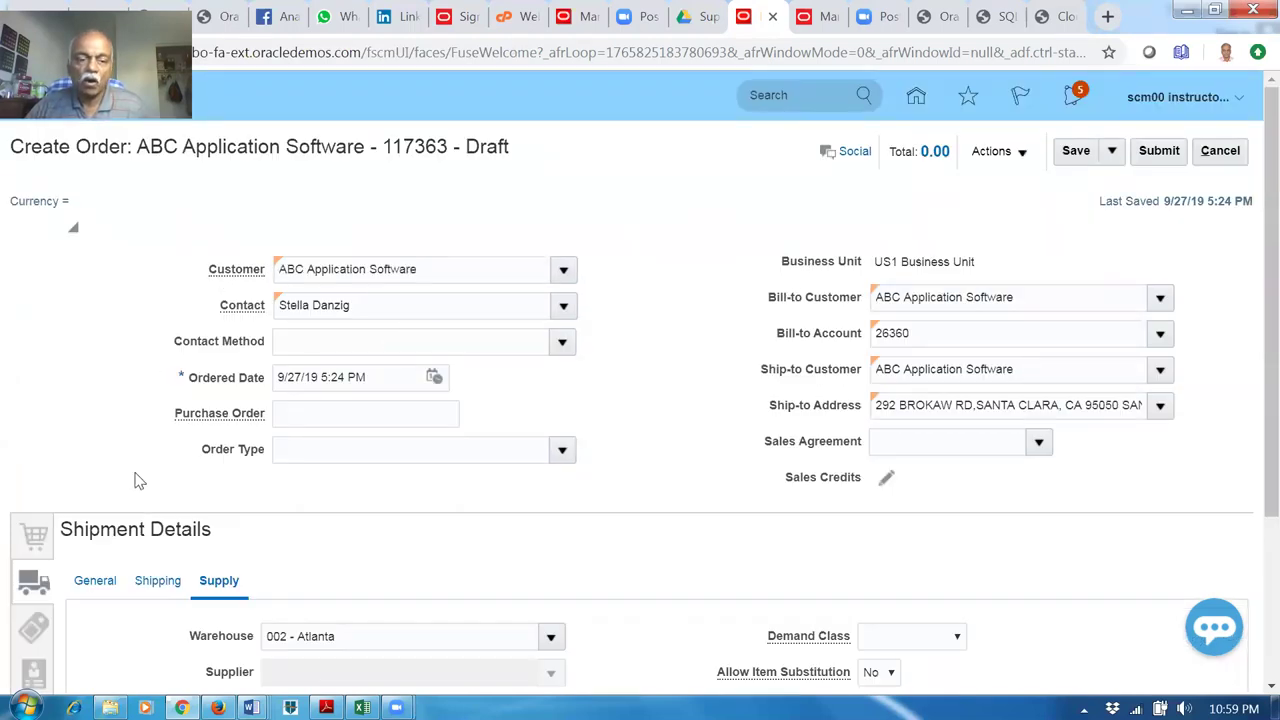
{"action": "scroll", "coordinate": [400, 482], "scroll_direction": "down", "scroll_amount": 2}
{"action": "left_click_drag", "start_coordinate": [372, 436], "coordinate": [69, 440]}
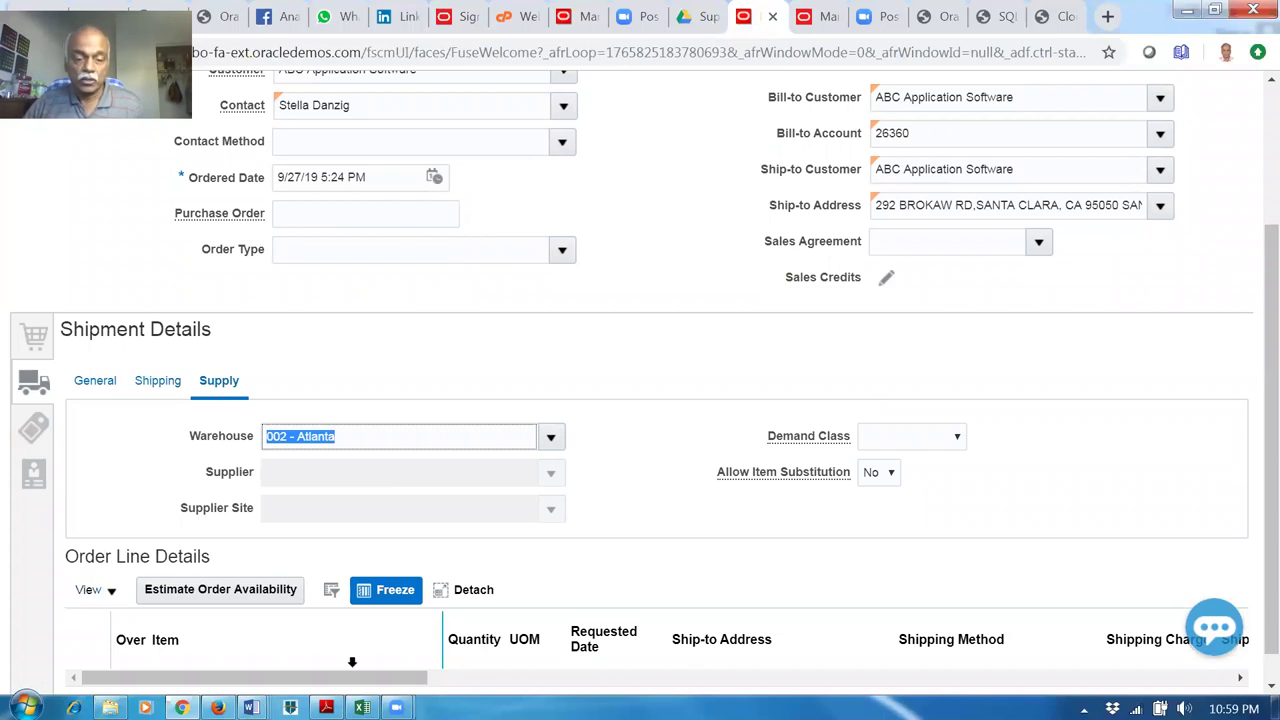
Switch to the Warehouse_Defaulting_Upon_Customer Word document and copy the three-line SELECT query on DOO_HEADERS_ALL.
{"action": "mouse_move", "coordinate": [362, 707]}
{"action": "mouse_move", "coordinate": [251, 707]}
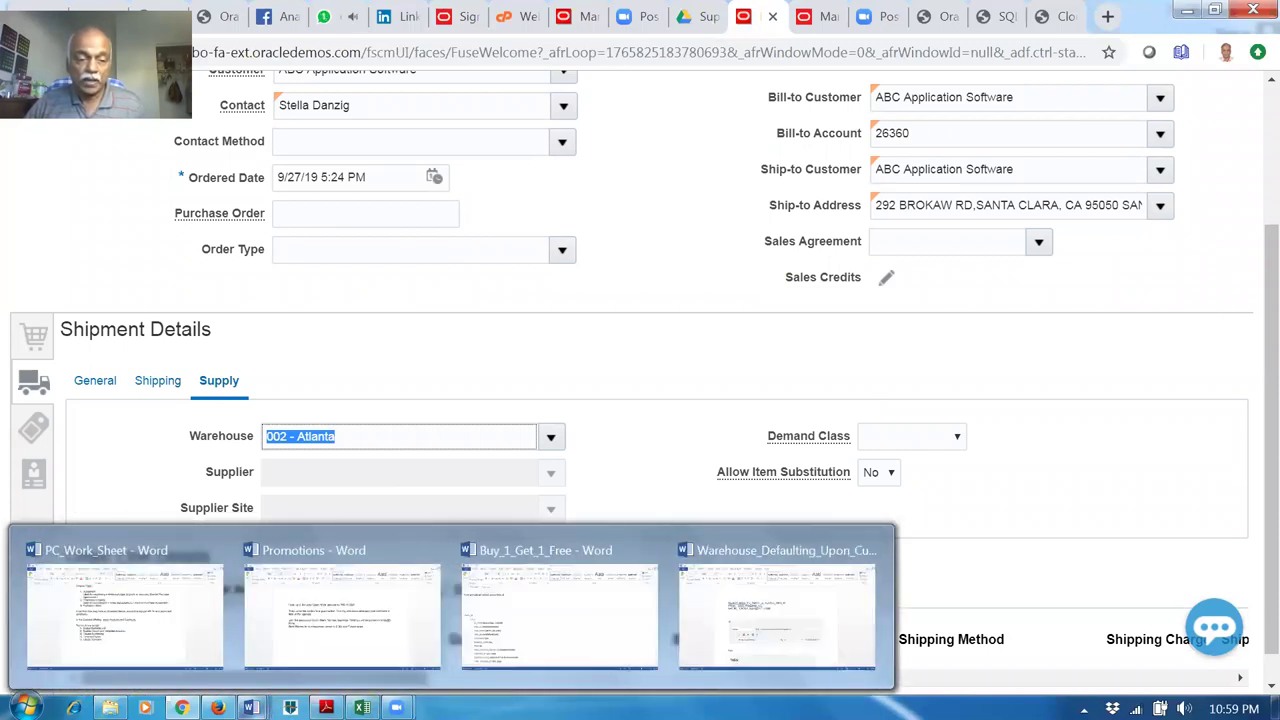
{"action": "left_click", "coordinate": [775, 610]}
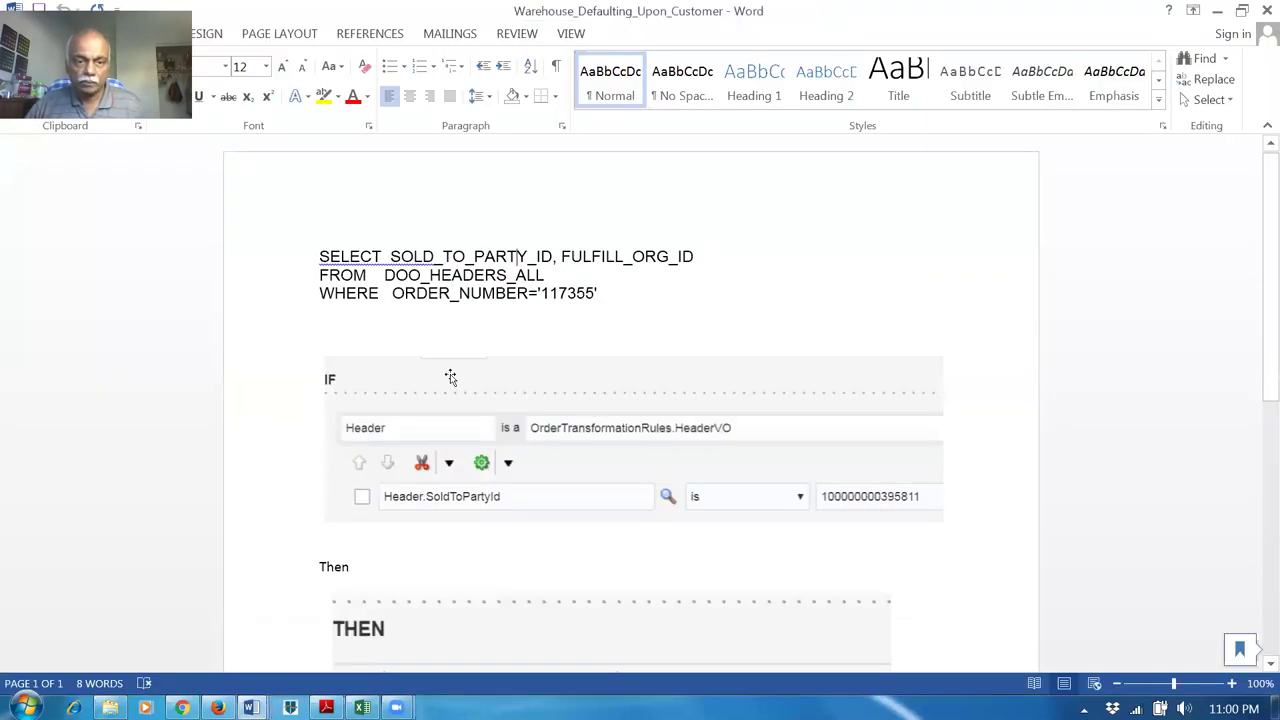
{"action": "left_click_drag", "start_coordinate": [229, 256], "coordinate": [228, 296]}
{"action": "key", "text": "ctrl+c"}
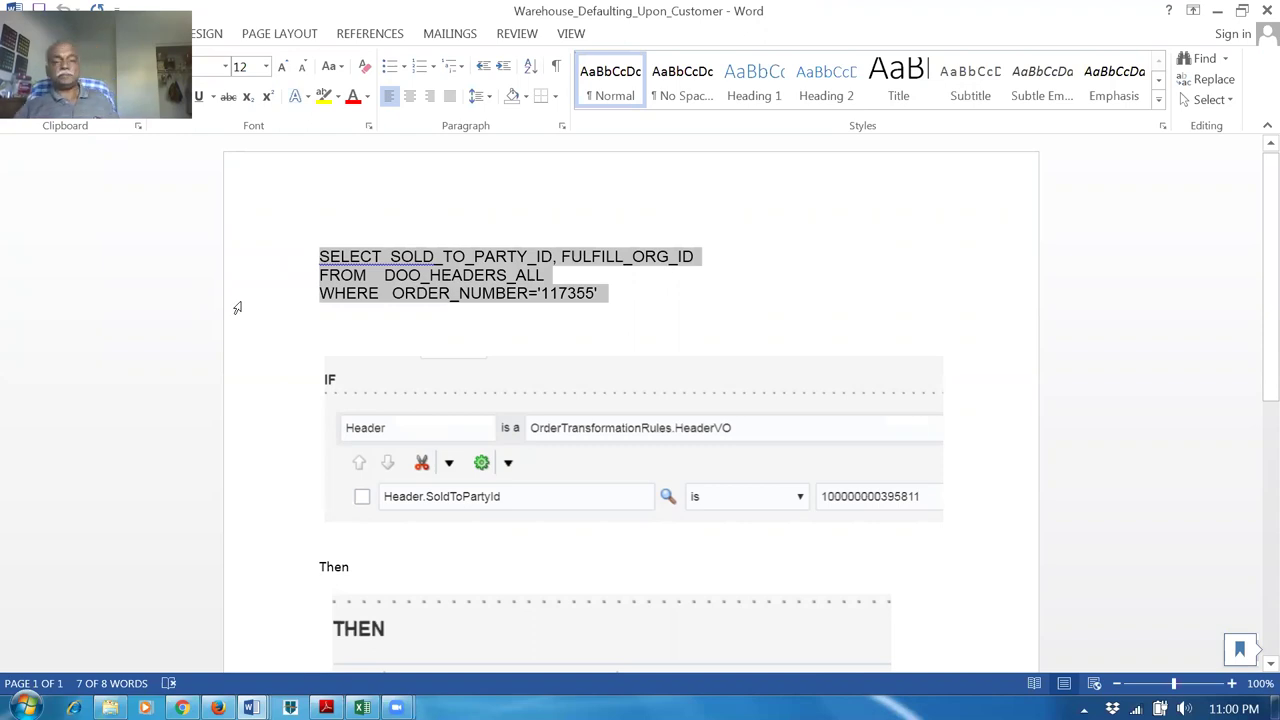
Switch to CloudXHub's SQL Query dialog in Excel and paste the copied DOO_HEADERS_ALL query into the query area.
{"action": "left_click", "coordinate": [497, 333]}
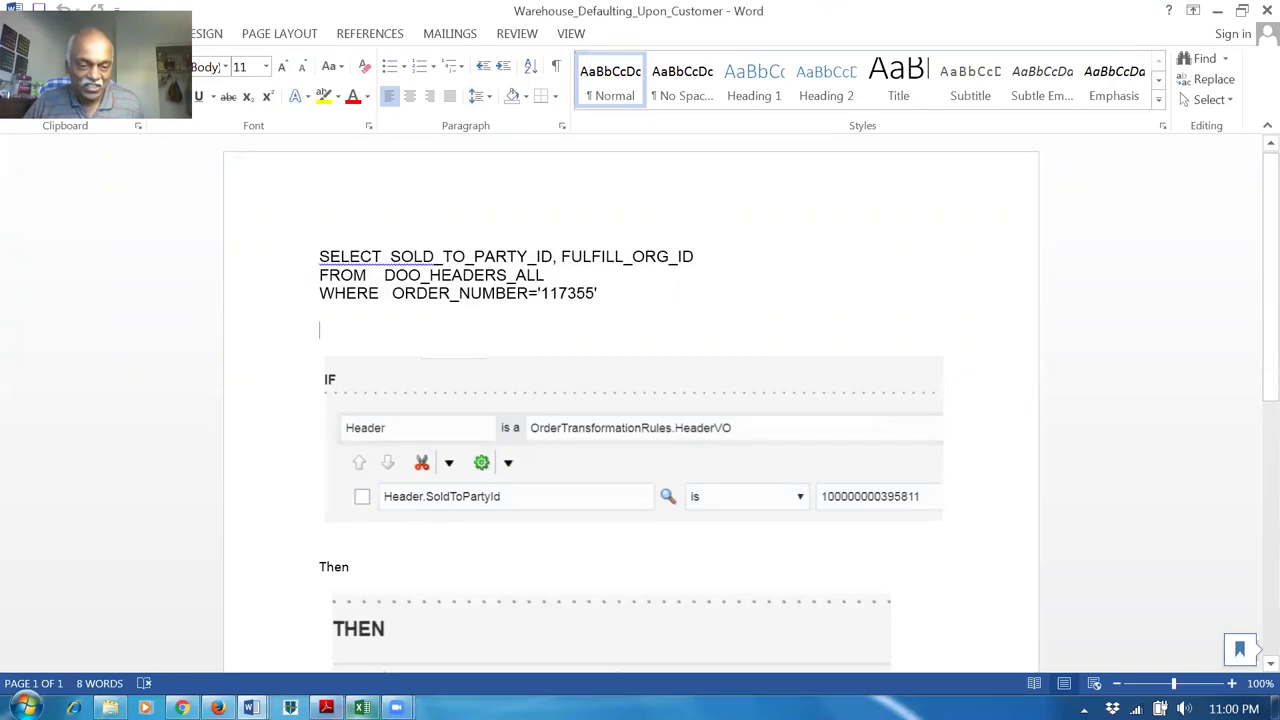
{"action": "left_click", "coordinate": [362, 707]}
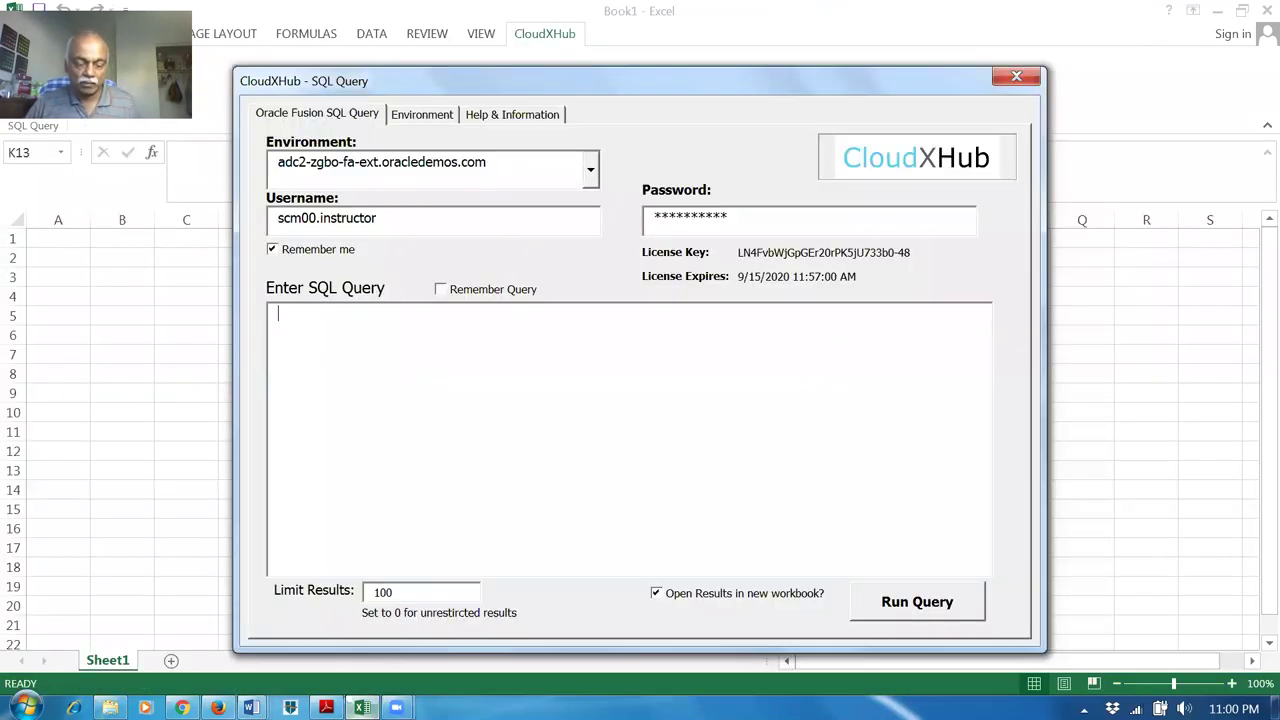
{"action": "key", "text": "ctrl+v"}
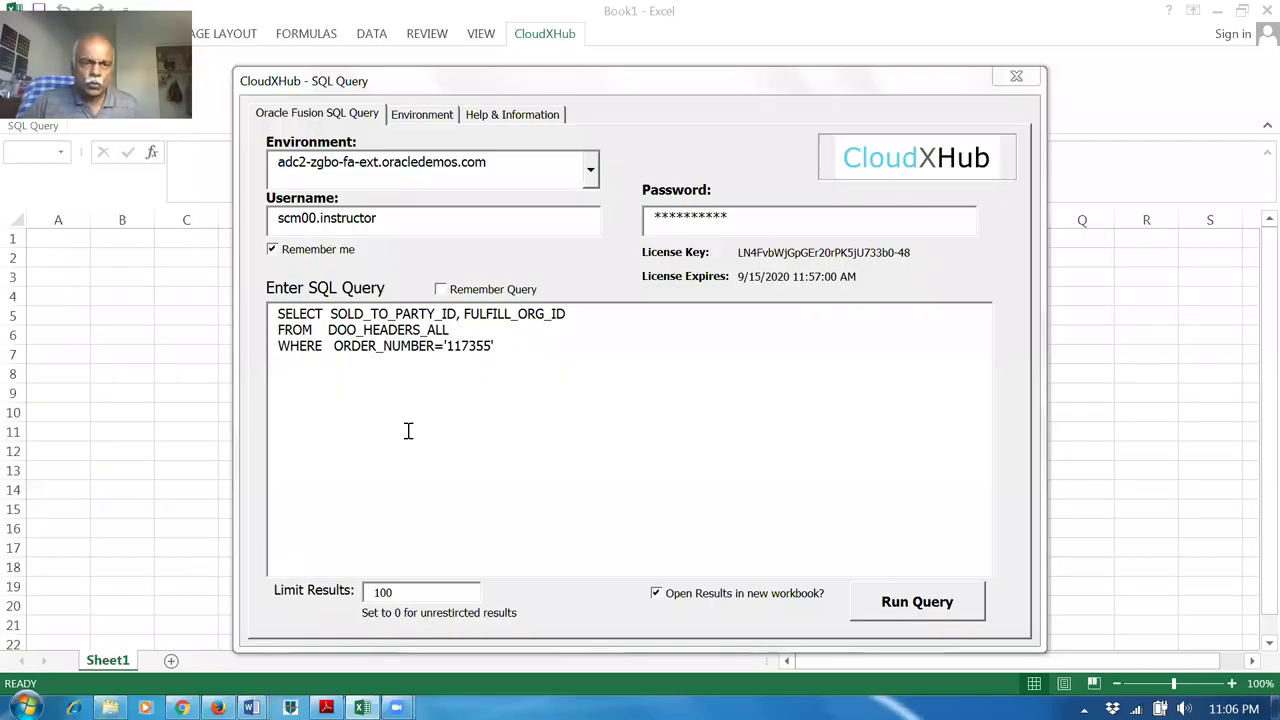
Replace the order number in the query's WHERE clause with the browser's draft order number and run the query into a new workbook.
{"action": "left_click", "coordinate": [409, 346]}
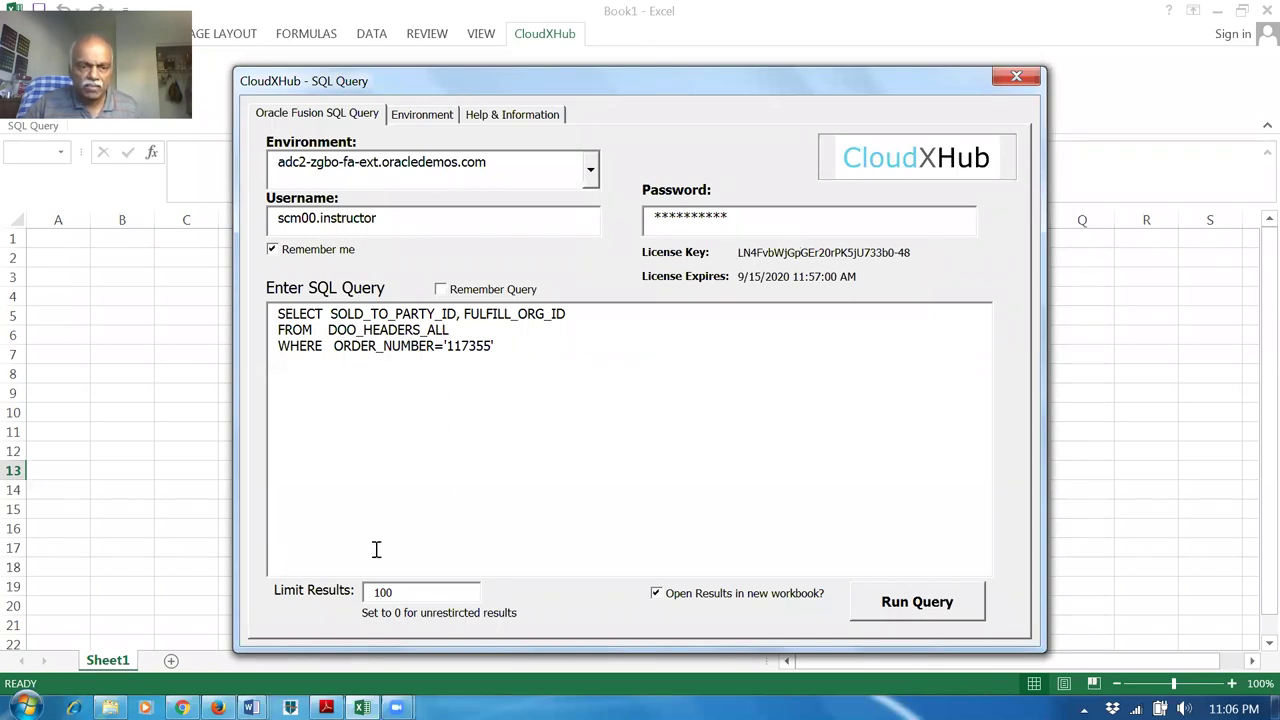
{"action": "left_click", "coordinate": [181, 707]}
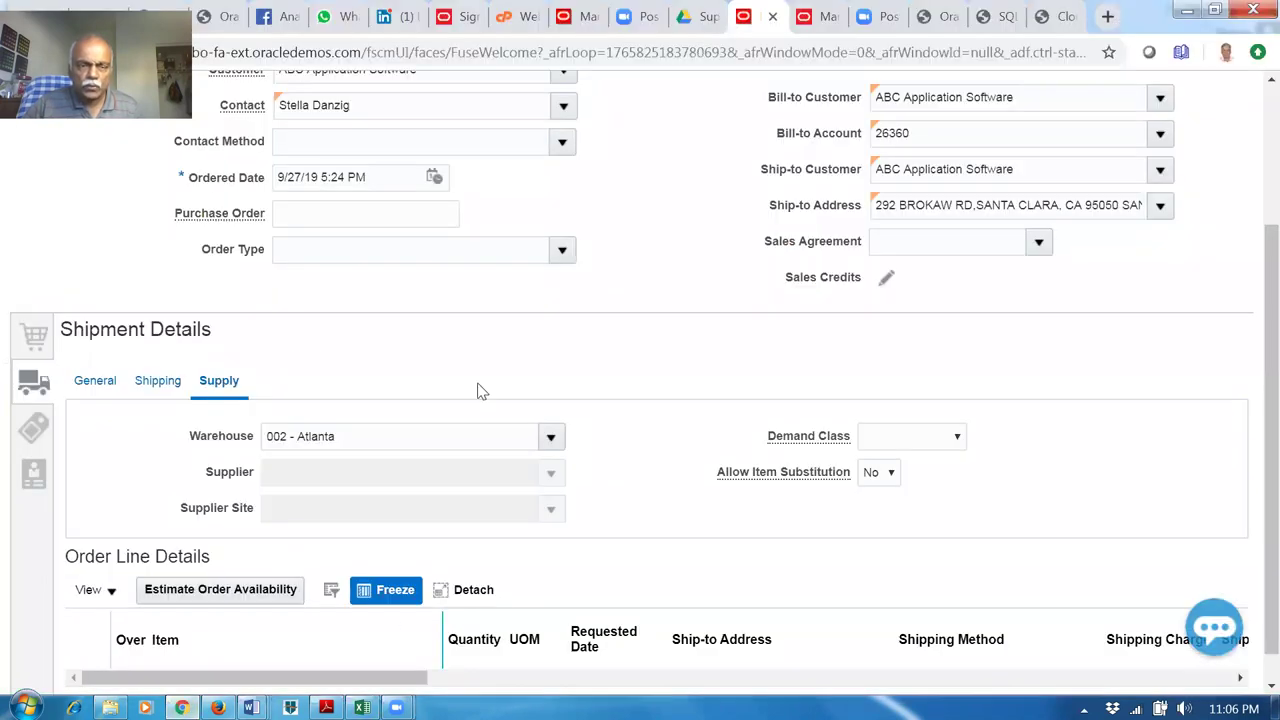
{"action": "scroll", "coordinate": [477, 385], "scroll_direction": "up", "scroll_amount": 3}
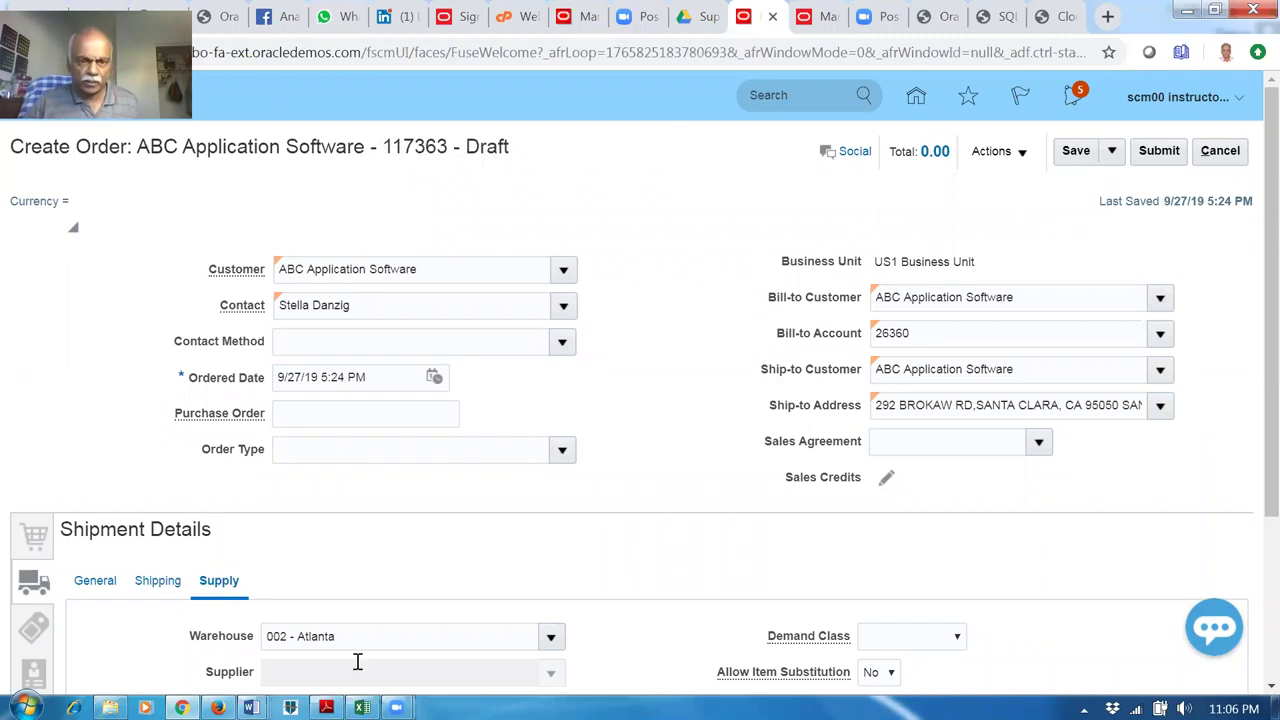
{"action": "key", "text": "alt+Tab"}
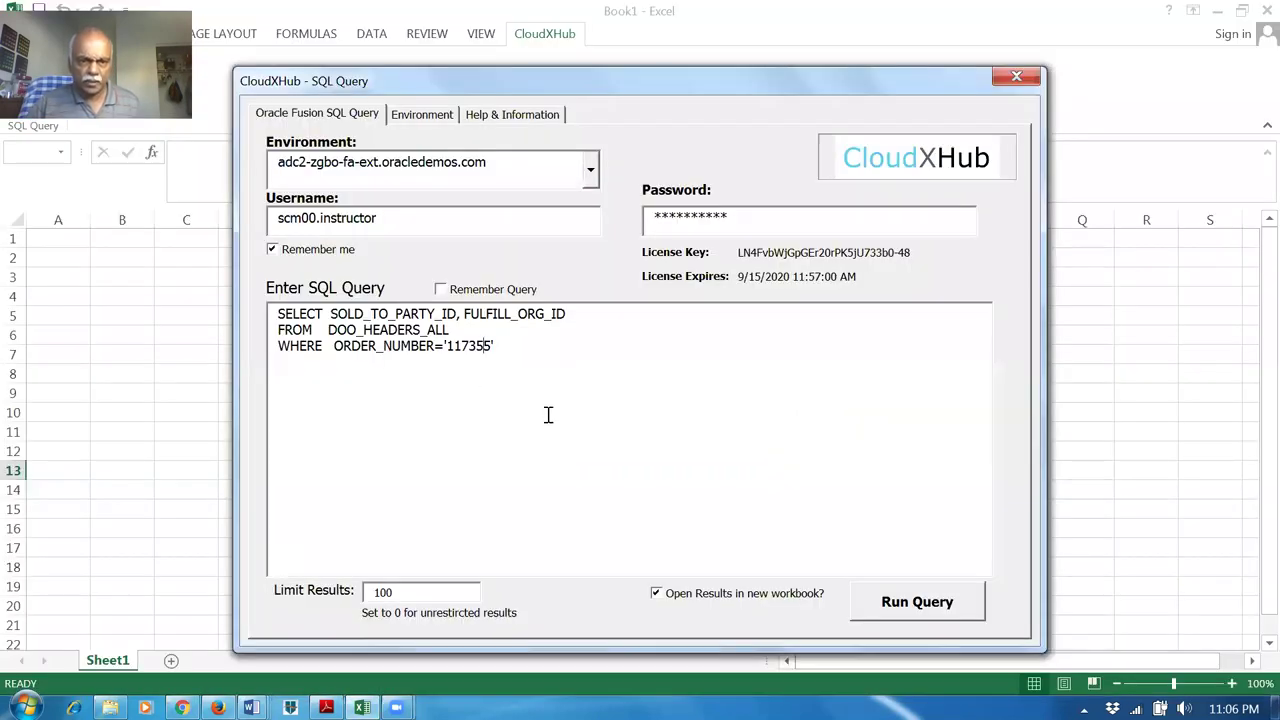
{"action": "type", "text": "63"}
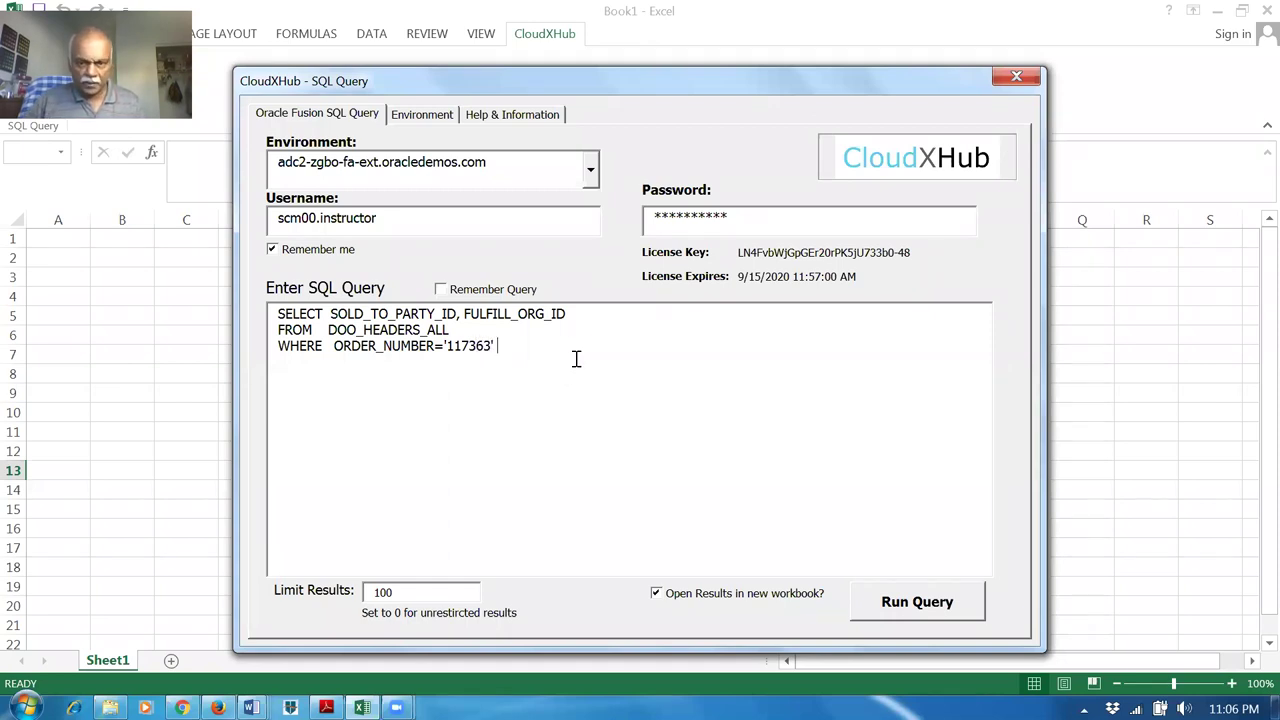
{"action": "left_click", "coordinate": [881, 606]}
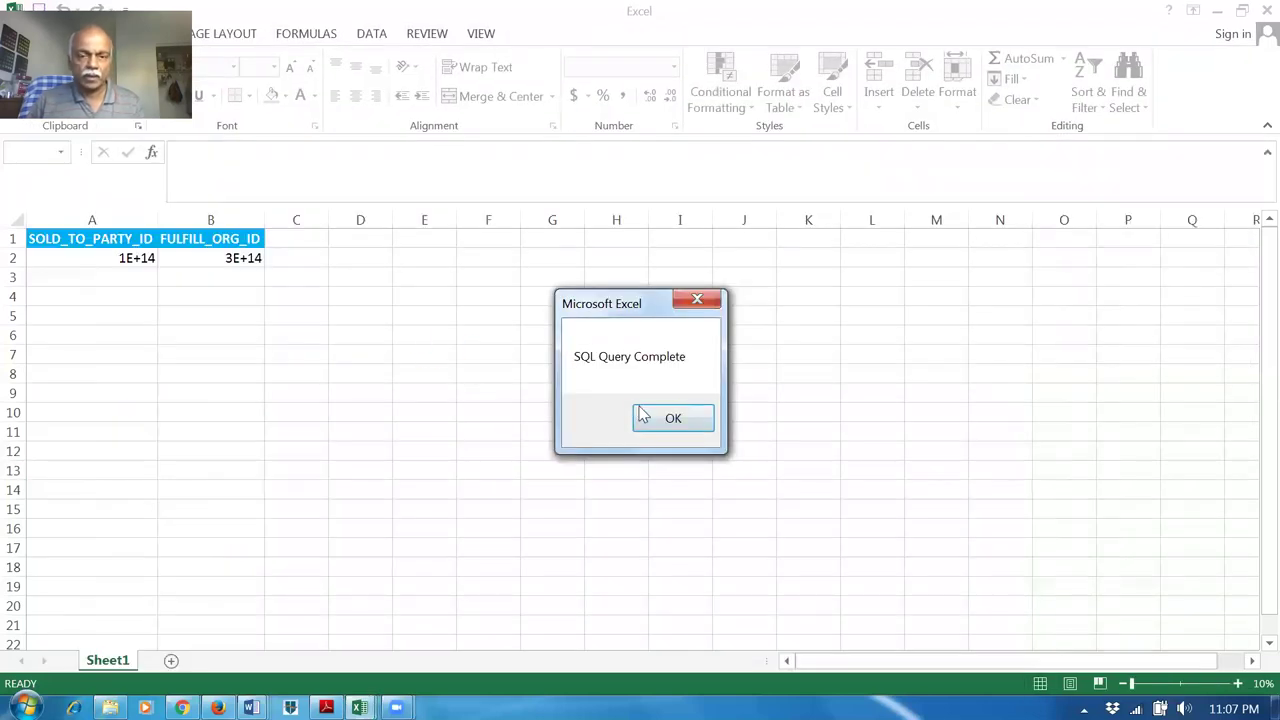
{"action": "left_click", "coordinate": [642, 427]}
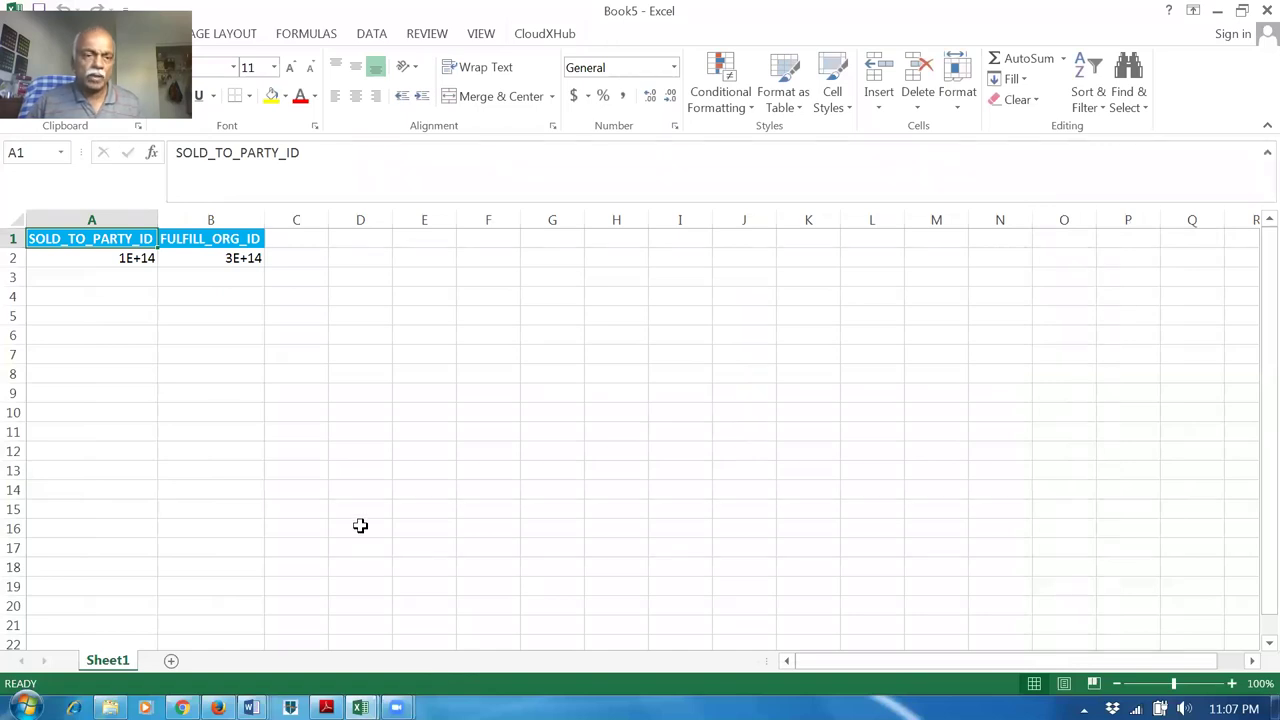
Format all cells of the results sheet as Number with 0 decimal places.
{"action": "left_click", "coordinate": [16, 220]}
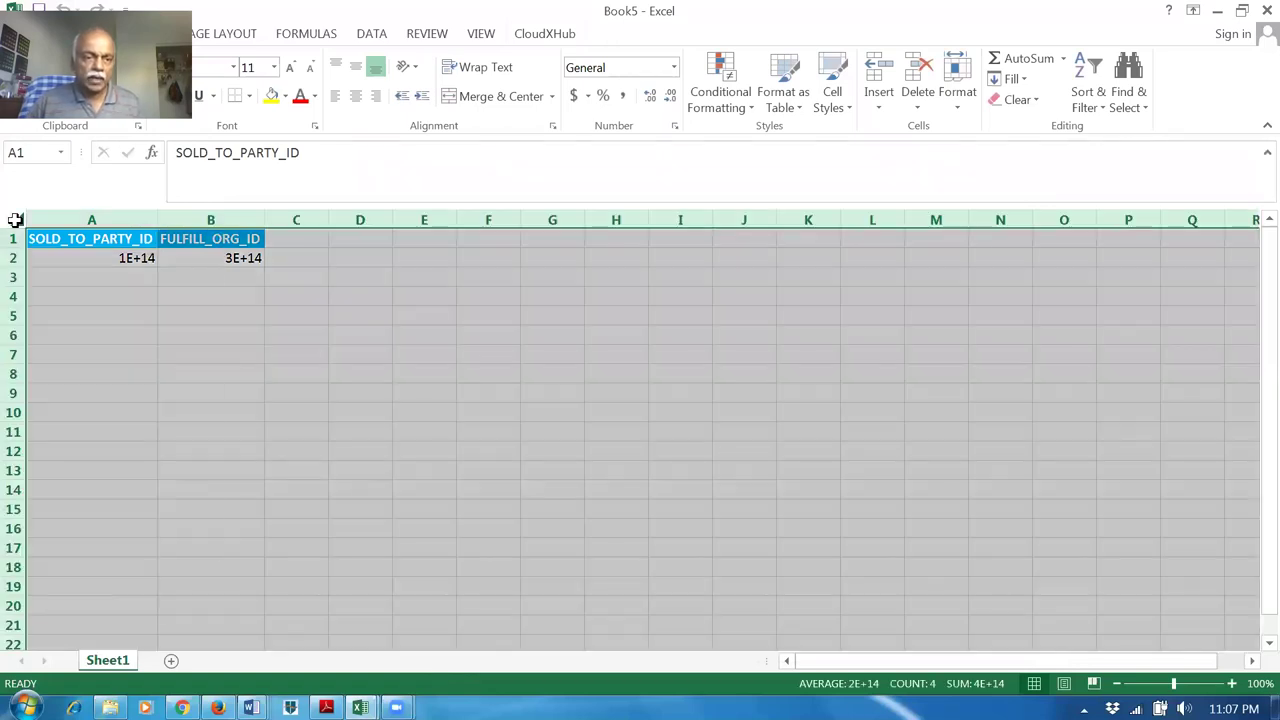
{"action": "right_click", "coordinate": [16, 220]}
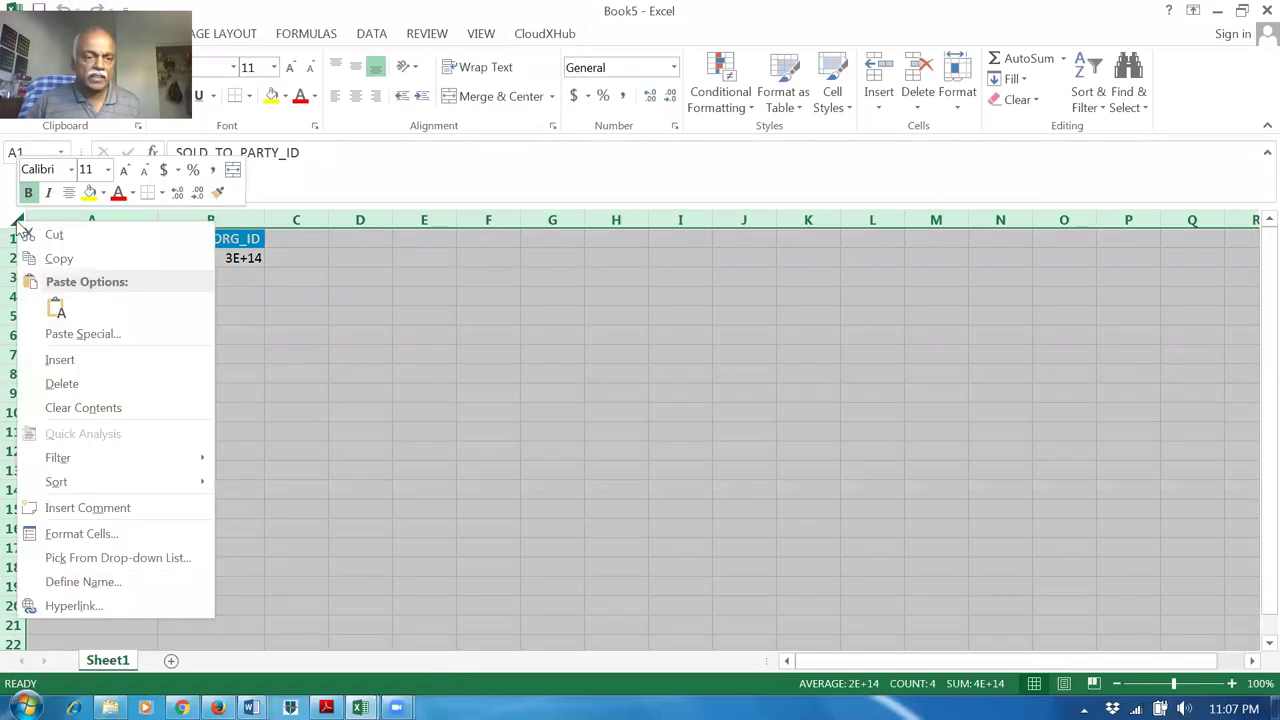
{"action": "left_click", "coordinate": [73, 537]}
{"action": "left_click", "coordinate": [27, 313]}
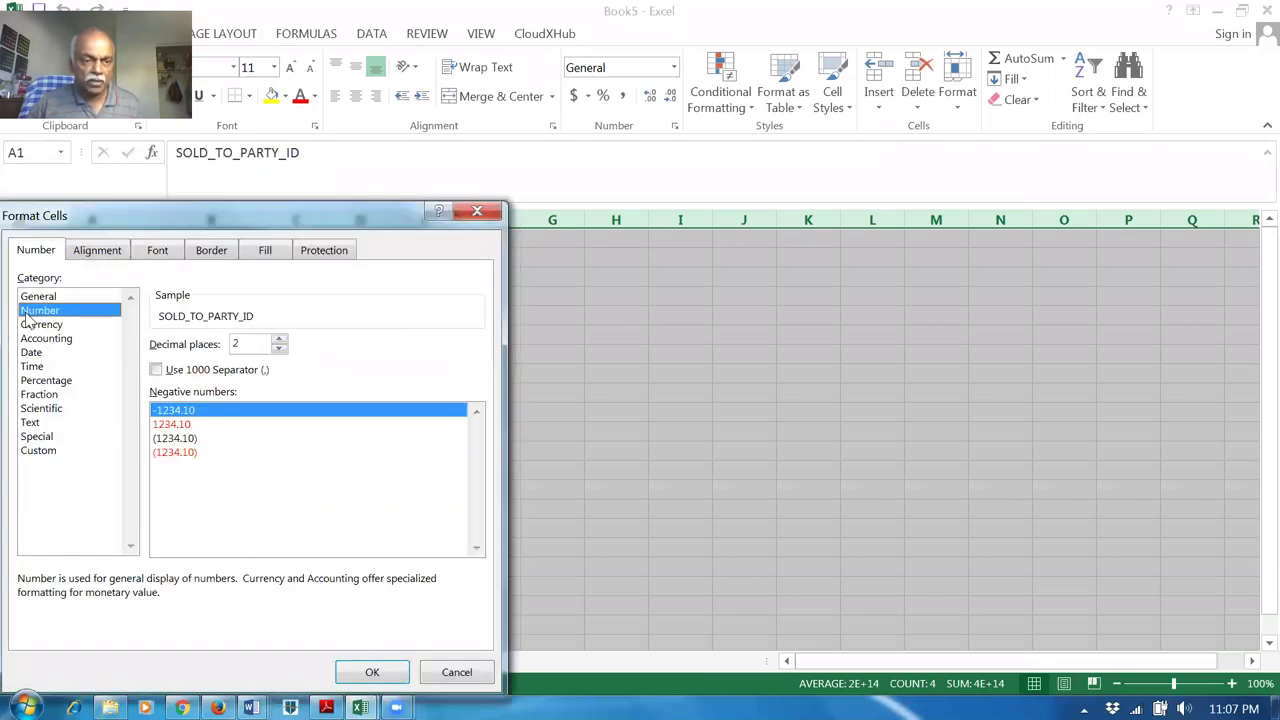
{"action": "type", "text": "0"}
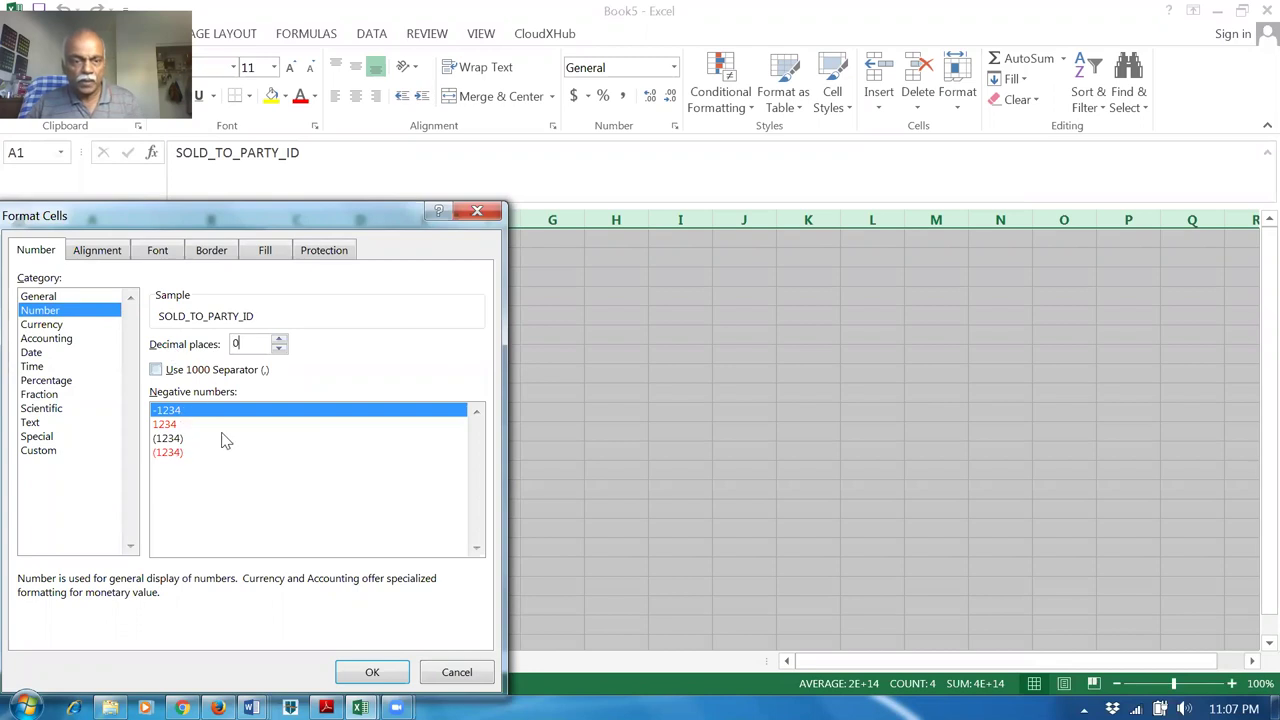
{"action": "left_click", "coordinate": [348, 671]}
{"action": "left_click", "coordinate": [165, 475]}
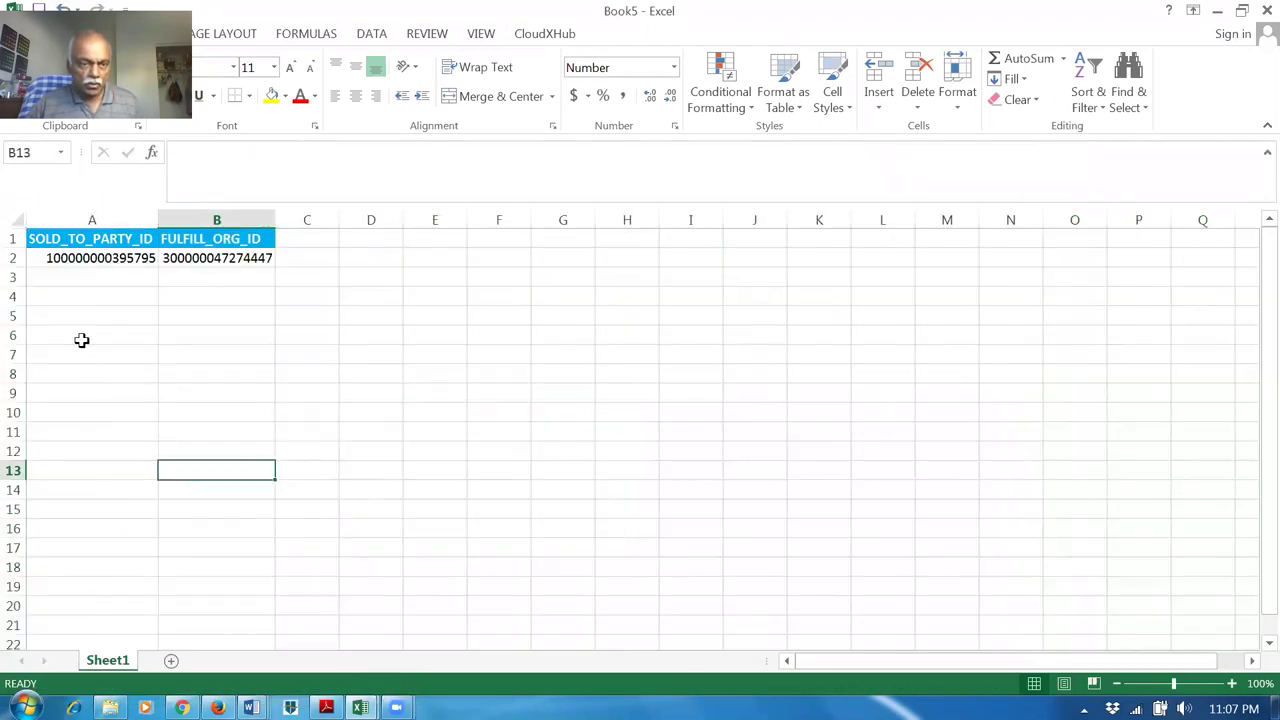
Examine the SOLD_TO_PARTY_ID and FULFILL_ORG_ID results and compare them with the customer and warehouse on the draft order in the browser.
{"action": "left_click", "coordinate": [66, 259]}
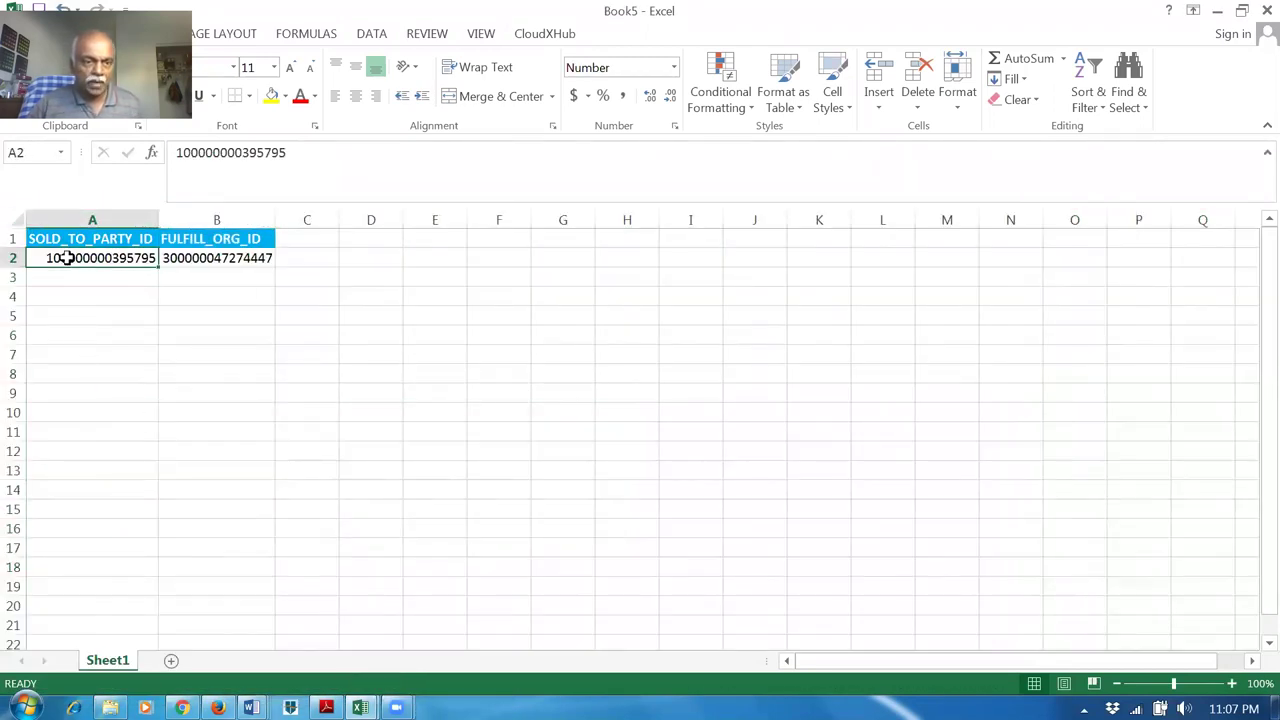
{"action": "left_click", "coordinate": [230, 259]}
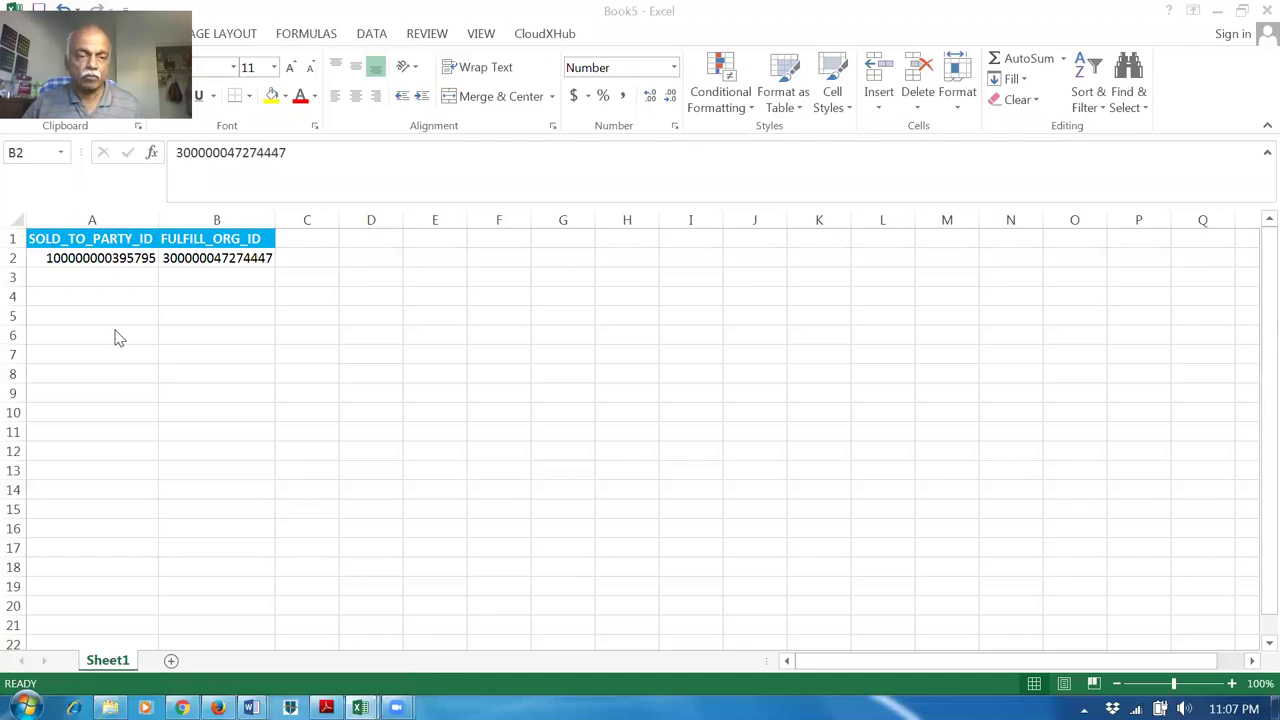
{"action": "left_click", "coordinate": [77, 257]}
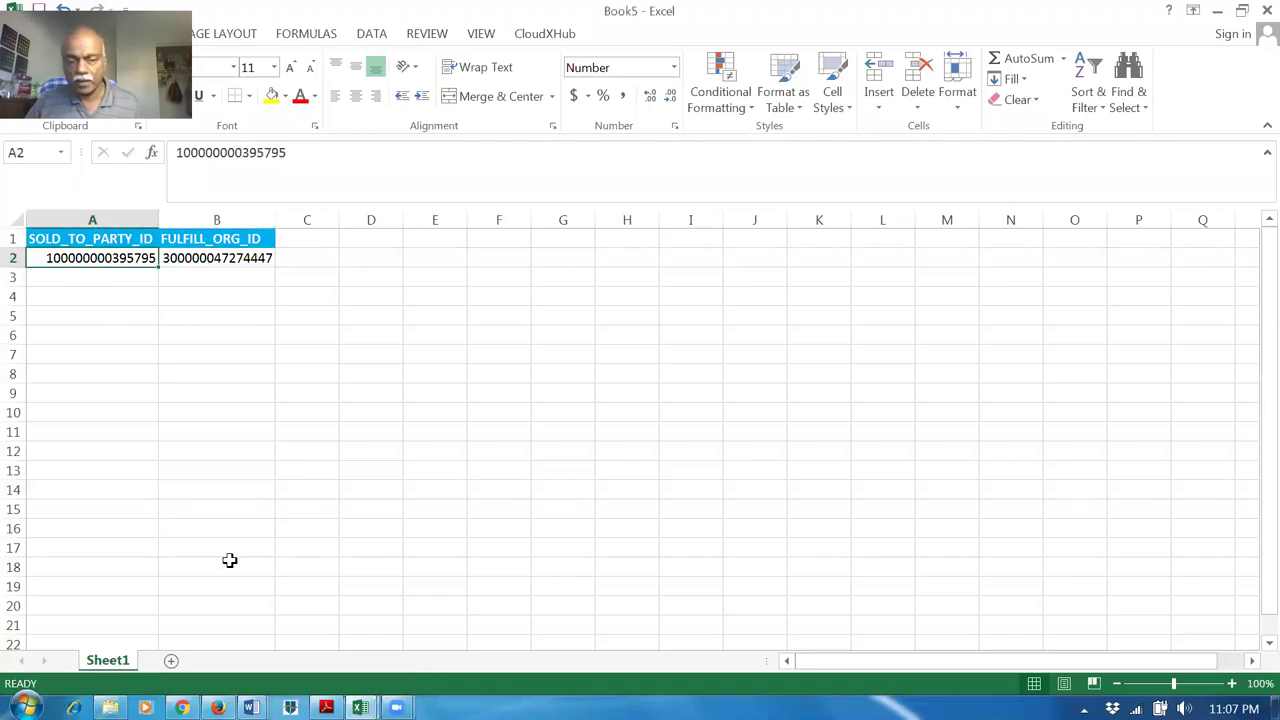
{"action": "left_click", "coordinate": [182, 707]}
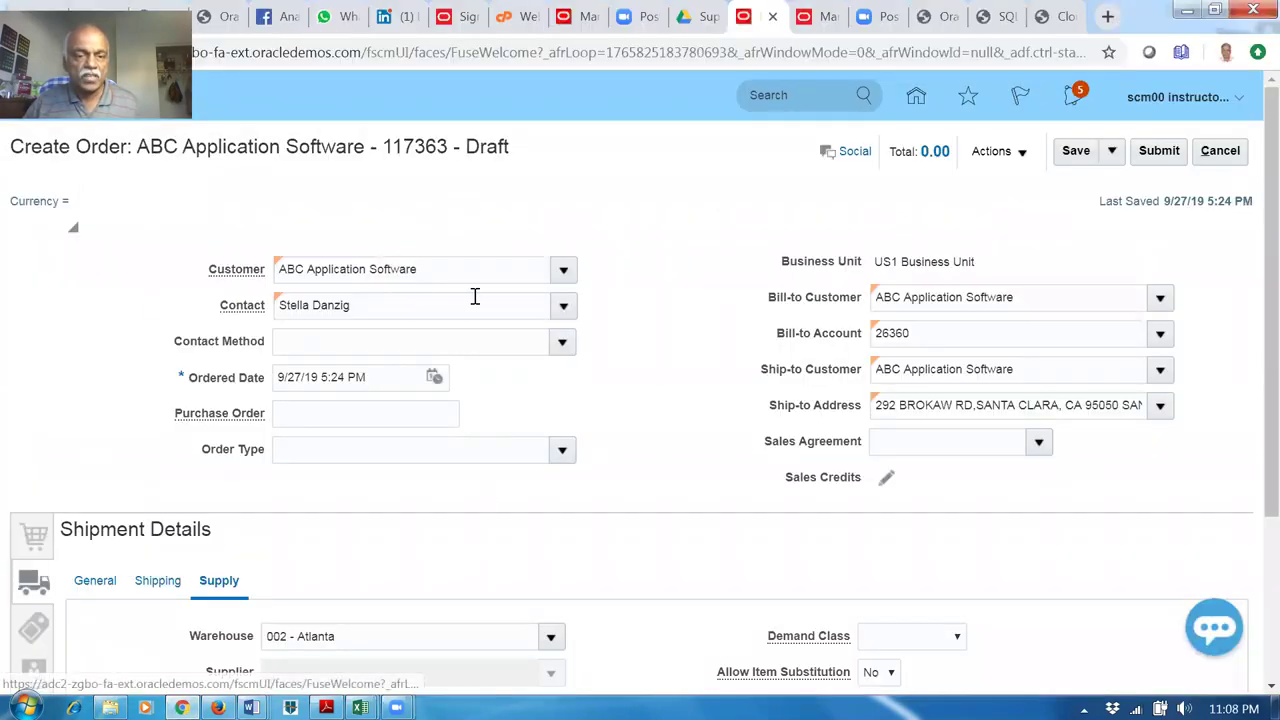
{"action": "scroll", "coordinate": [474, 294], "scroll_direction": "down", "scroll_amount": 3}
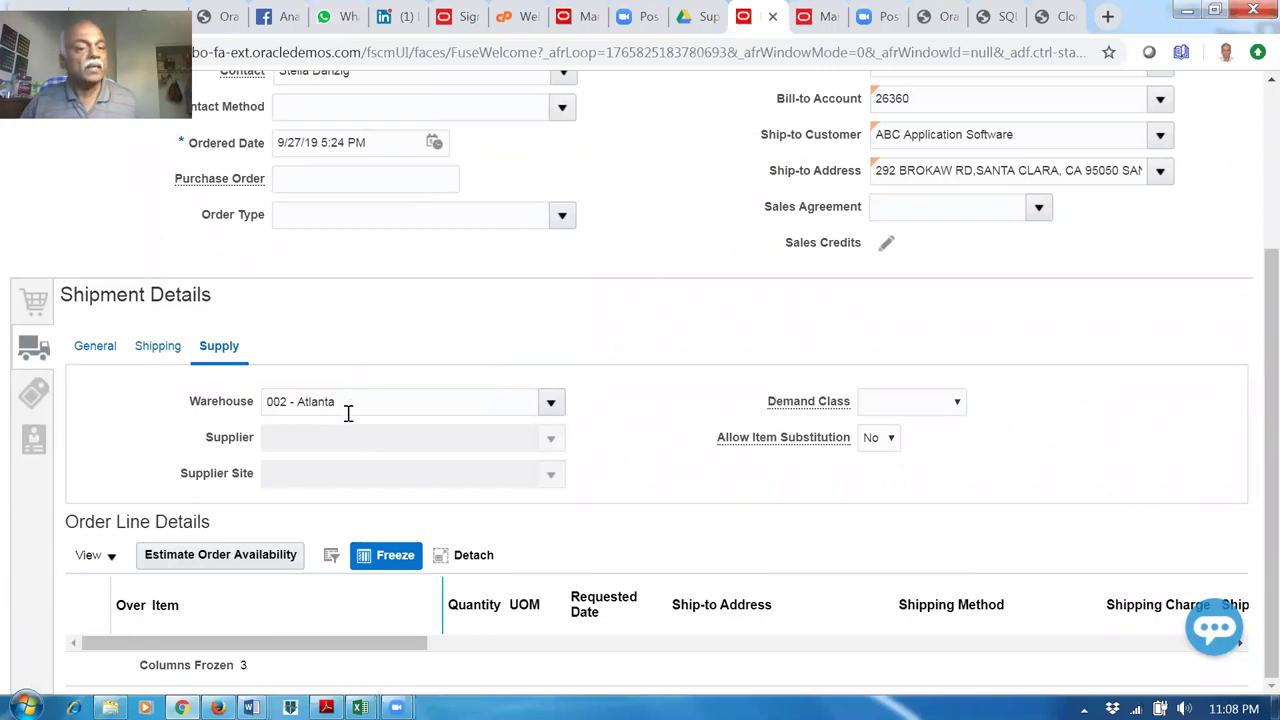
{"action": "scroll", "coordinate": [349, 414], "scroll_direction": "up", "scroll_amount": 2}
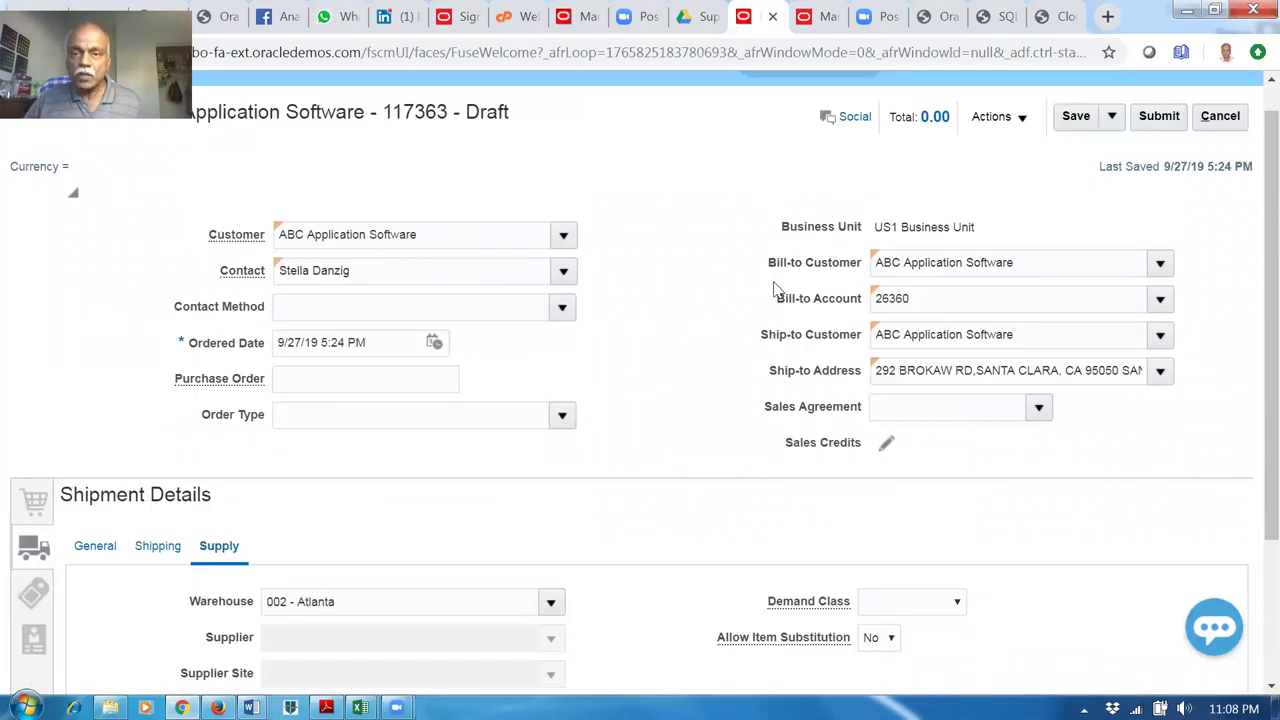
Go to Manage Product Transformation Rules, collapse B1G1 Rule, and review the IF and THEN sections of the WH Defaulting rule.
{"action": "left_click", "coordinate": [826, 20]}
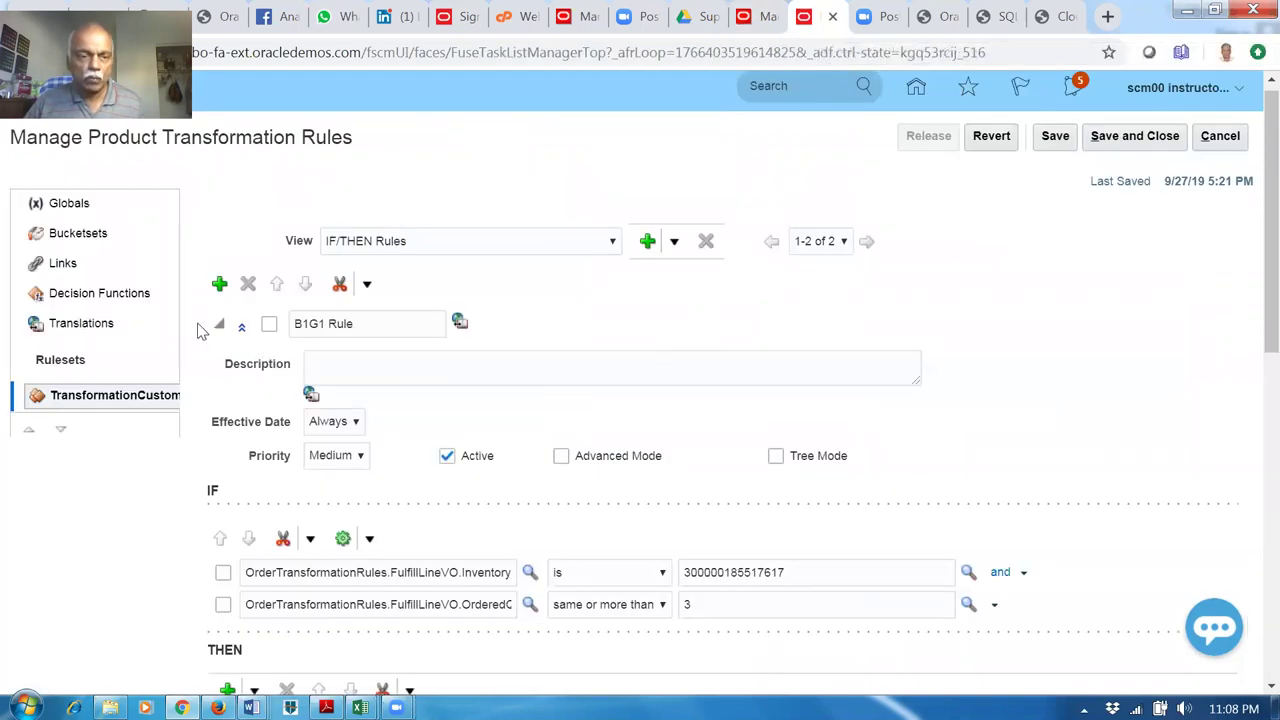
{"action": "left_click", "coordinate": [220, 326]}
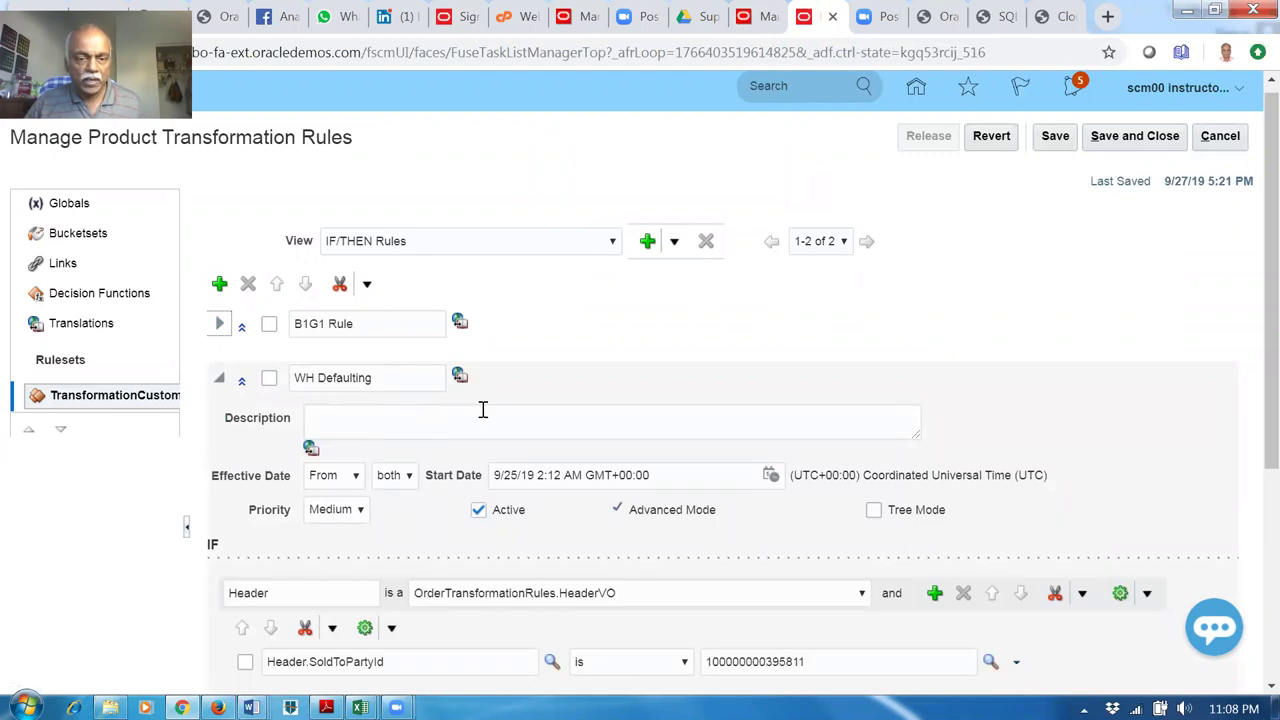
{"action": "scroll", "coordinate": [482, 410], "scroll_direction": "down", "scroll_amount": 2}
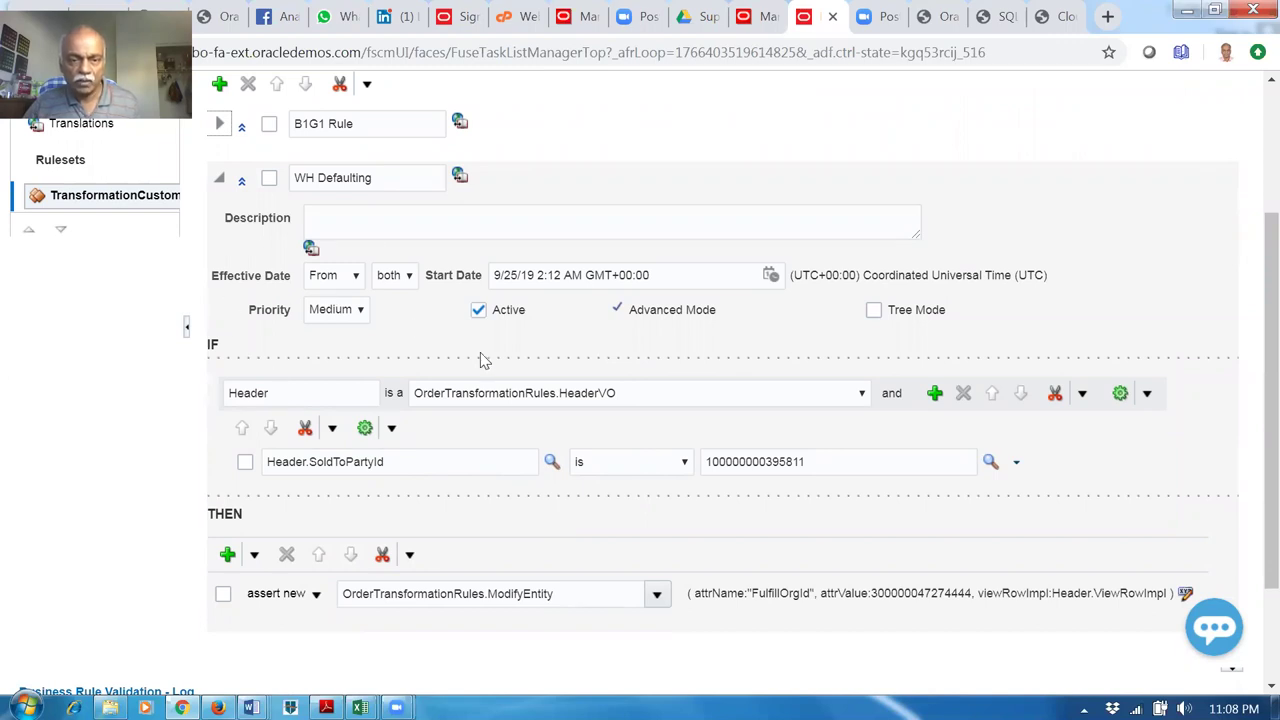
{"action": "scroll", "coordinate": [482, 352], "scroll_direction": "down", "scroll_amount": 1}
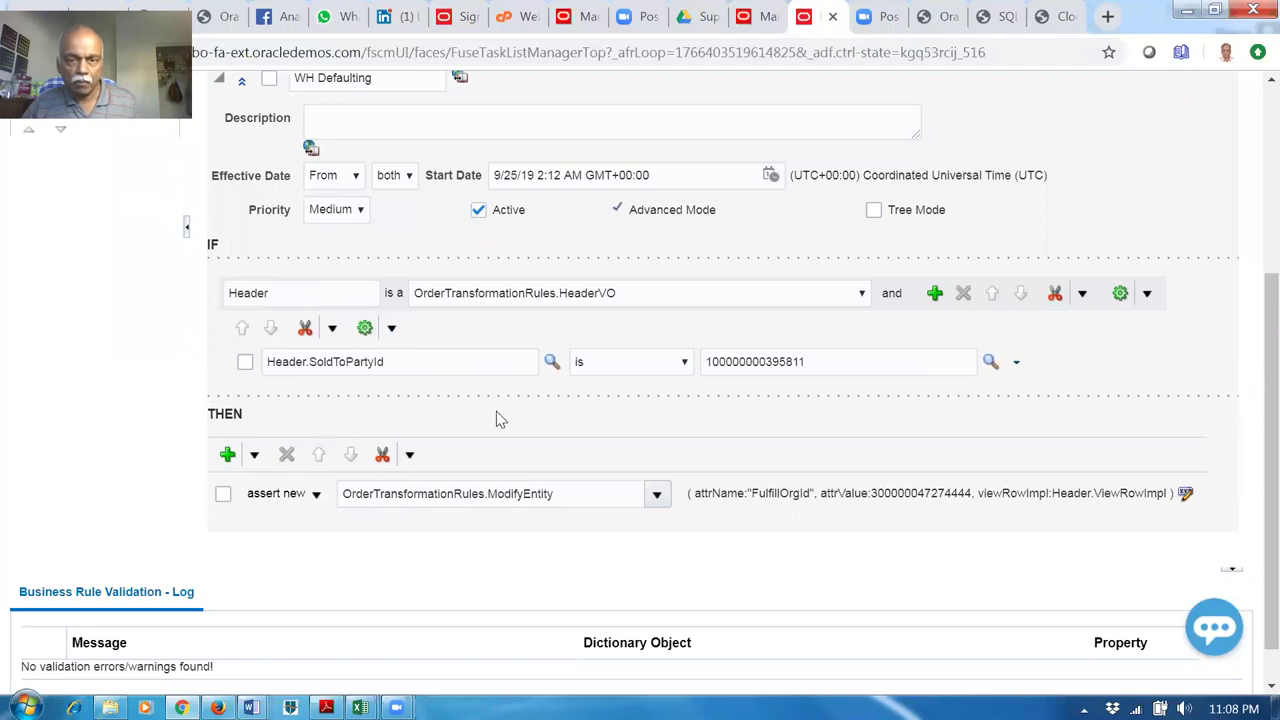
{"action": "scroll", "coordinate": [497, 416], "scroll_direction": "up", "scroll_amount": 1}
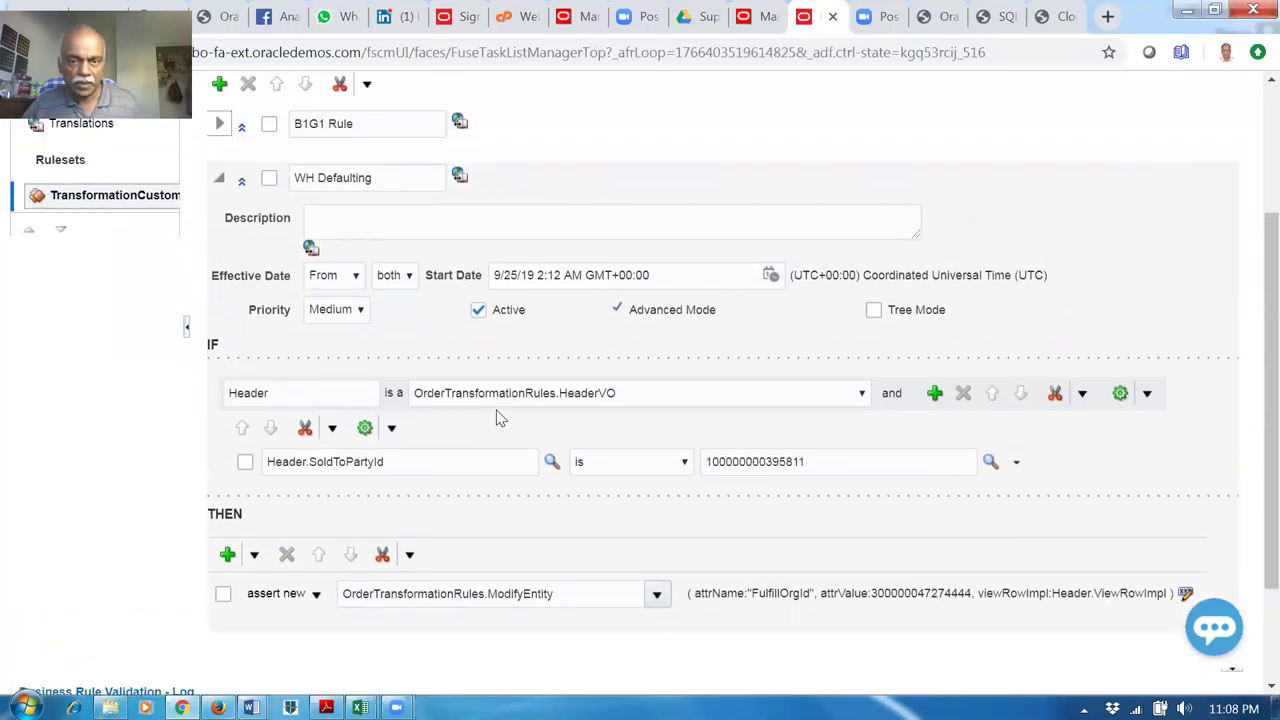
{"action": "scroll", "coordinate": [608, 328], "scroll_direction": "down", "scroll_amount": 2}
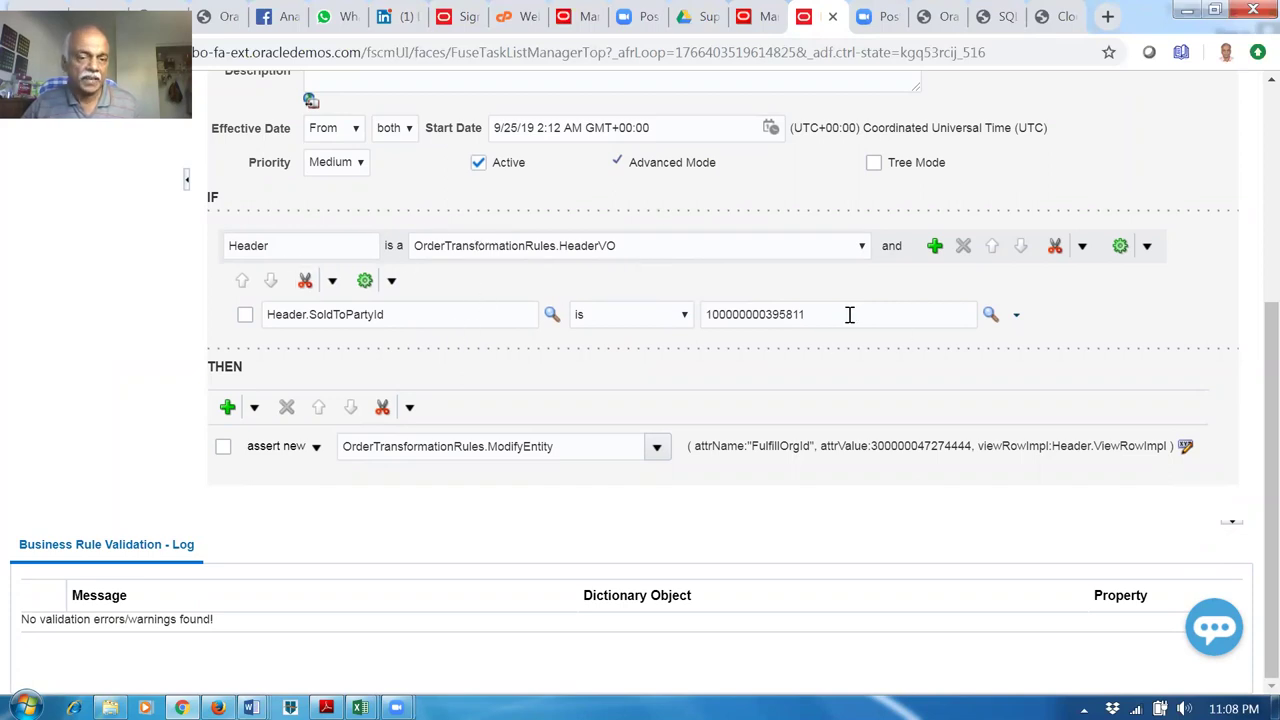
Replace the Header.SoldToPartyId condition value in the WH Defaulting rule with the SOLD_TO_PARTY_ID copied from cell A2 of the Book5 results workbook.
{"action": "left_click_drag", "start_coordinate": [843, 309], "coordinate": [509, 323]}
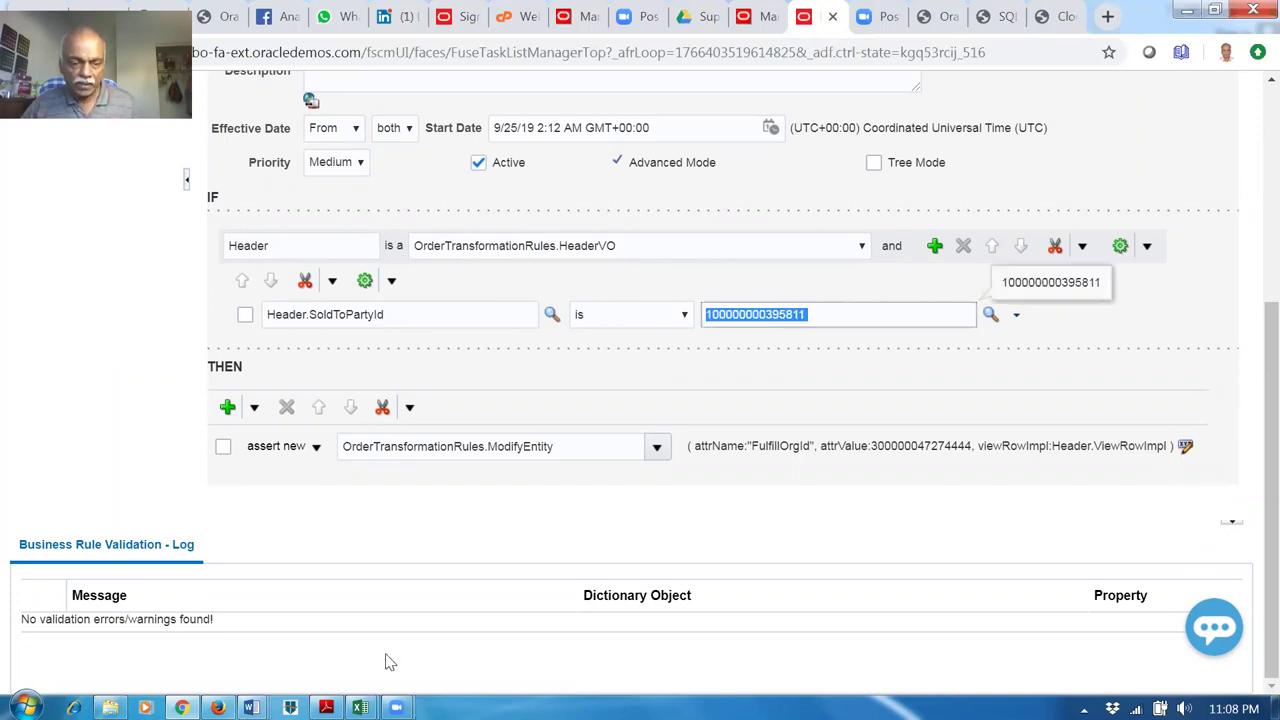
{"action": "mouse_move", "coordinate": [360, 707]}
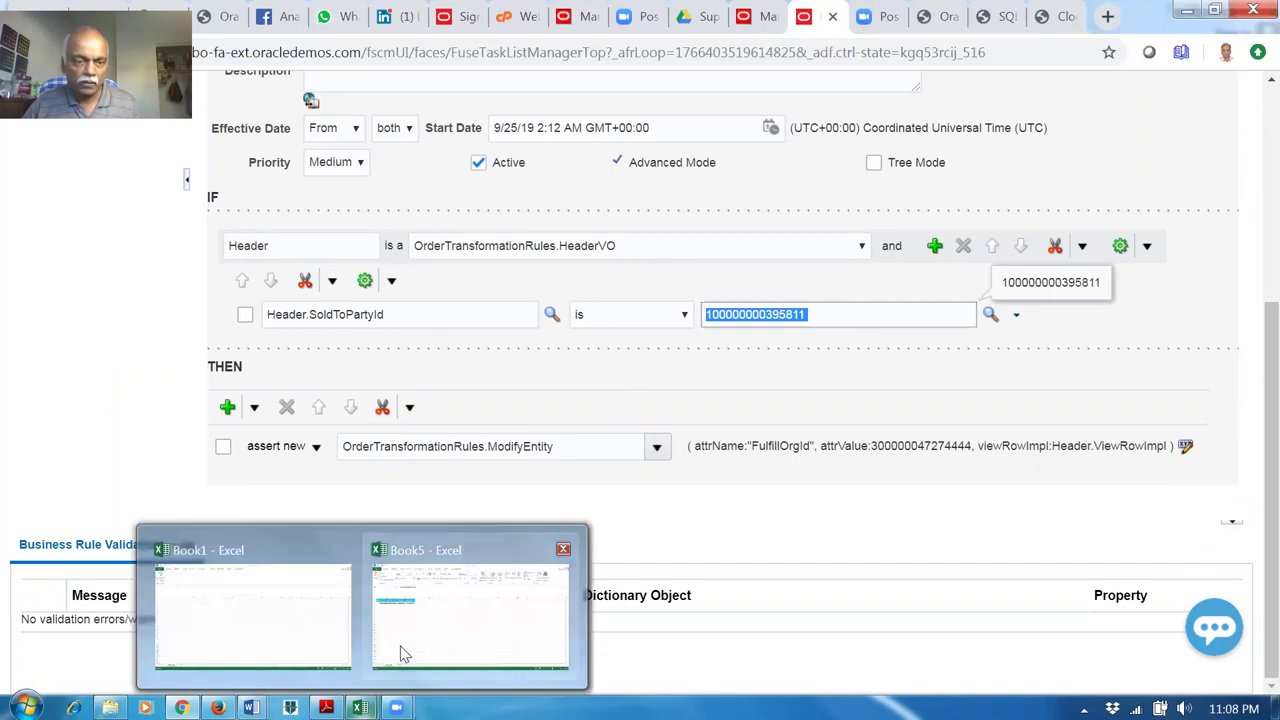
{"action": "left_click", "coordinate": [400, 650]}
{"action": "left_click", "coordinate": [69, 257]}
{"action": "key", "text": "ctrl+c"}
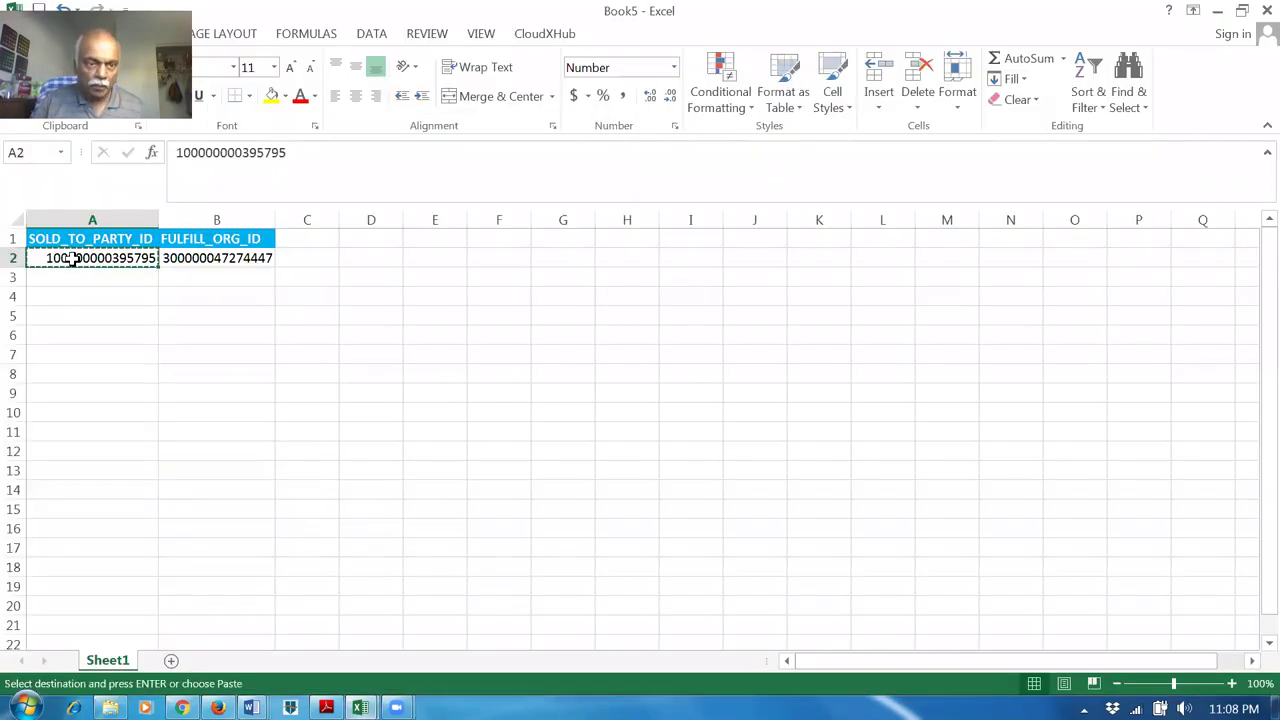
{"action": "key", "text": "alt+Tab"}
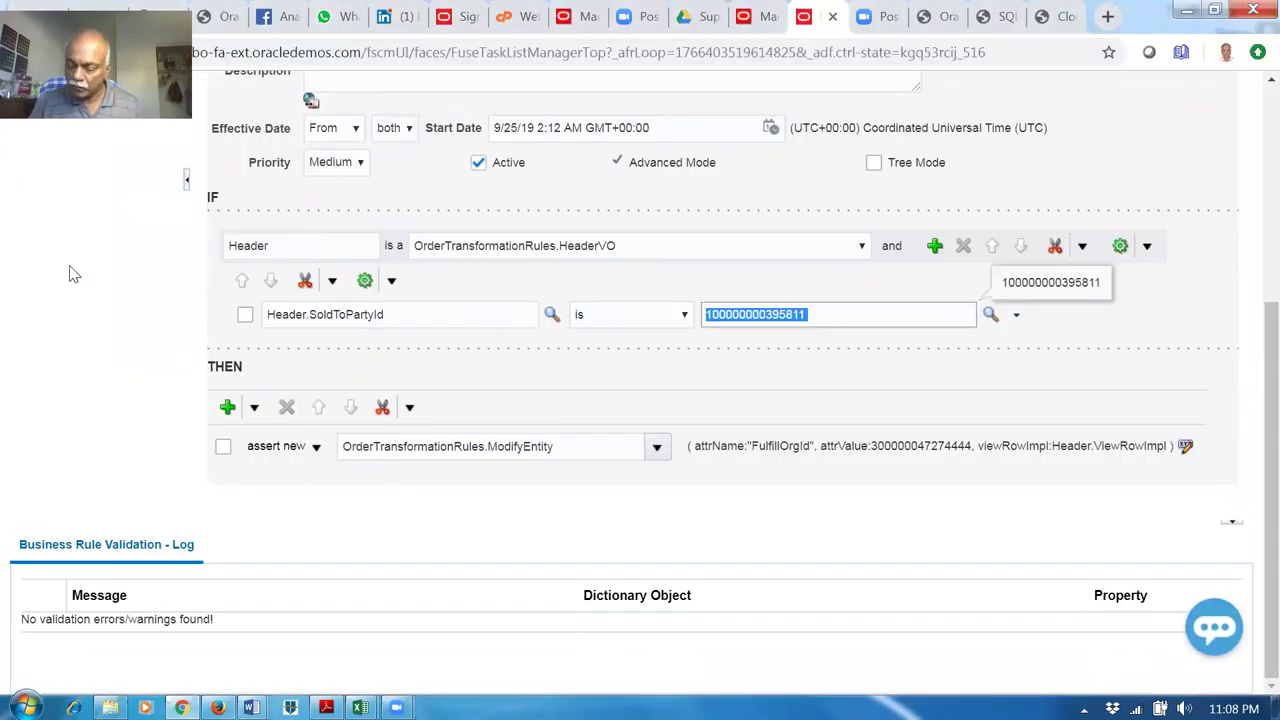
{"action": "key", "text": "BackSpace"}
{"action": "key", "text": "ctrl+v"}
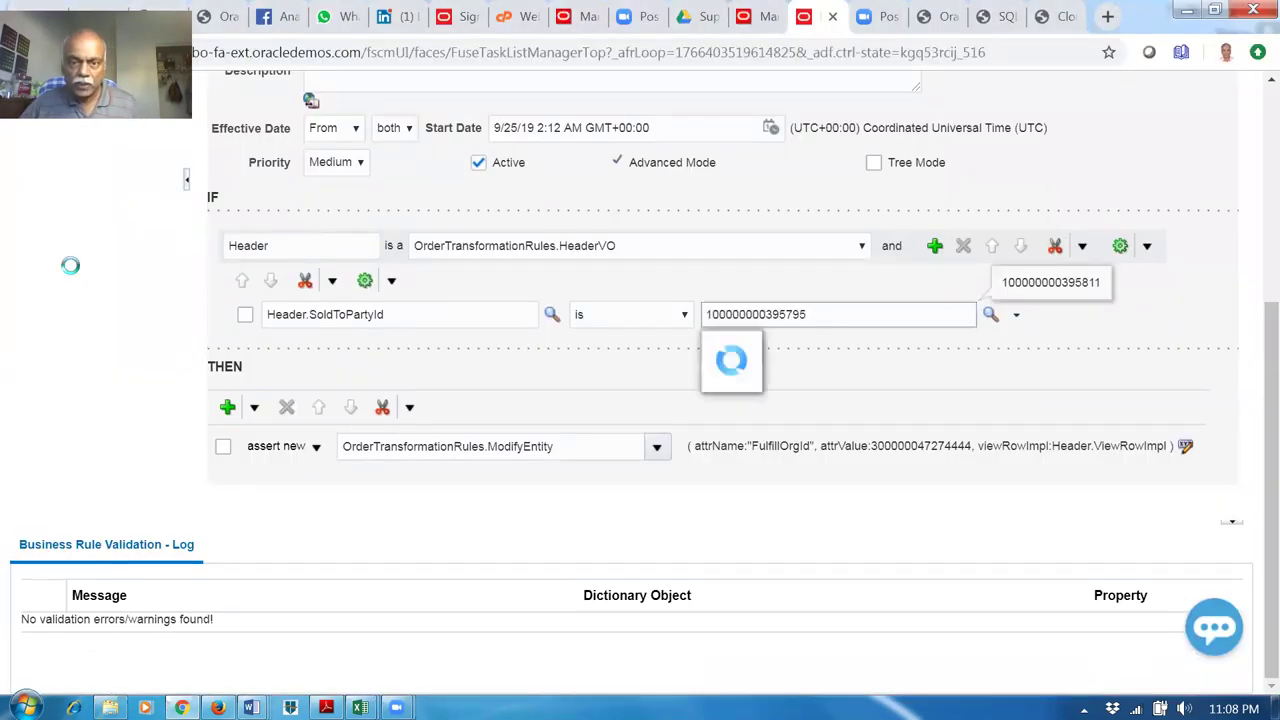
{"action": "left_click", "coordinate": [35, 418]}
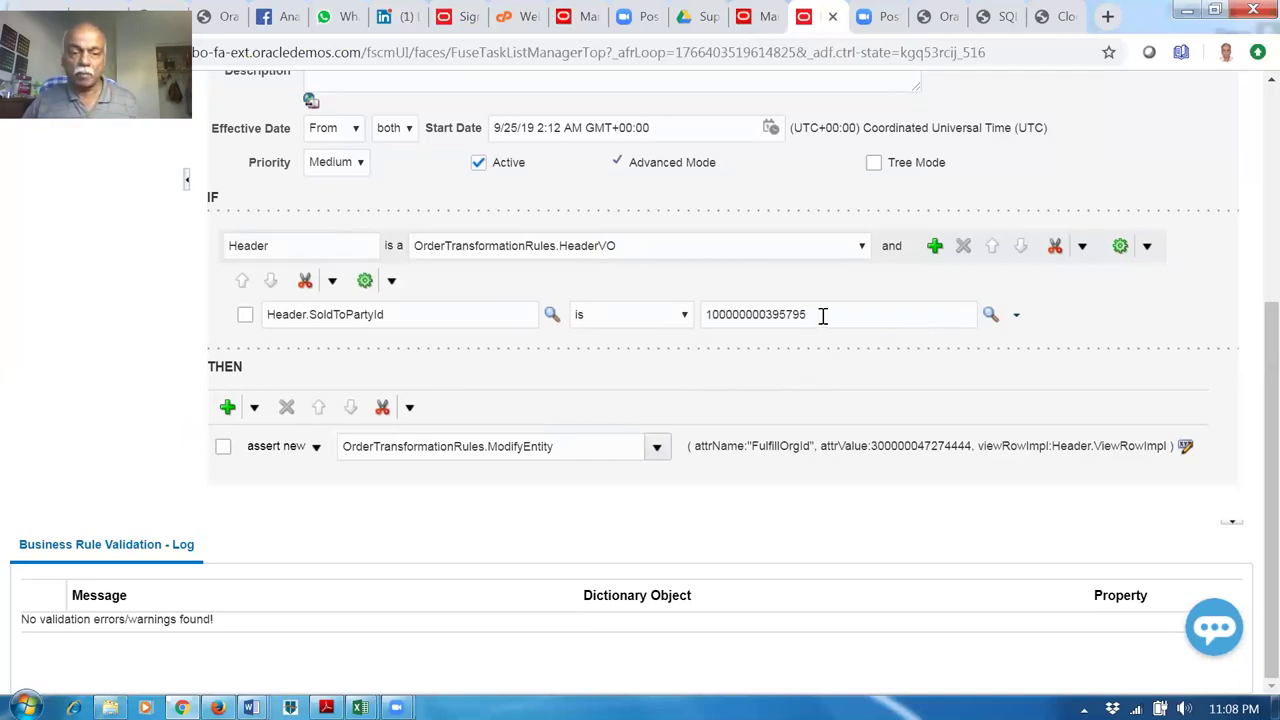
{"action": "left_click", "coordinate": [1185, 448]}
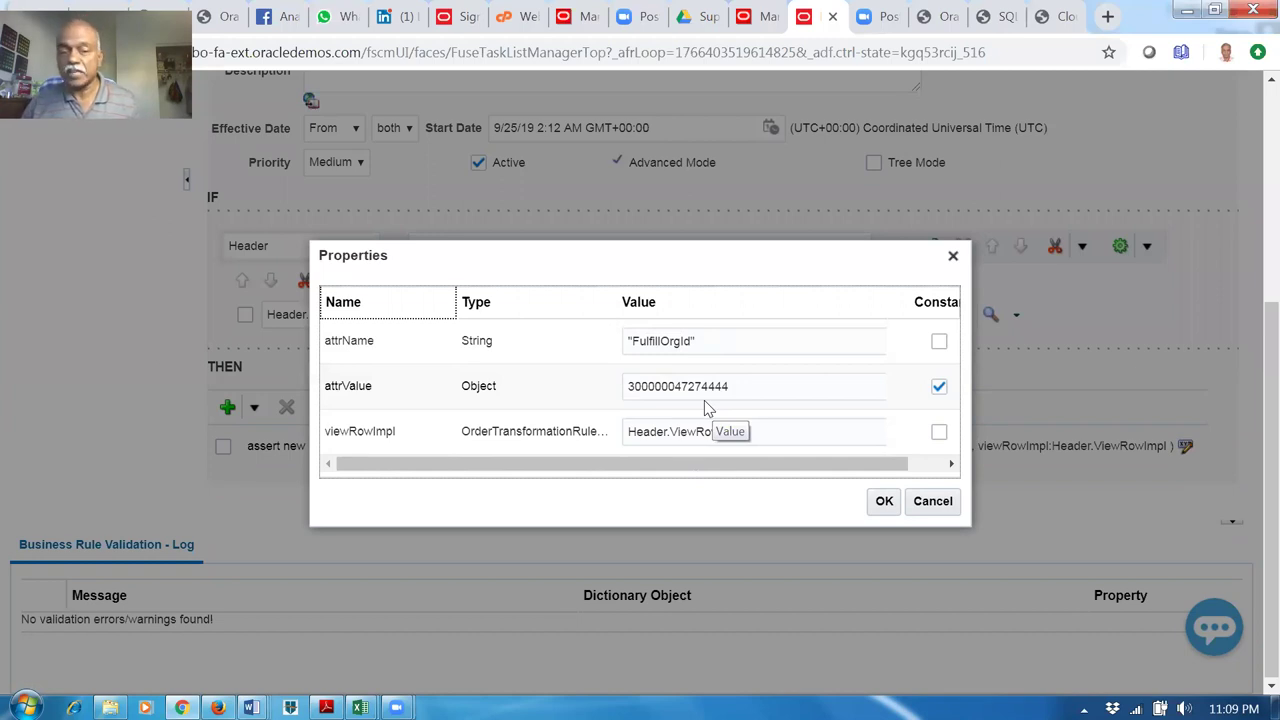
{"action": "left_click", "coordinate": [741, 346]}
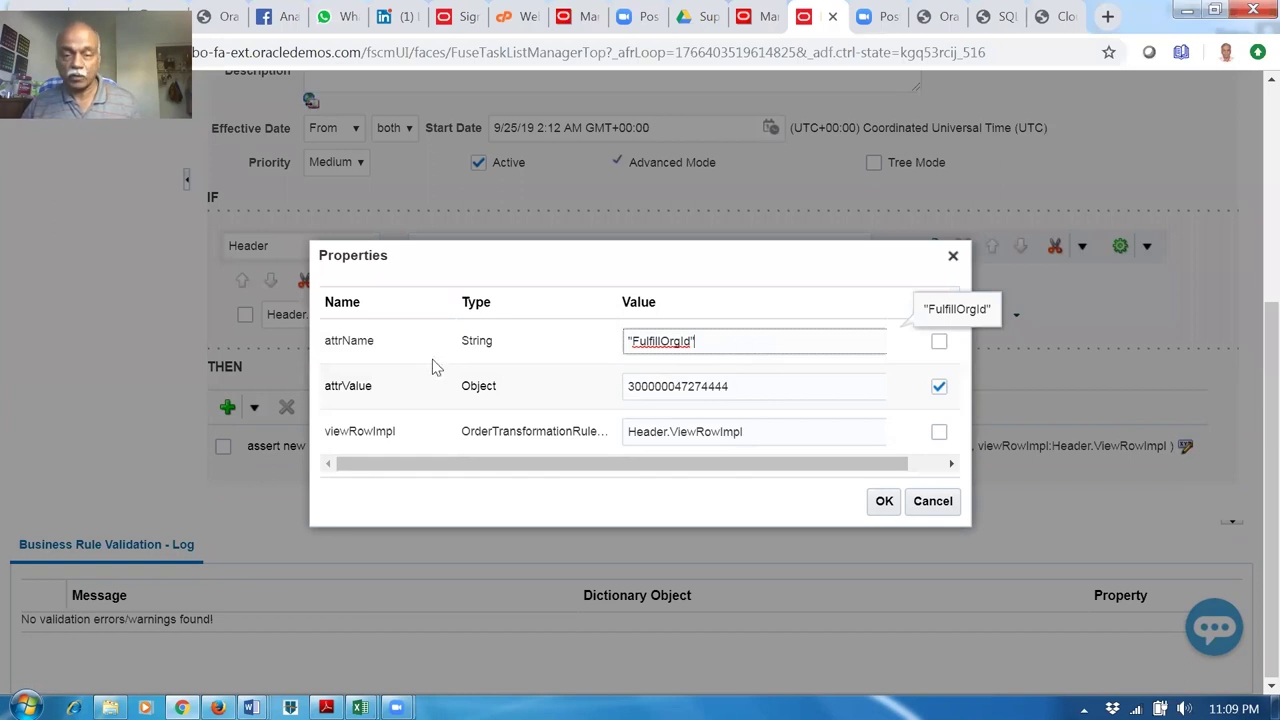
{"action": "left_click", "coordinate": [757, 385]}
{"action": "double_click", "coordinate": [757, 385]}
{"action": "key", "text": "BackSpace"}
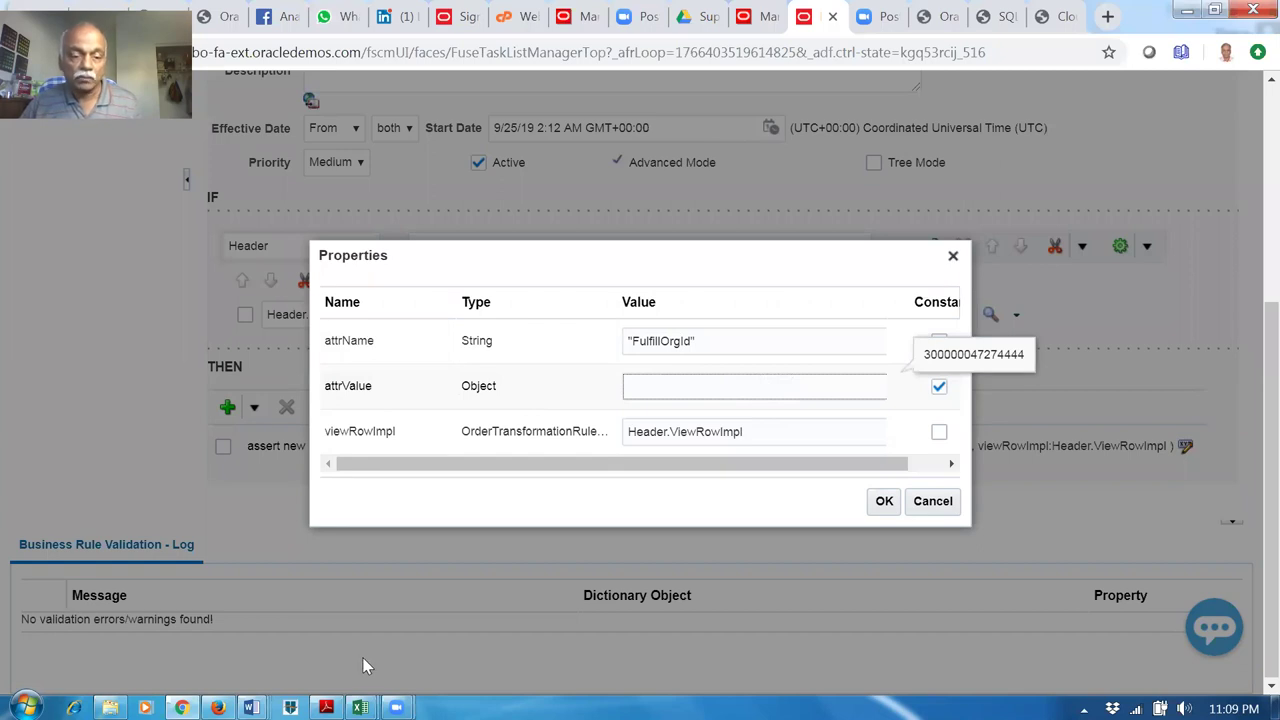
{"action": "mouse_move", "coordinate": [360, 707]}
{"action": "left_click", "coordinate": [457, 609]}
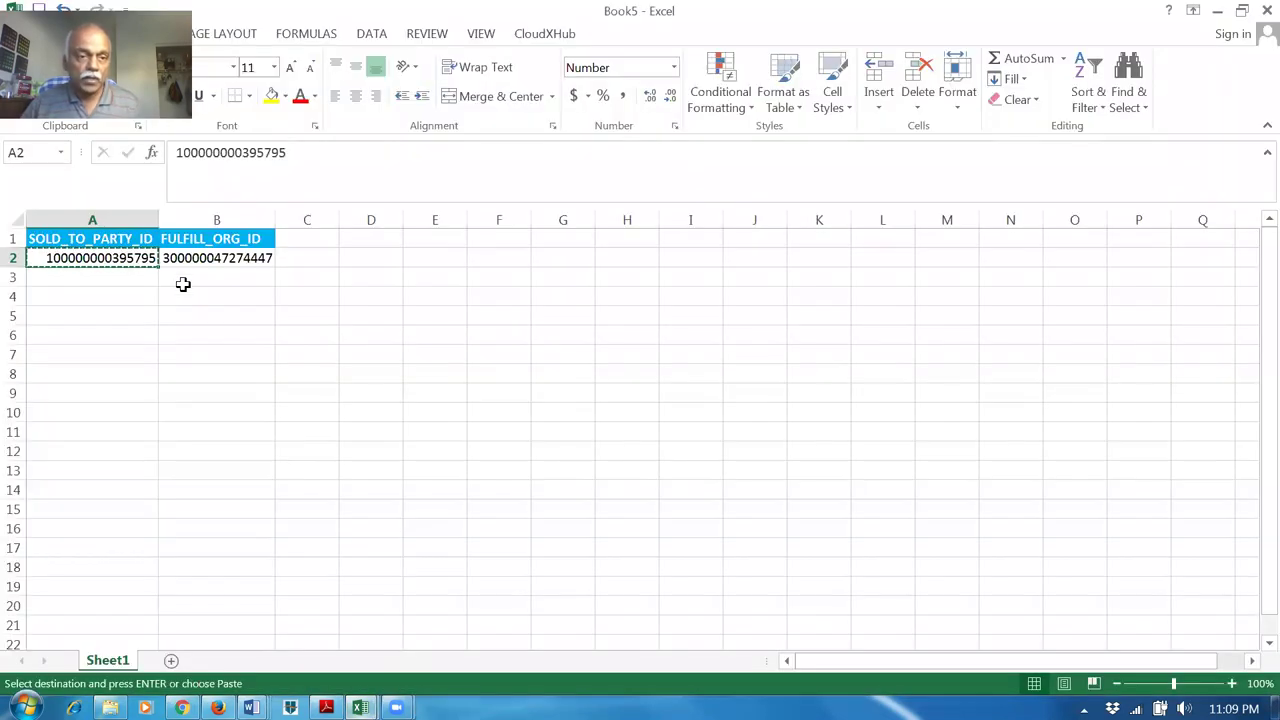
{"action": "left_click", "coordinate": [214, 253]}
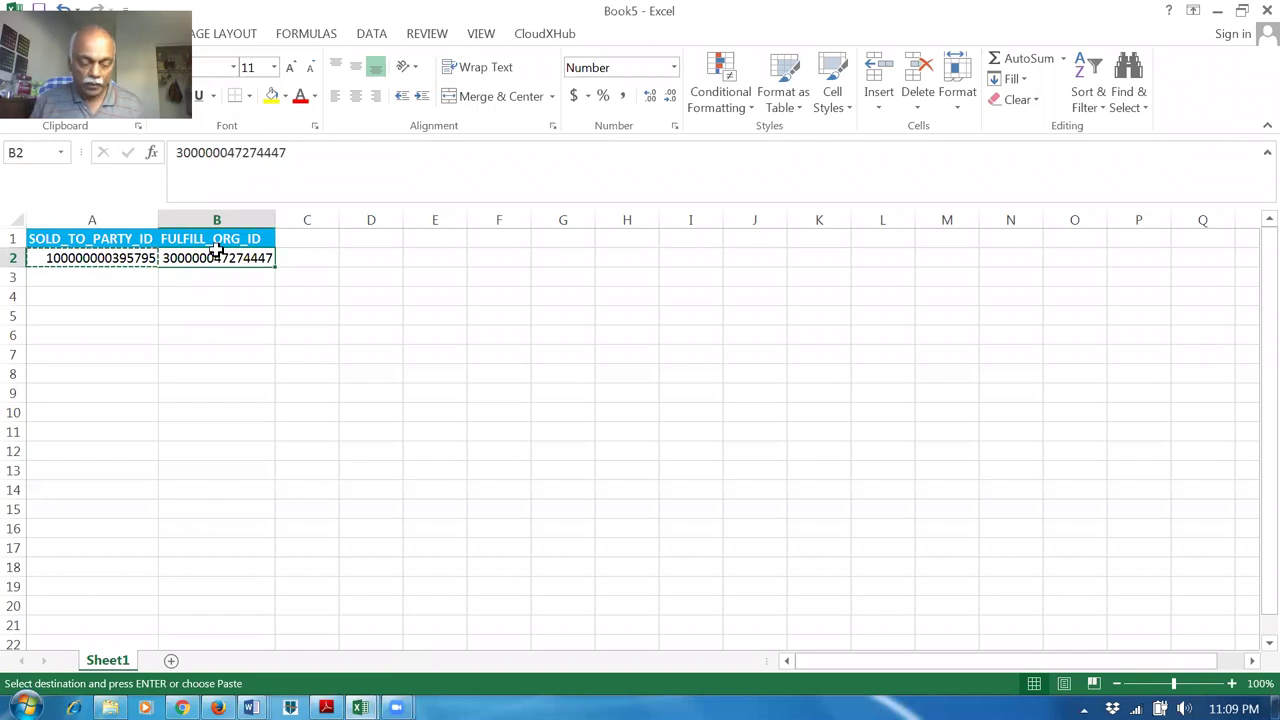
{"action": "key", "text": "ctrl+c"}
{"action": "key", "text": "alt+Tab"}
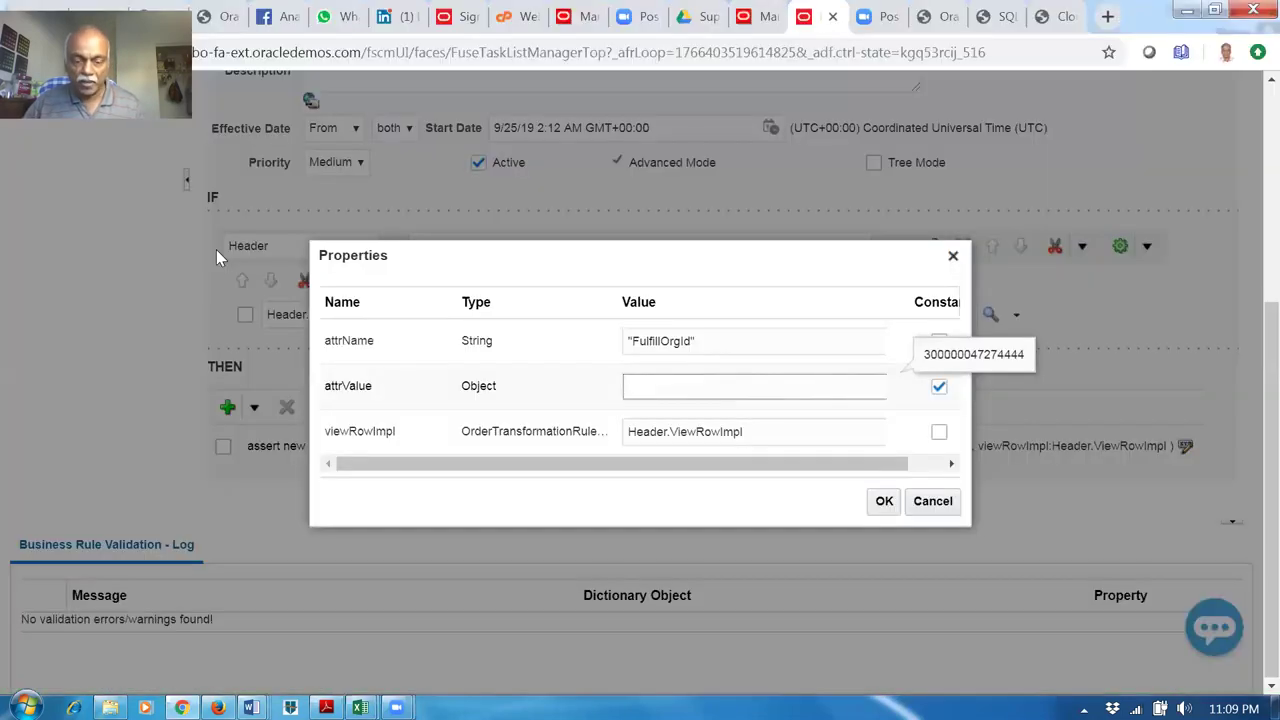
{"action": "key", "text": "ctrl+v"}
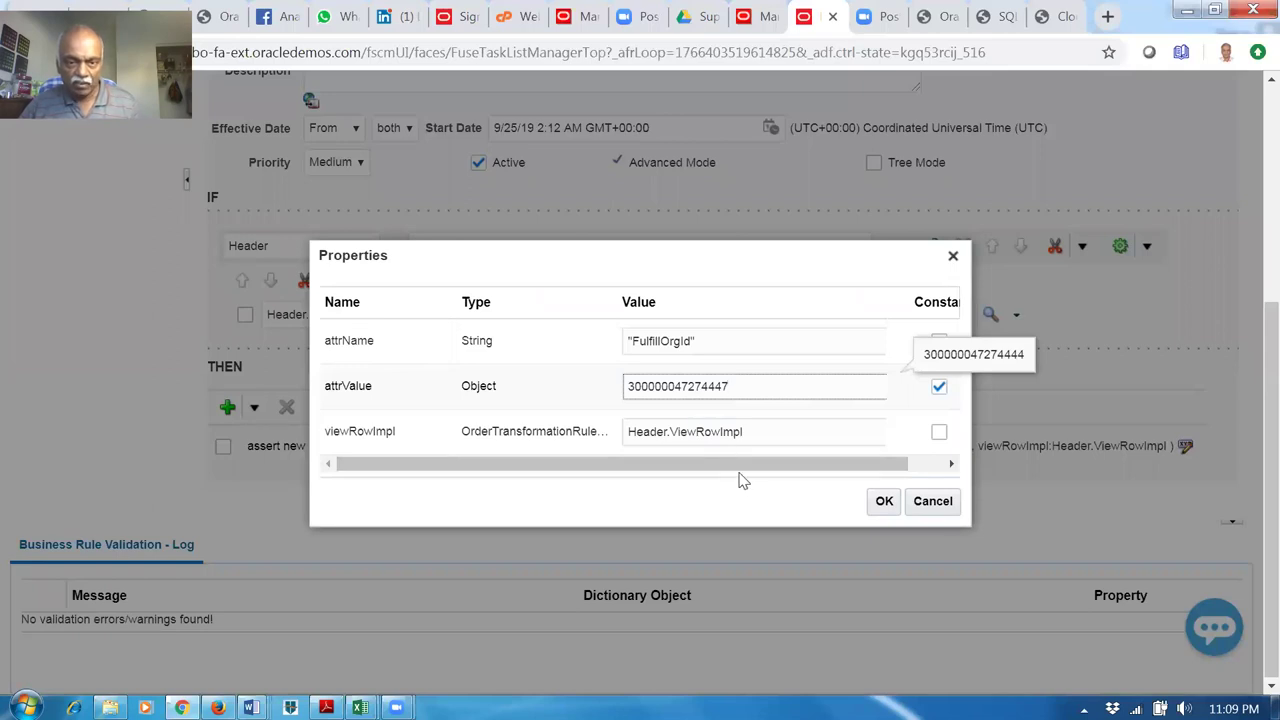
{"action": "left_click", "coordinate": [829, 284]}
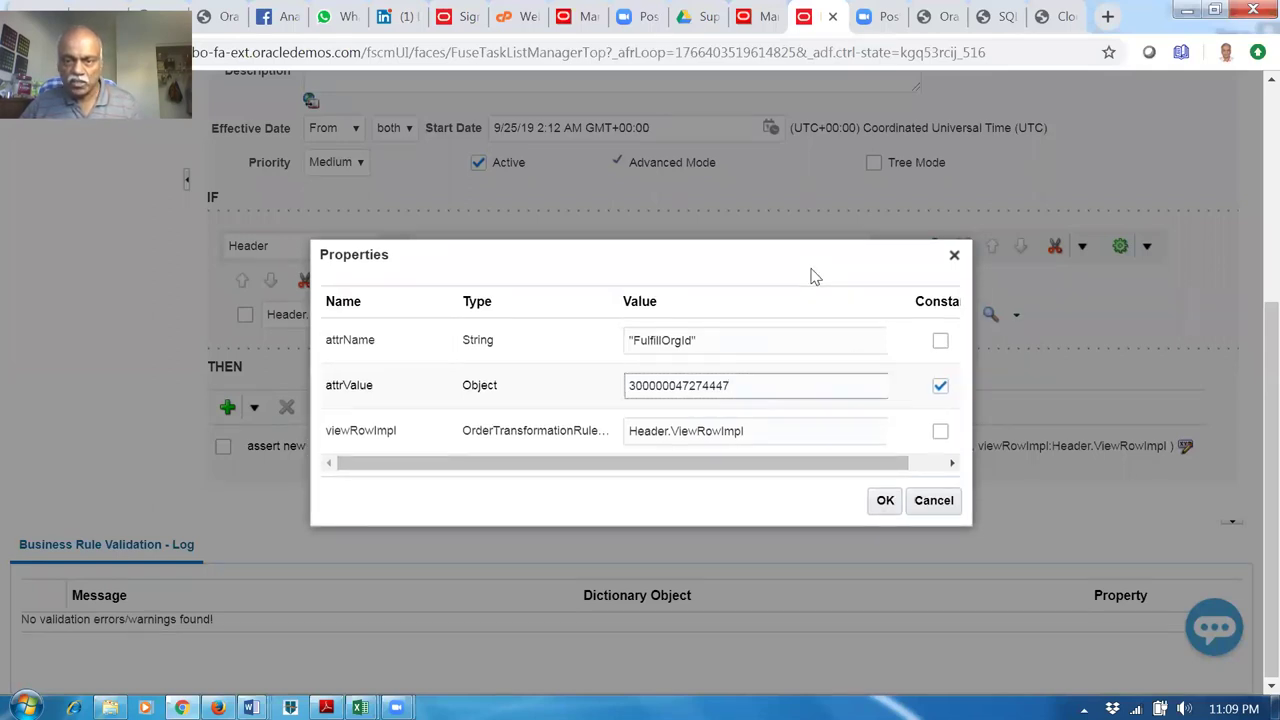
{"action": "left_click", "coordinate": [882, 506]}
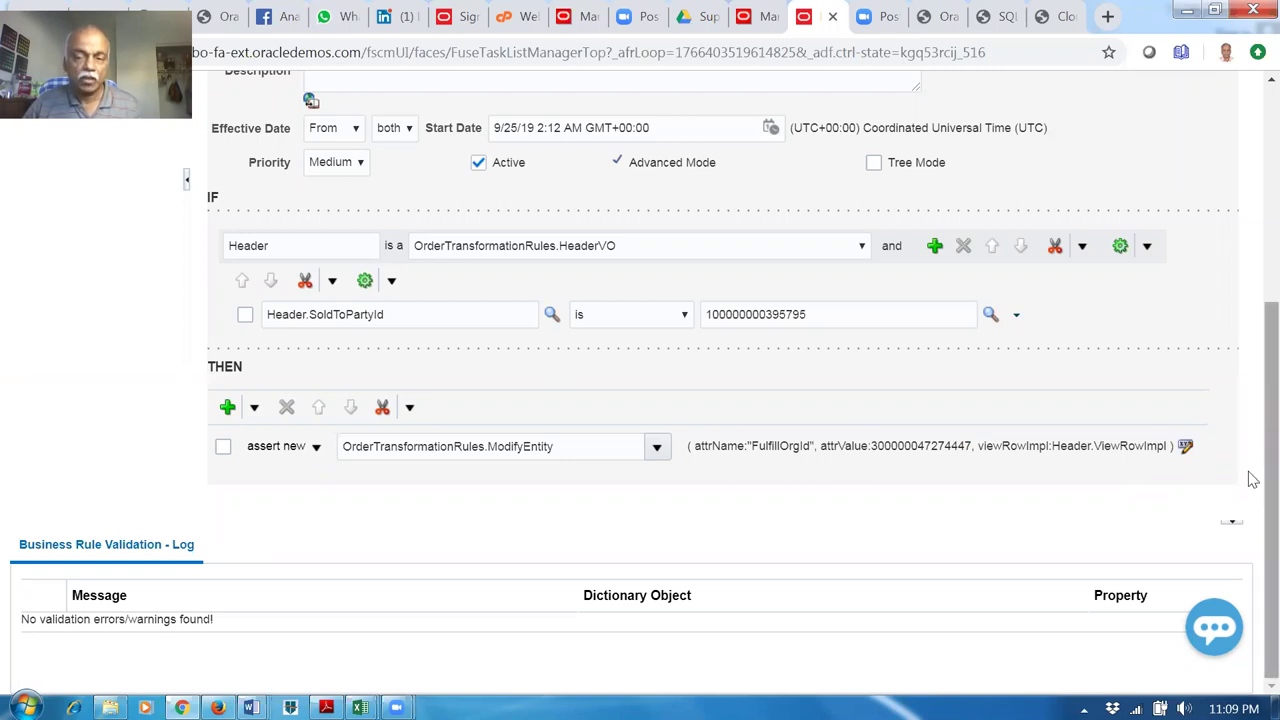
Save the edited WH Defaulting rule in Manage Product Transformation Rules.
{"action": "scroll", "coordinate": [1248, 318], "scroll_direction": "up", "scroll_amount": 1}
{"action": "scroll", "coordinate": [1248, 318], "scroll_direction": "up", "scroll_amount": 5}
{"action": "left_click", "coordinate": [1060, 155]}
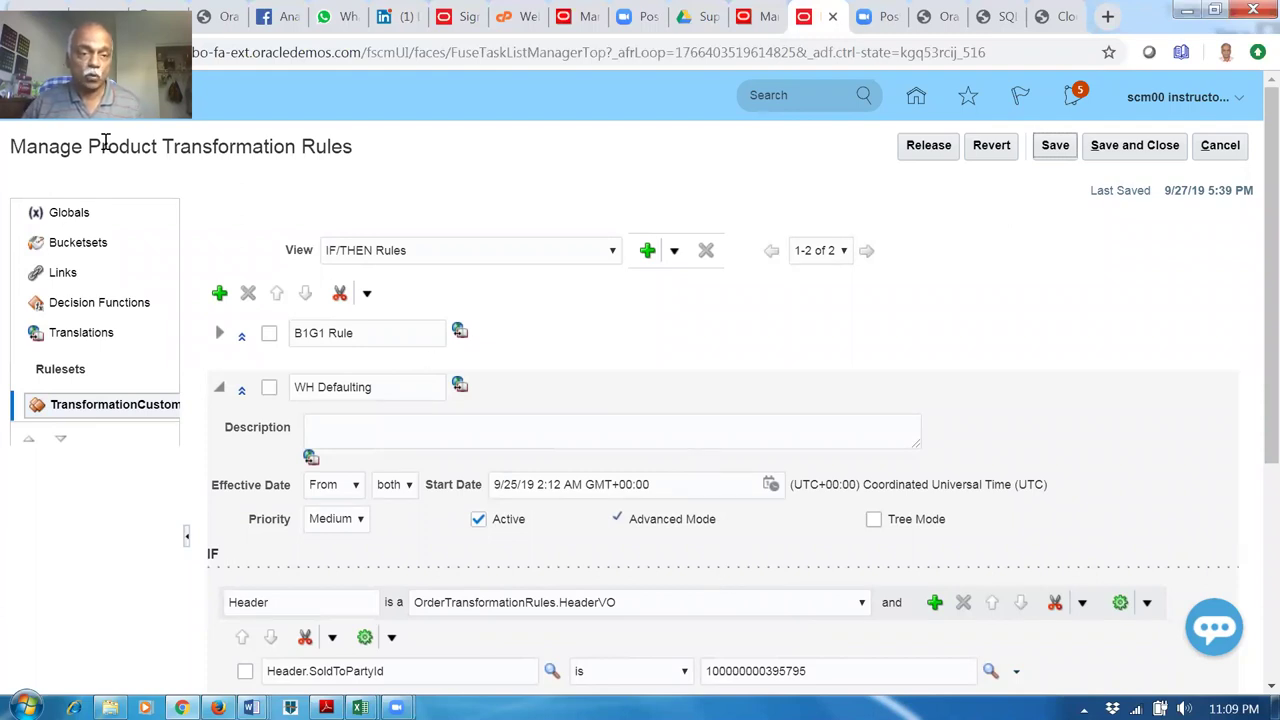
{"action": "left_click_drag", "start_coordinate": [101, 146], "coordinate": [320, 147]}
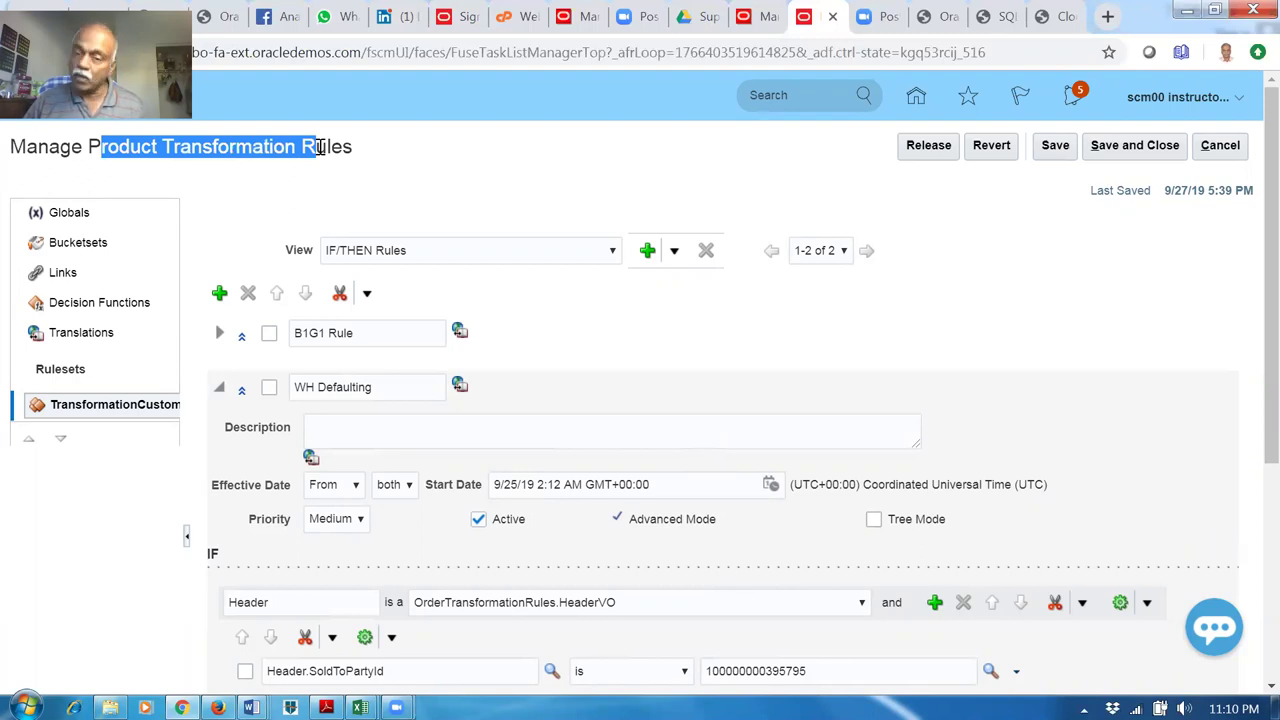
{"action": "left_click_drag", "start_coordinate": [322, 147], "coordinate": [334, 150]}
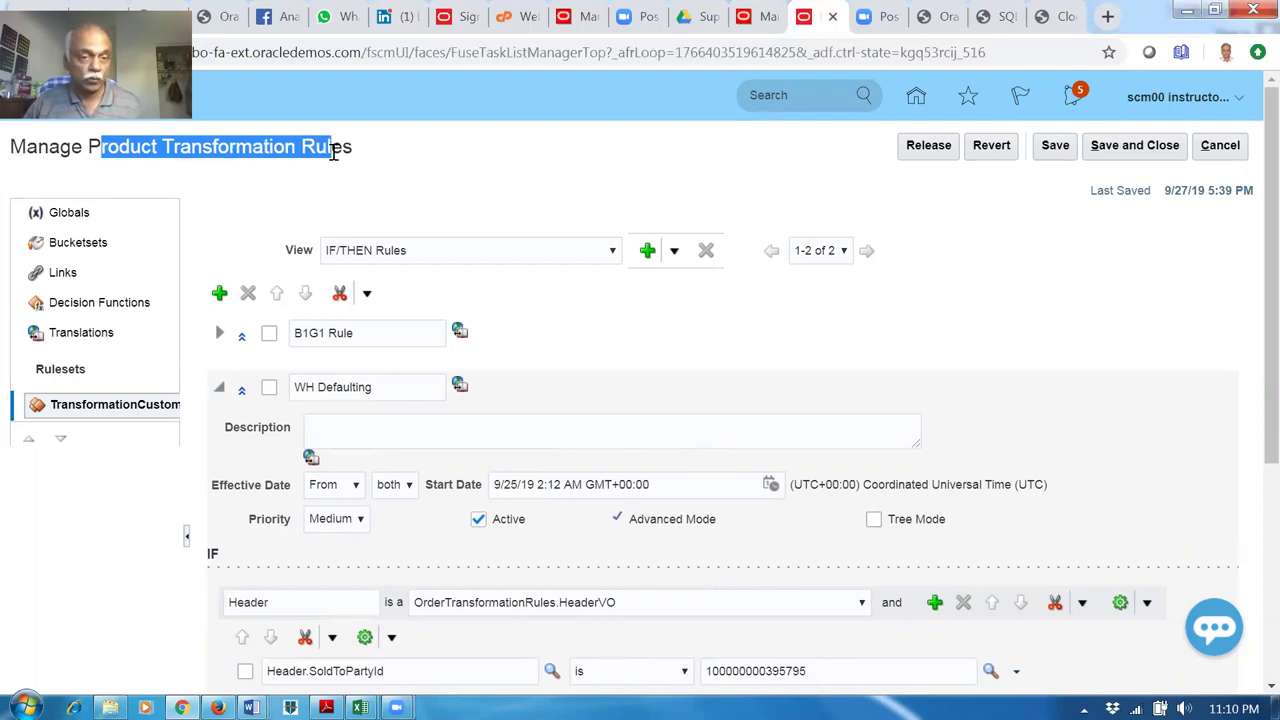
{"action": "left_click", "coordinate": [519, 194]}
Release the saved transformation rules to production and dismiss the information message.
{"action": "scroll", "coordinate": [528, 392], "scroll_direction": "down", "scroll_amount": 2}
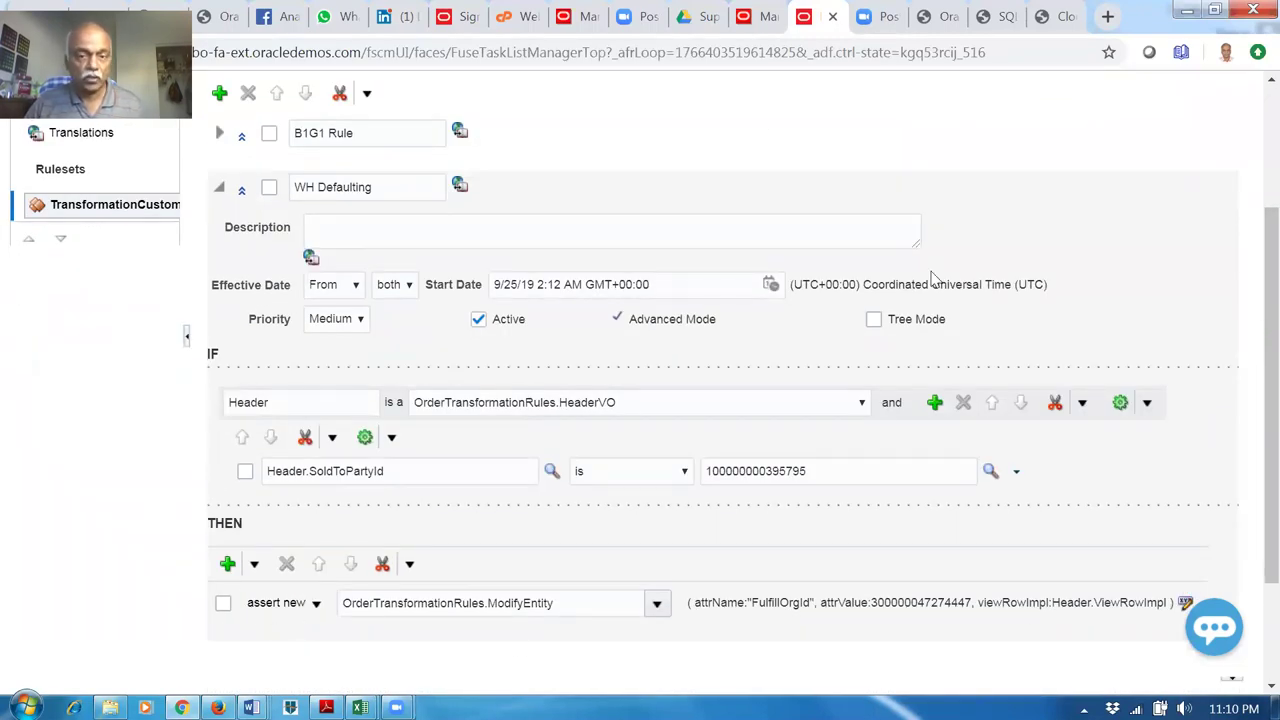
{"action": "scroll", "coordinate": [500, 520], "scroll_direction": "up", "scroll_amount": 2}
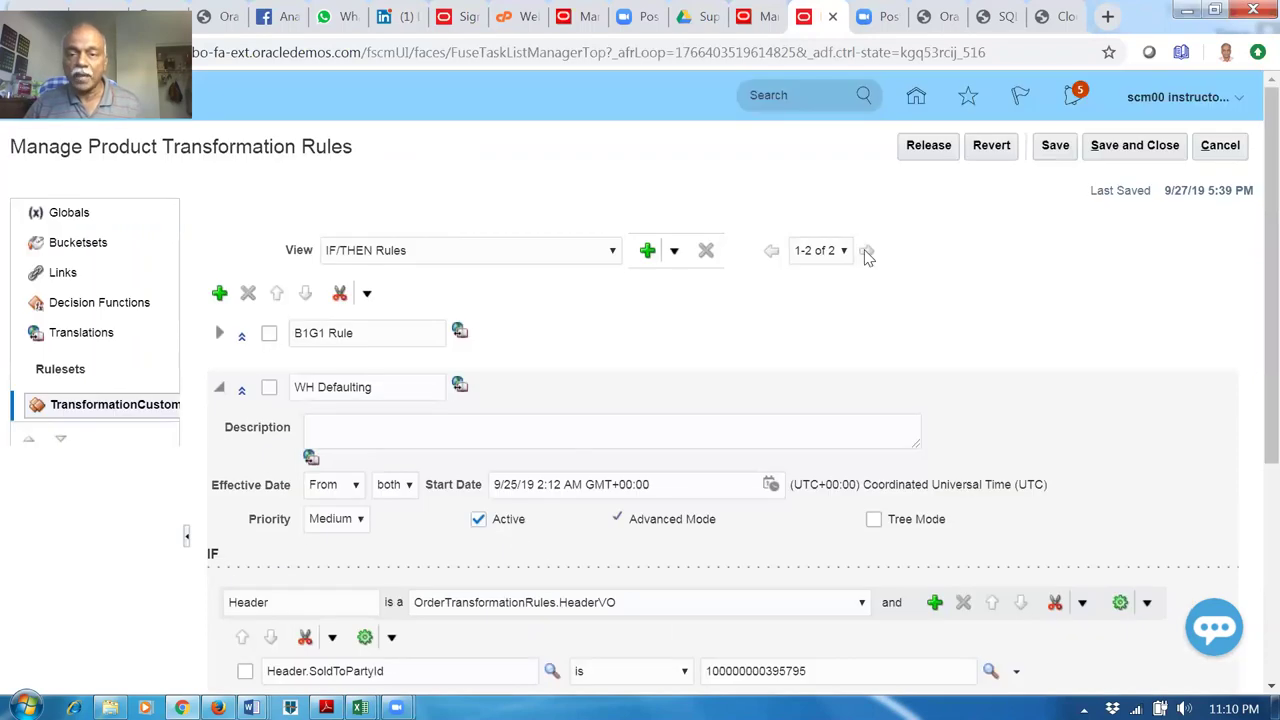
{"action": "left_click", "coordinate": [913, 150]}
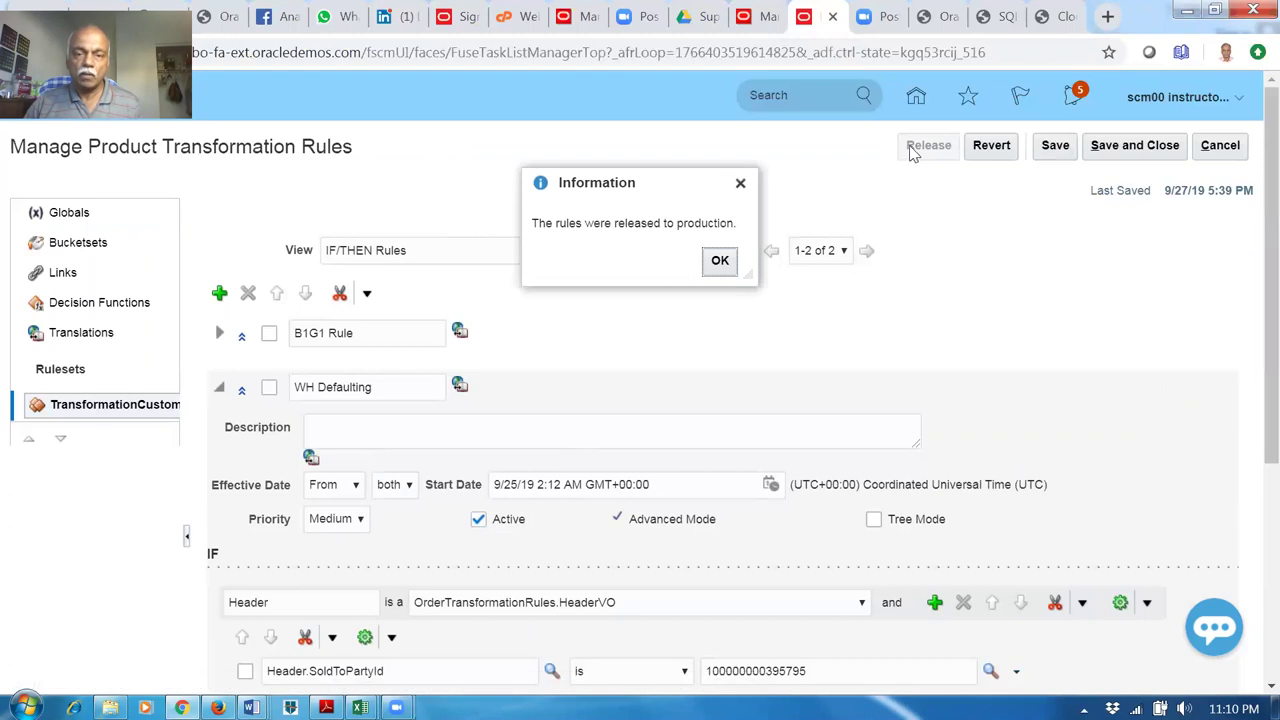
{"action": "left_click_drag", "start_coordinate": [573, 227], "coordinate": [722, 273]}
{"action": "left_click", "coordinate": [719, 264]}
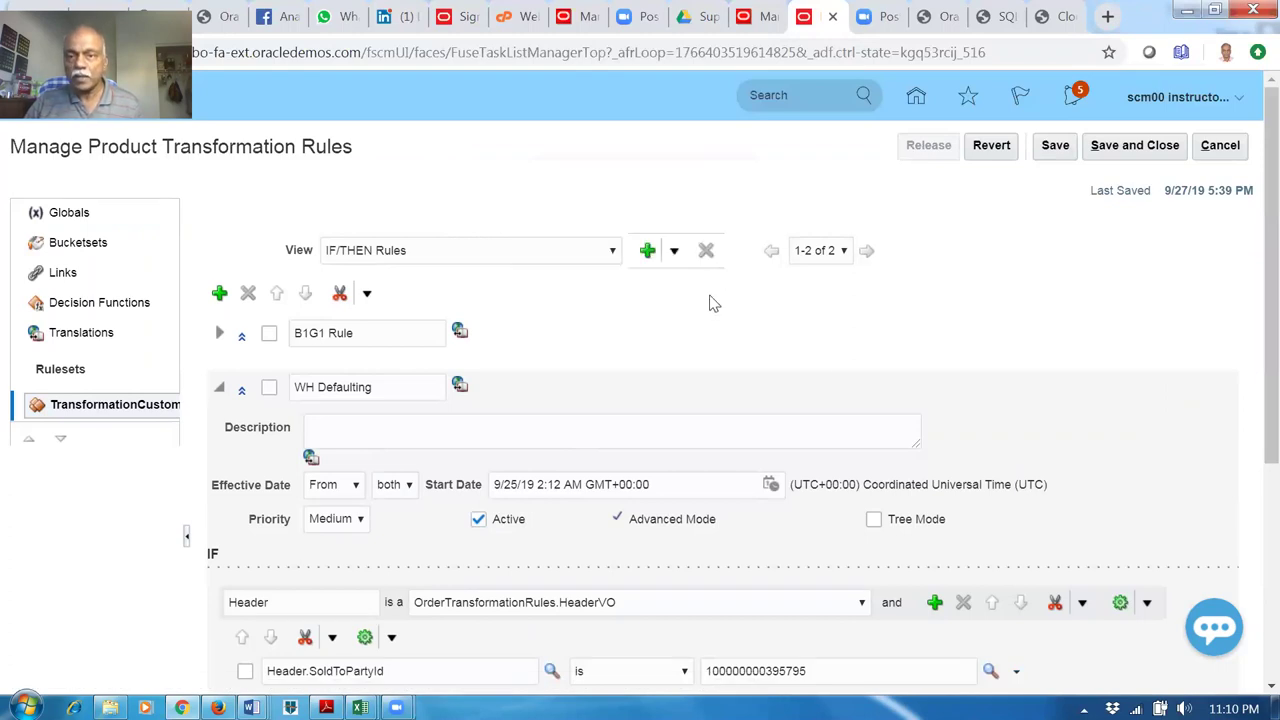
Go back to the draft ABC Application Software order, check its customer and supply warehouse, and exit the order.
{"action": "left_click", "coordinate": [770, 16]}
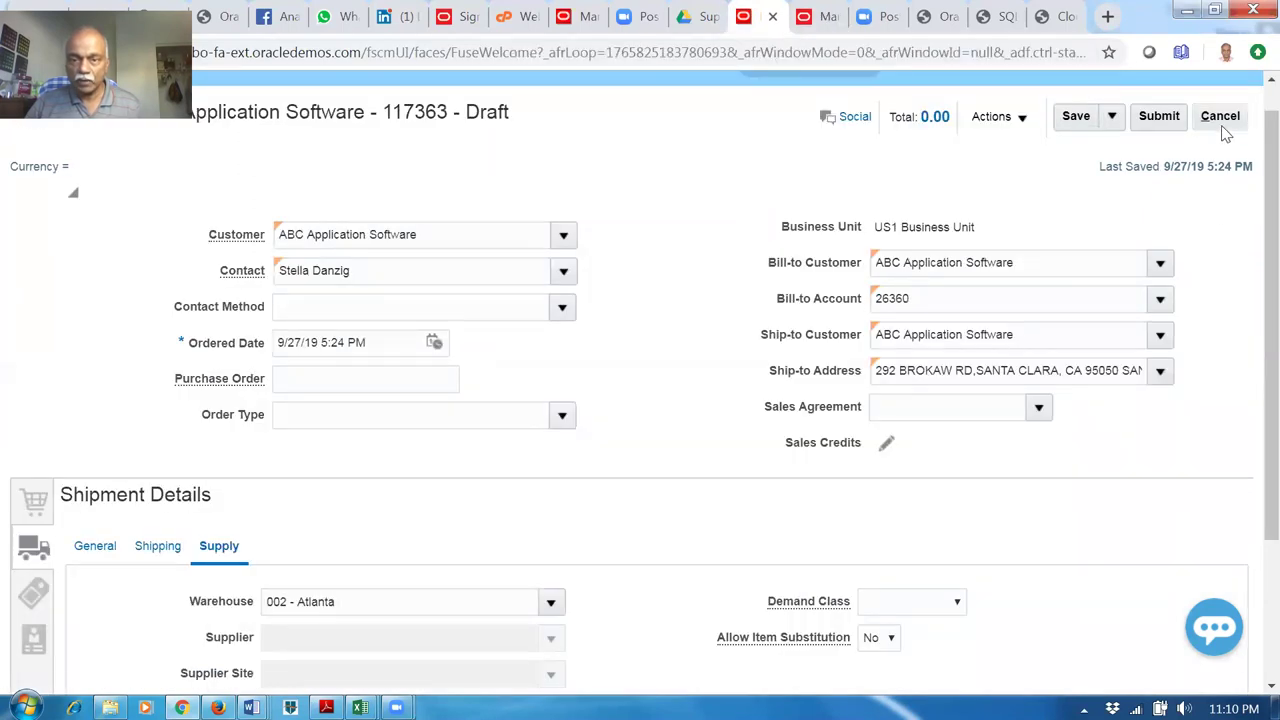
{"action": "left_click", "coordinate": [463, 237]}
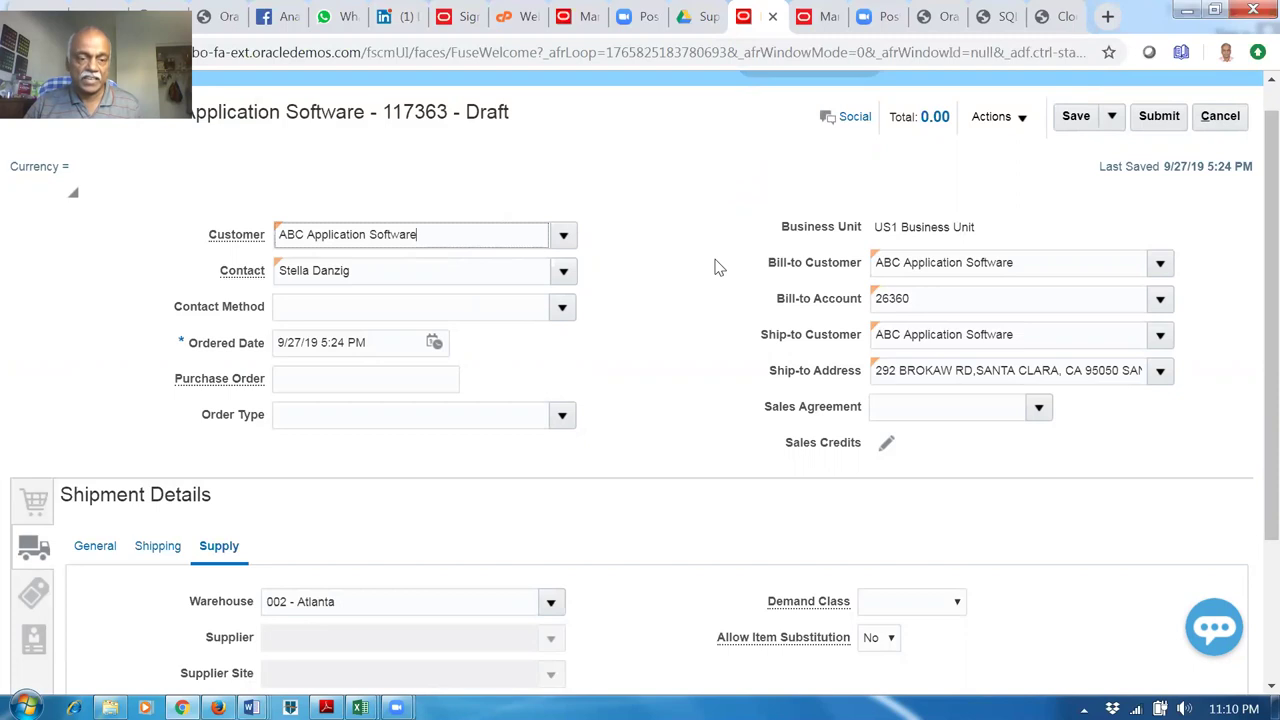
{"action": "scroll", "coordinate": [716, 268], "scroll_direction": "down", "scroll_amount": 2}
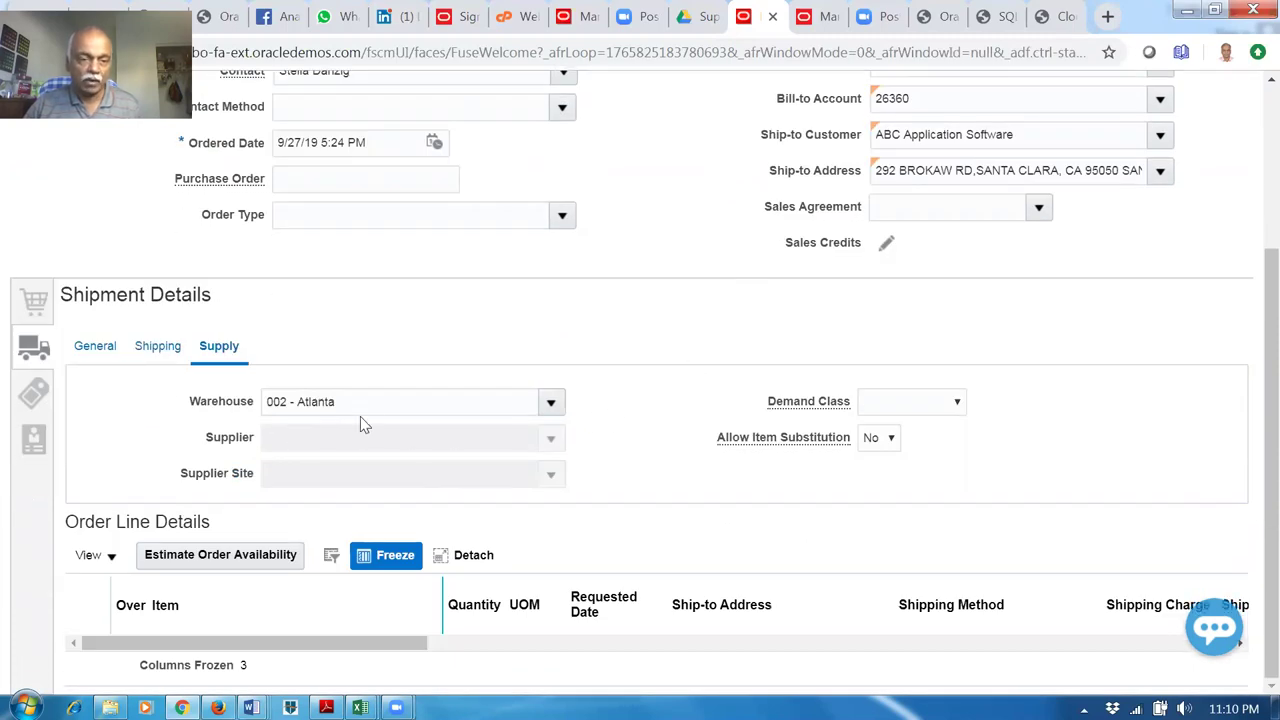
{"action": "scroll", "coordinate": [623, 337], "scroll_direction": "up", "scroll_amount": 3}
{"action": "left_click", "coordinate": [1212, 152]}
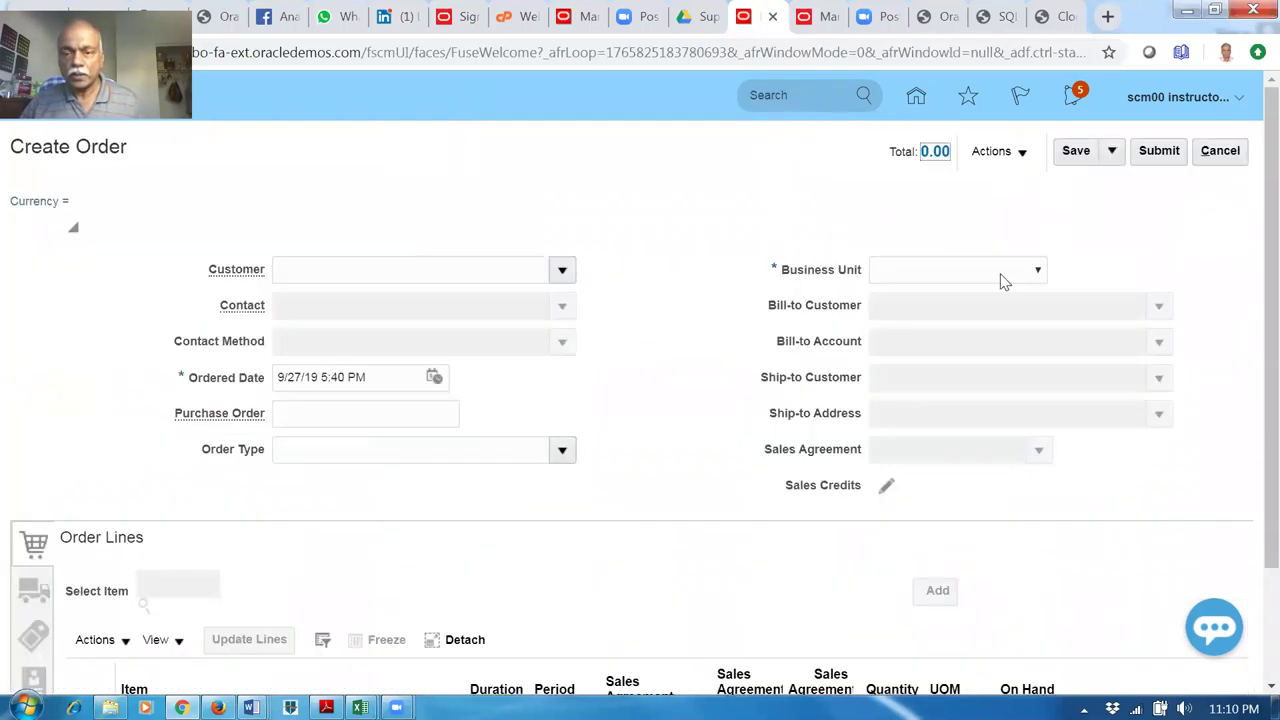
Fill in the new order header with US1 Business Unit and the customer ABC Application Software.
{"action": "left_click", "coordinate": [1003, 280]}
{"action": "left_click_drag", "start_coordinate": [1037, 374], "coordinate": [1046, 500]}
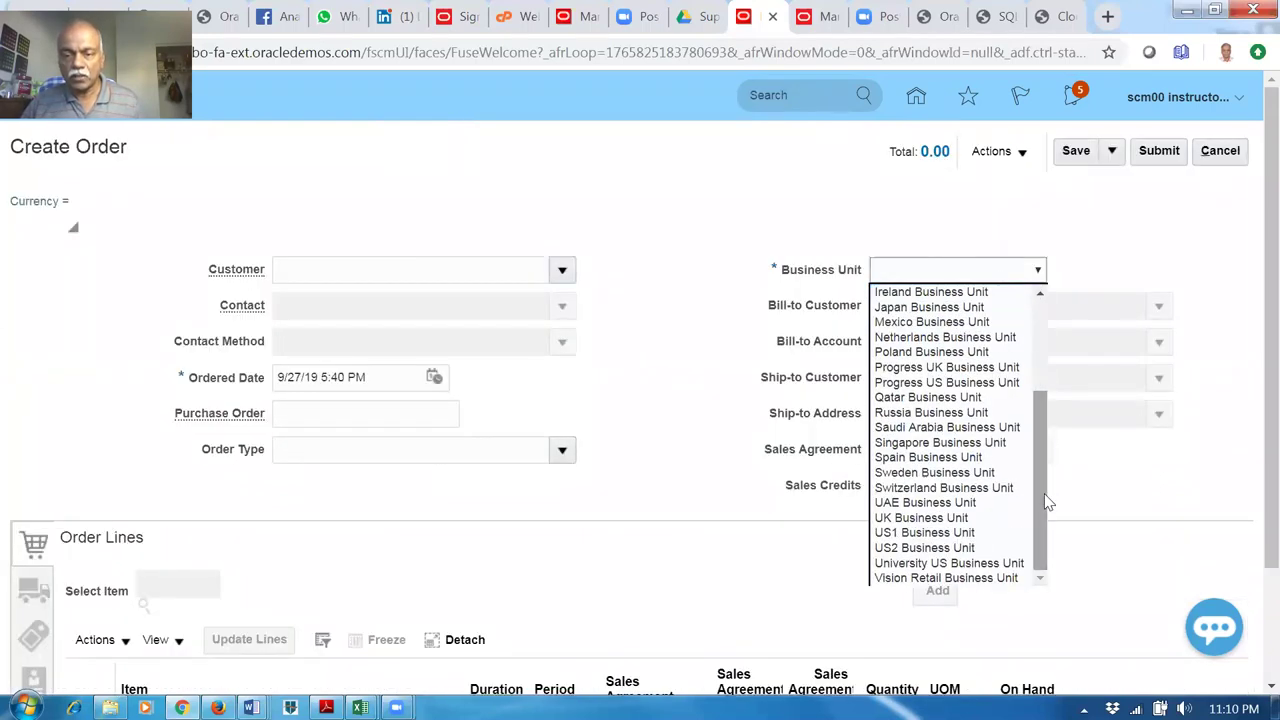
{"action": "left_click", "coordinate": [993, 532]}
{"action": "left_click", "coordinate": [355, 269]}
{"action": "type", "text": "abc"}
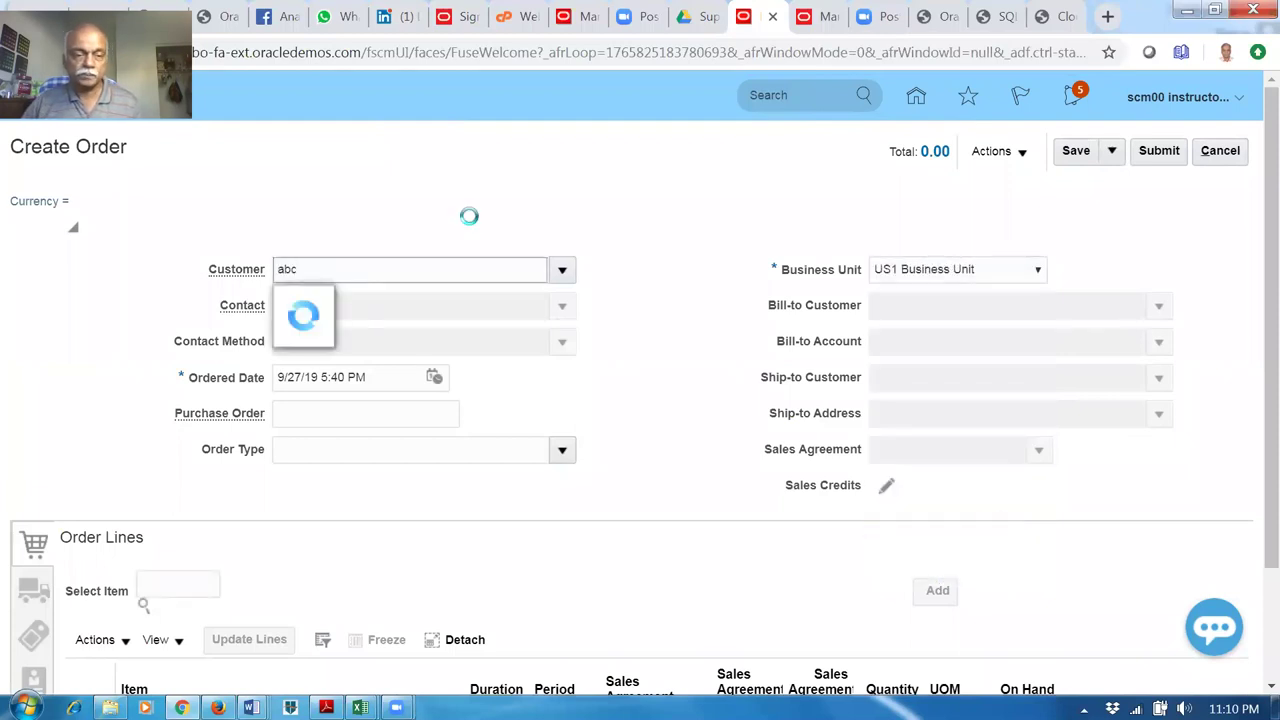
{"action": "left_click", "coordinate": [424, 303]}
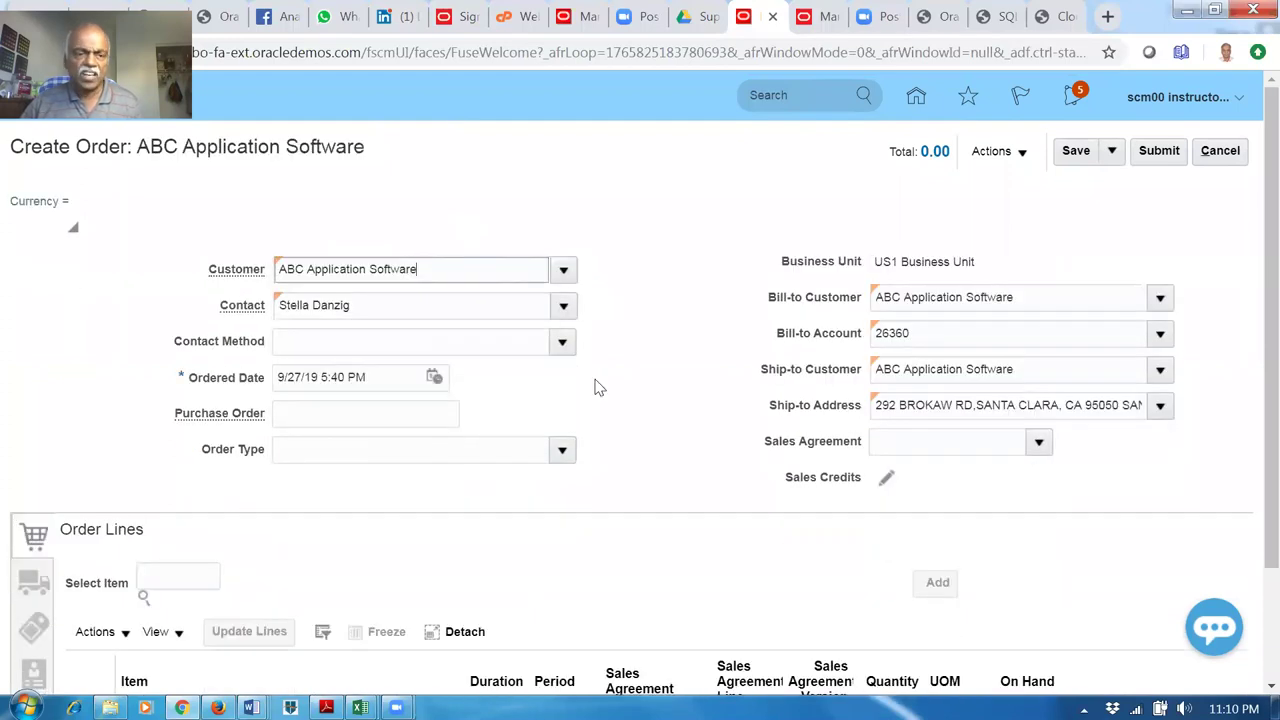
Search for items starting with CM and select CM6530006, Protective Foam, for the order line.
{"action": "left_click", "coordinate": [200, 580]}
{"action": "type", "text": "CM"}
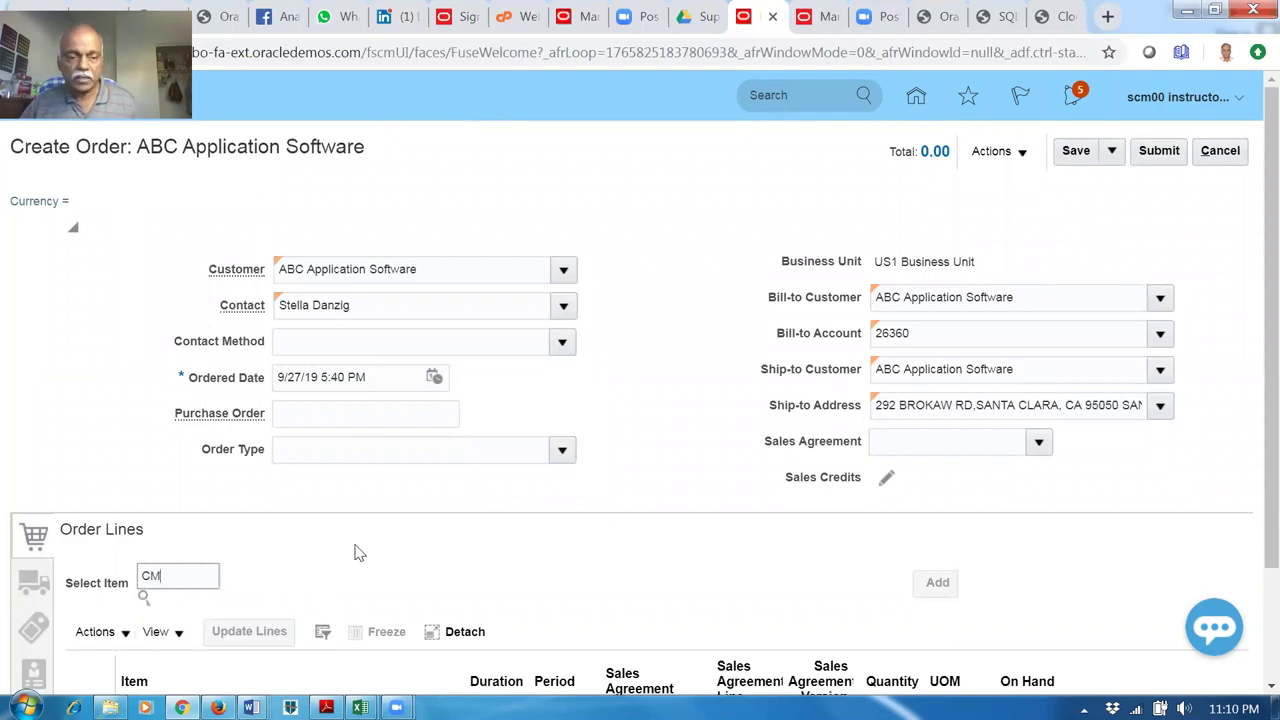
{"action": "key", "text": "Tab"}
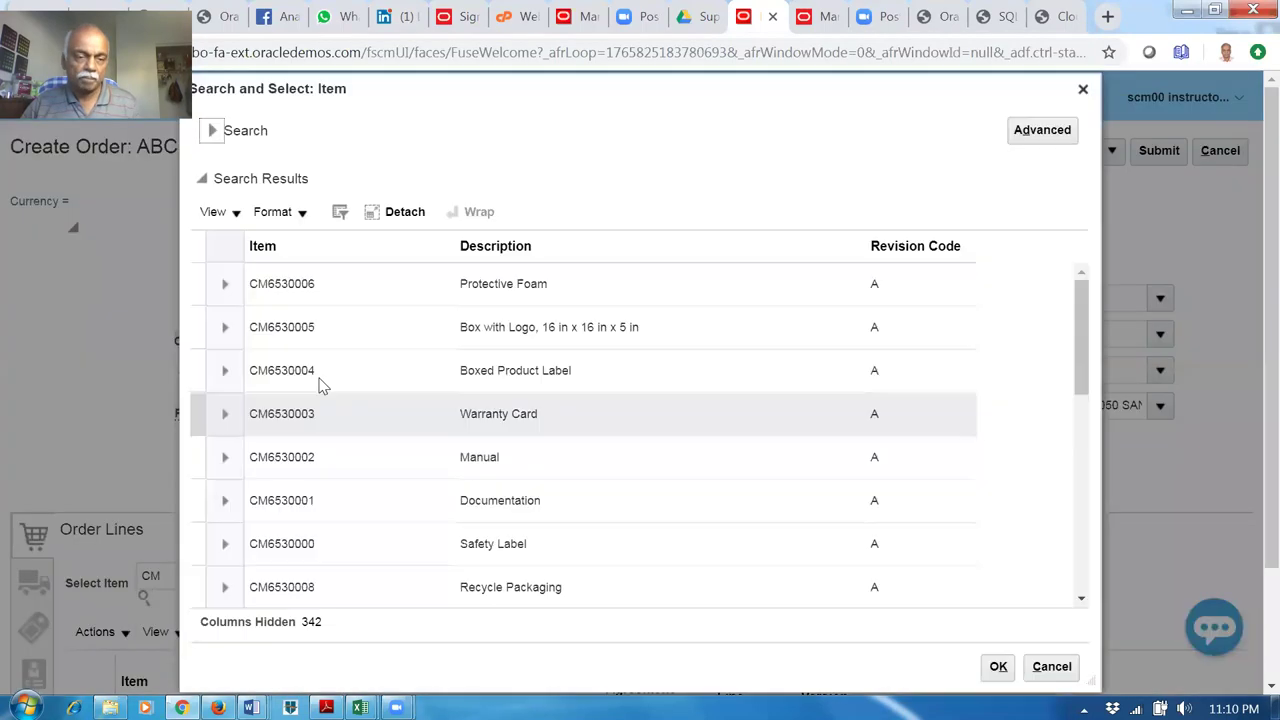
{"action": "left_click", "coordinate": [324, 300]}
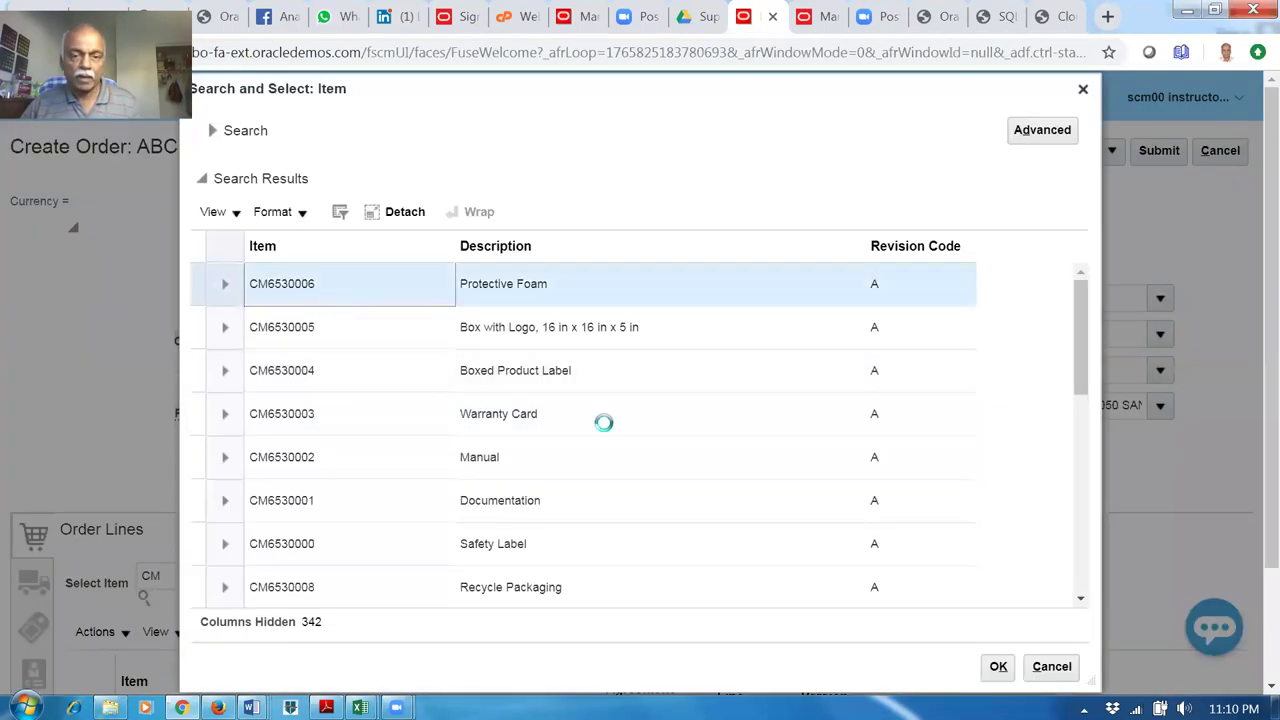
{"action": "left_click", "coordinate": [1000, 667]}
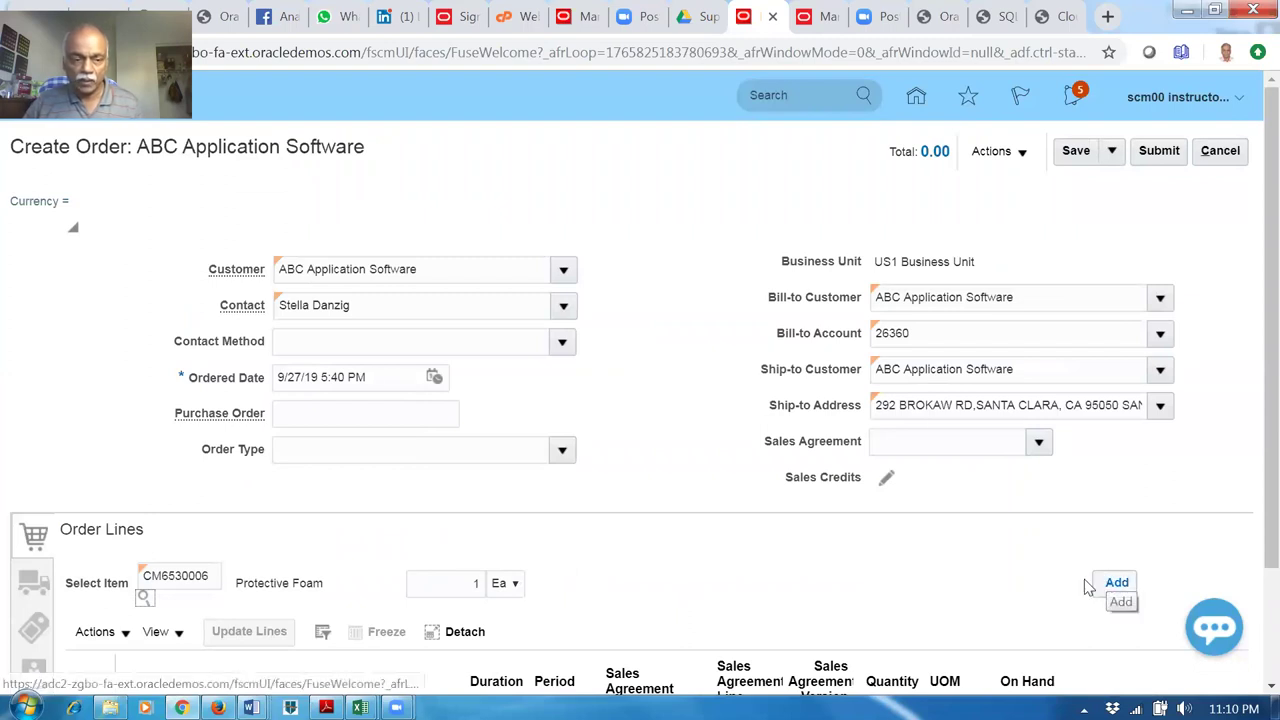
Replace the selected order line item with d0122_Buy_1_Get_1_Free.
{"action": "scroll", "coordinate": [529, 554], "scroll_direction": "down", "scroll_amount": 1}
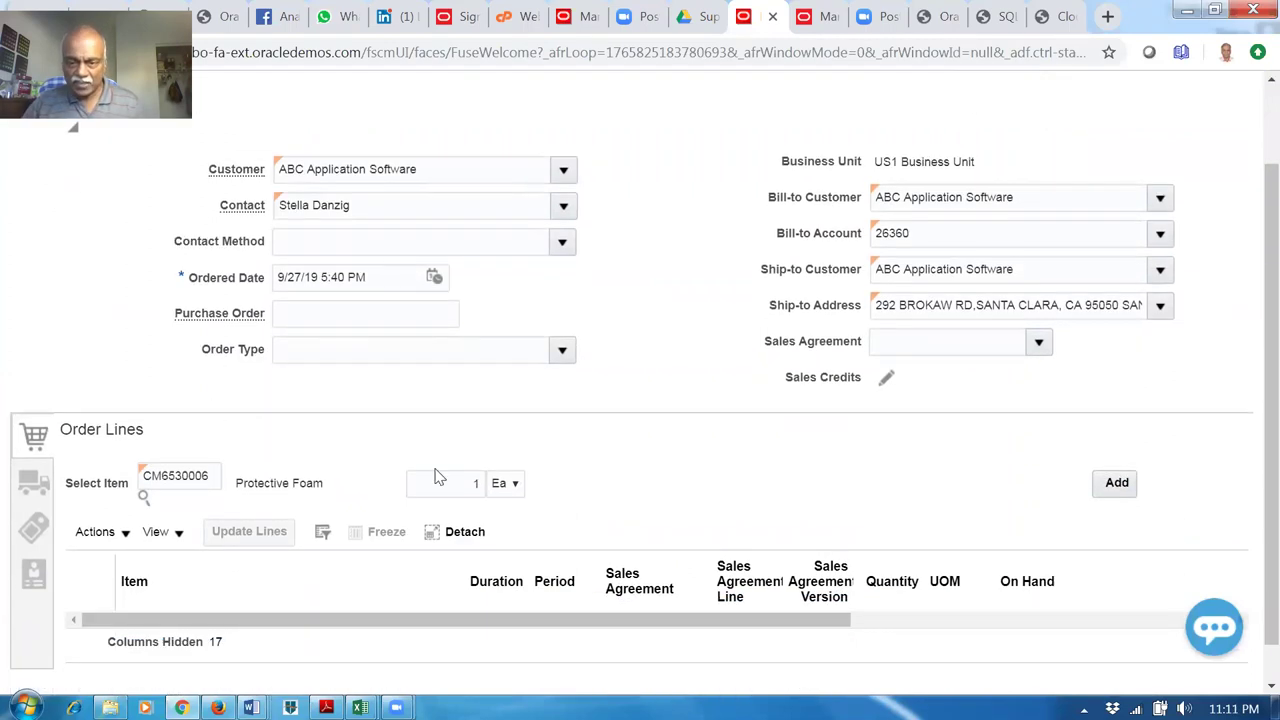
{"action": "double_click", "coordinate": [212, 476]}
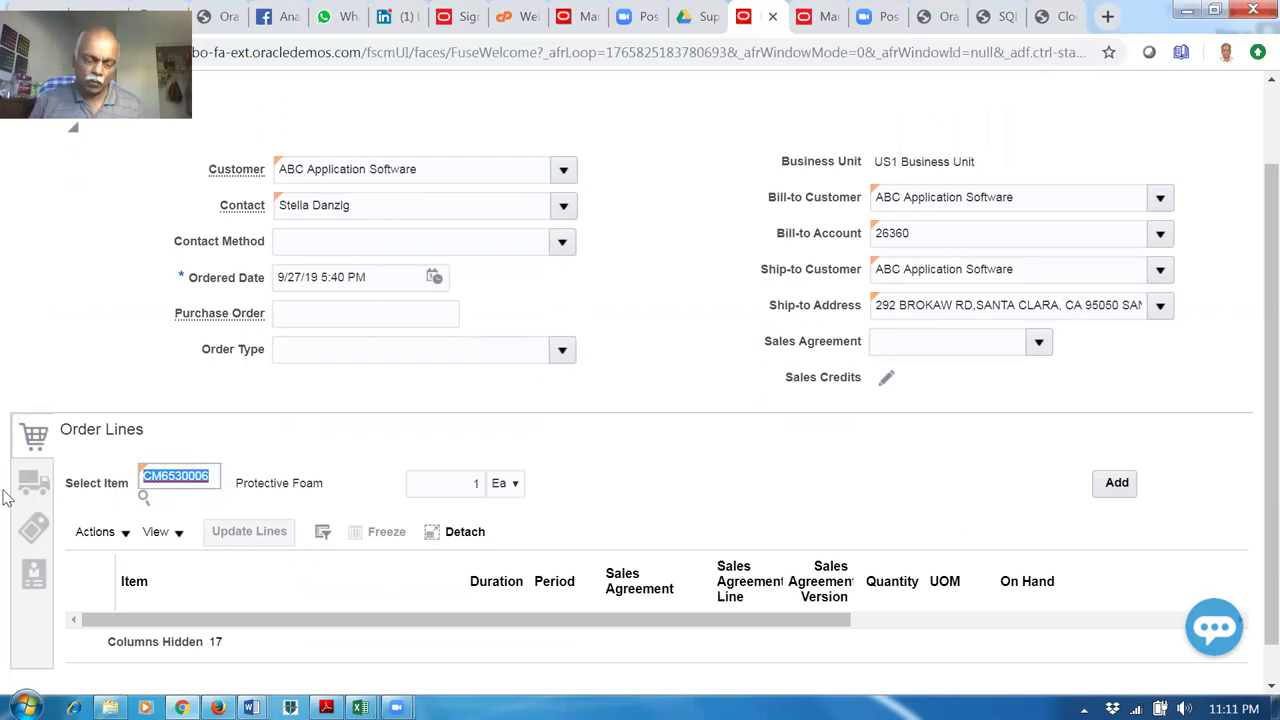
{"action": "type", "text": "d"}
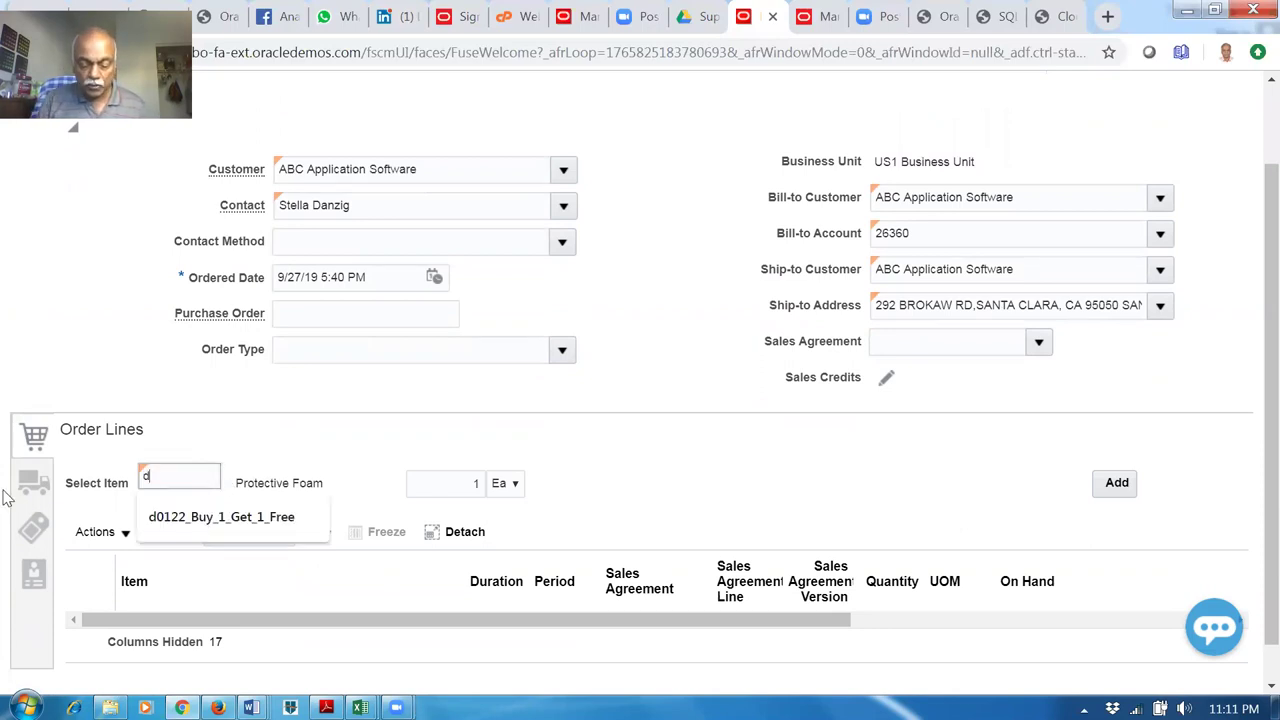
{"action": "type", "text": "022"}
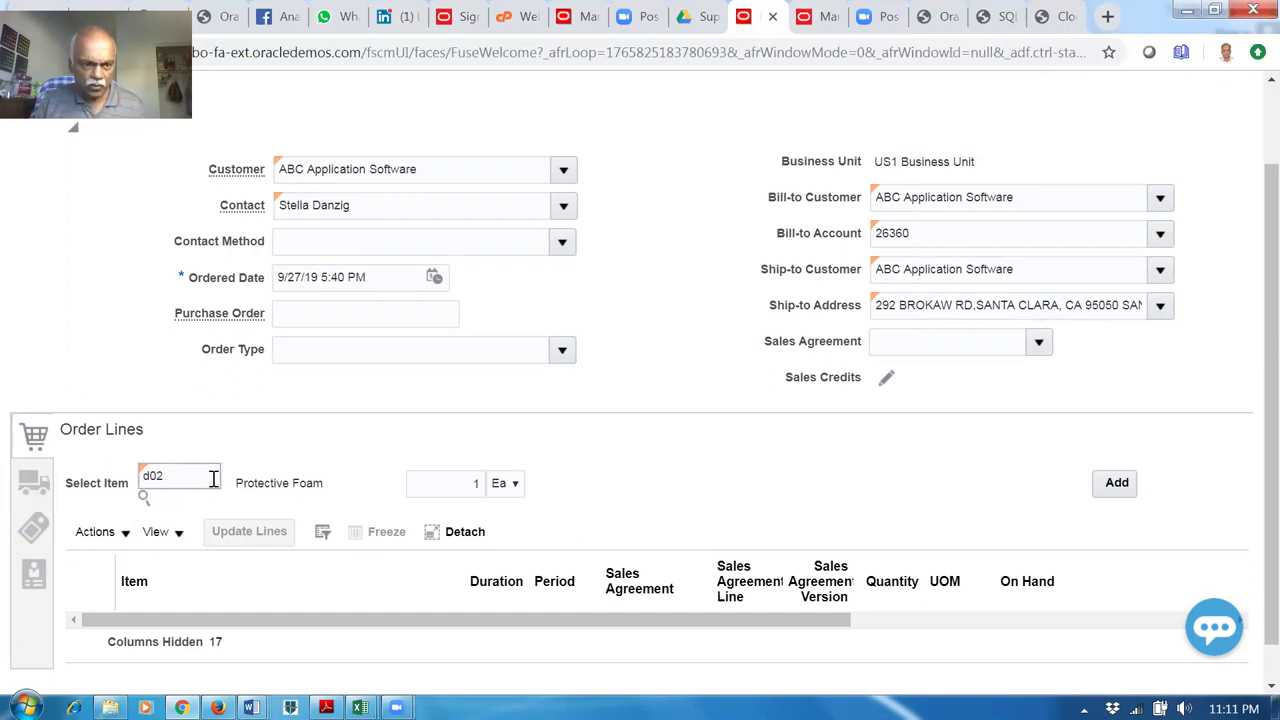
{"action": "key", "text": "BackSpace"}
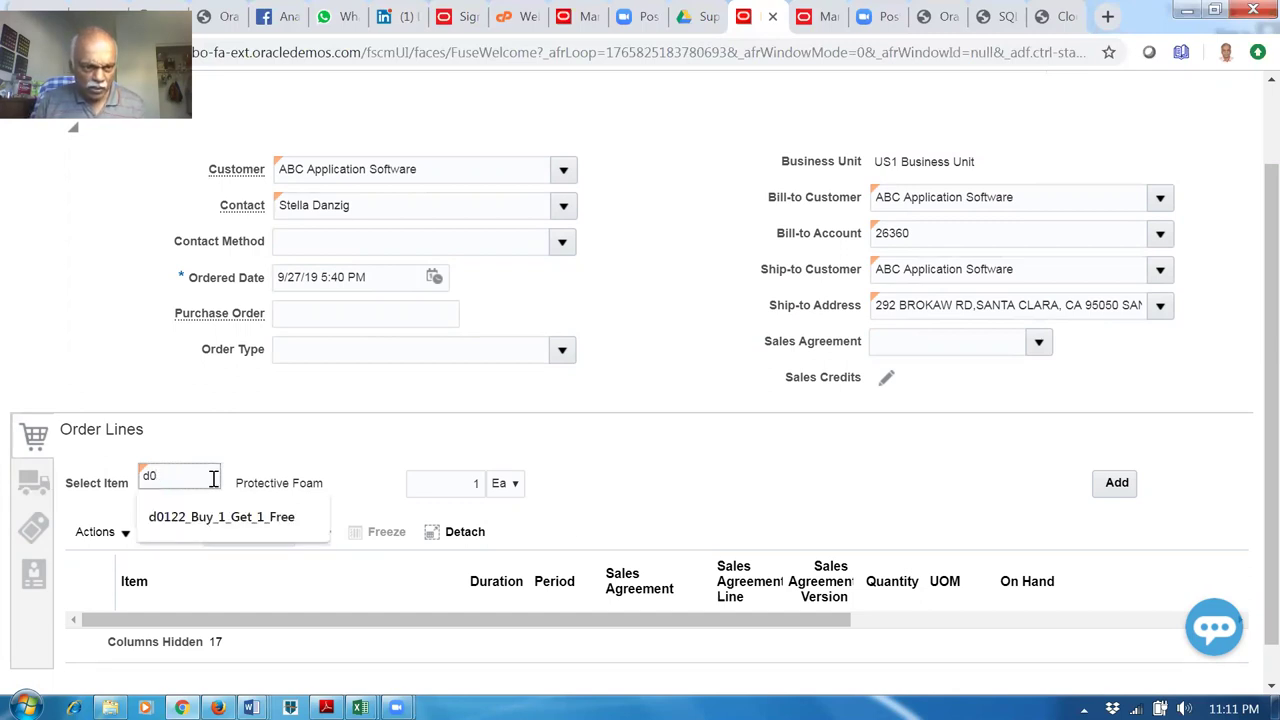
{"action": "left_click", "coordinate": [152, 517]}
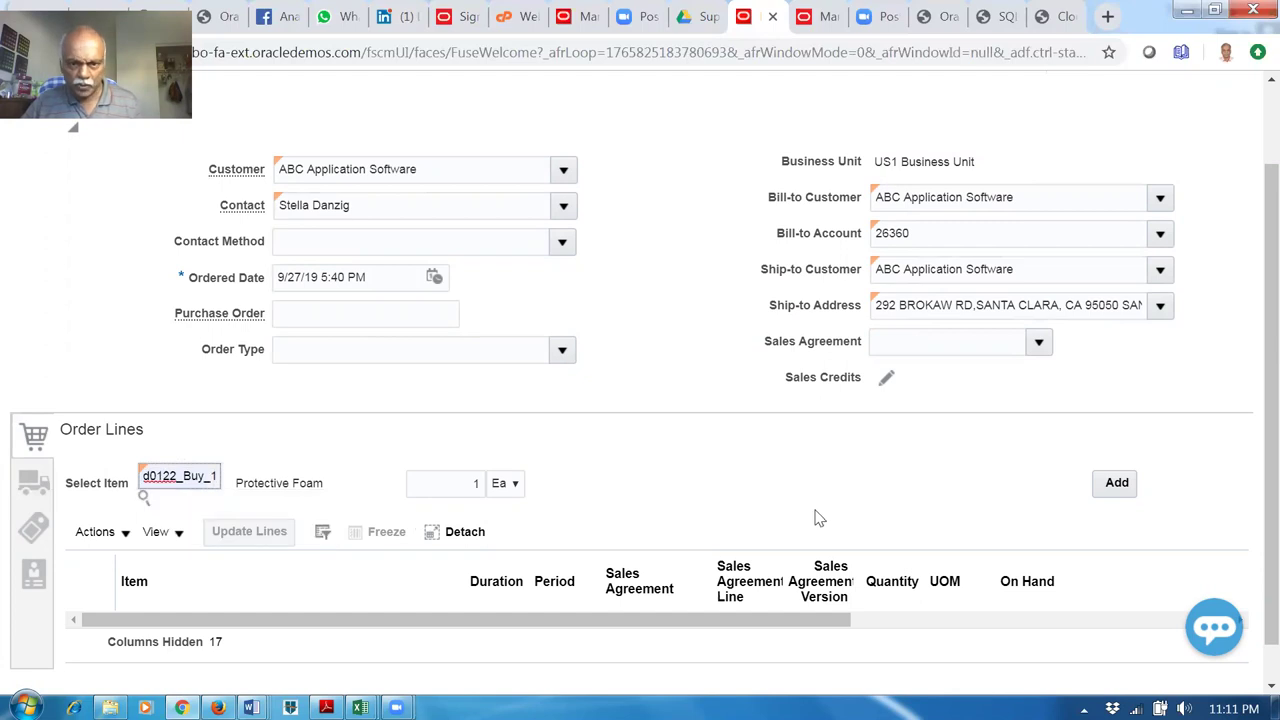
{"action": "left_click", "coordinate": [733, 535]}
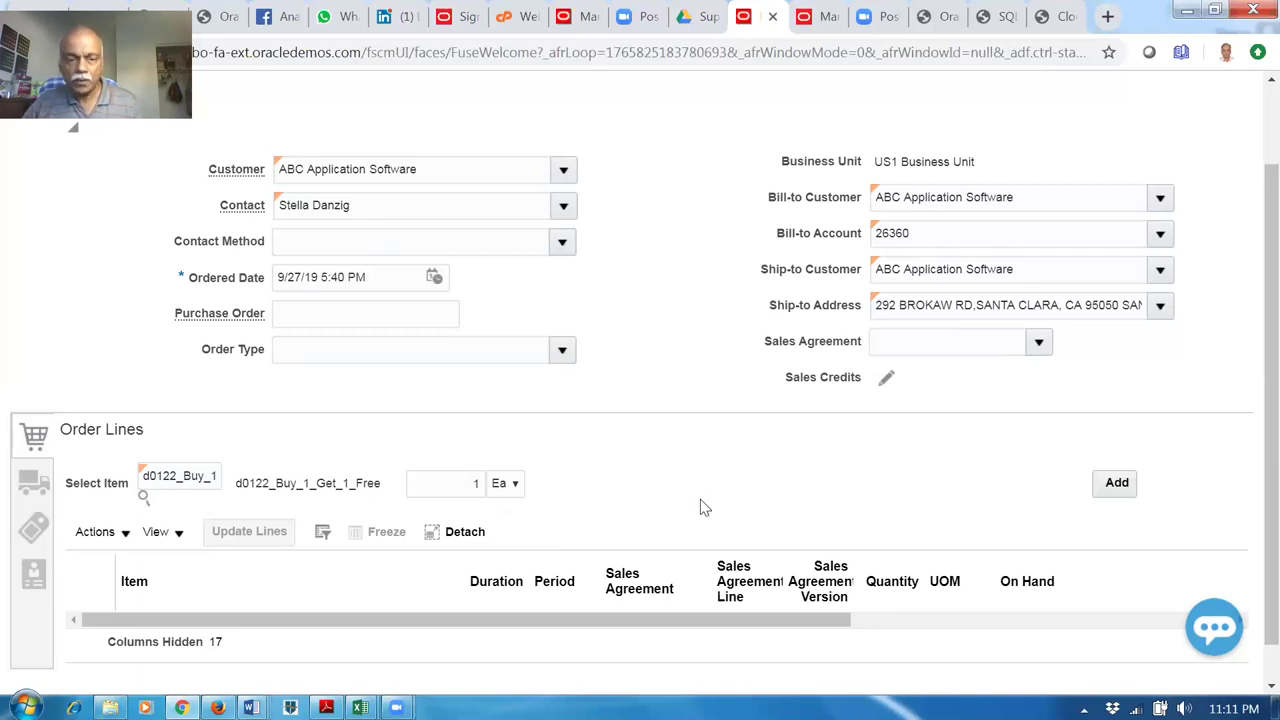
{"action": "scroll", "coordinate": [700, 507], "scroll_direction": "up", "scroll_amount": 1}
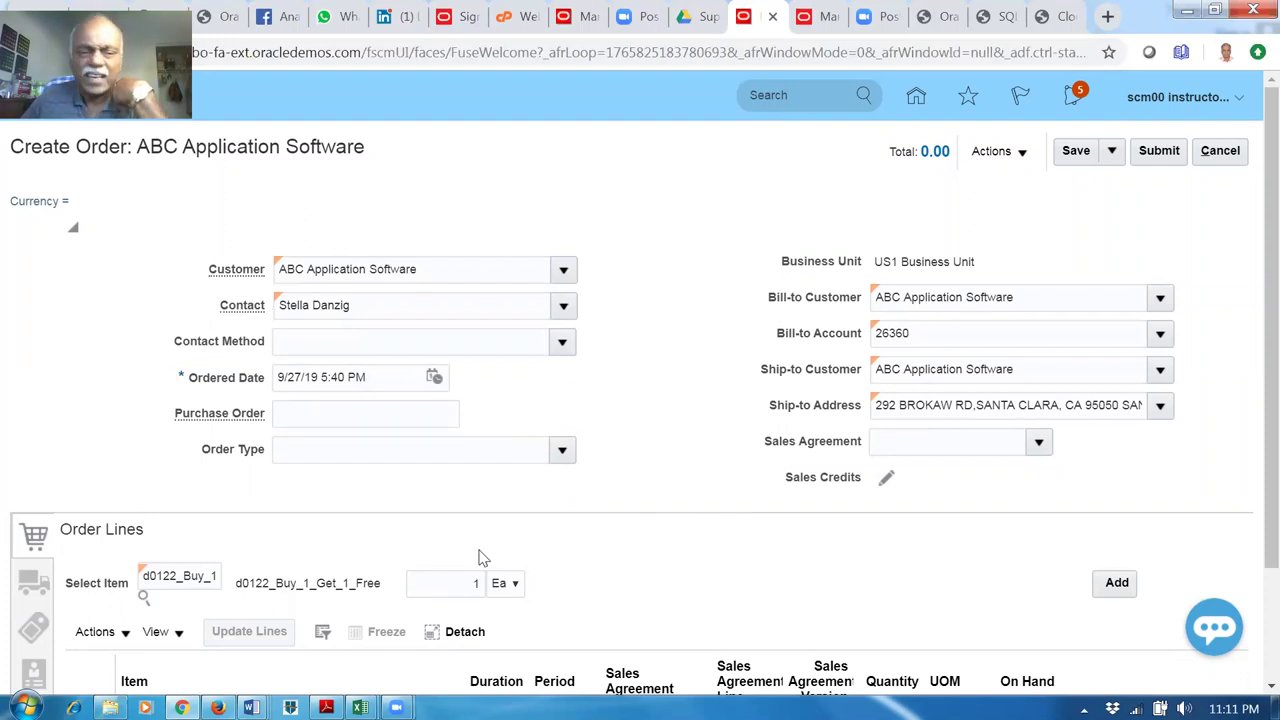
Add the d0122_Buy_1_Get_1_Free item to the order and open the supply section of the shipment details.
{"action": "left_click", "coordinate": [1127, 590]}
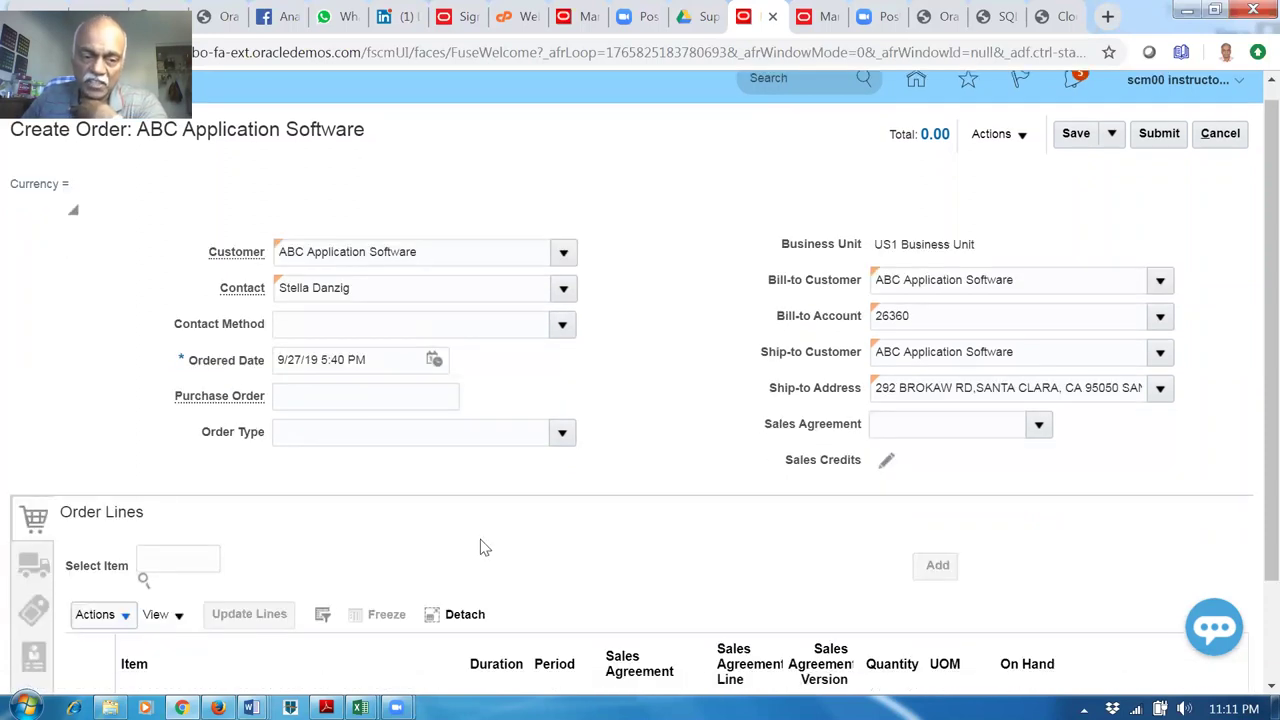
{"action": "scroll", "coordinate": [476, 543], "scroll_direction": "down", "scroll_amount": 1}
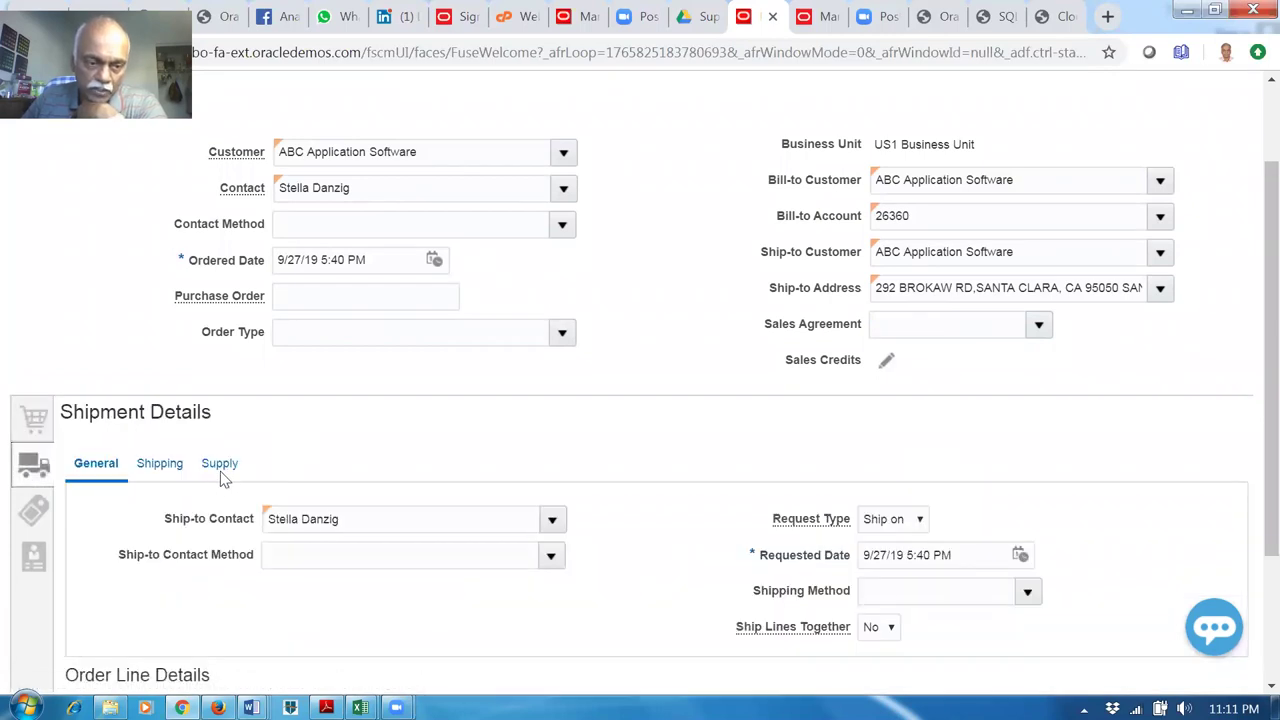
{"action": "left_click", "coordinate": [222, 474]}
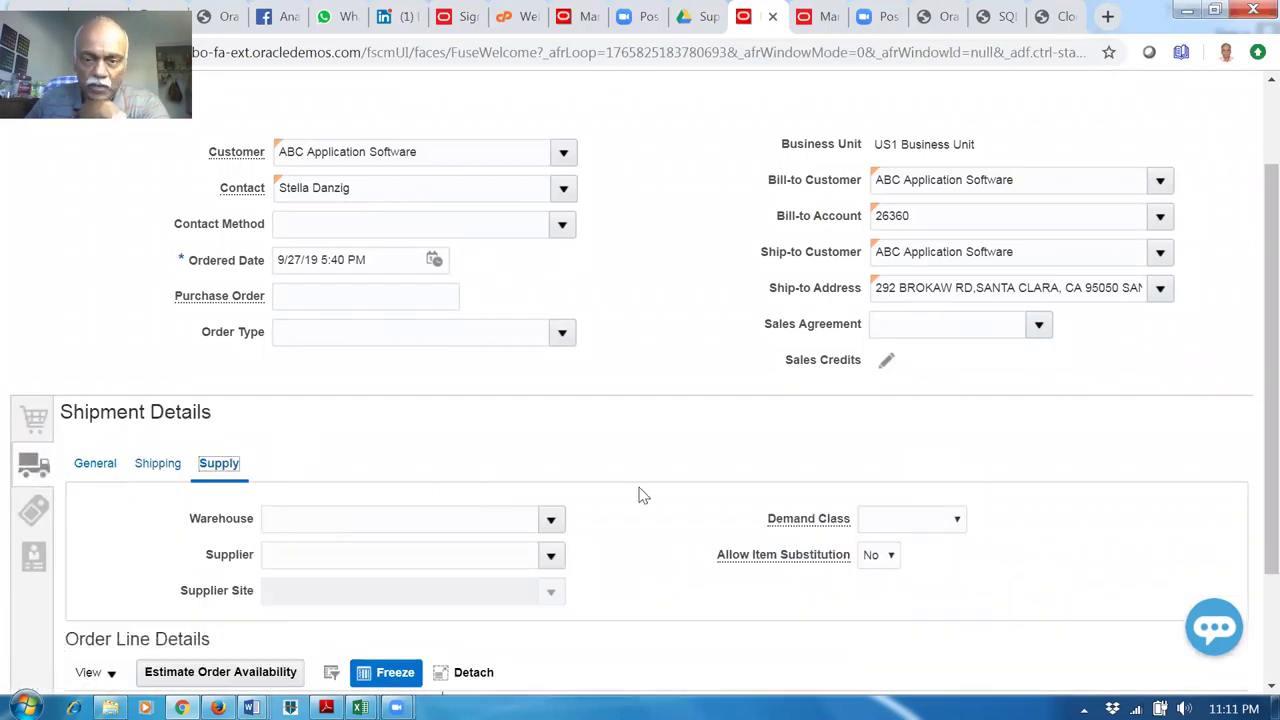
Save the ABC Application Software order as a draft and check its supply warehouse and order line details.
{"action": "scroll", "coordinate": [643, 496], "scroll_direction": "up", "scroll_amount": 2}
{"action": "left_click", "coordinate": [1076, 151]}
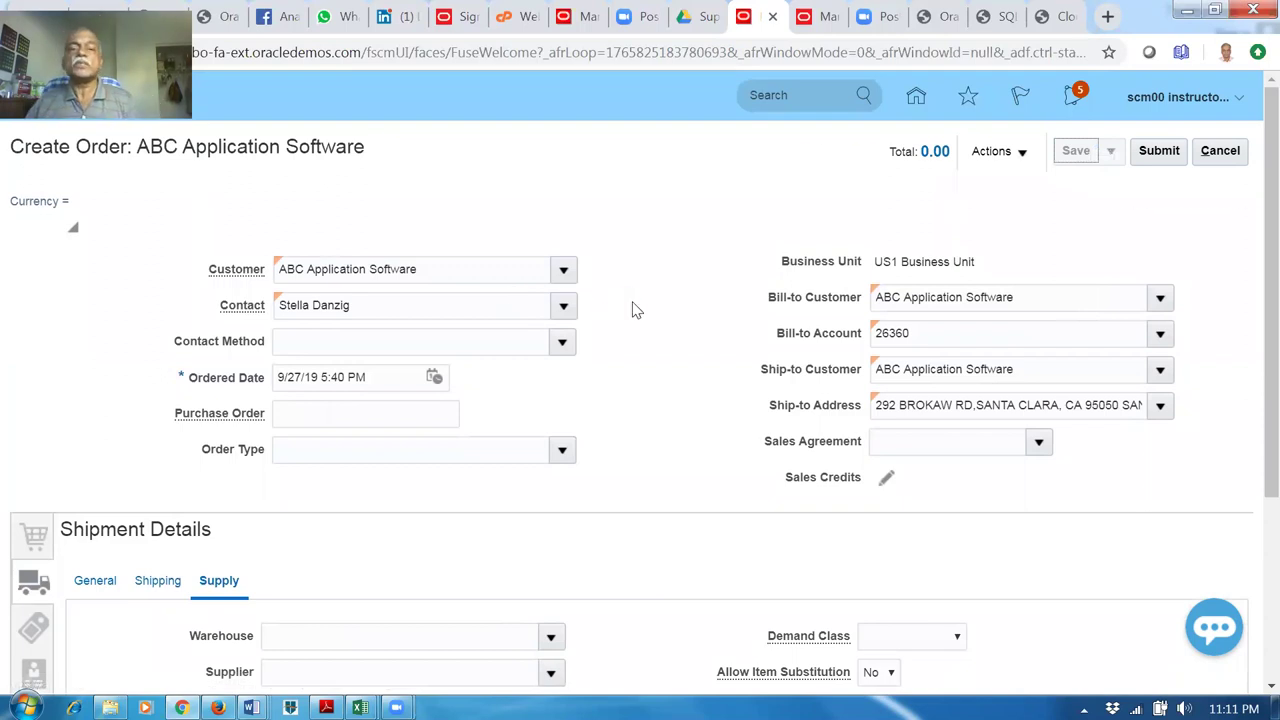
{"action": "scroll", "coordinate": [632, 310], "scroll_direction": "down", "scroll_amount": 3}
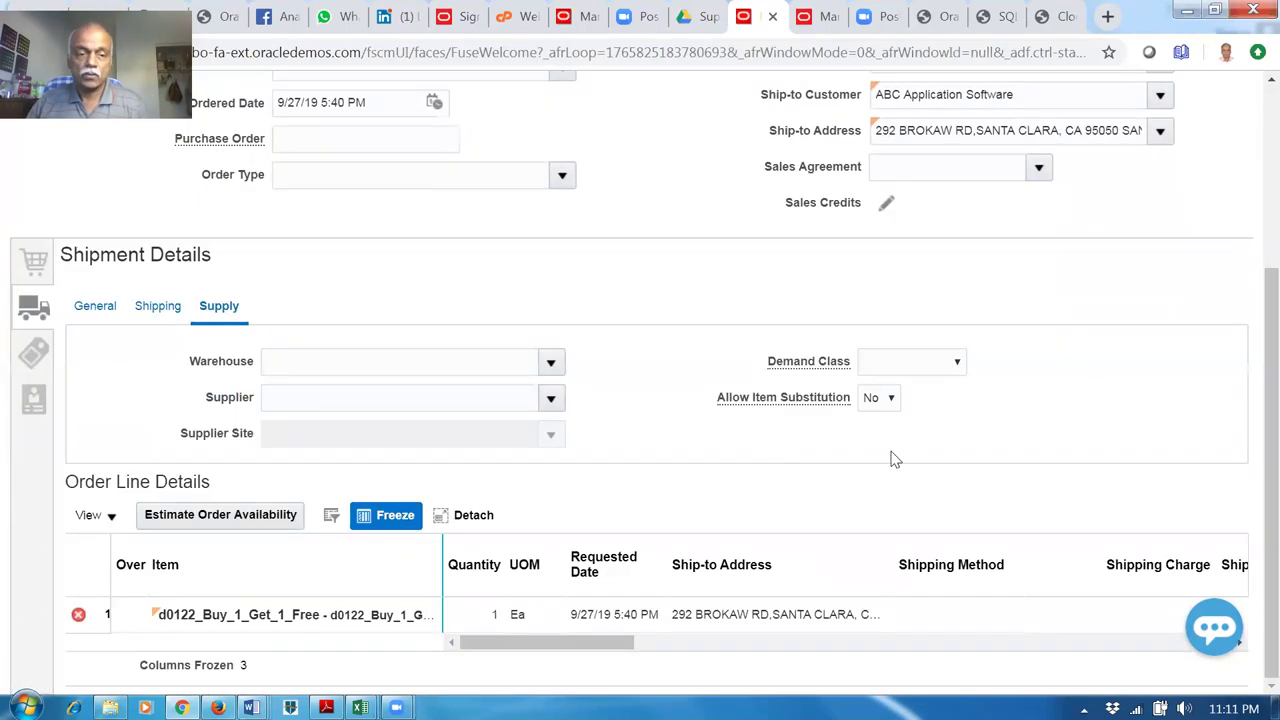
{"action": "scroll", "coordinate": [1103, 462], "scroll_direction": "up", "scroll_amount": 3}
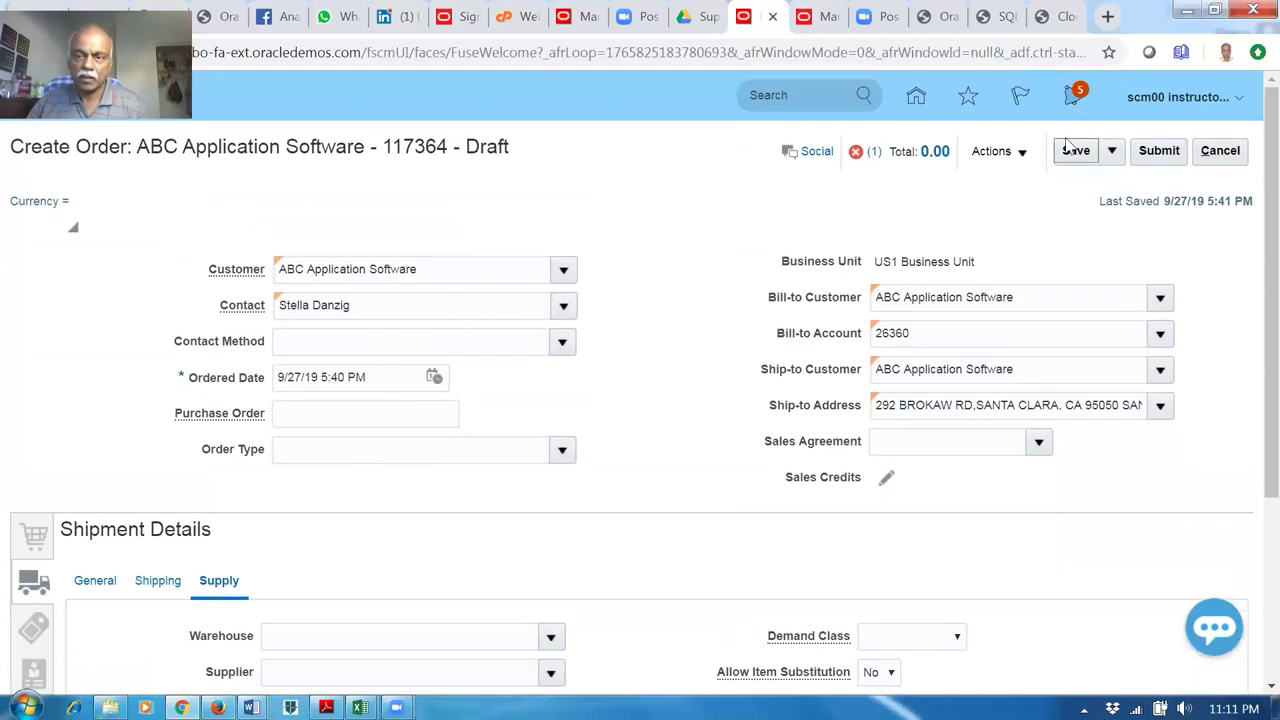
Submit the draft order, dismiss the validation warning, and check the warehouse in the supply details.
{"action": "left_click", "coordinate": [1168, 155]}
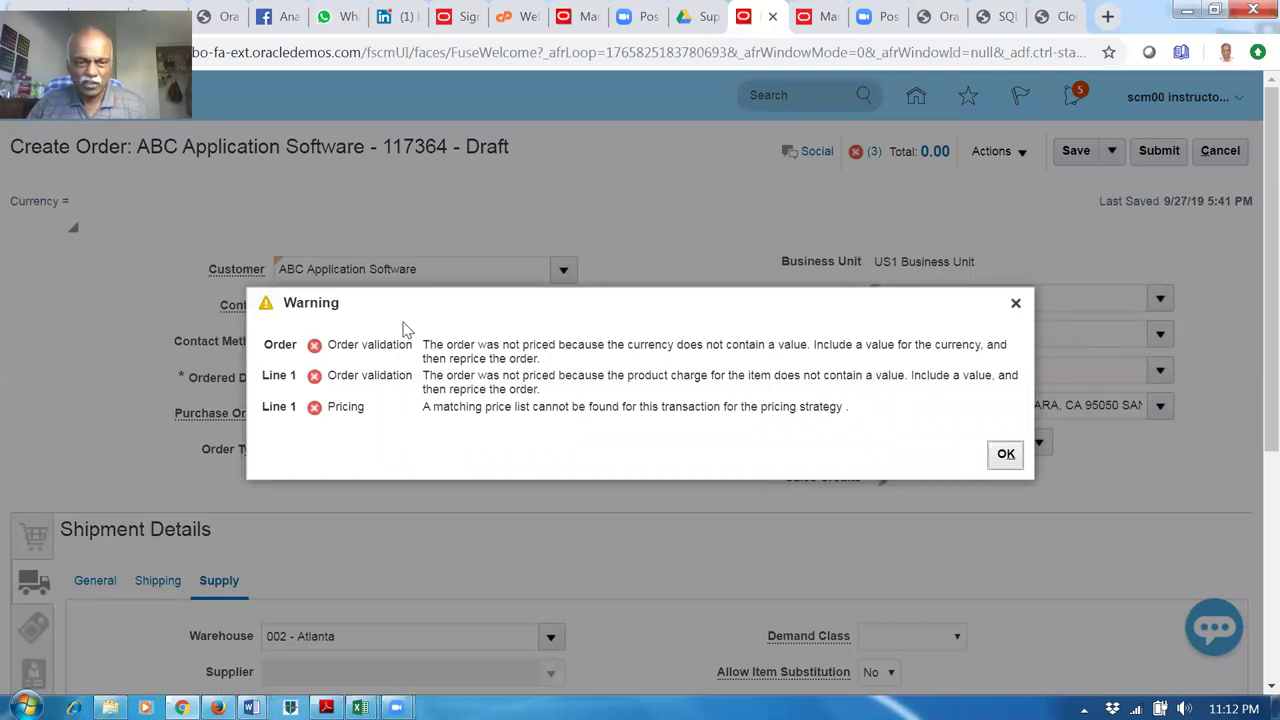
{"action": "left_click", "coordinate": [1005, 458]}
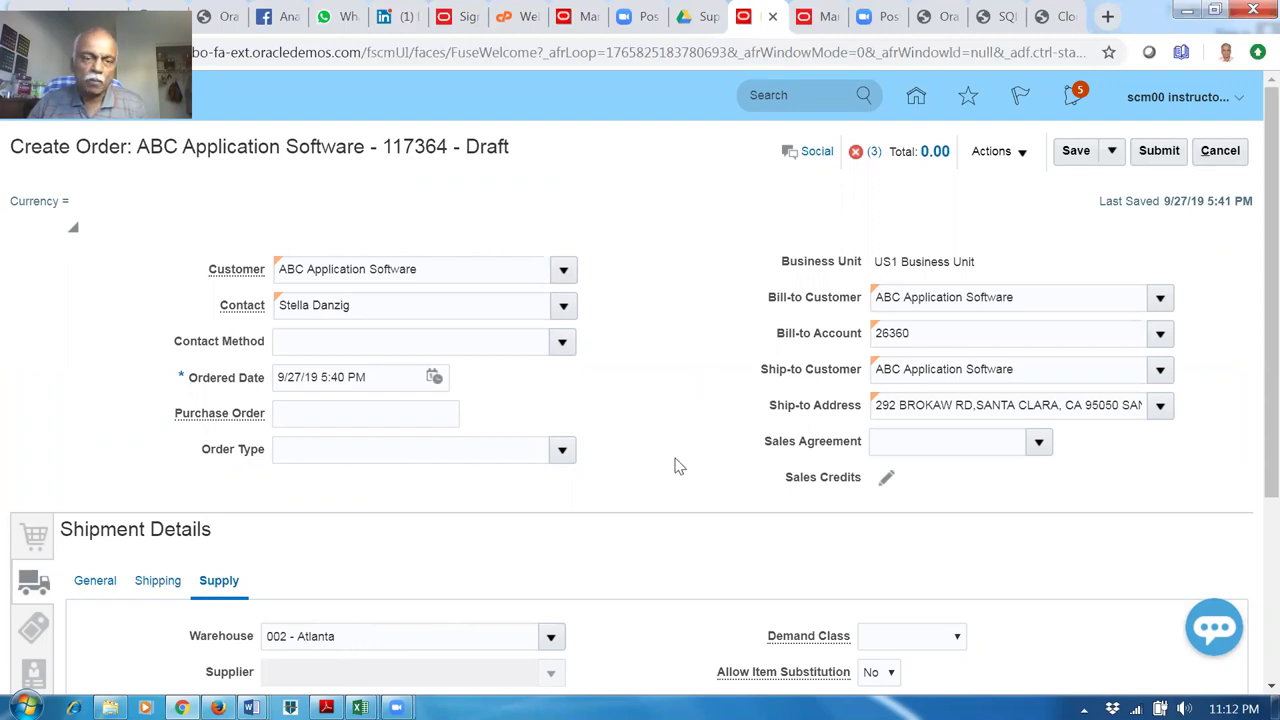
{"action": "scroll", "coordinate": [678, 465], "scroll_direction": "down", "scroll_amount": 1}
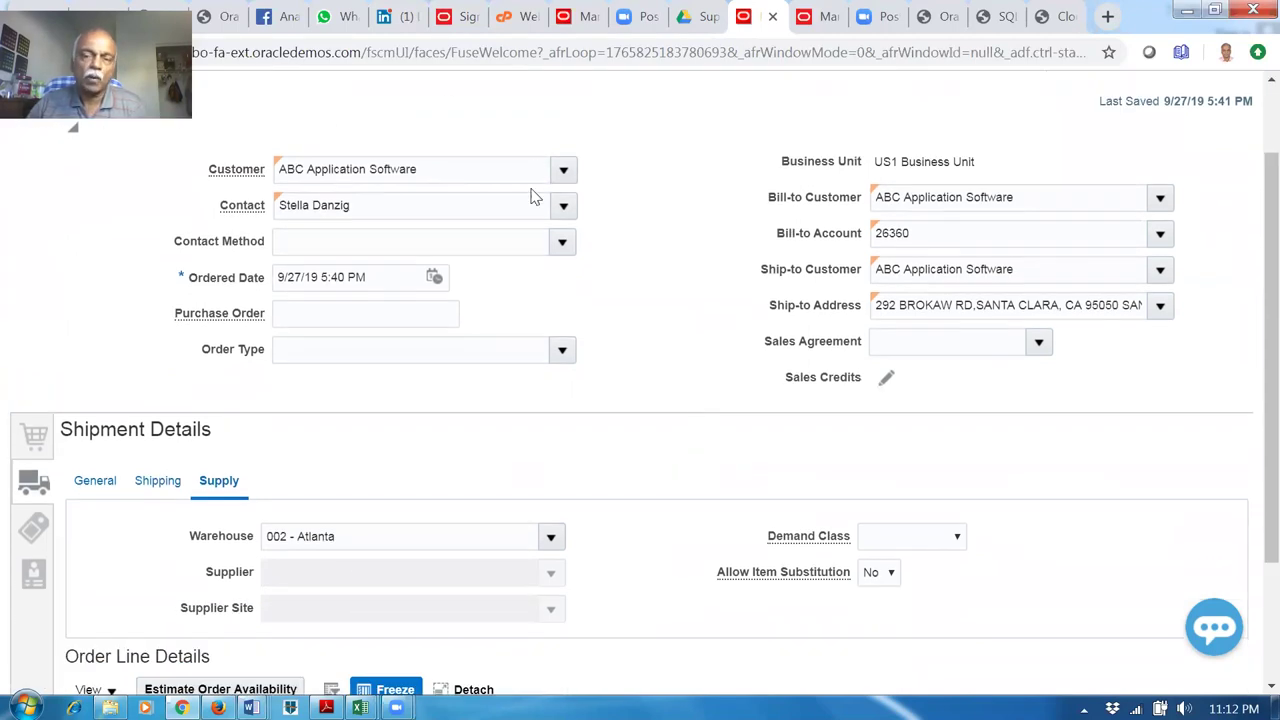
{"action": "scroll", "coordinate": [531, 194], "scroll_direction": "up", "scroll_amount": 1}
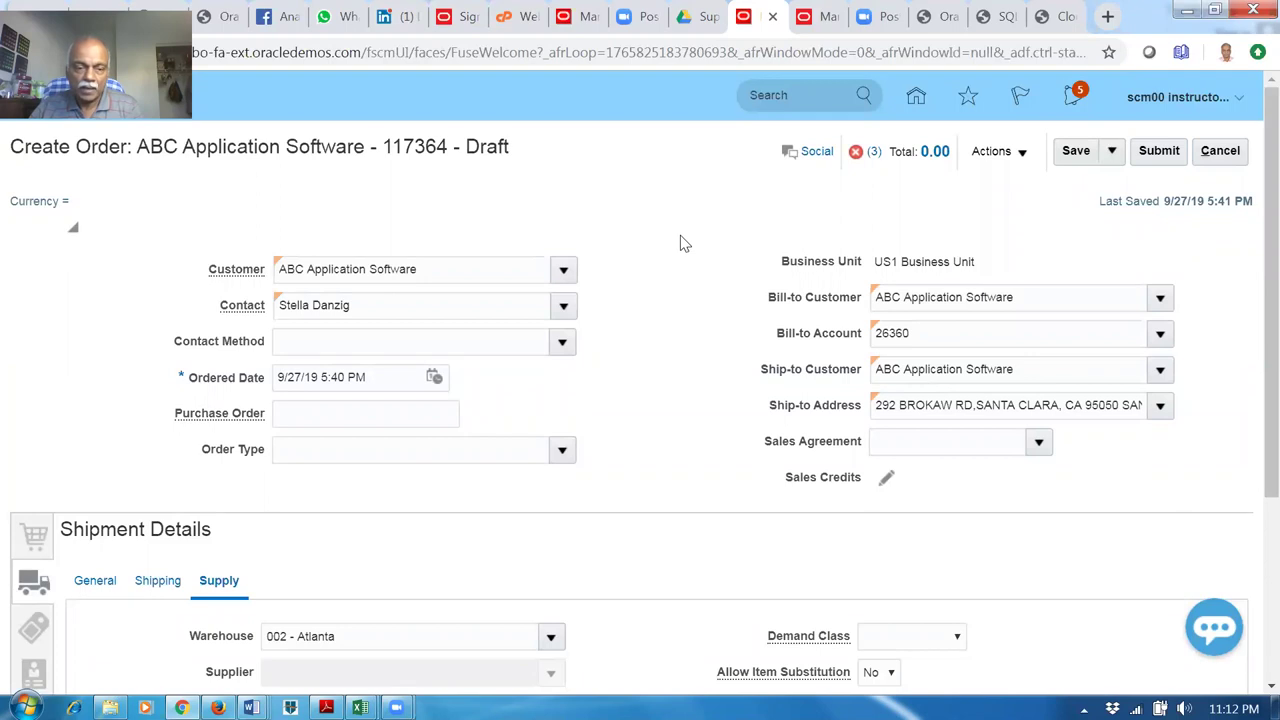
{"action": "scroll", "coordinate": [680, 243], "scroll_direction": "down", "scroll_amount": 2}
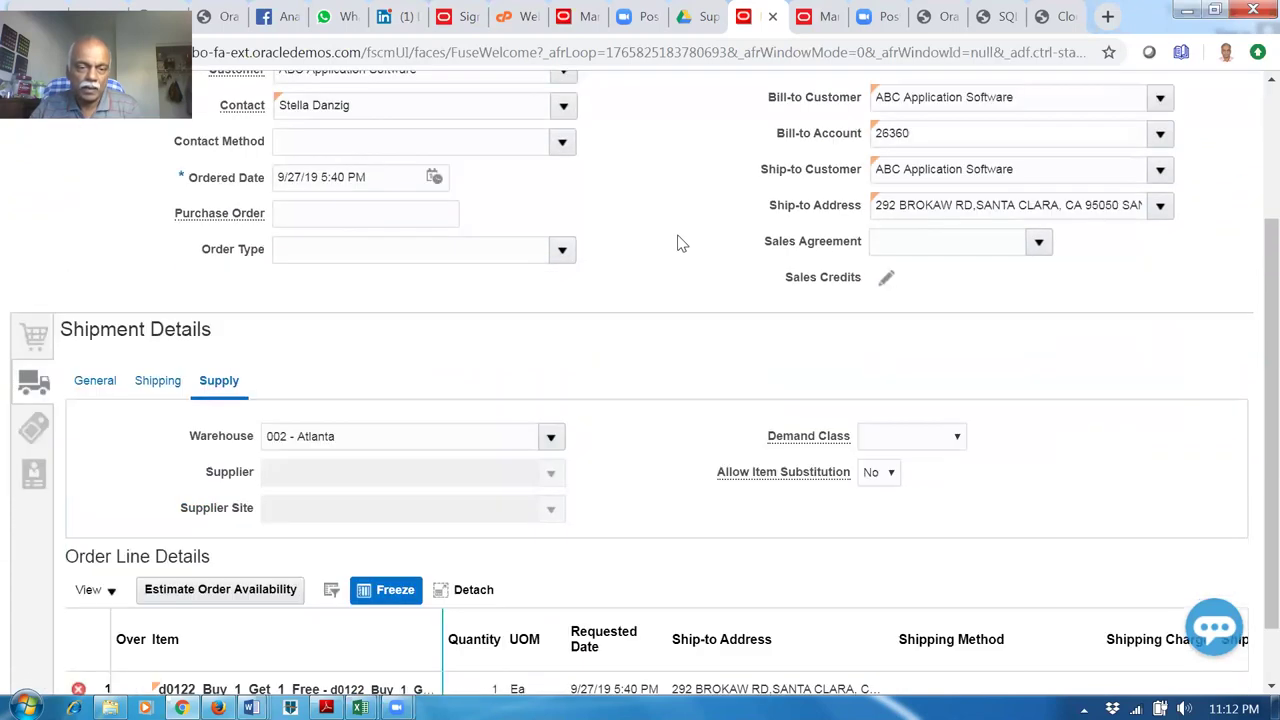
Return to Manage Product Transformation Rules and review the WH Defaulting rule's customer condition and its FulfillOrgId action.
{"action": "left_click", "coordinate": [828, 22]}
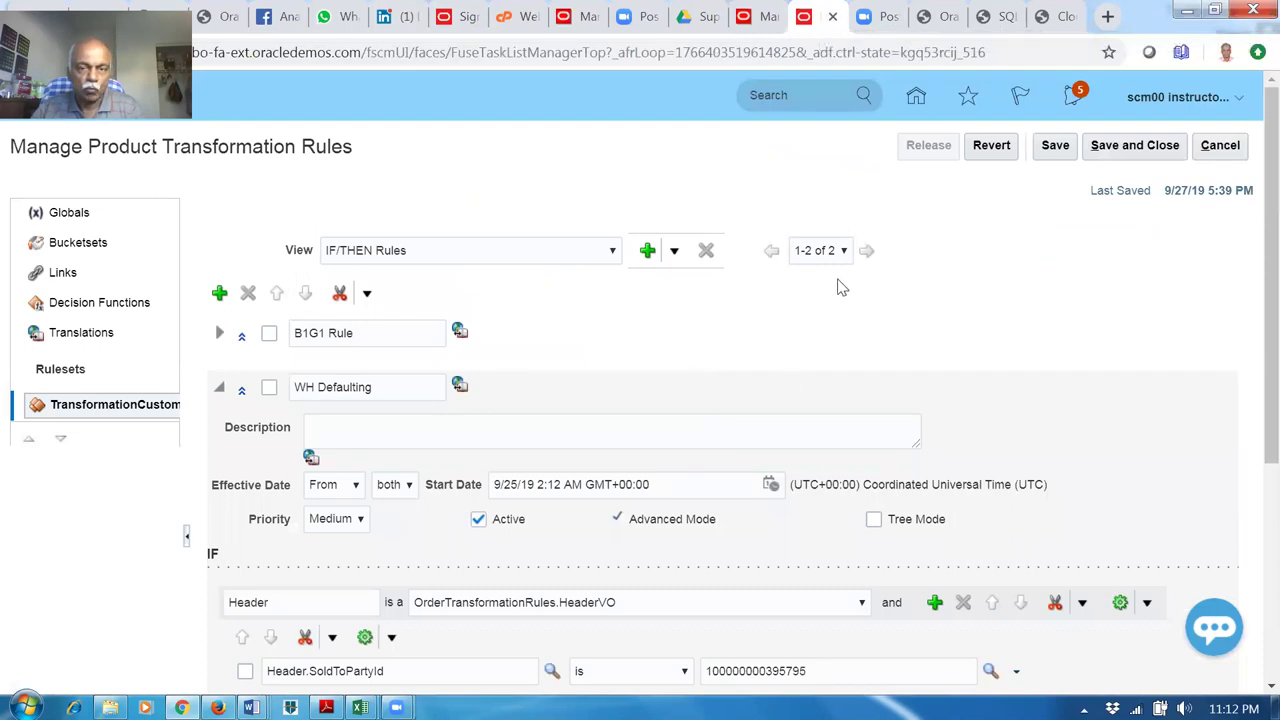
{"action": "left_click_drag", "start_coordinate": [38, 147], "coordinate": [332, 140]}
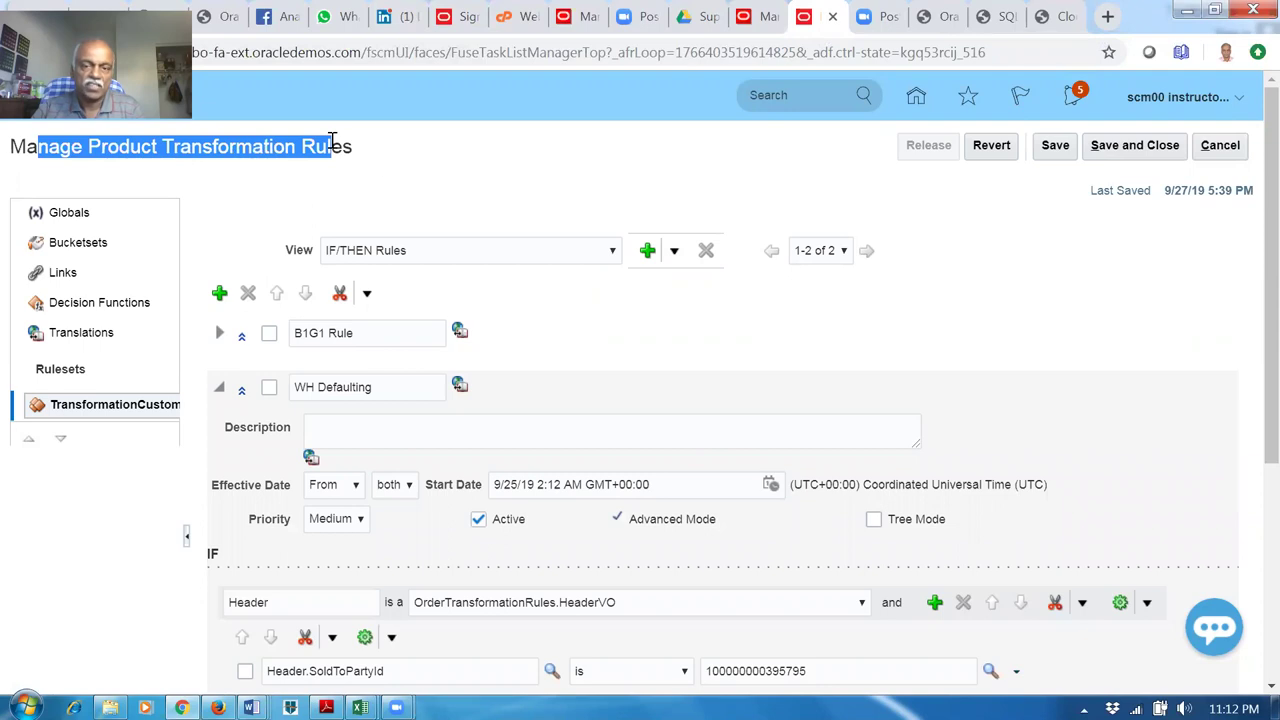
{"action": "left_click", "coordinate": [954, 330]}
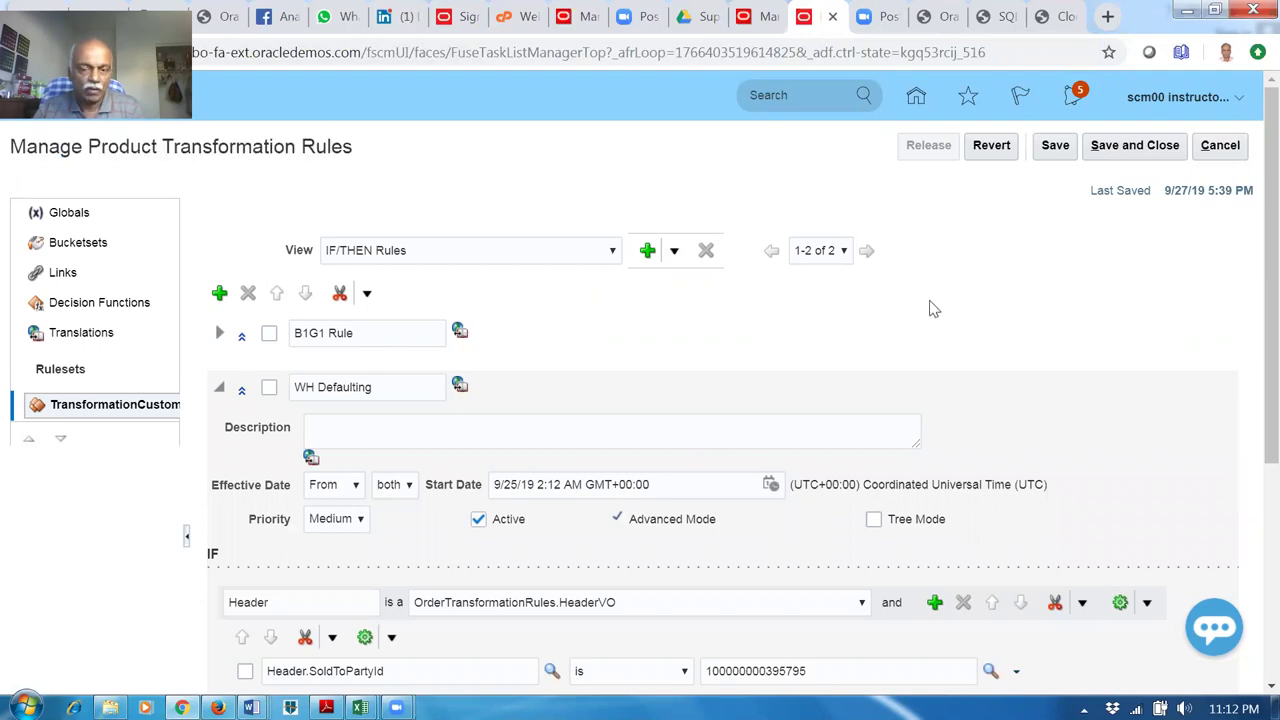
{"action": "scroll", "coordinate": [929, 305], "scroll_direction": "down", "scroll_amount": 2}
{"action": "scroll", "coordinate": [930, 305], "scroll_direction": "down", "scroll_amount": 2}
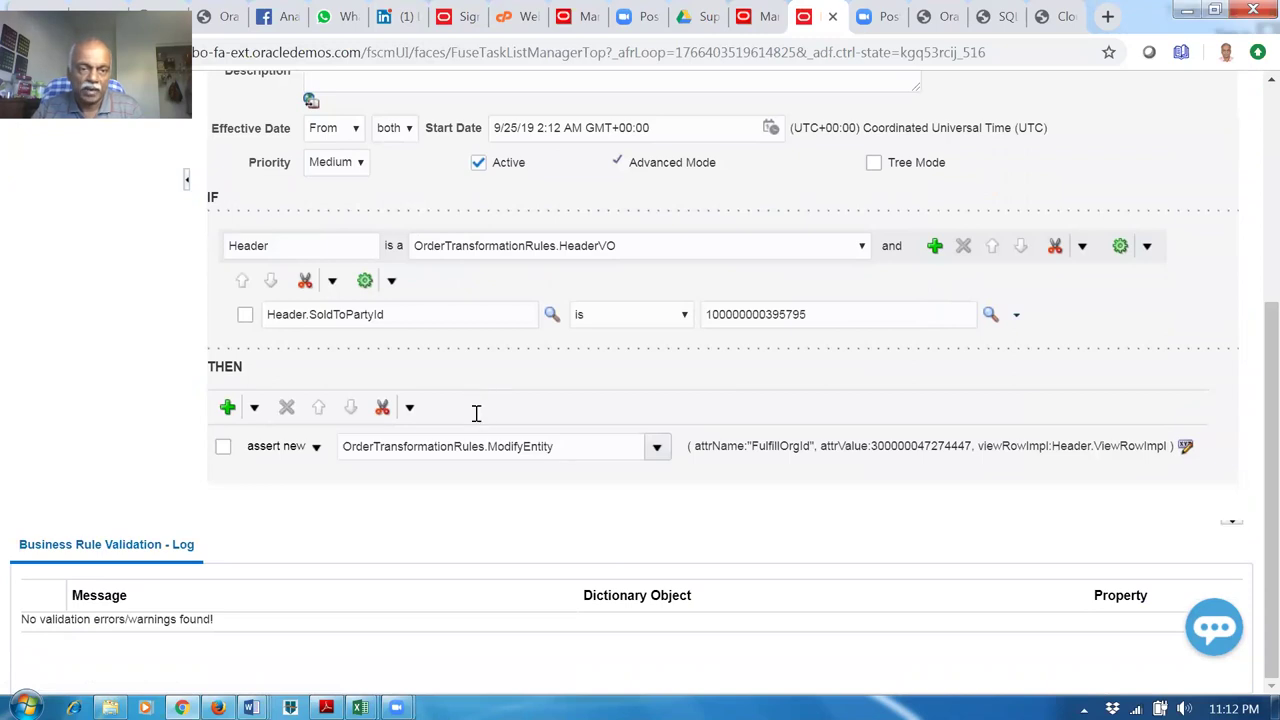
{"action": "scroll", "coordinate": [476, 413], "scroll_direction": "up", "scroll_amount": 3}
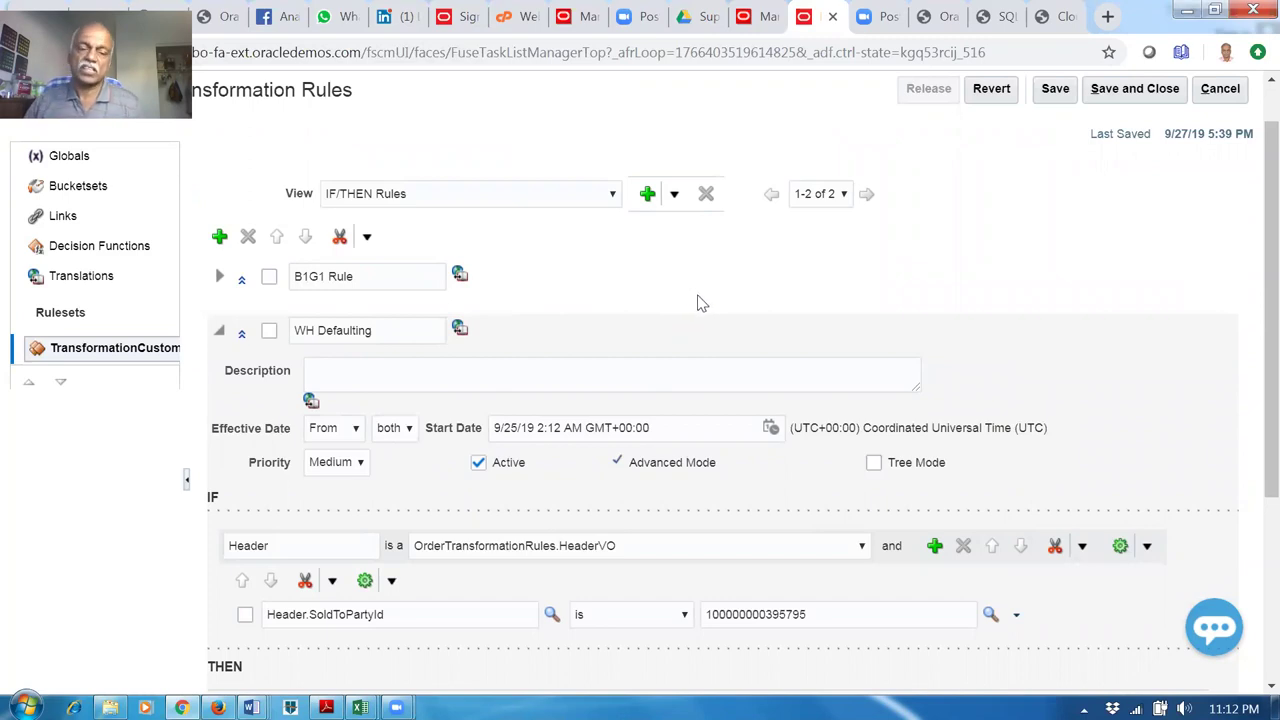
{"action": "scroll", "coordinate": [698, 320], "scroll_direction": "up", "scroll_amount": 1}
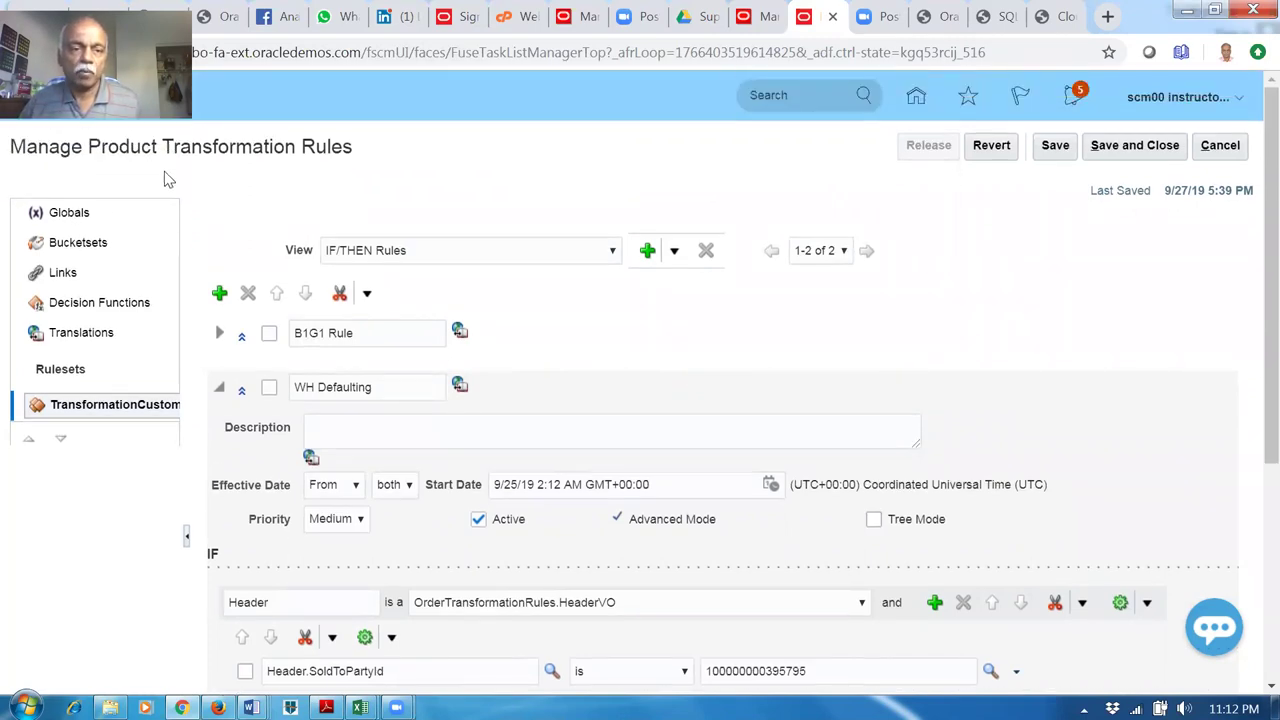
{"action": "left_click_drag", "start_coordinate": [121, 151], "coordinate": [300, 148]}
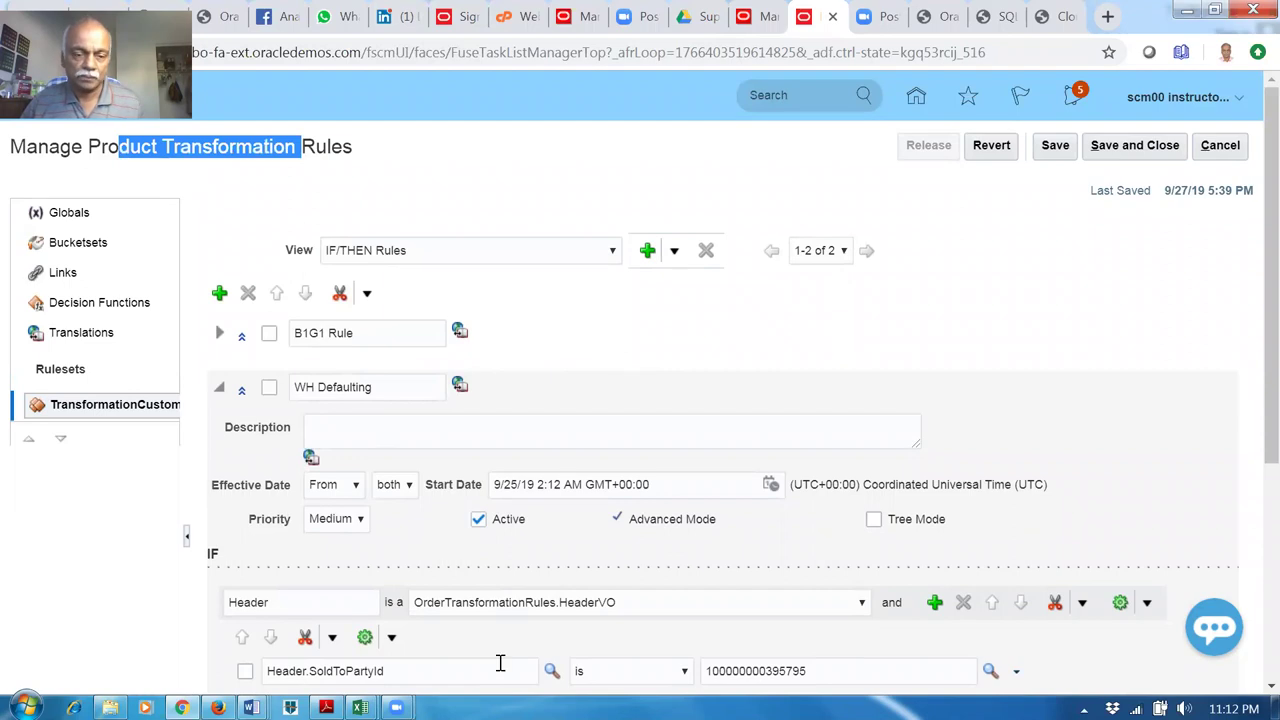